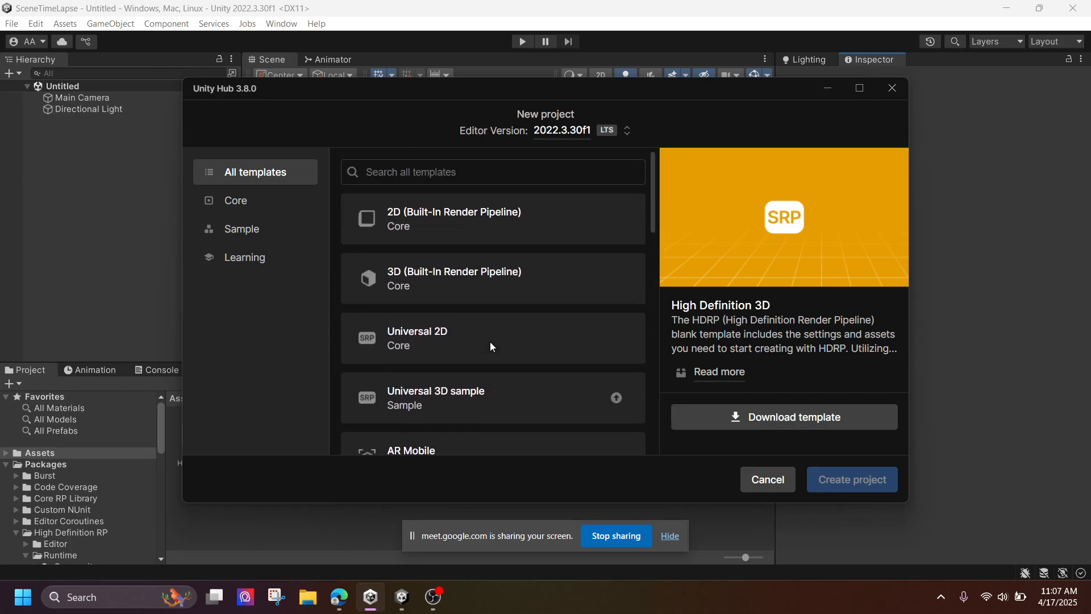
# Look through the new project templates and highlight the term HDRP in the High Definition 3D template's description
pyautogui.scroll(-4, 488, 343)
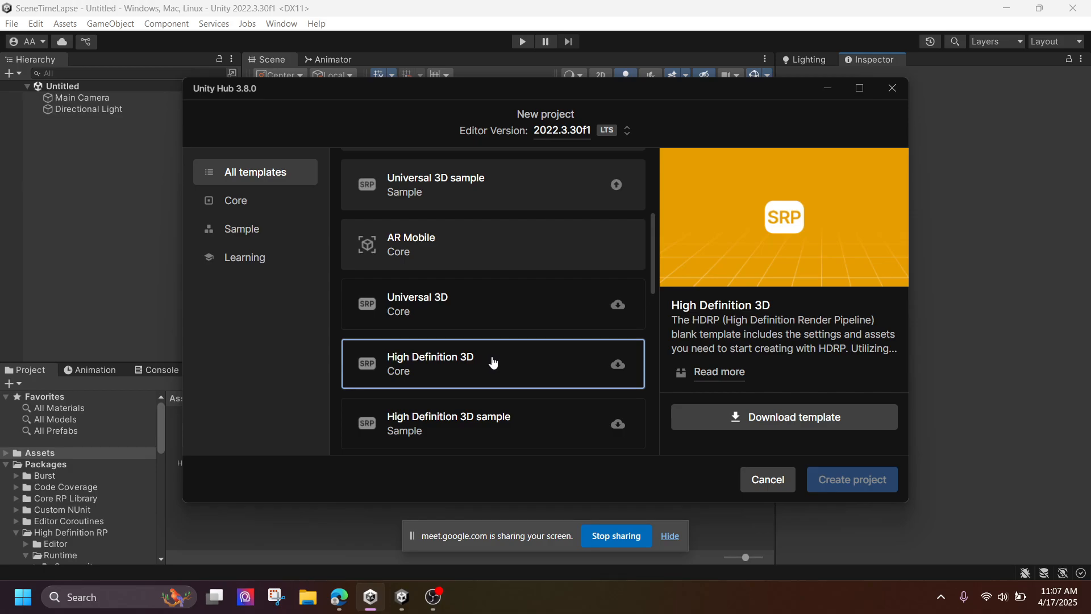
pyautogui.scroll(2, 438, 353)
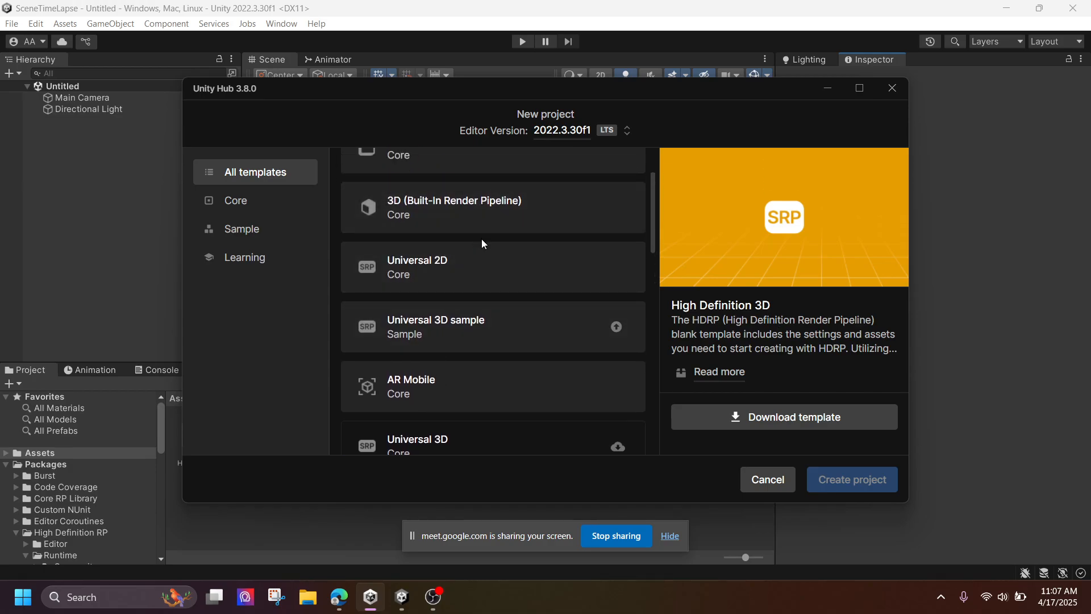
pyautogui.scroll(-1, 482, 243)
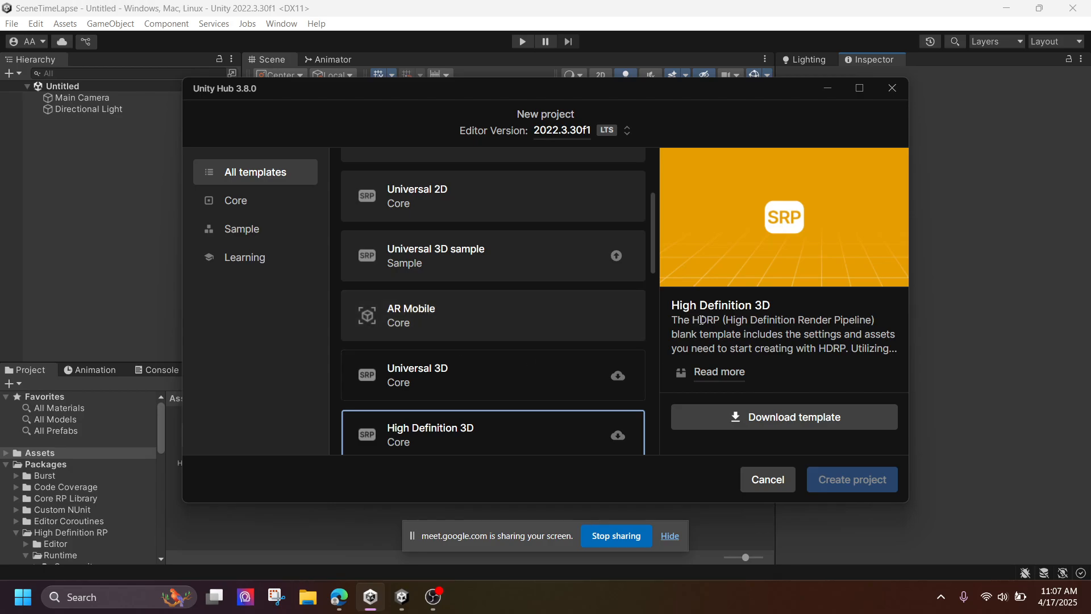
pyautogui.moveTo(693, 320); pyautogui.dragTo(721, 322)
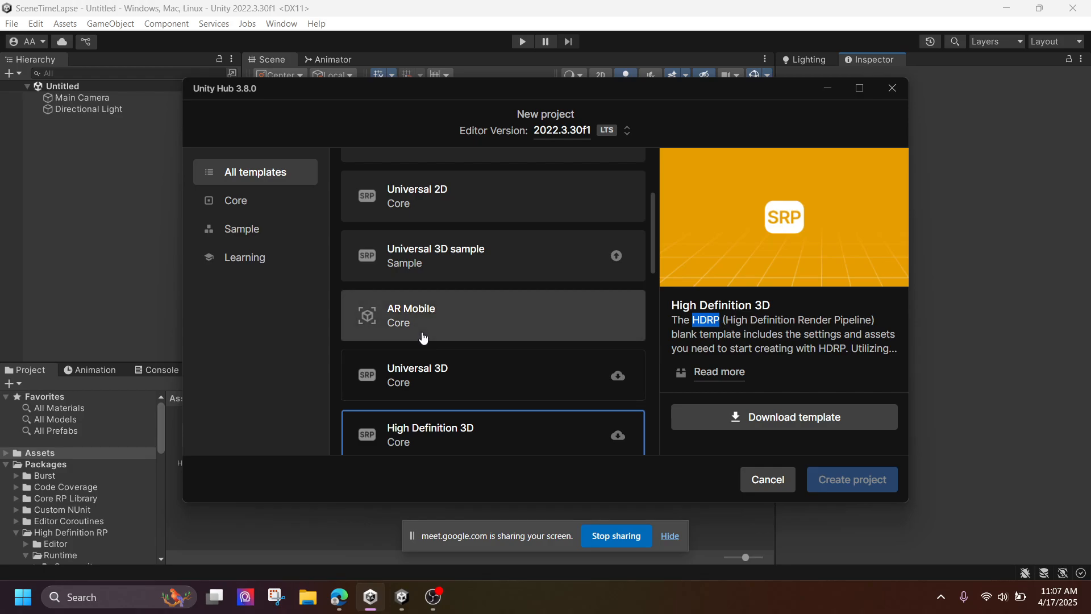
# Compare the 3D (Built-In Render Pipeline) template with the High Definition 3D template and close the new project window
pyautogui.scroll(3, 424, 338)
pyautogui.click(422, 287)
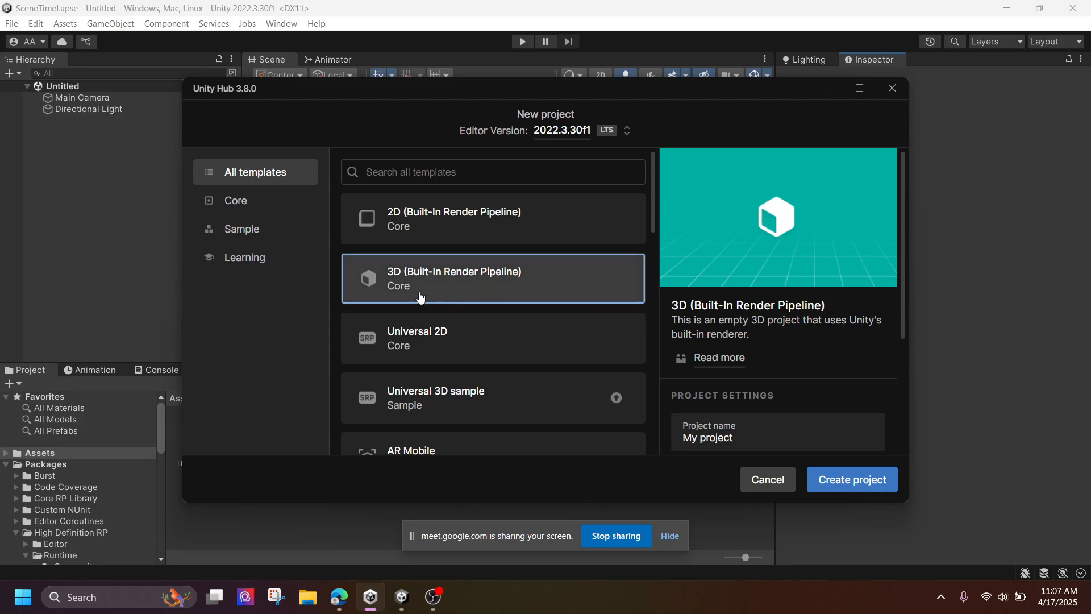
pyautogui.scroll(-4, 431, 370)
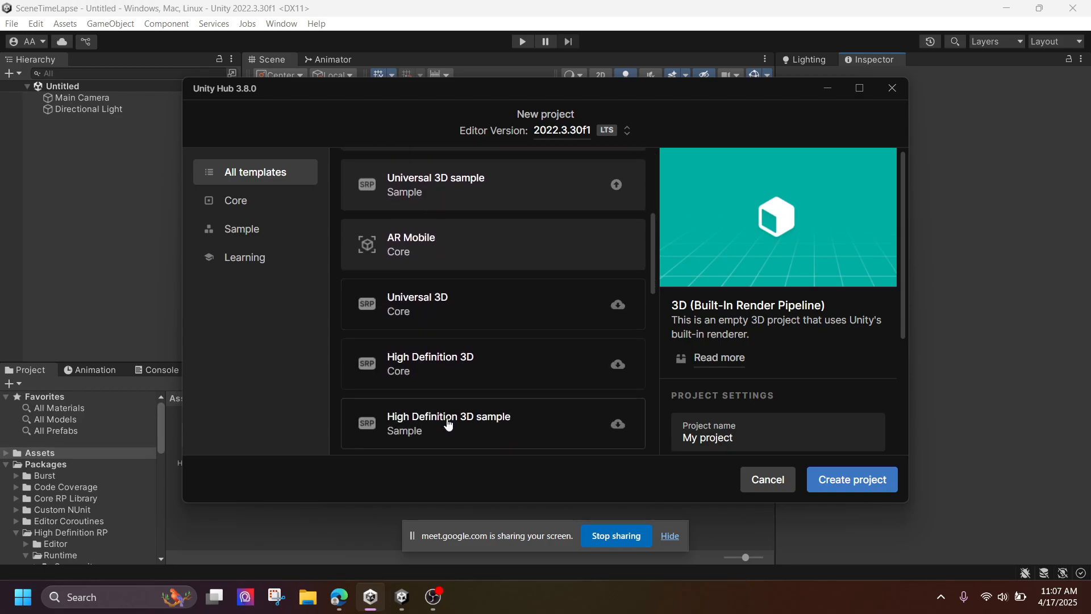
pyautogui.click(460, 372)
pyautogui.scroll(2, 480, 357)
pyautogui.scroll(-2, 481, 356)
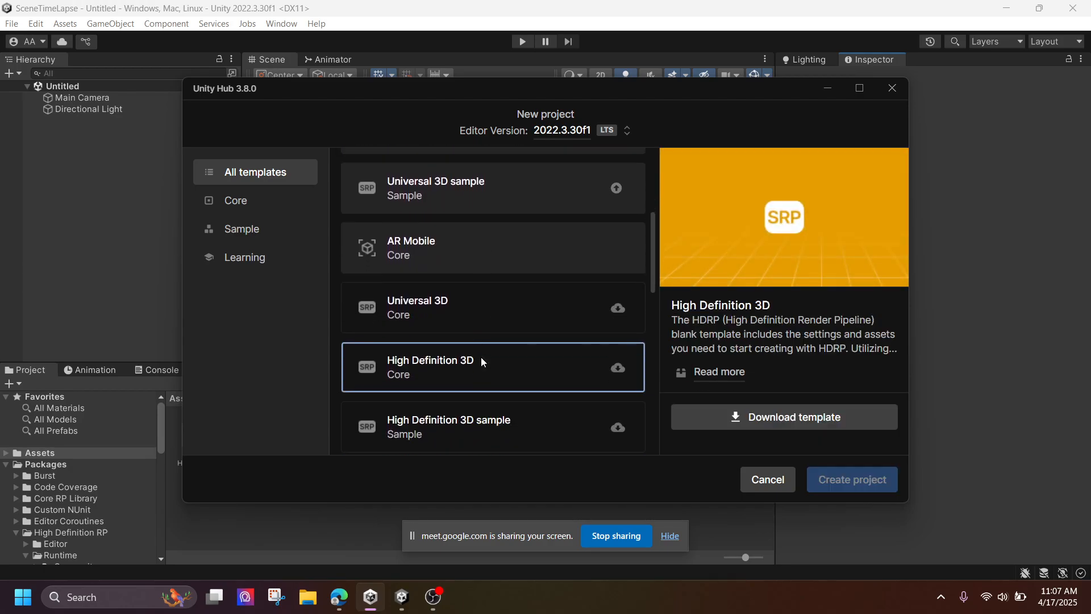
pyautogui.scroll(2, 489, 364)
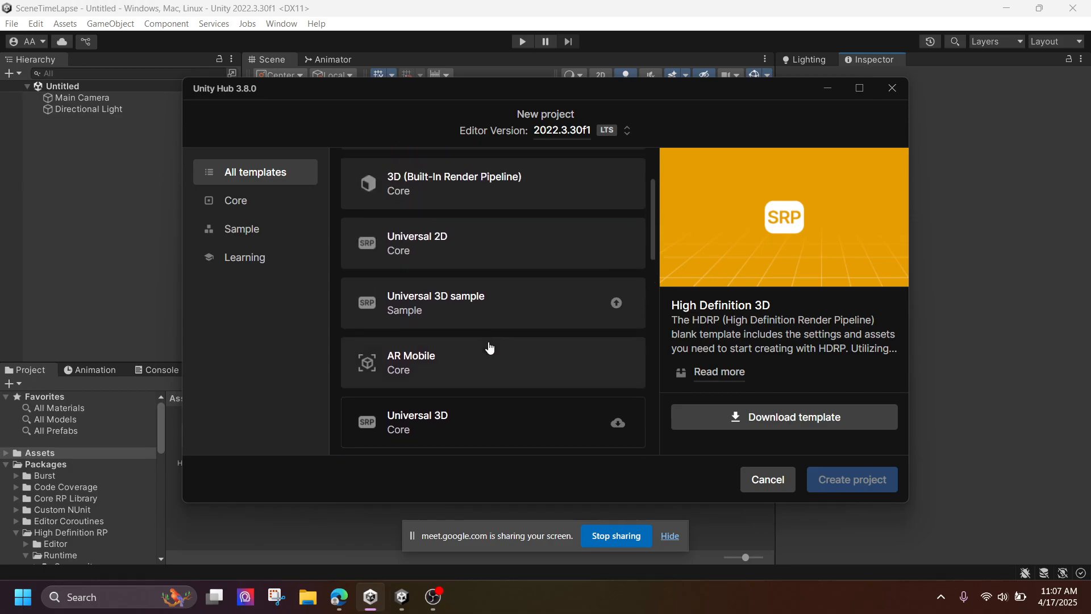
pyautogui.scroll(2, 489, 347)
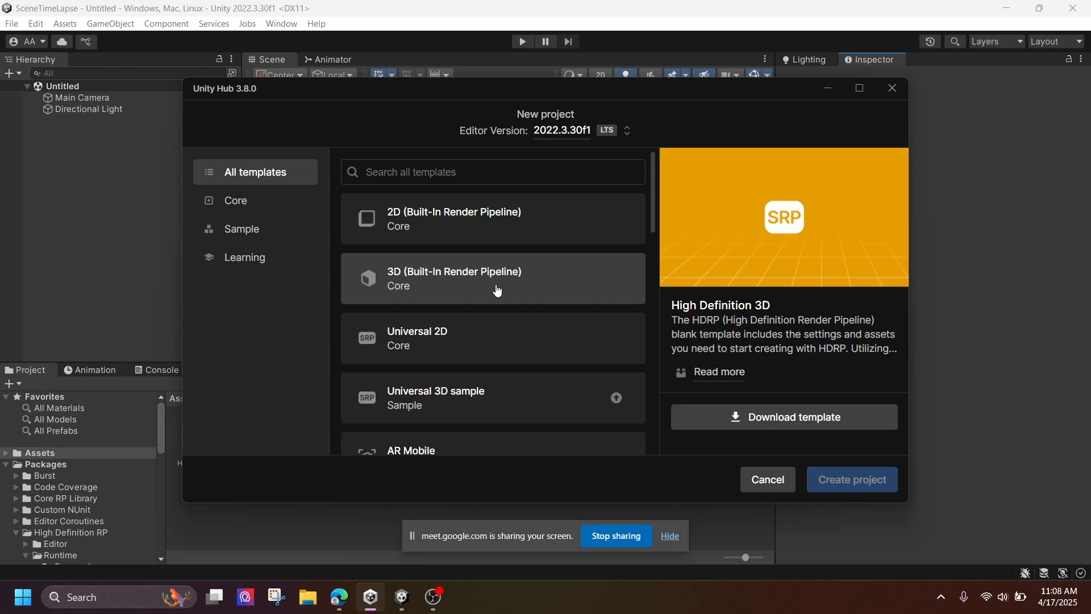
pyautogui.scroll(-1, 497, 290)
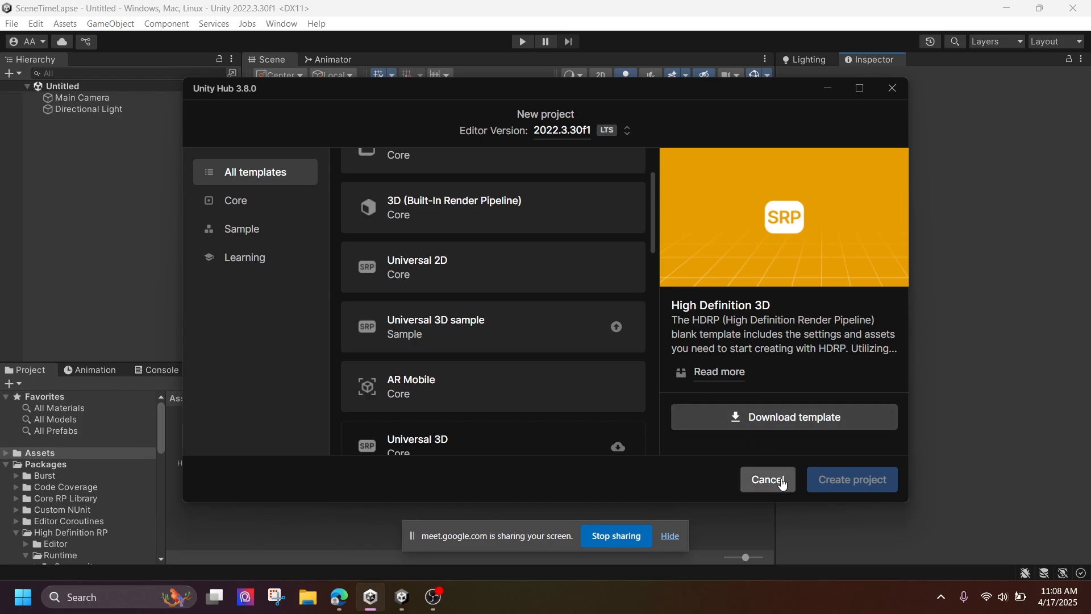
pyautogui.click(892, 88)
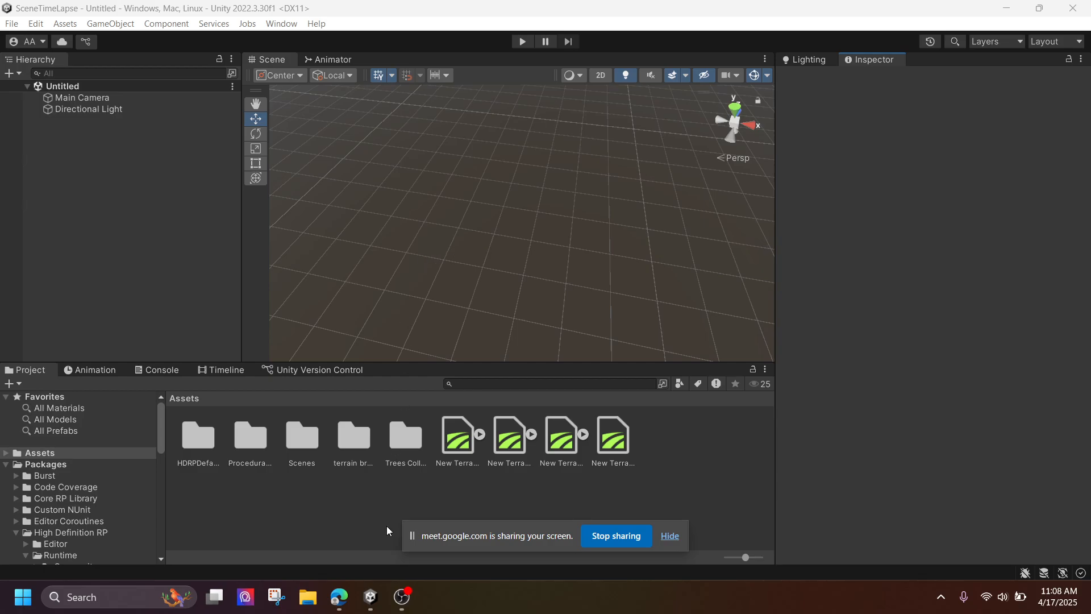
# Reopen Unity Hub, review the list of new project templates again, and close it
pyautogui.click(131, 597)
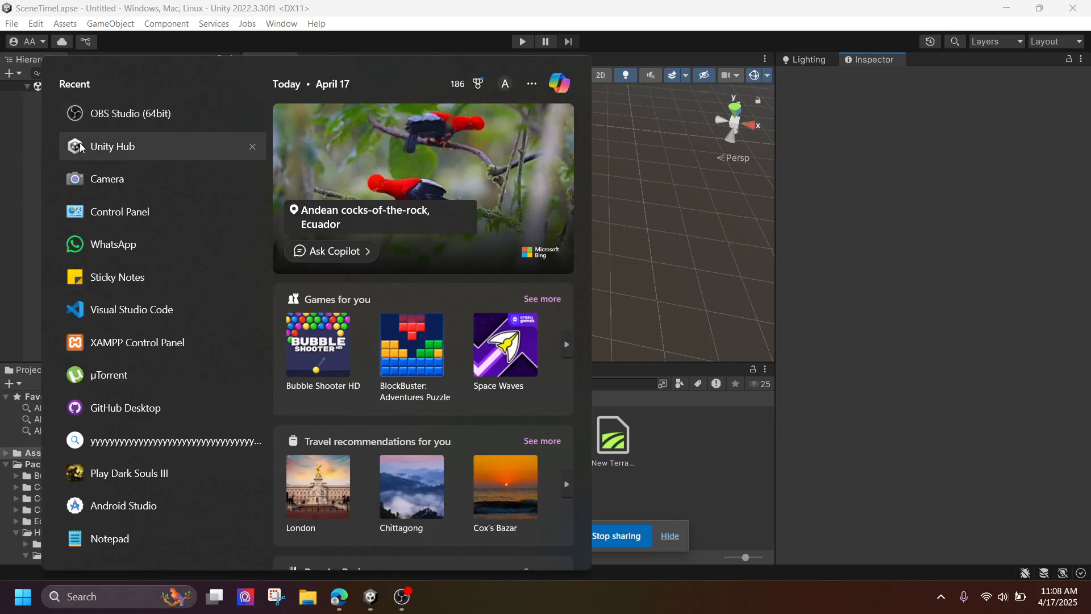
pyautogui.click(81, 147)
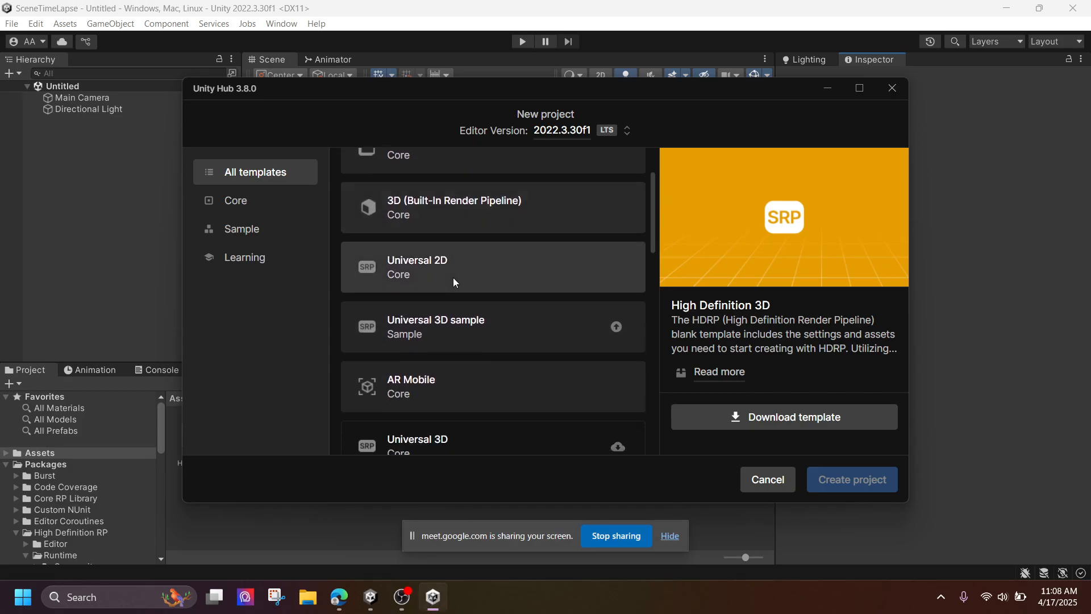
pyautogui.scroll(-1, 452, 277)
pyautogui.scroll(-1, 442, 430)
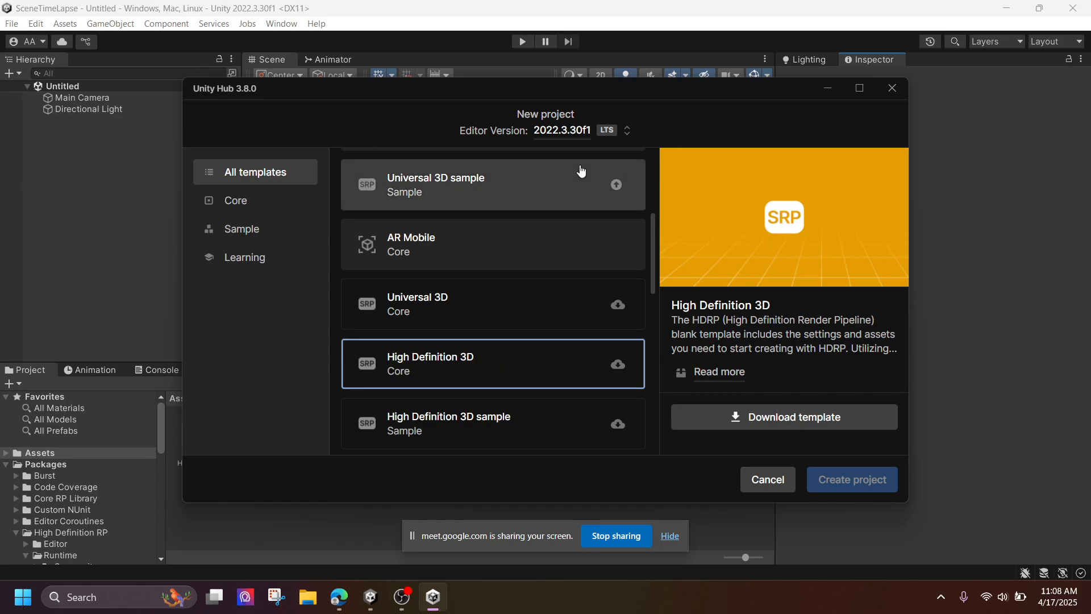
pyautogui.scroll(3, 485, 272)
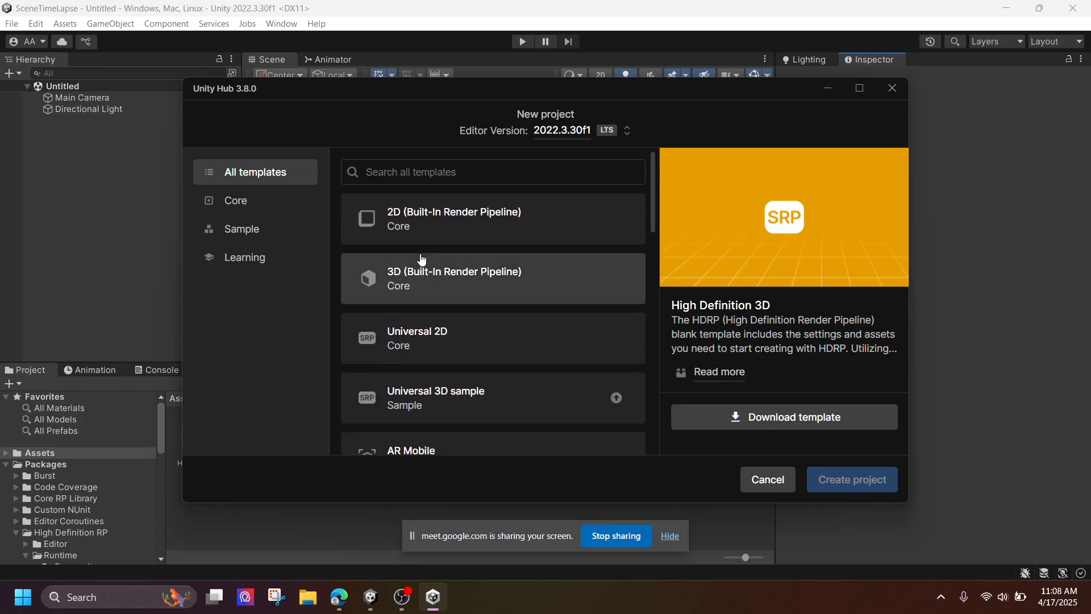
pyautogui.click(896, 94)
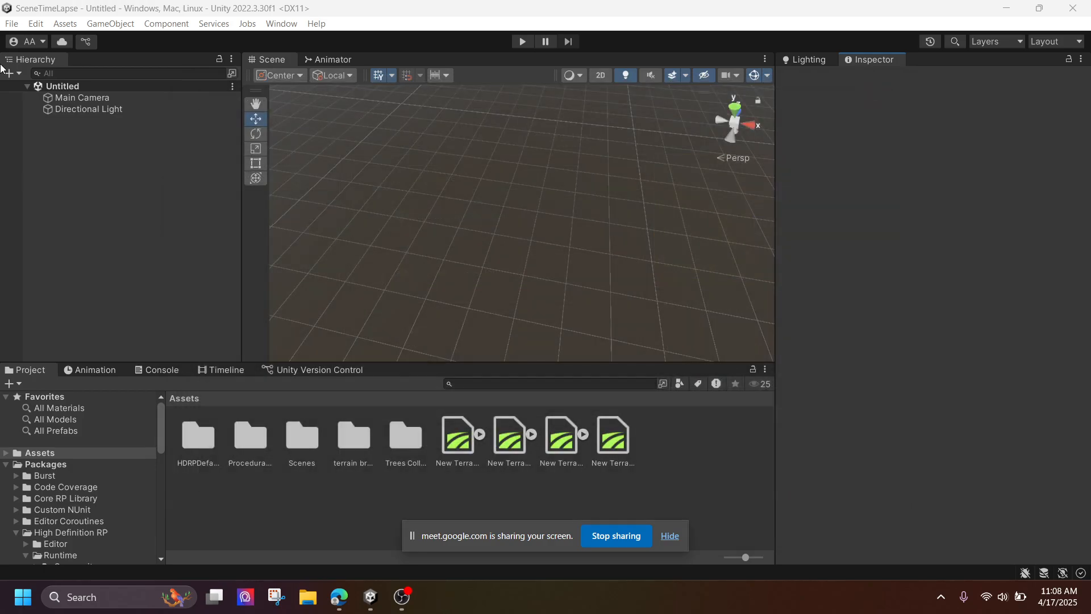
# Open the Package Manager and search My Assets for "hdrp"
pyautogui.click(35, 25)
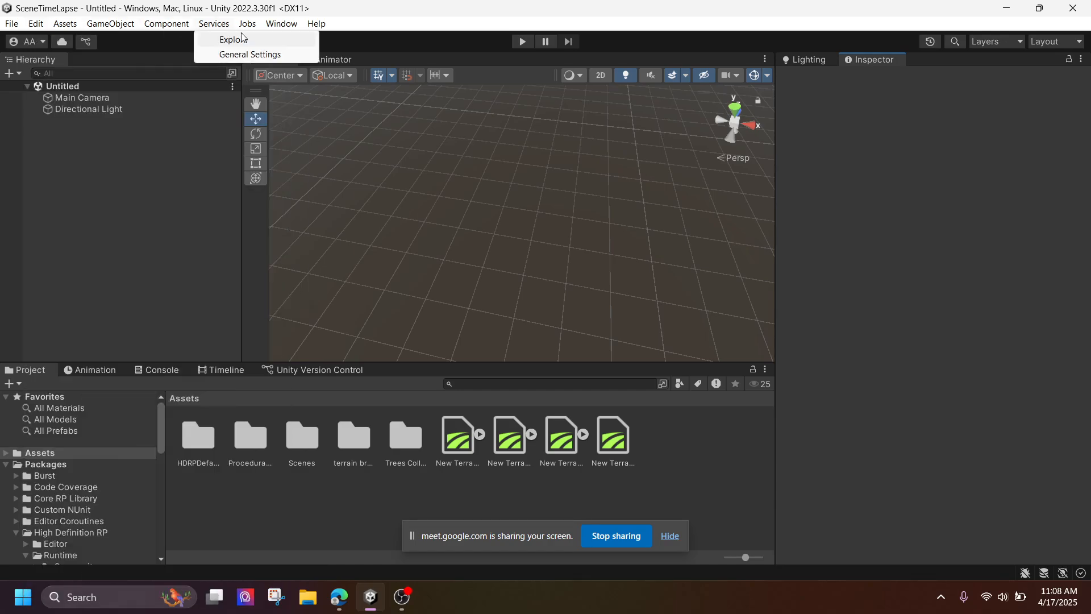
pyautogui.moveTo(281, 24)
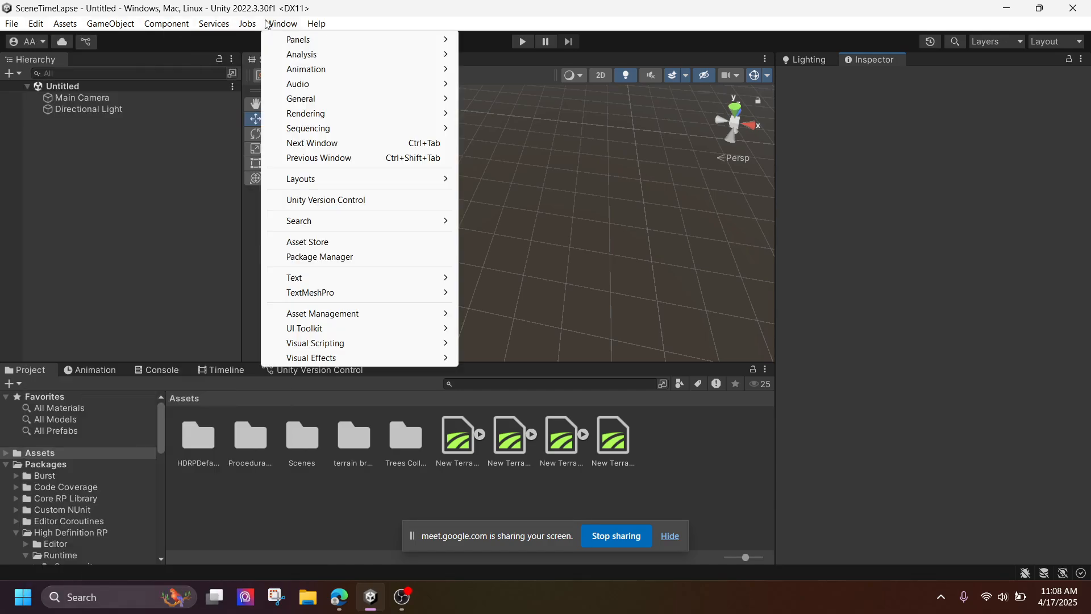
pyautogui.click(305, 256)
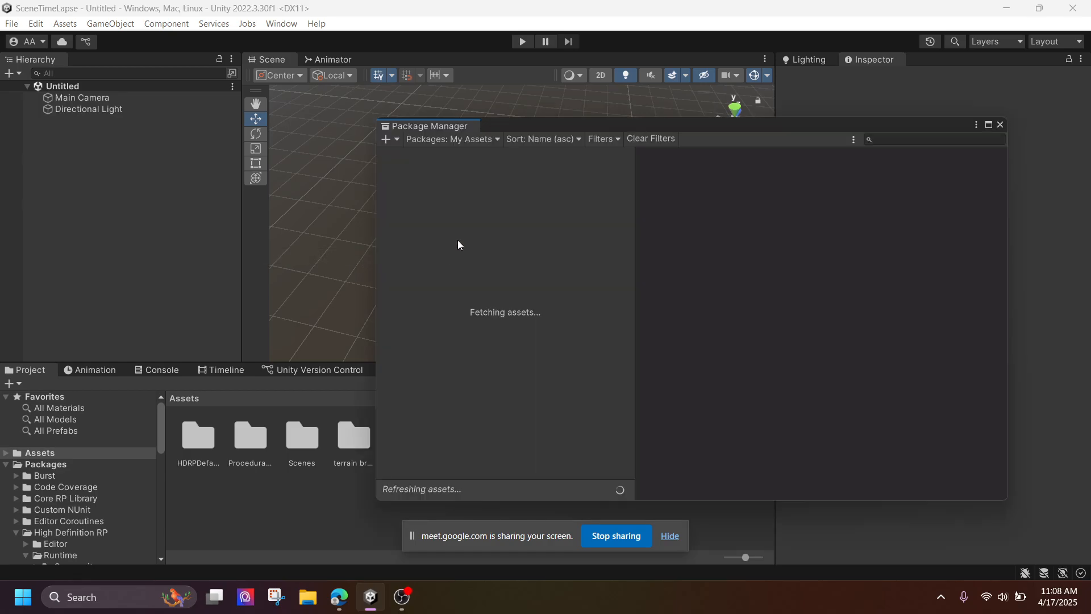
pyautogui.click(901, 140)
pyautogui.write('hdrp')
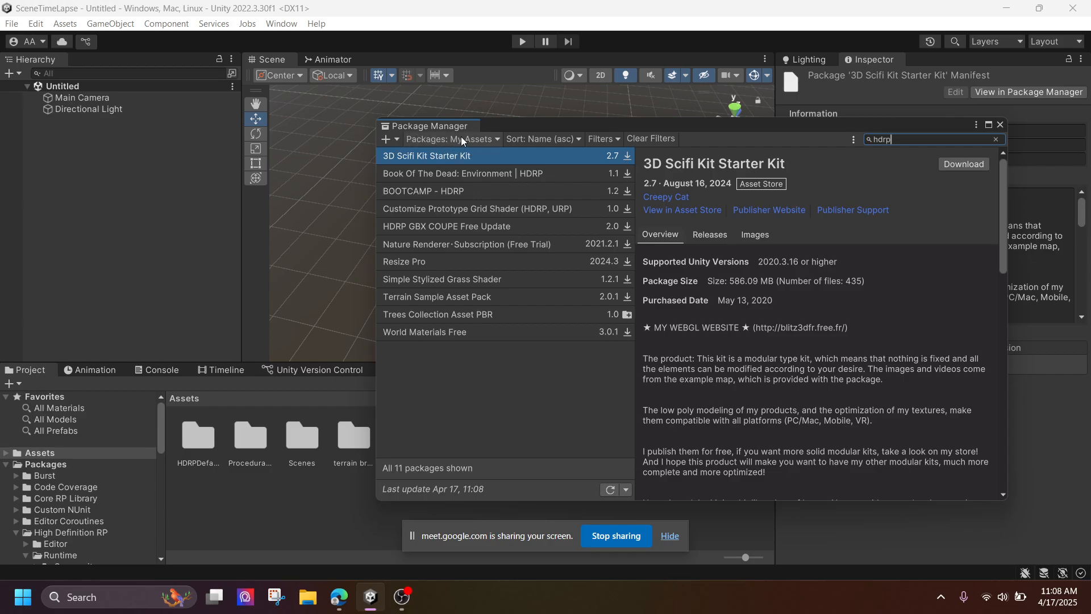
# Search the Unity Registry for "hdrp" and "high" to check the High Definition RP package, and close the Package Manager
pyautogui.click(462, 137)
pyautogui.click(459, 155)
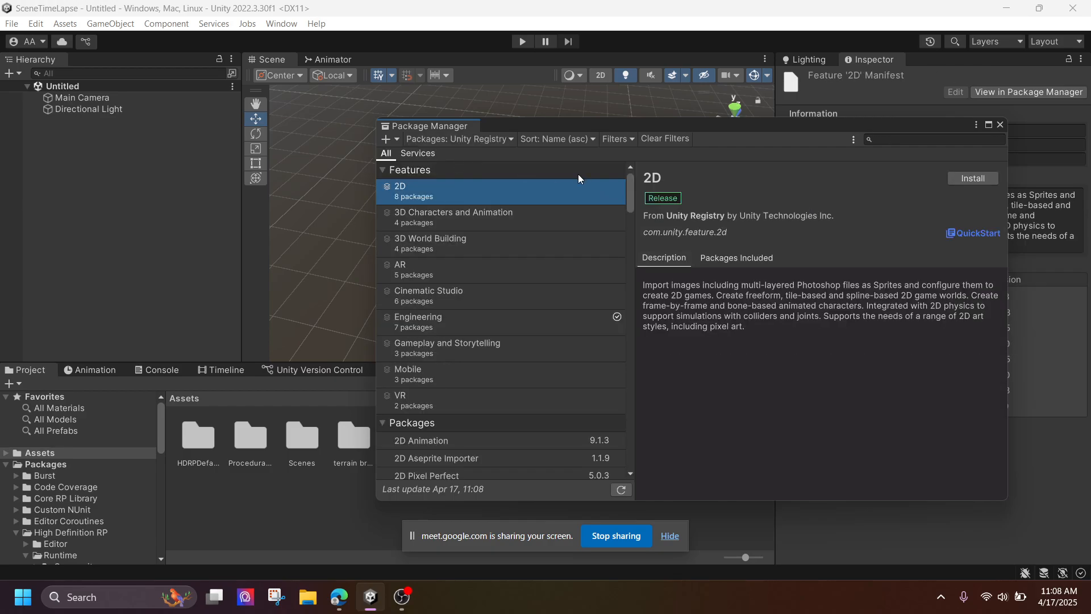
pyautogui.click(896, 137)
pyautogui.write('hdrp')
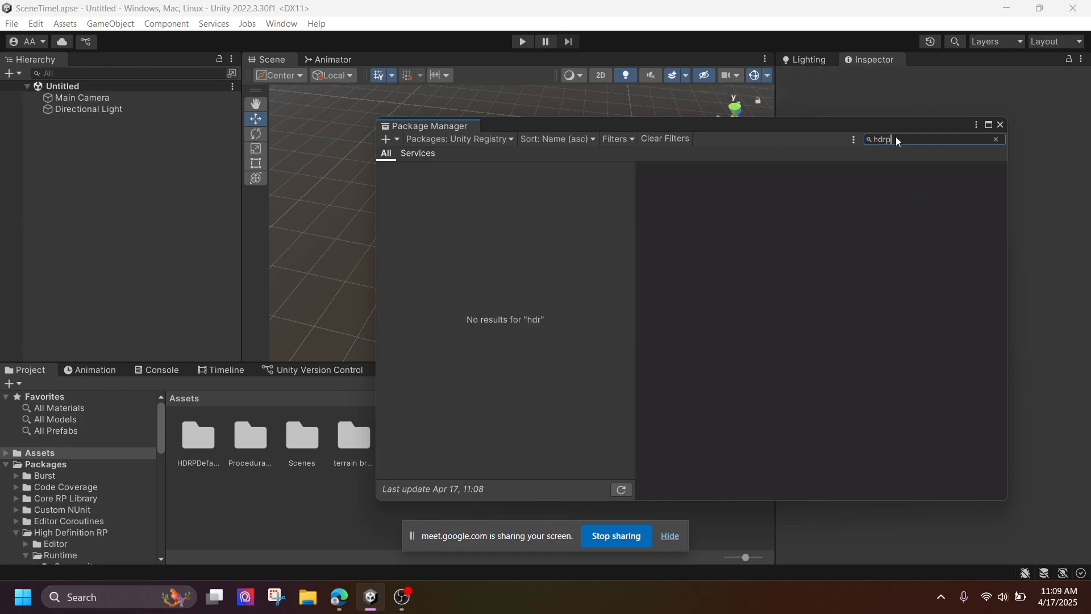
pyautogui.press('BackSpace')
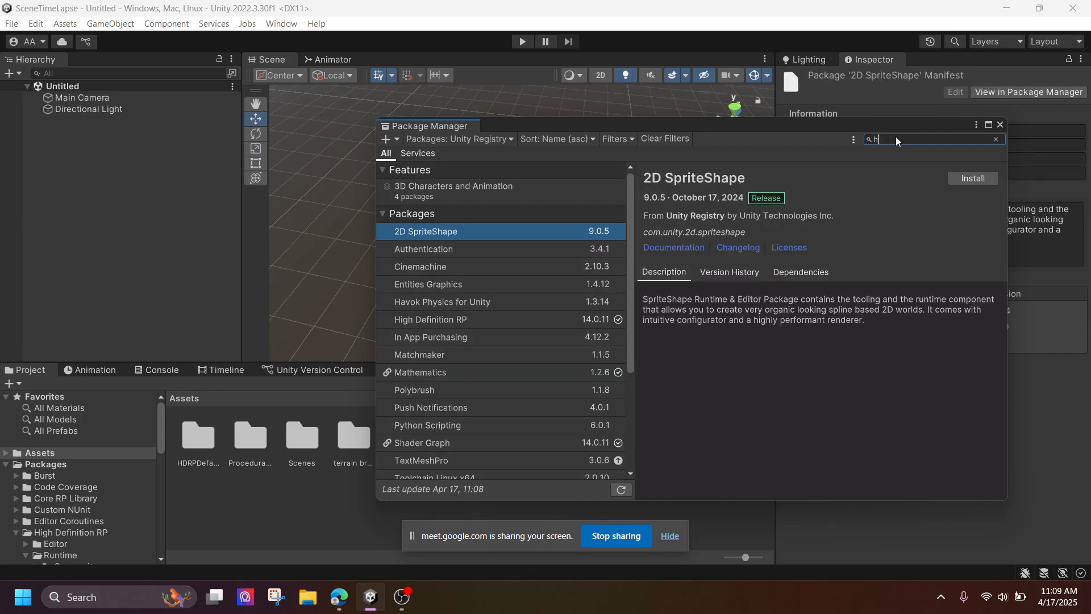
pyautogui.write('igh')
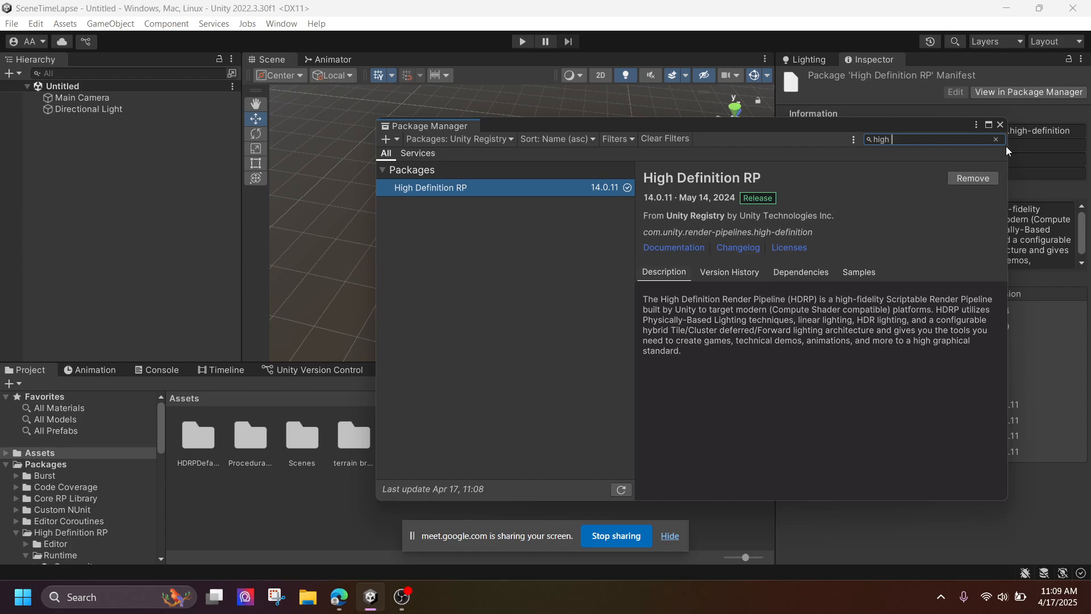
pyautogui.click(1000, 125)
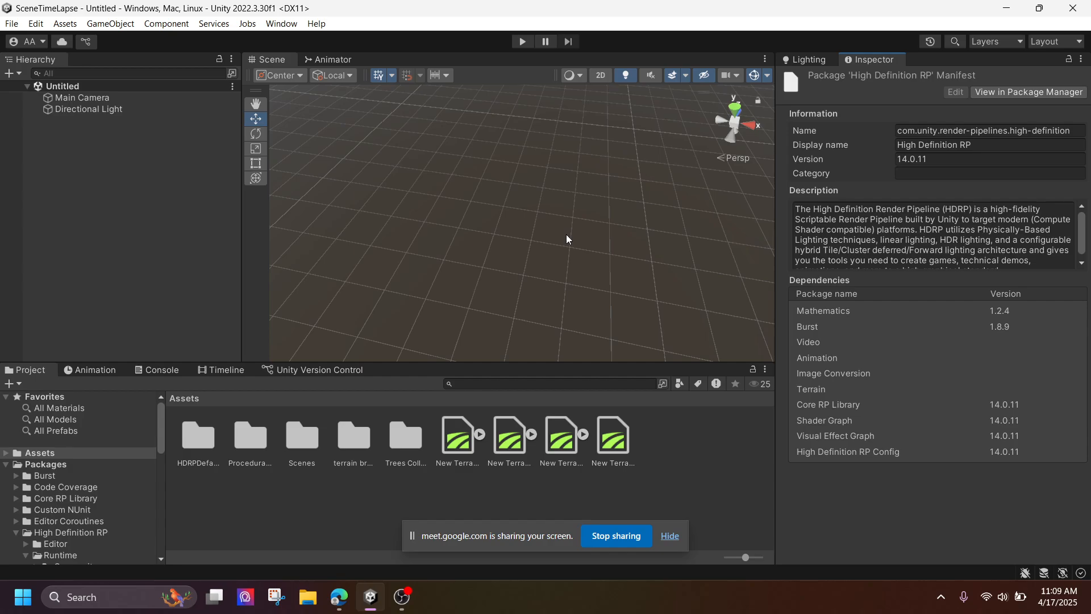
# Examine the rendering commands for upgrading and converting materials to HDRP without running any of them
pyautogui.click(36, 23)
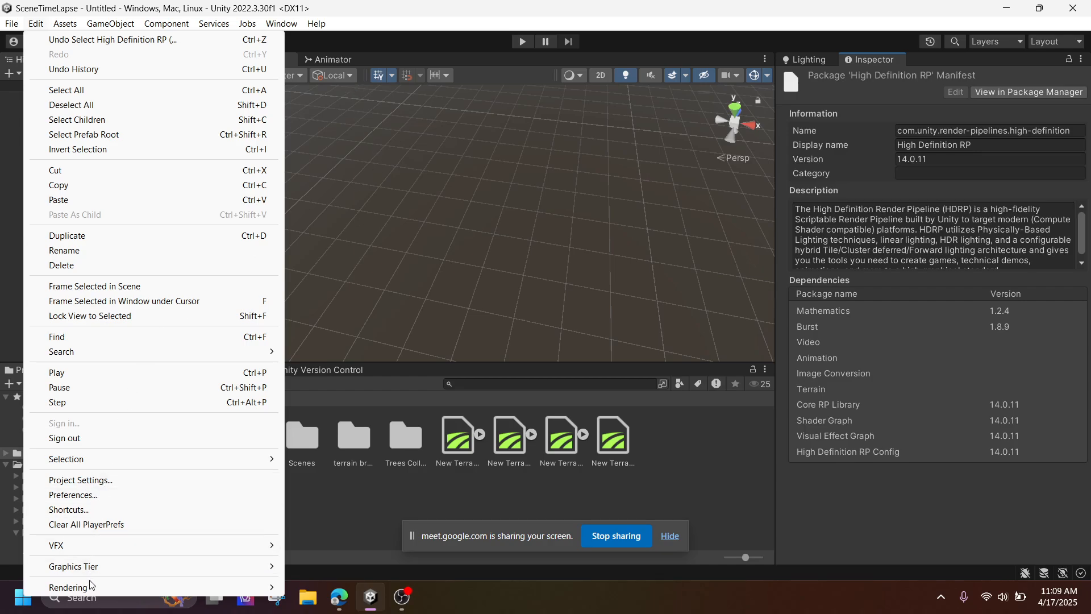
pyautogui.moveTo(92, 586)
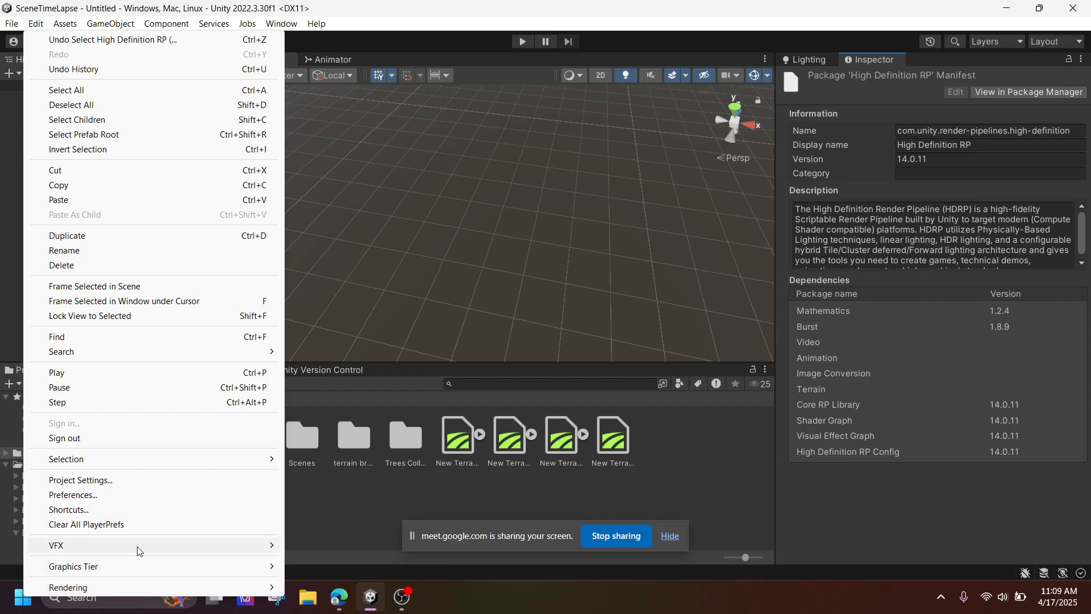
pyautogui.moveTo(238, 588)
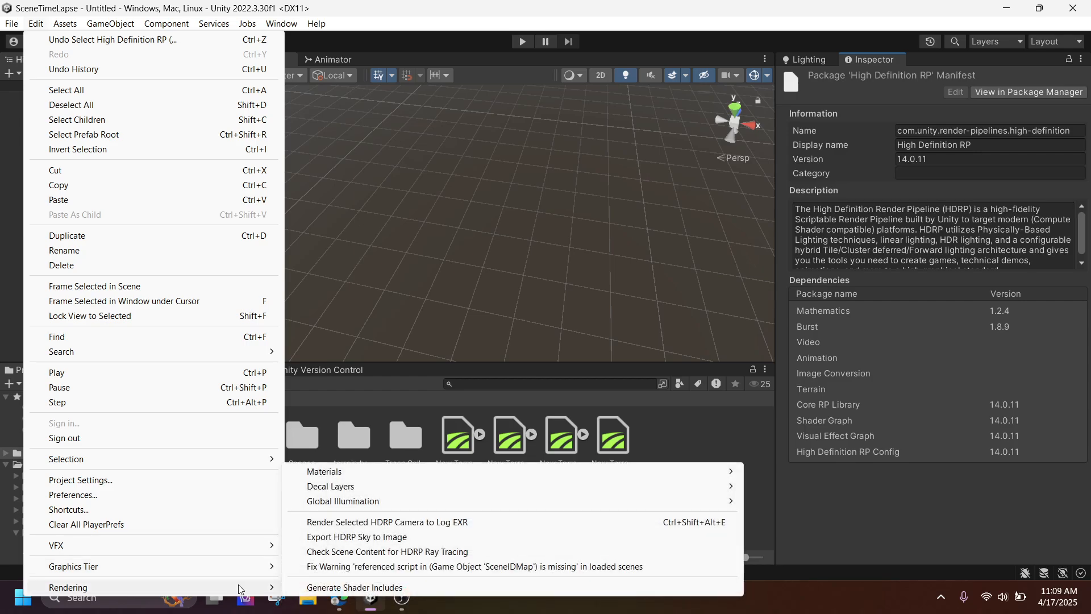
pyautogui.moveTo(424, 475)
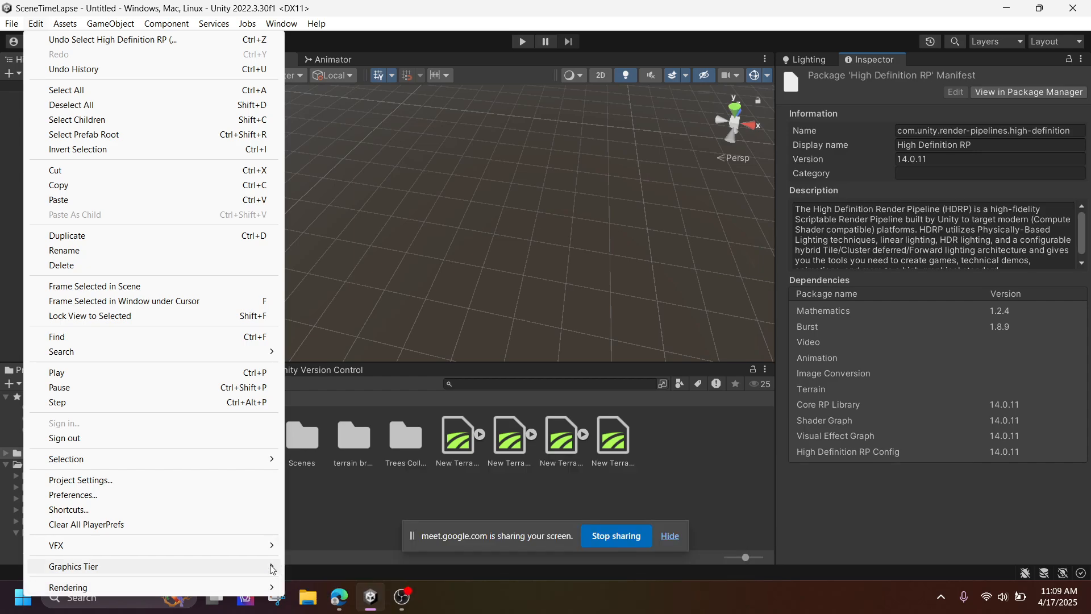
pyautogui.moveTo(273, 569)
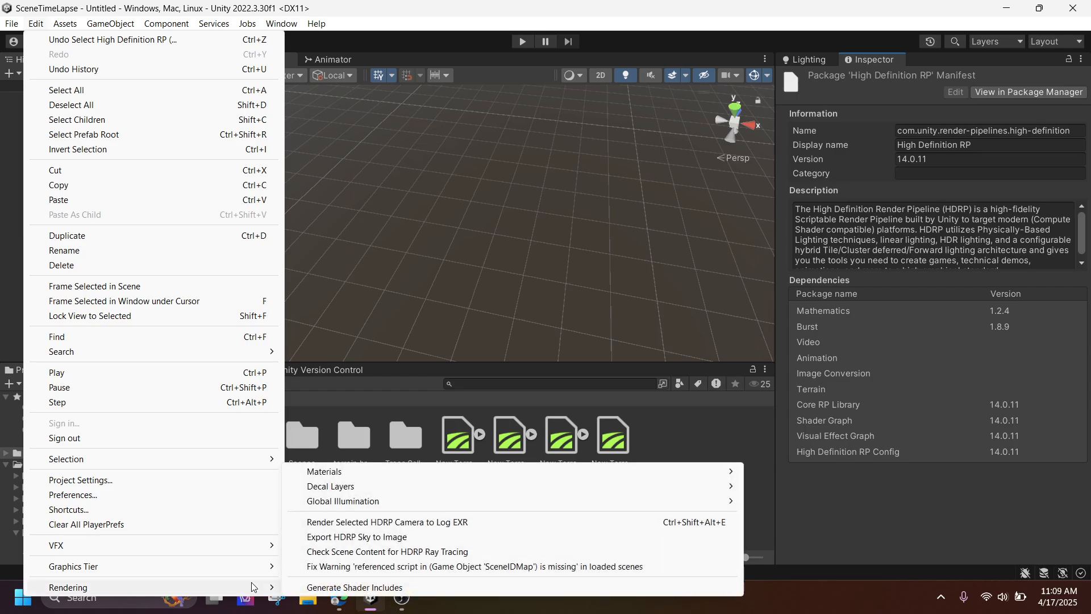
pyautogui.moveTo(362, 477)
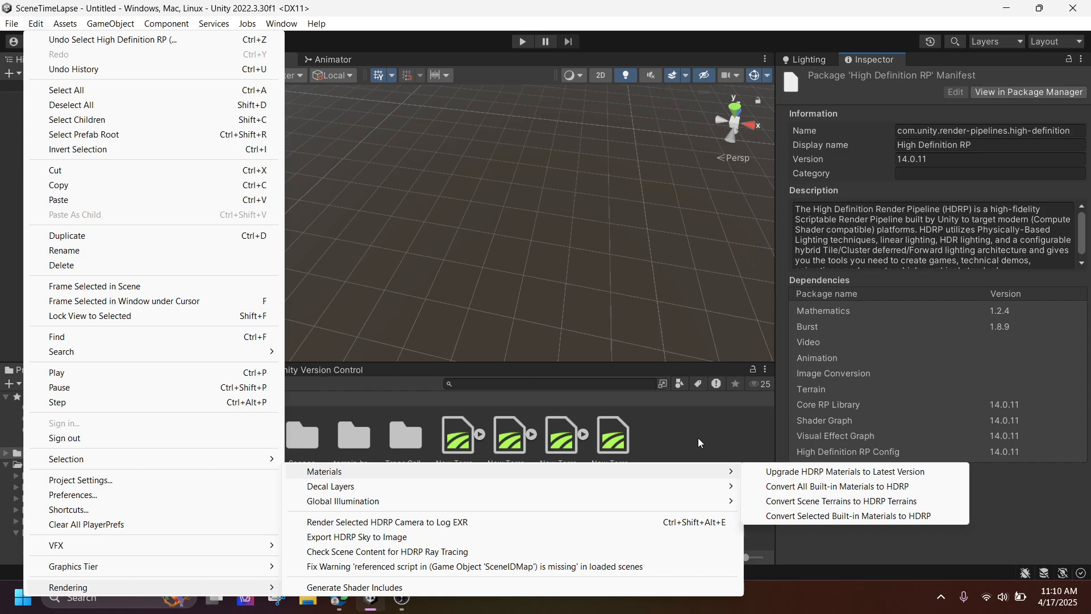
pyautogui.click(734, 447)
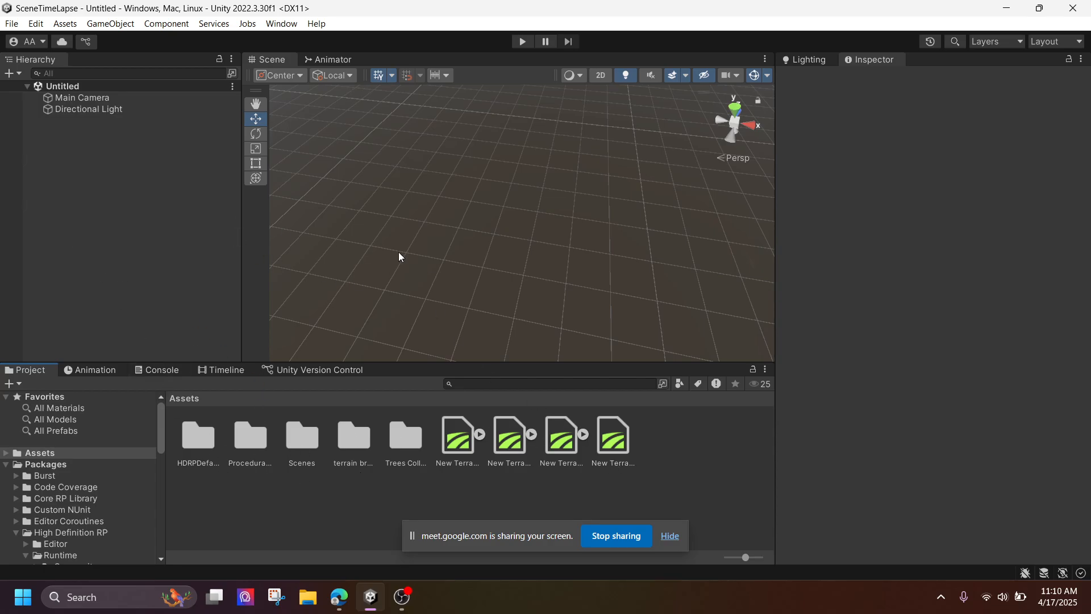
# Add a 3D cube to the scene and frame it in the Scene view
pyautogui.scroll(-10, 399, 253)
pyautogui.rightClick(80, 164)
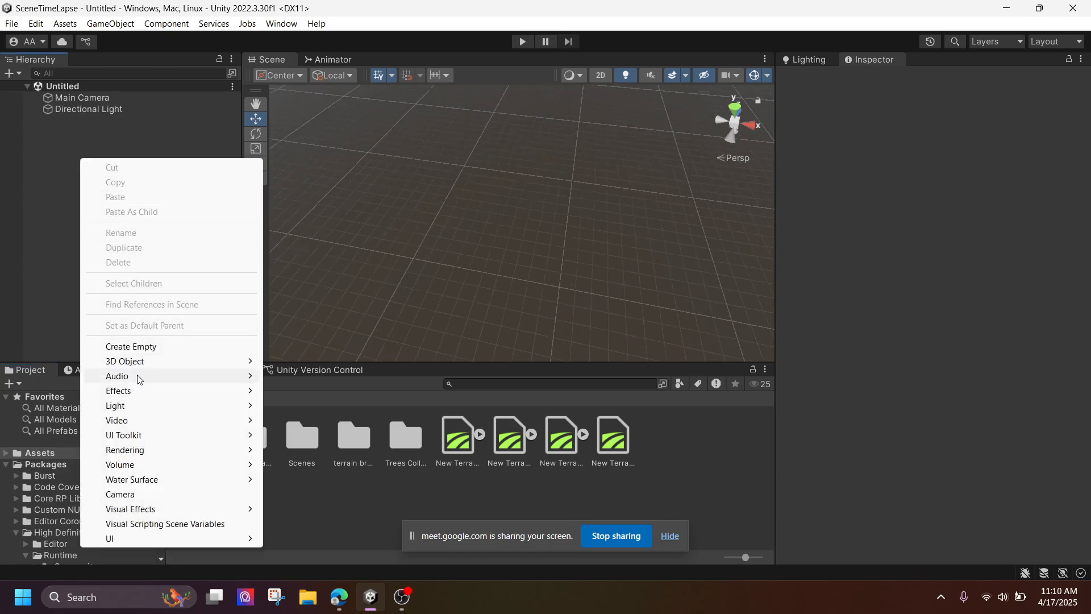
pyautogui.moveTo(161, 361)
pyautogui.click(312, 362)
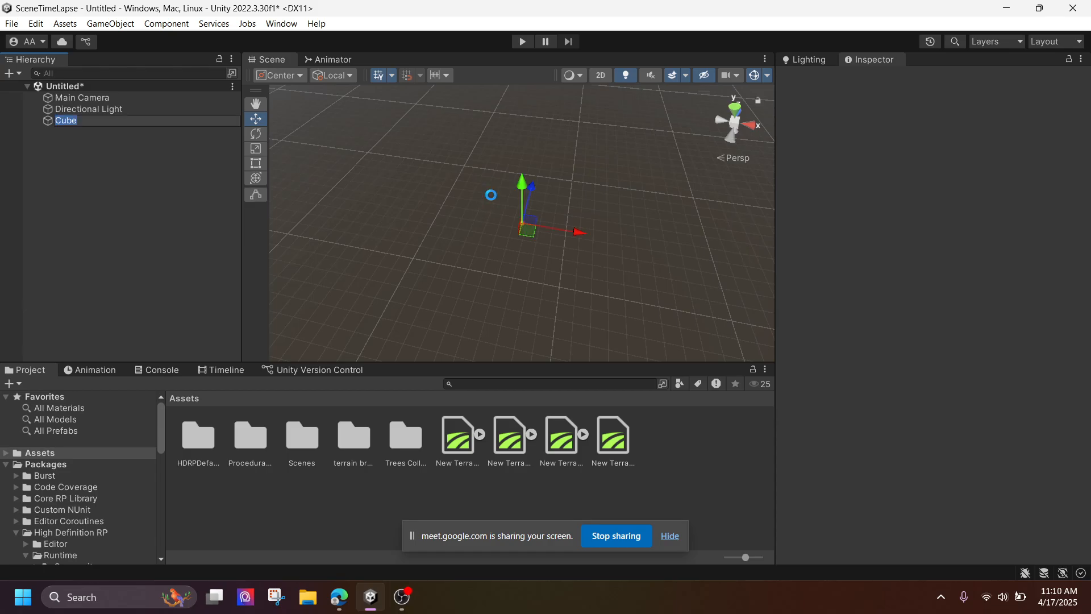
pyautogui.doubleClick(89, 120)
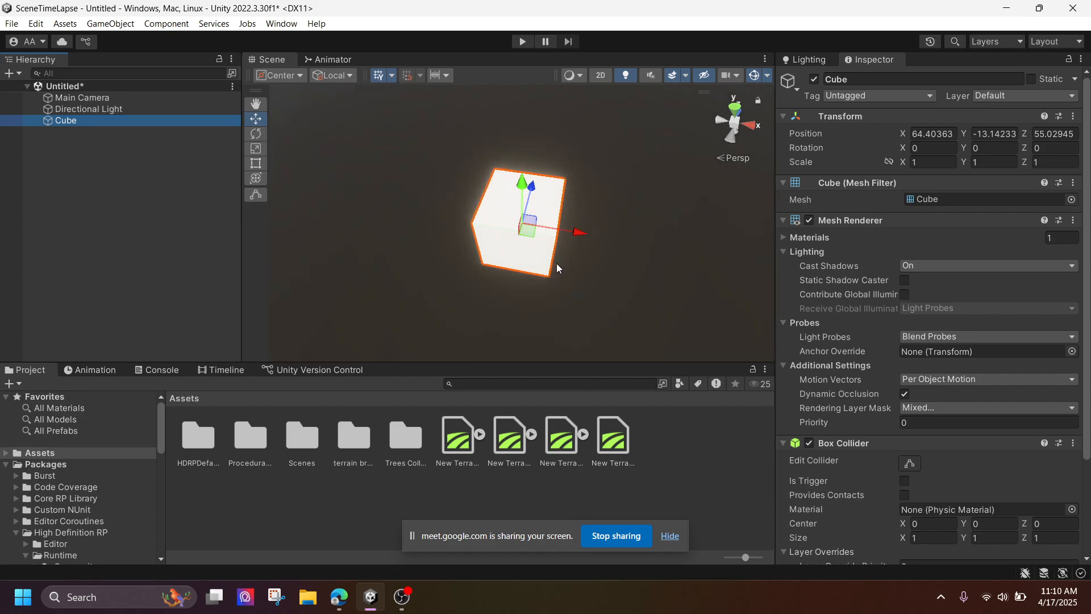
# Check the cube's default material settings and create a new material in the Assets folder
pyautogui.moveTo(557, 264); pyautogui.dragTo(471, 176, button='right')
pyautogui.moveTo(554, 268); pyautogui.dragTo(455, 191, button='middle')
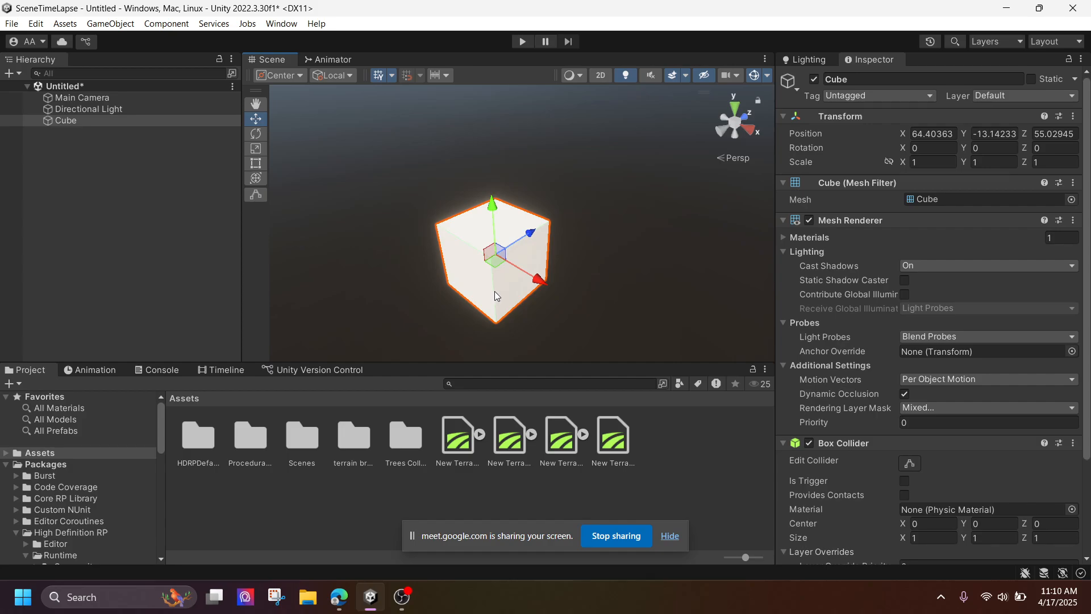
pyautogui.scroll(-3, 950, 390)
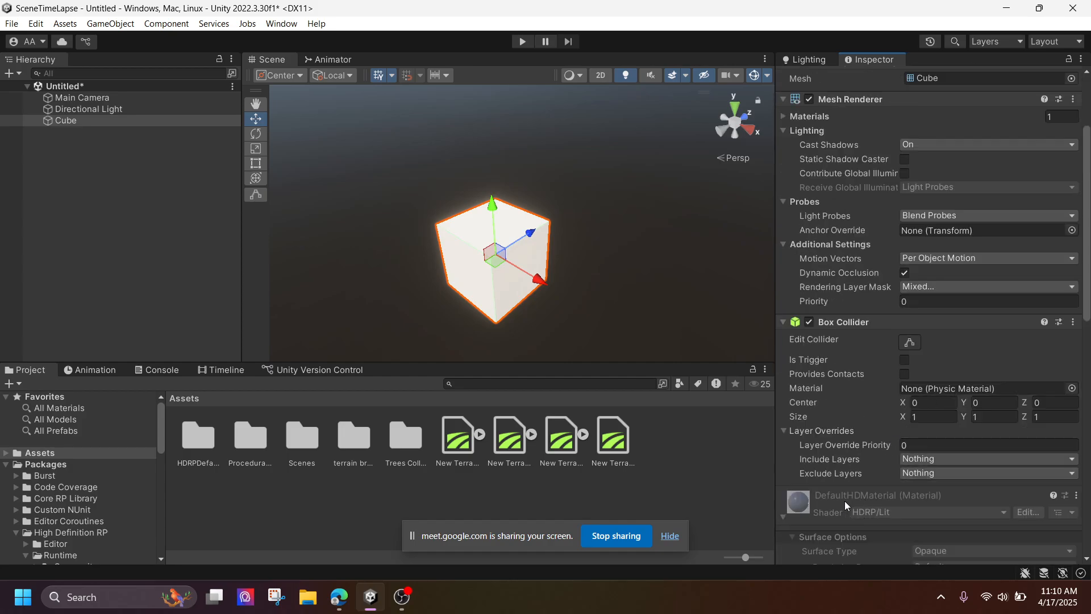
pyautogui.scroll(-5, 869, 466)
pyautogui.scroll(-6, 837, 438)
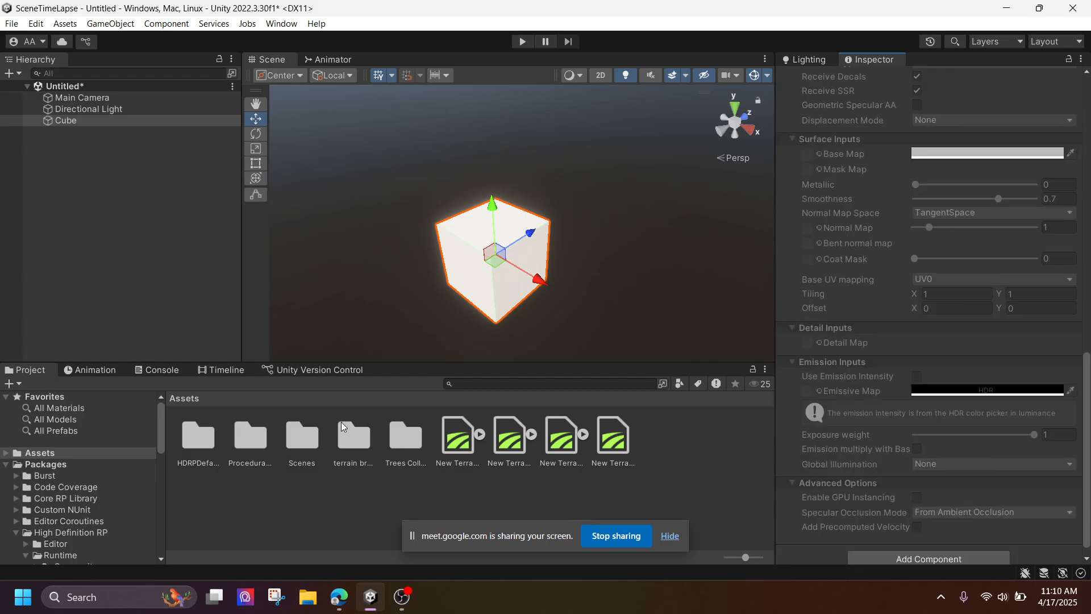
pyautogui.rightClick(330, 503)
pyautogui.moveTo(398, 109)
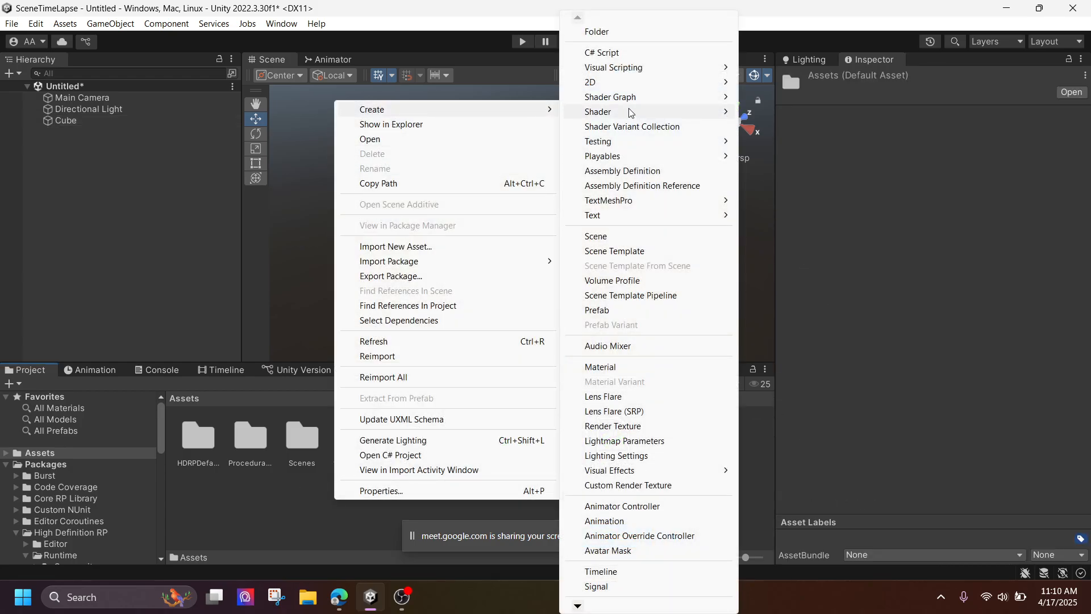
pyautogui.click(614, 367)
pyautogui.click(464, 447)
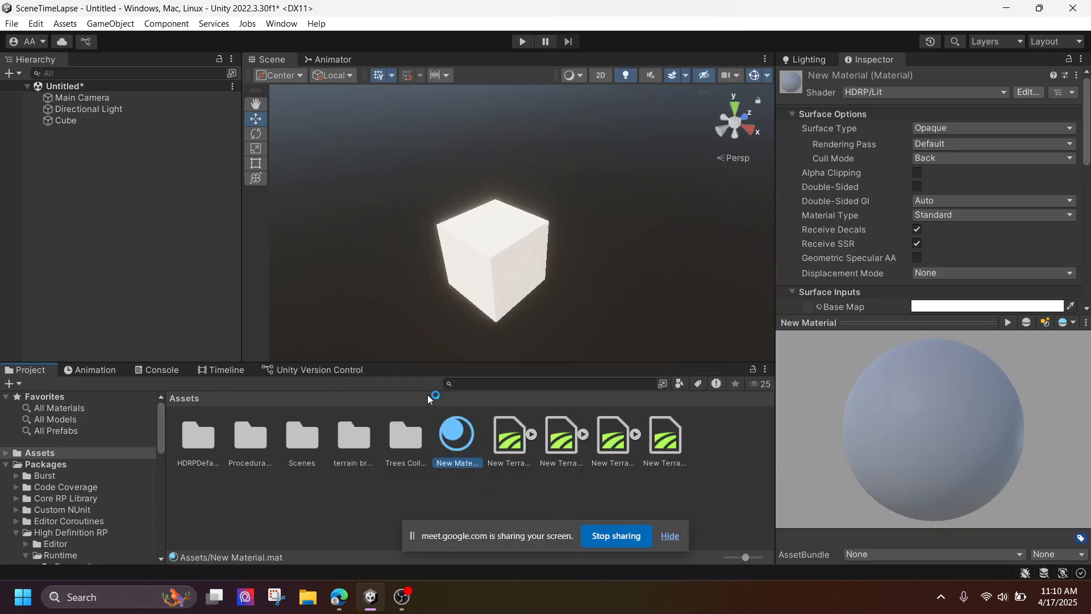
# Assign the new material to the cube and reselect the material for editing
pyautogui.click(65, 121)
pyautogui.moveTo(452, 434)
pyautogui.mouseDown()
pyautogui.moveTo(476, 268)
pyautogui.moveTo(458, 445)
pyautogui.mouseUp()
pyautogui.click(459, 444)
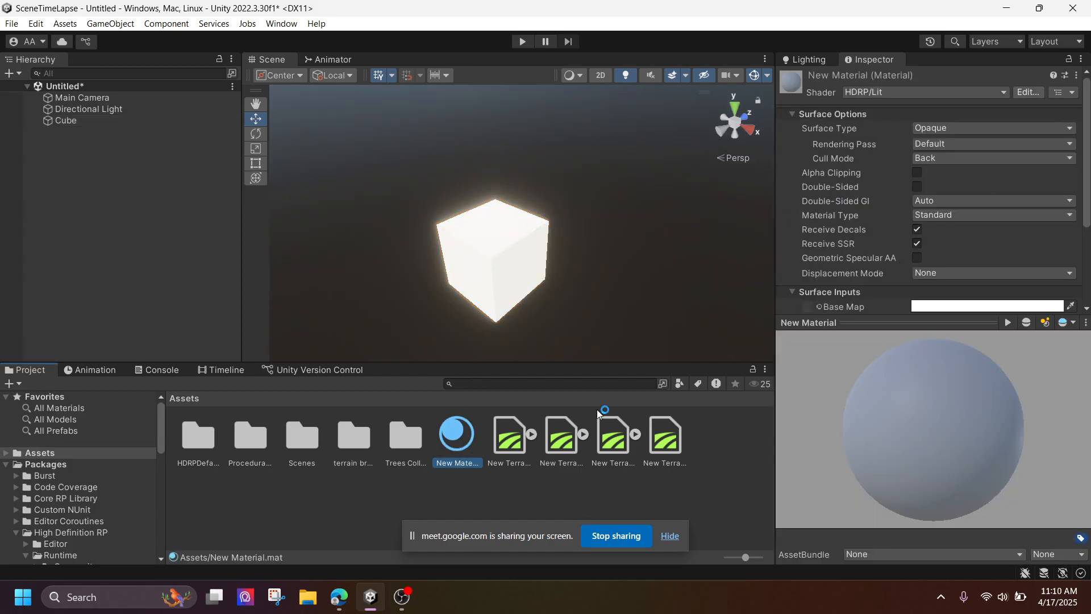
# Switch the new material's shader to Standard and view the cube in the scene
pyautogui.click(902, 94)
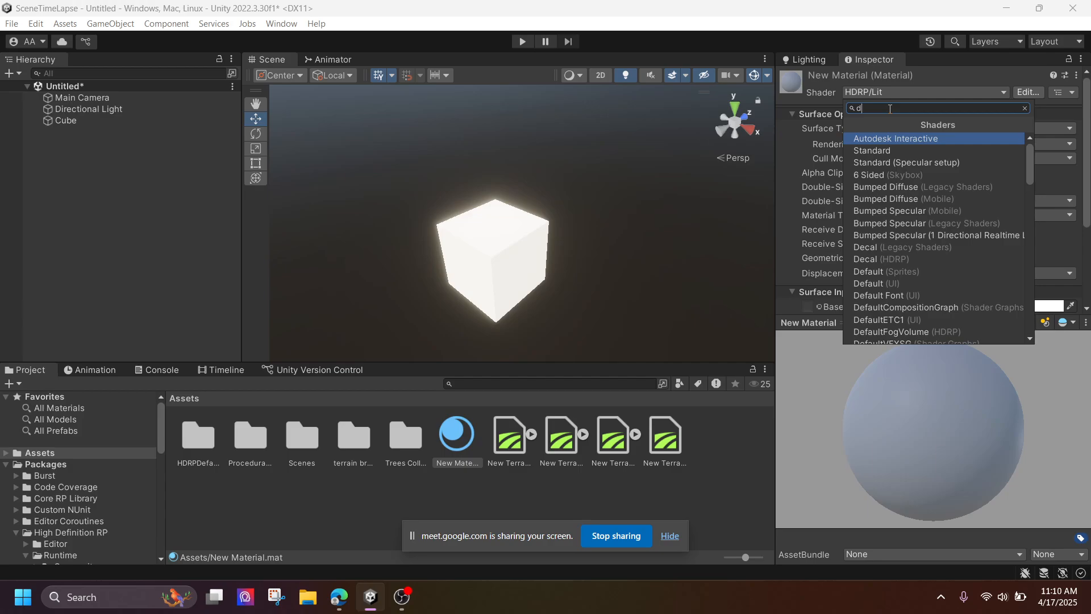
pyautogui.write('stand')
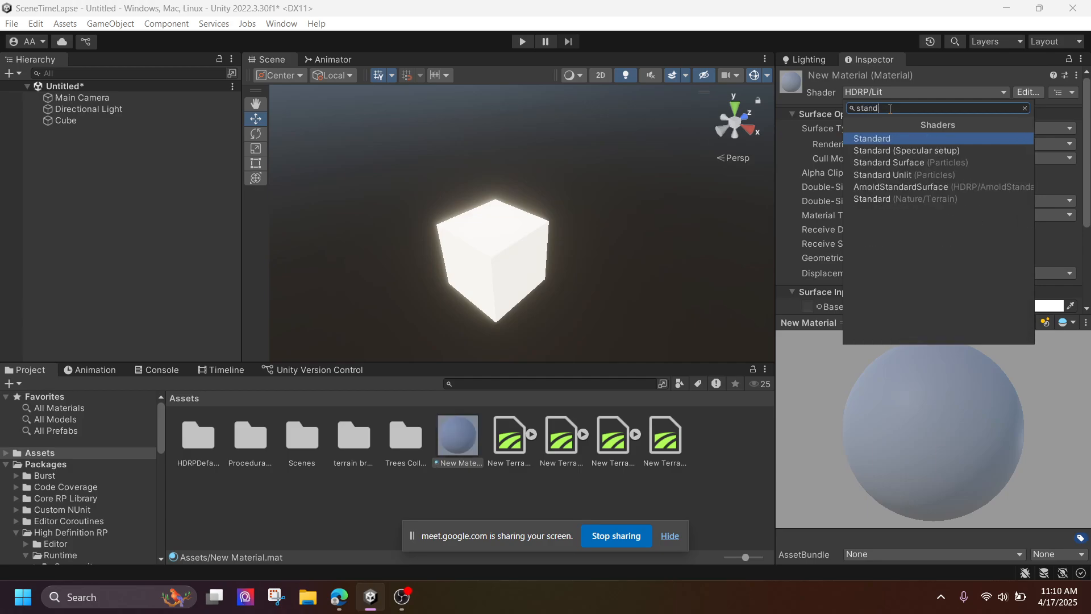
pyautogui.press('Return')
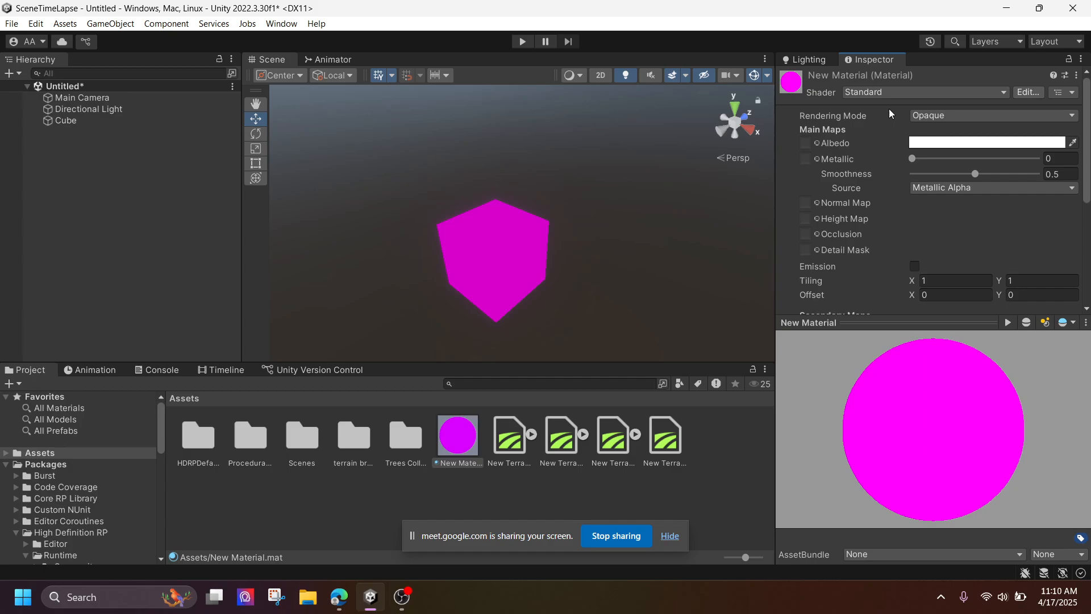
pyautogui.scroll(-8, 437, 268)
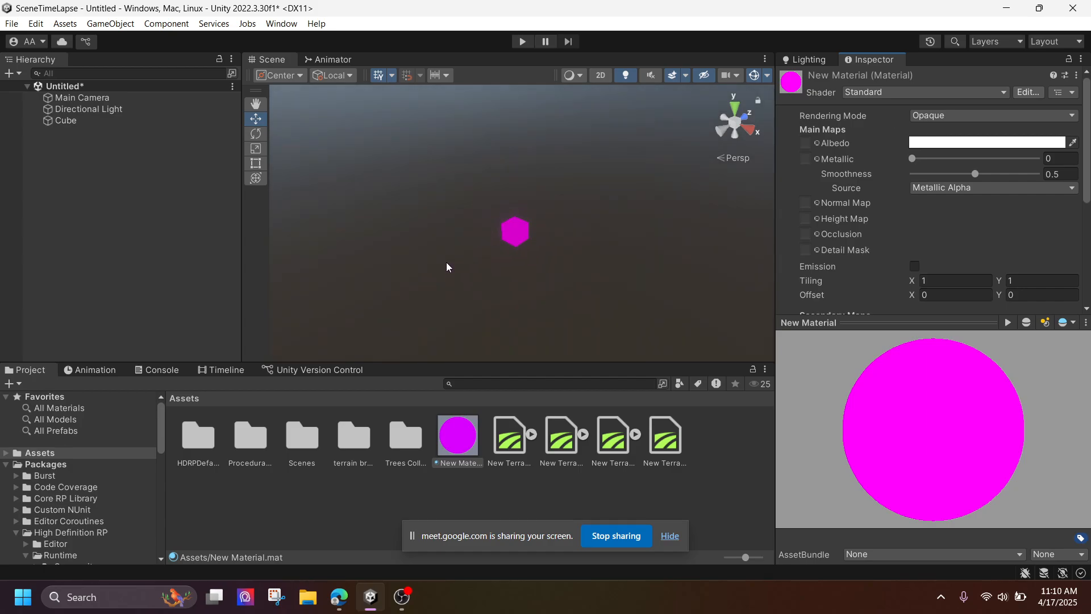
pyautogui.scroll(2, 447, 267)
pyautogui.click(430, 256)
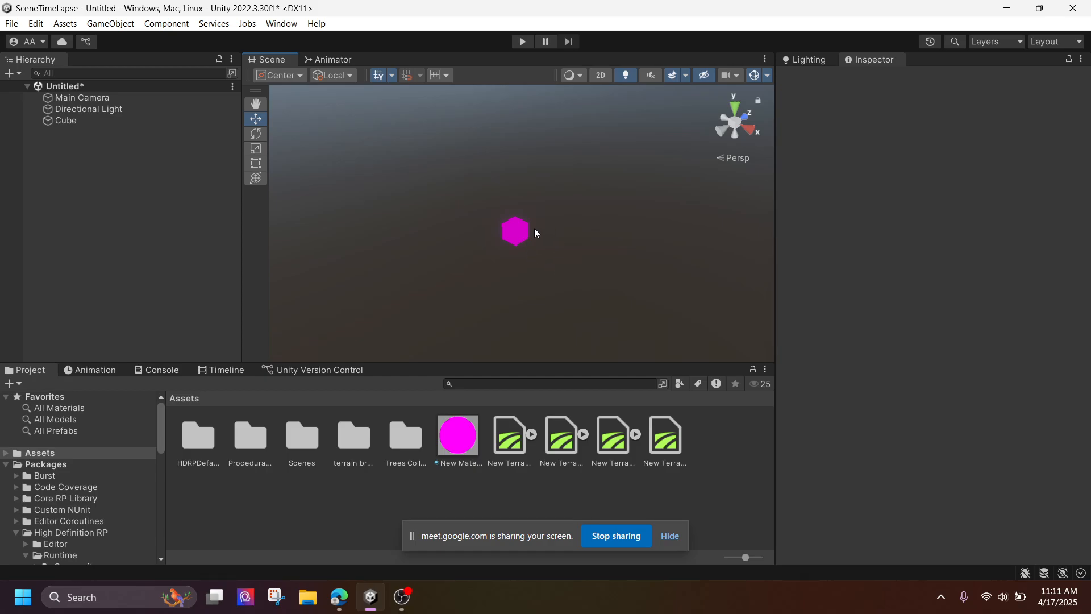
# Change the shader of the cube's material to HDRP/Lit and view the cube in the scene
pyautogui.click(81, 123)
pyautogui.scroll(-5, 912, 241)
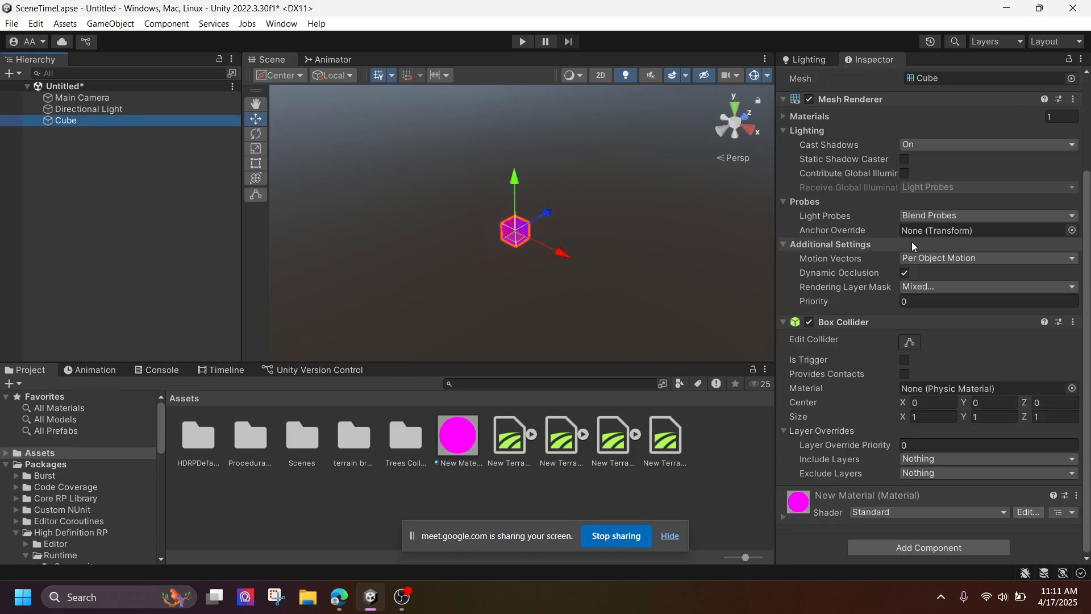
pyautogui.click(824, 494)
pyautogui.scroll(-5, 892, 415)
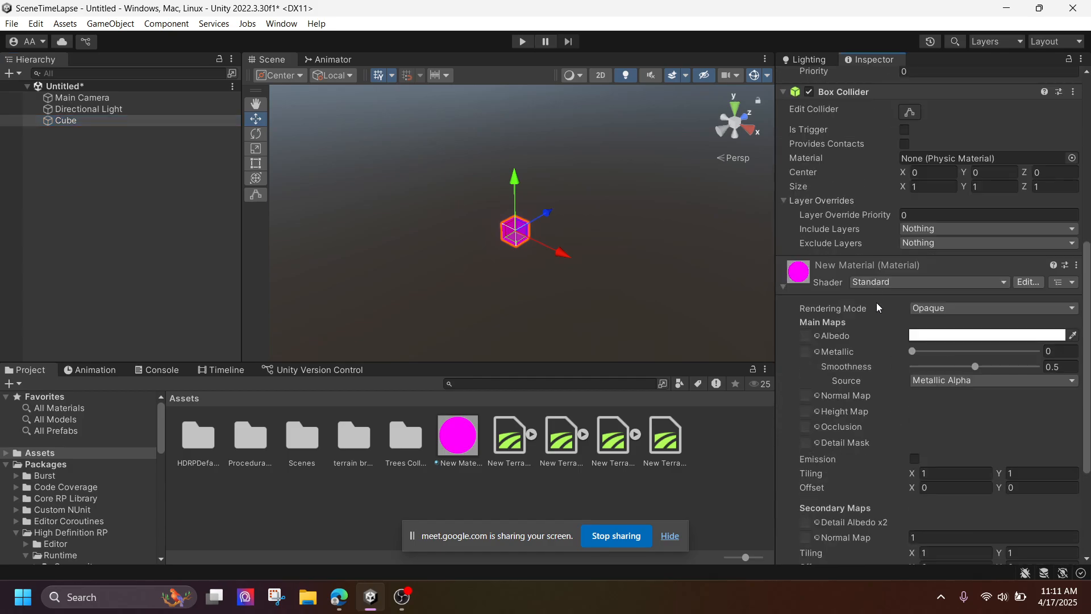
pyautogui.click(882, 282)
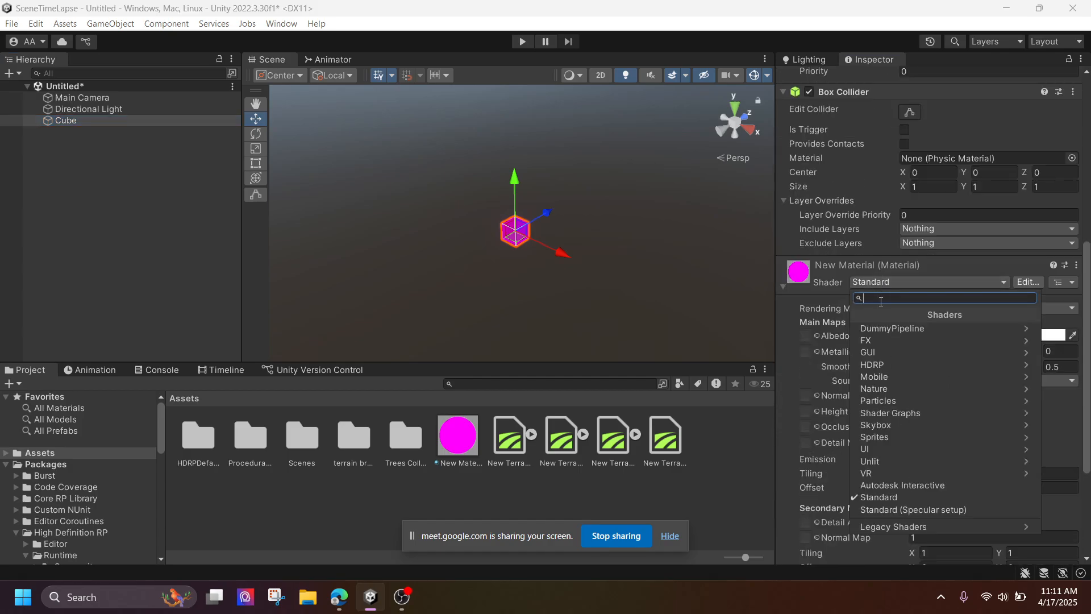
pyautogui.write('lit')
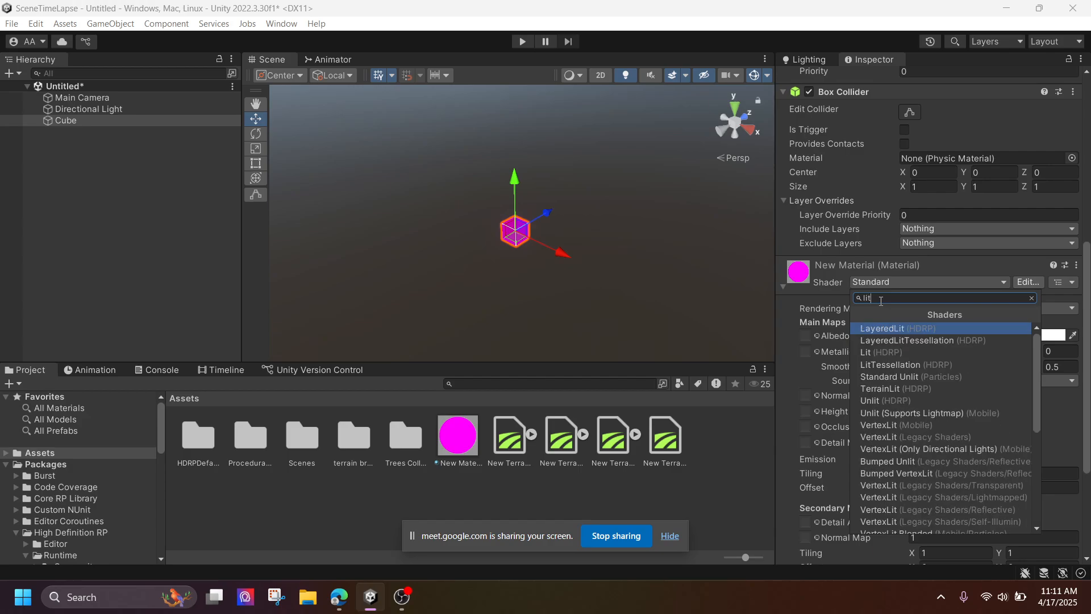
pyautogui.click(895, 353)
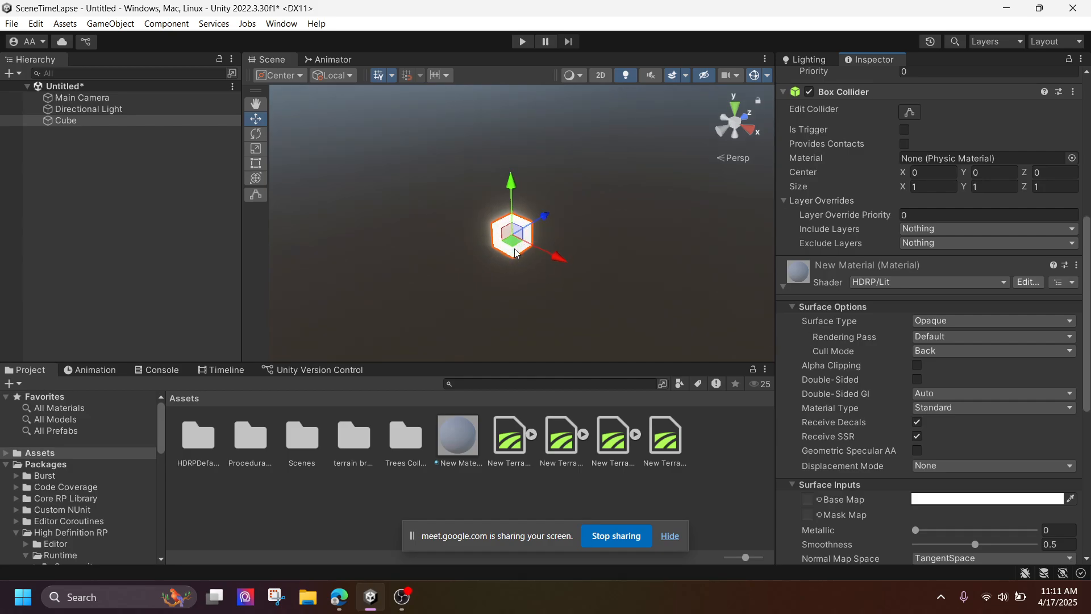
pyautogui.click(670, 263)
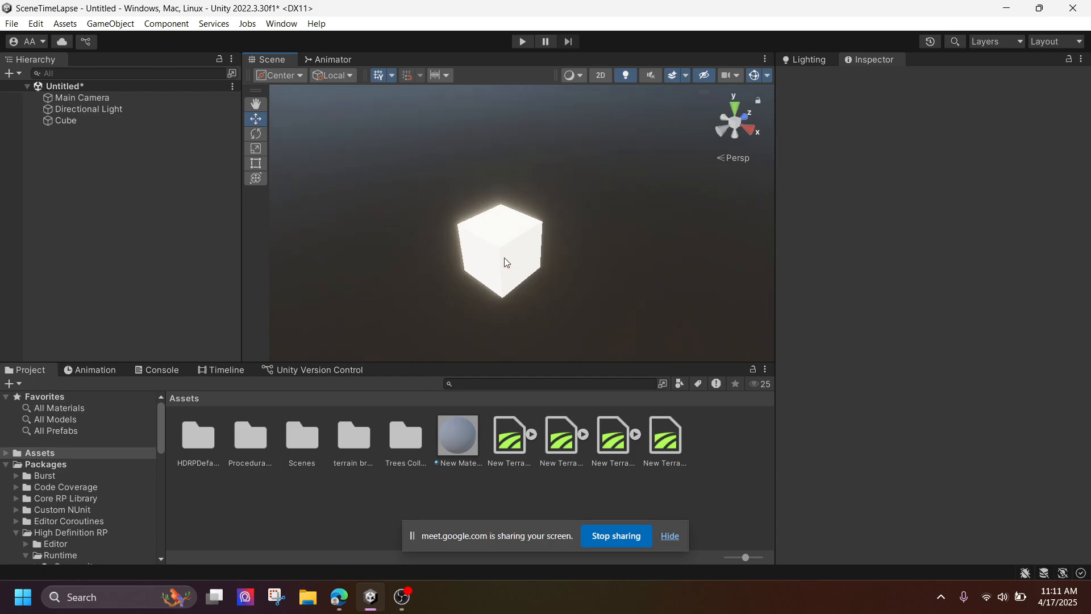
pyautogui.scroll(-3, 503, 257)
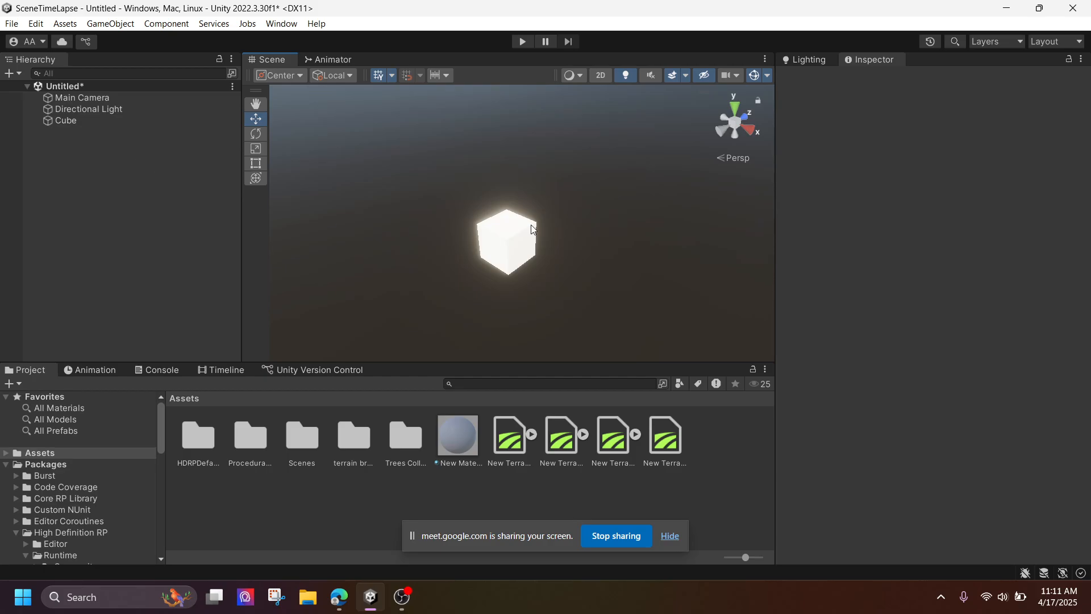
pyautogui.scroll(-2, 530, 224)
pyautogui.scroll(-1, 530, 225)
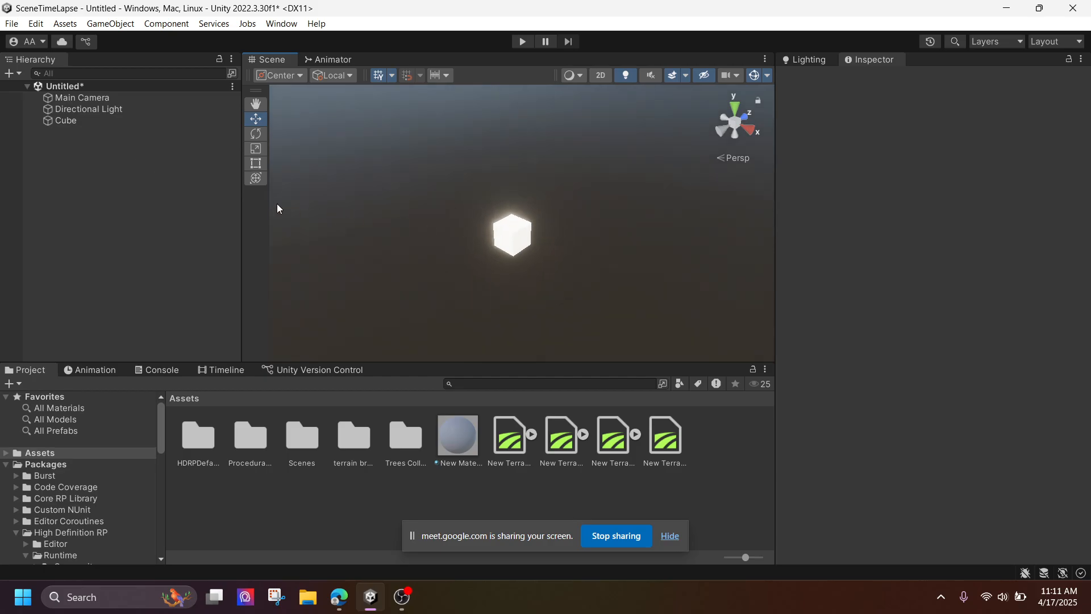
# With the cube selected, review the rendering commands that upgrade or convert materials to HDRP, without running any
pyautogui.click(60, 121)
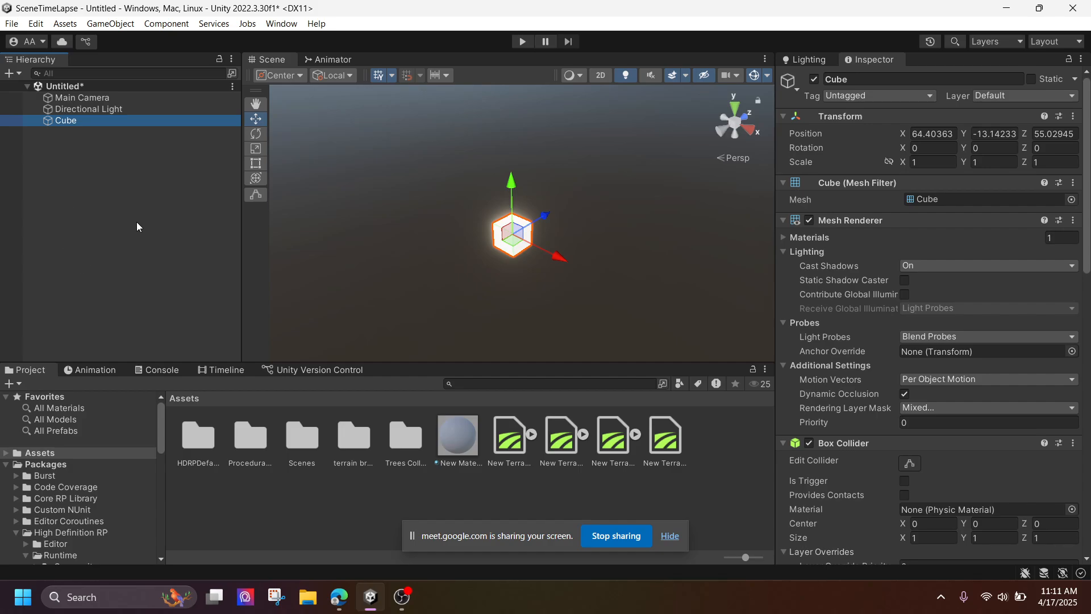
pyautogui.click(12, 24)
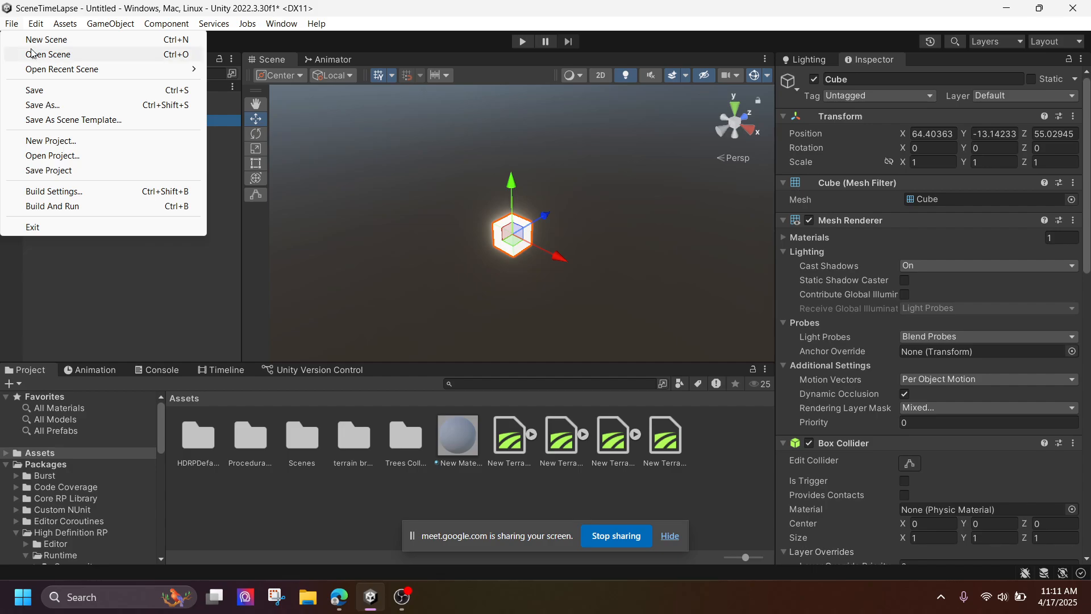
pyautogui.moveTo(36, 24)
pyautogui.moveTo(149, 587)
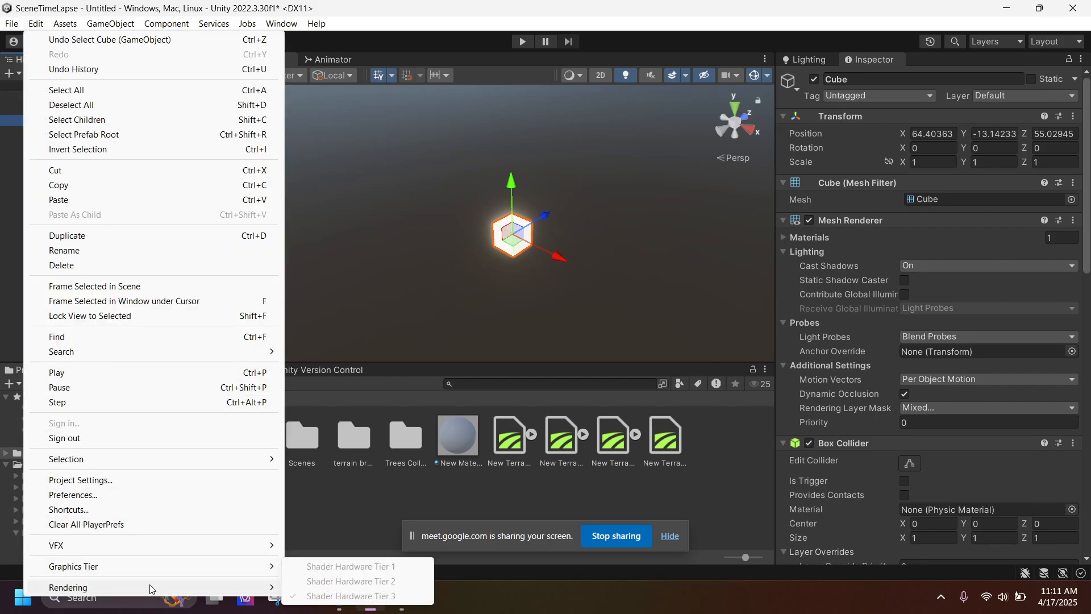
pyautogui.moveTo(432, 476)
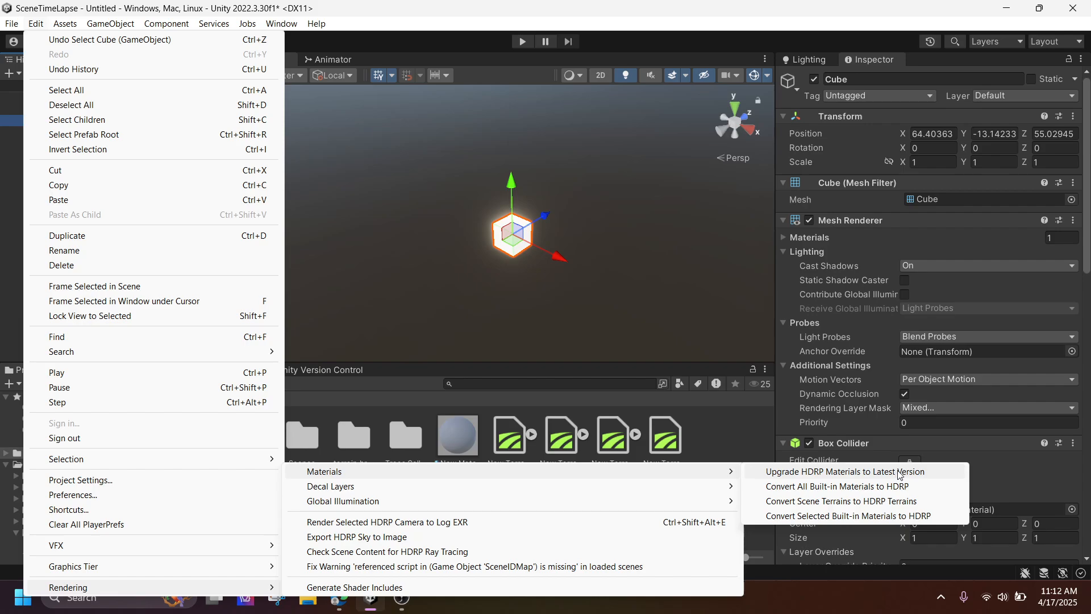
pyautogui.click(750, 443)
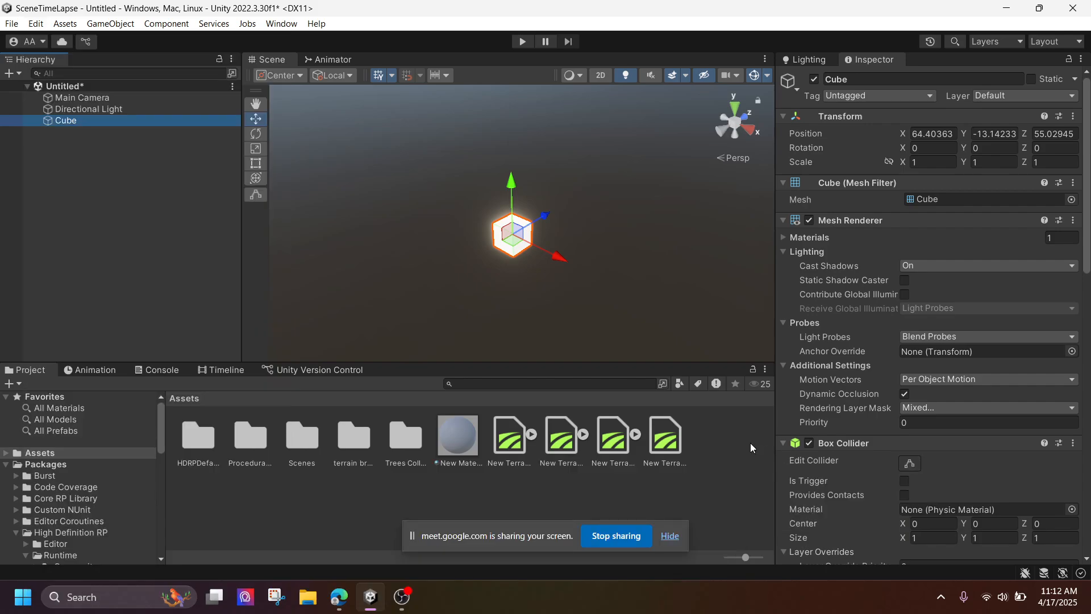
pyautogui.click(750, 442)
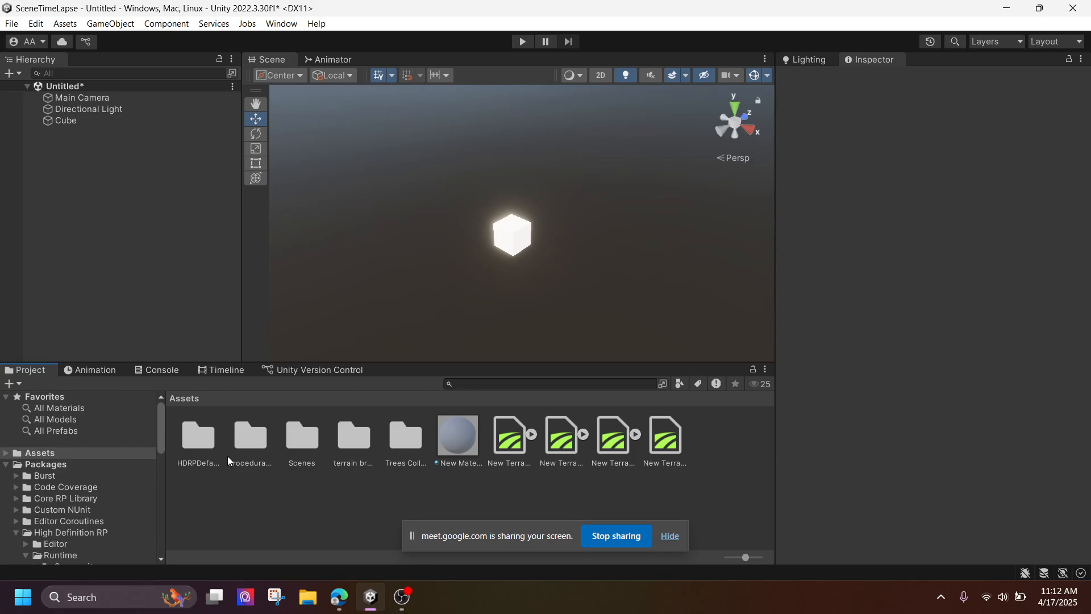
# Look up the rendering asset types available for creation, such as HDRP Asset, without creating one
pyautogui.rightClick(210, 497)
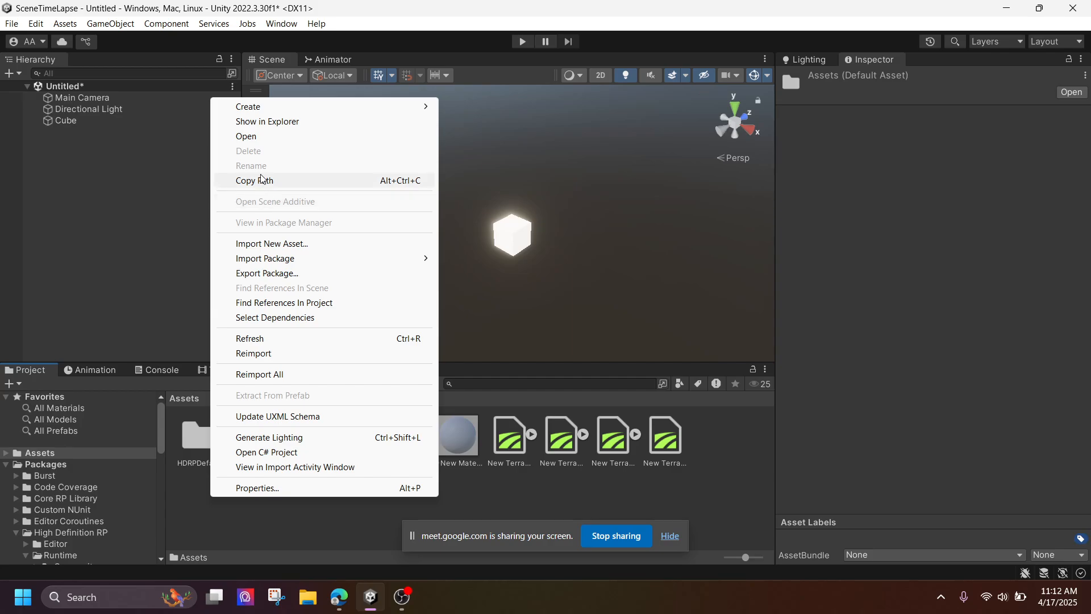
pyautogui.moveTo(282, 107)
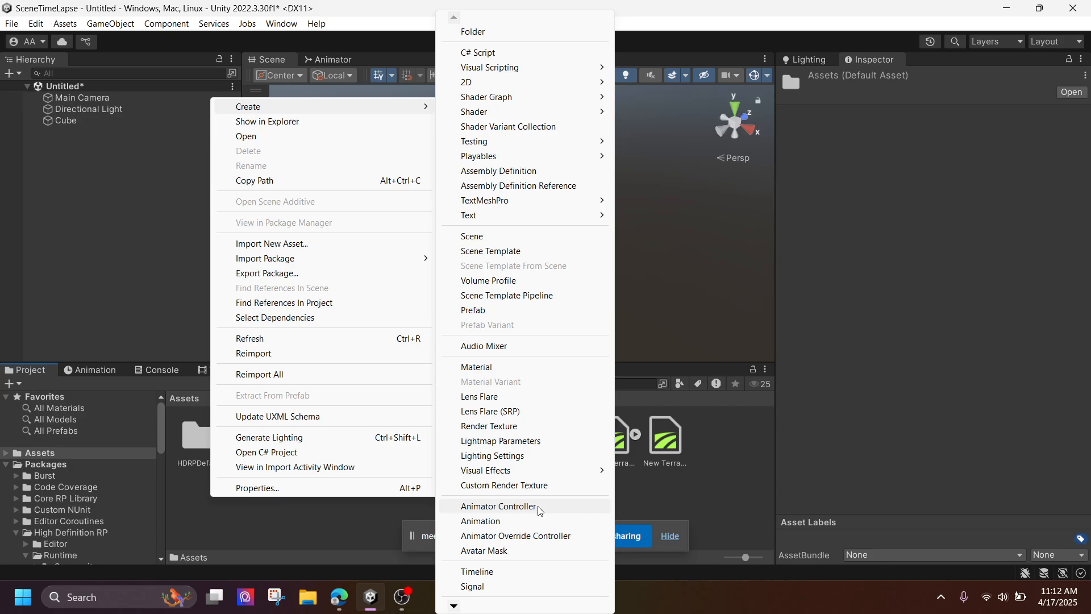
pyautogui.moveTo(464, 610)
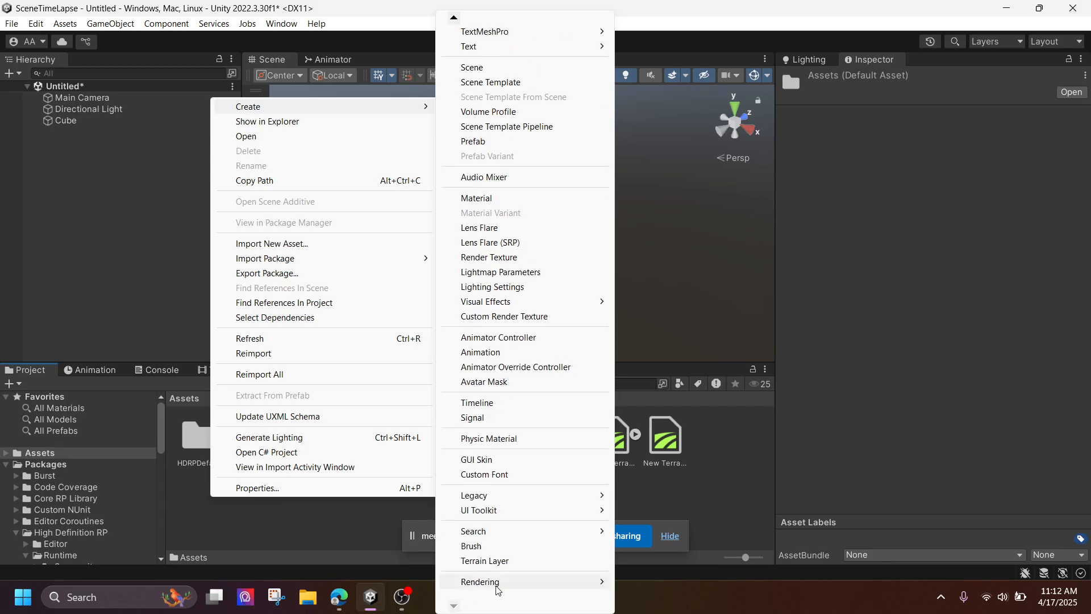
pyautogui.moveTo(512, 583)
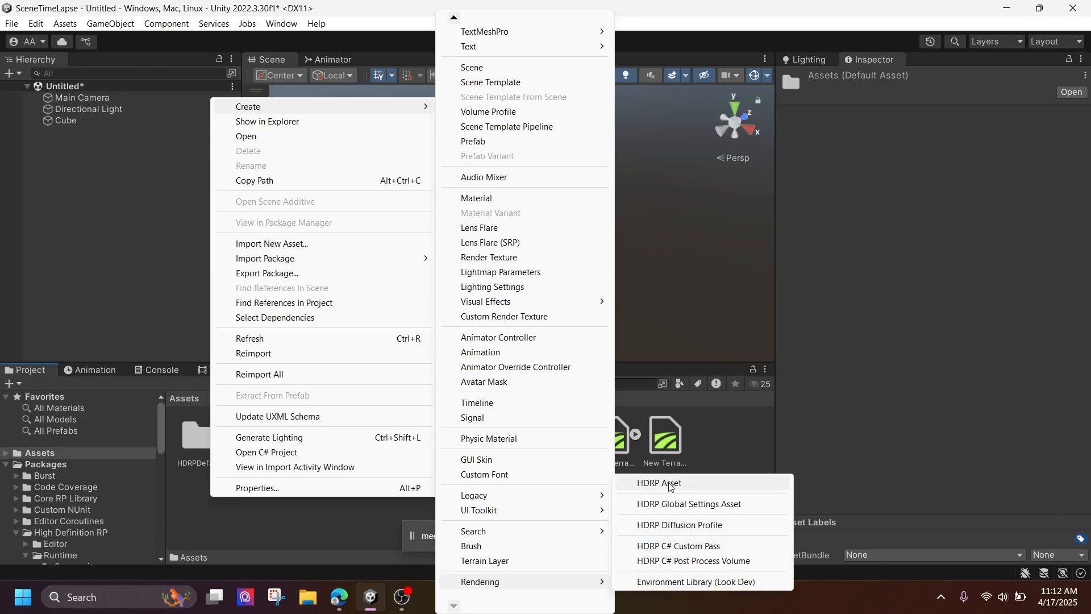
pyautogui.click(209, 491)
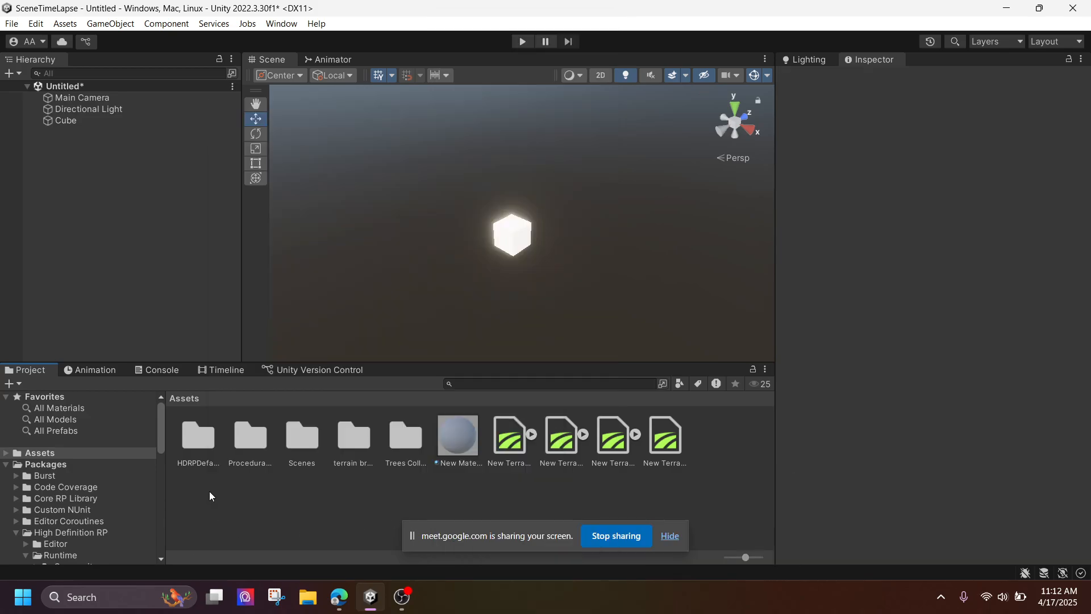
# Open the HDRPDefaultResources/HDRP folder and show the settings of HDRPAsset
pyautogui.doubleClick(203, 455)
pyautogui.doubleClick(203, 441)
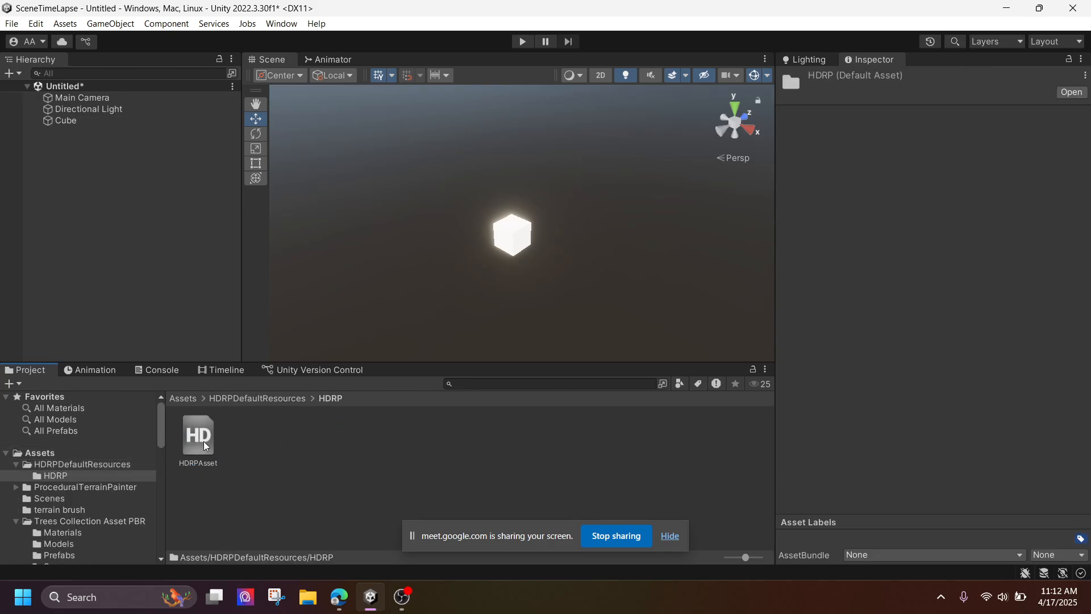
pyautogui.click(189, 438)
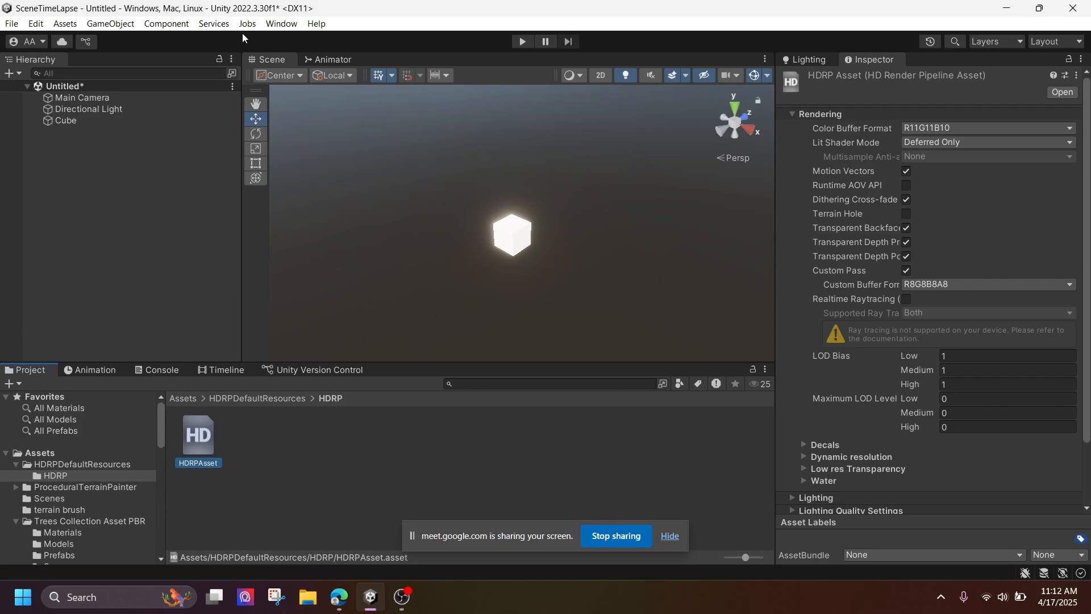
# Open the HDRP Wizard to check the project's HDRP configuration
pyautogui.click(280, 23)
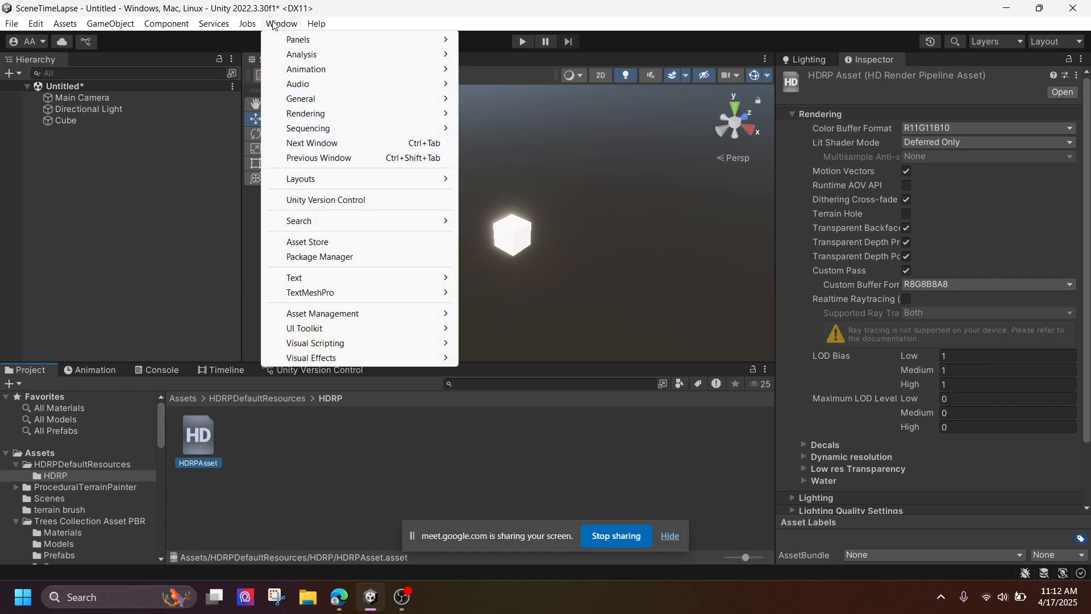
pyautogui.moveTo(302, 45)
pyautogui.moveTo(375, 113)
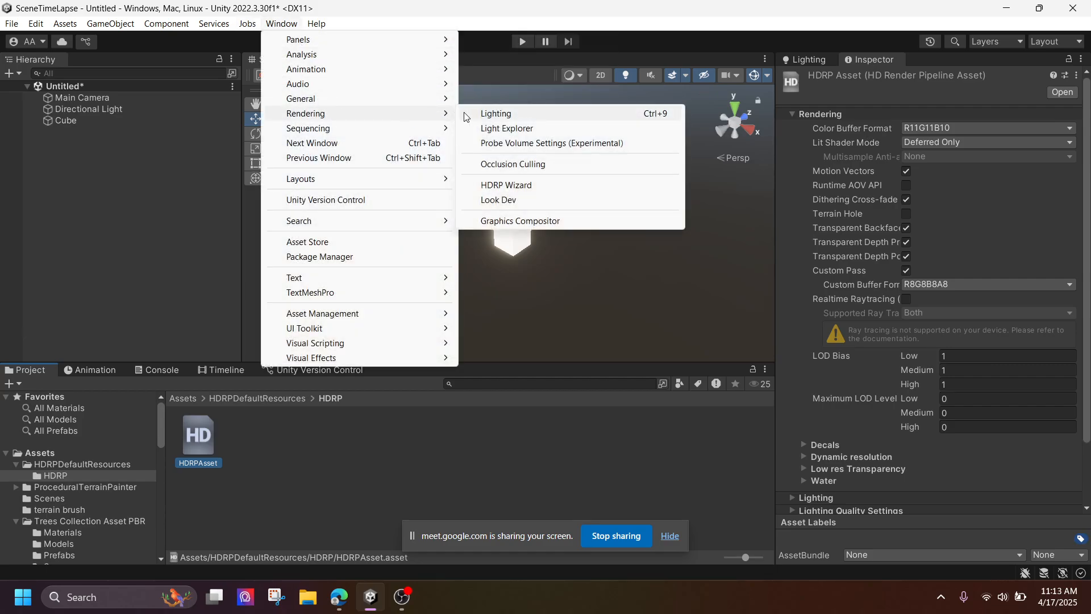
pyautogui.click(503, 185)
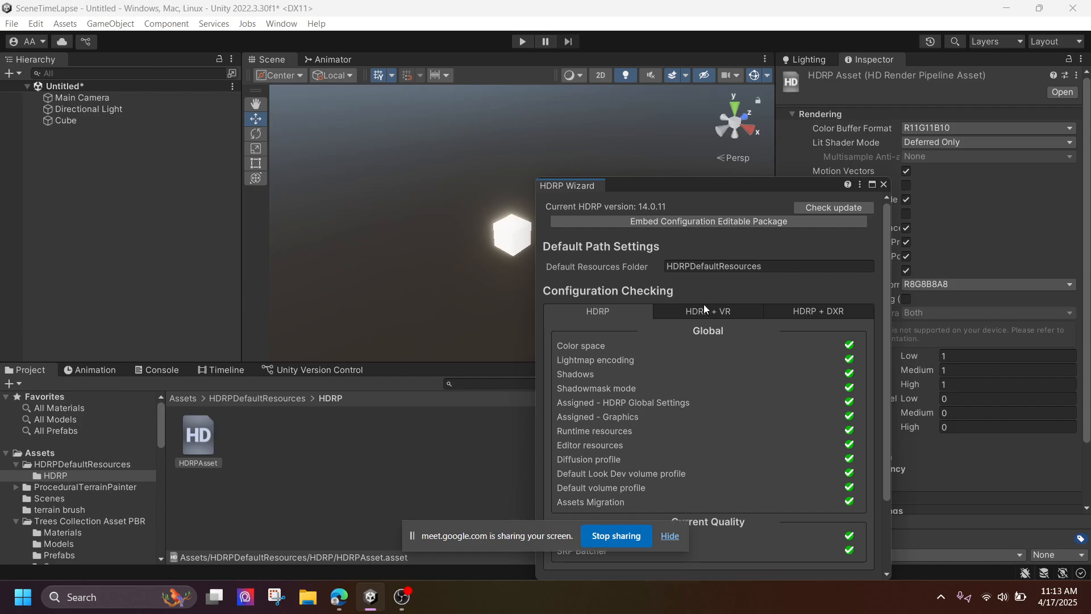
# Review the remaining HDRP Wizard configuration checks and project migration options, and close the wizard
pyautogui.scroll(-3, 714, 355)
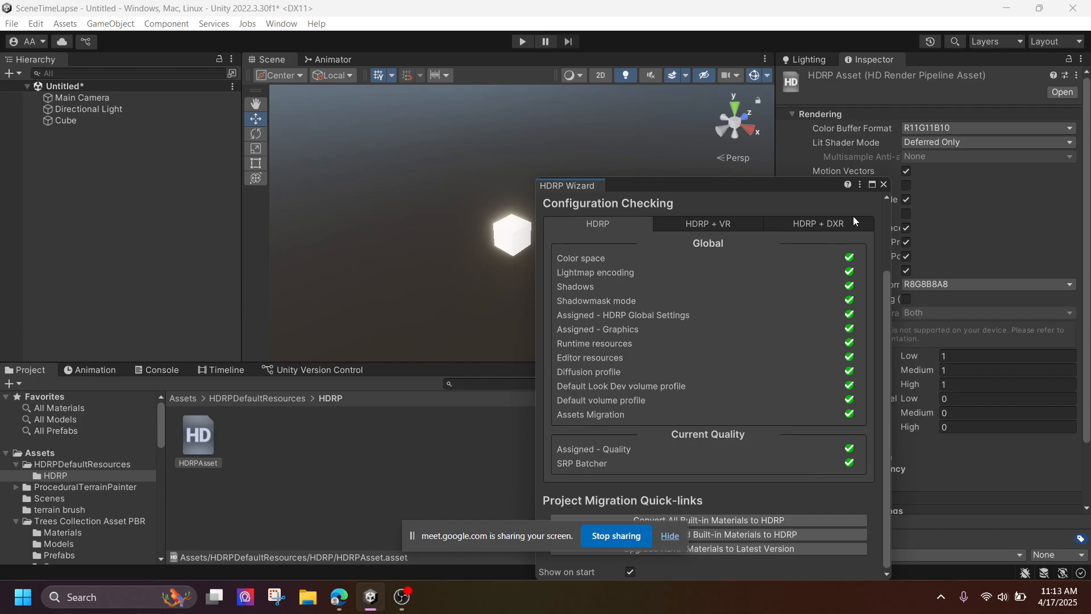
pyautogui.click(882, 184)
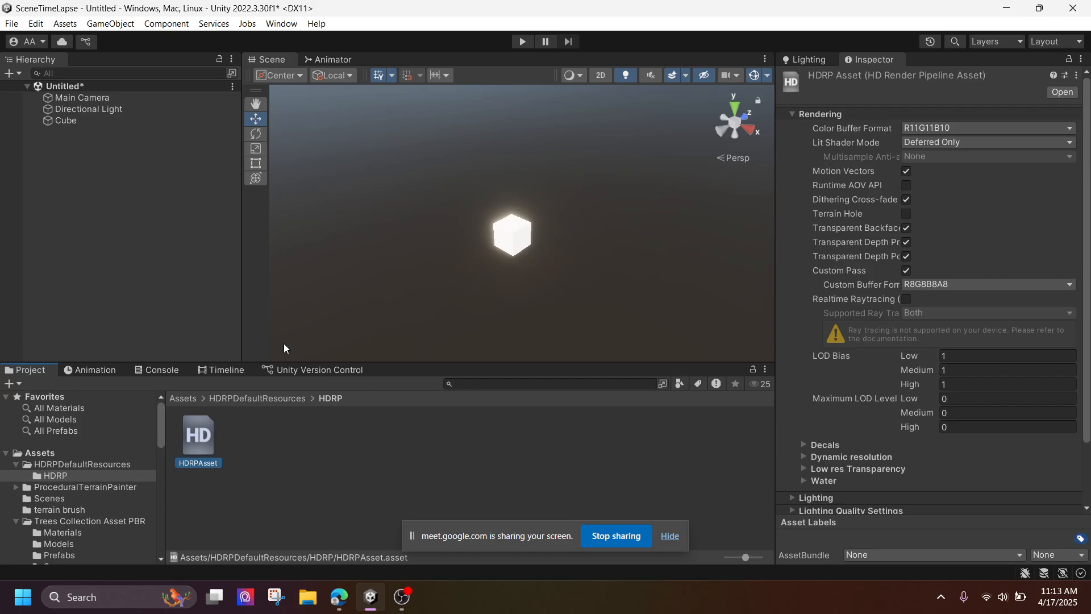
# Show the root Assets folder and delete the Cube from the scene
pyautogui.click(187, 398)
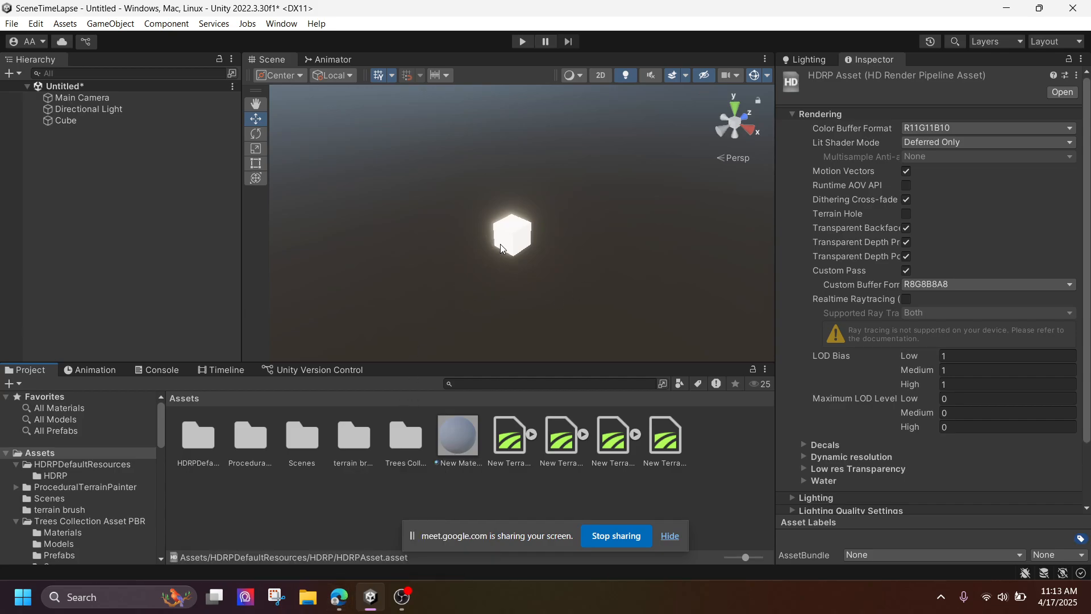
pyautogui.click(57, 122)
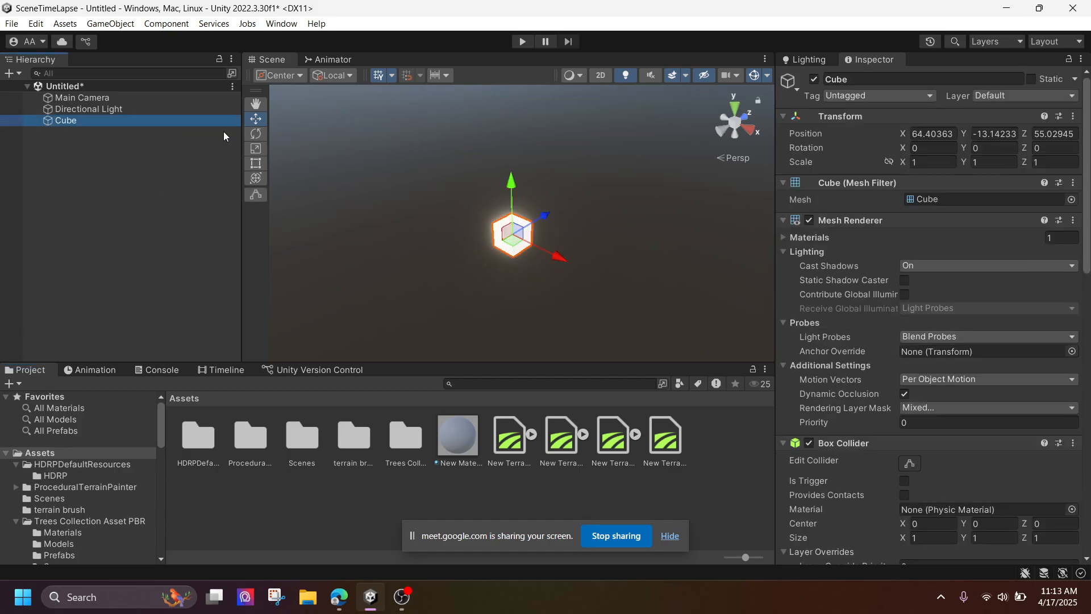
pyautogui.press('Delete')
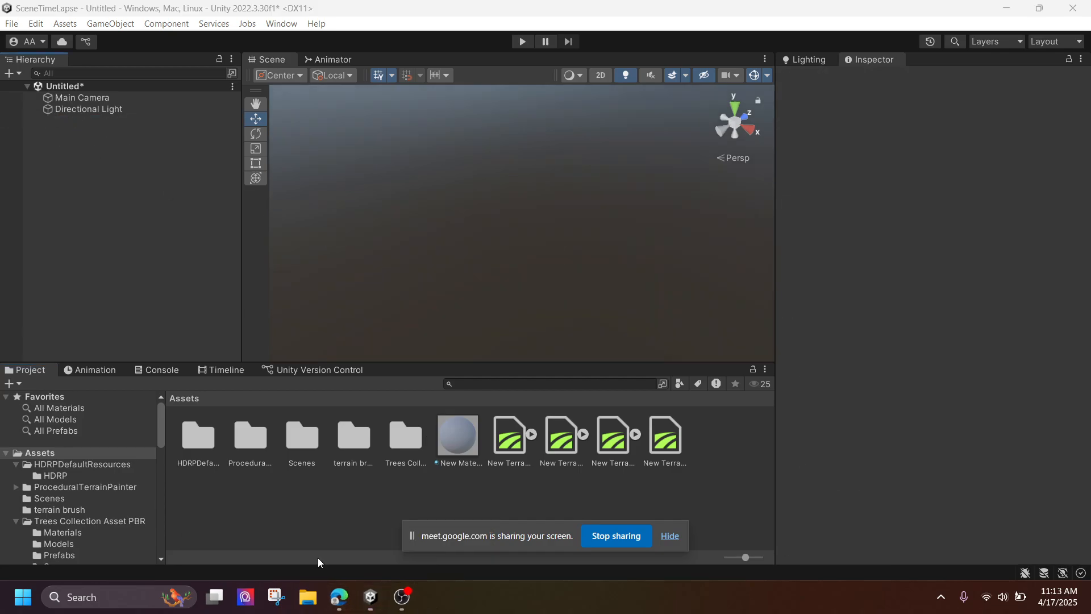
# In the Package Manager, search My Assets for "rock" and start downloading the Rock and Boulders 2 package
pyautogui.click(278, 25)
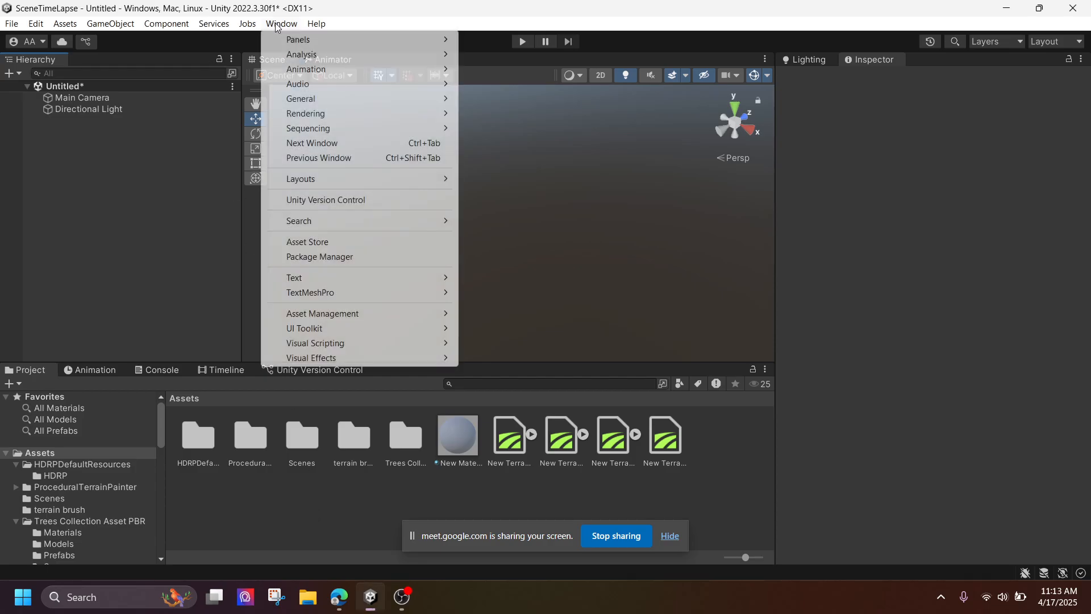
pyautogui.click(326, 257)
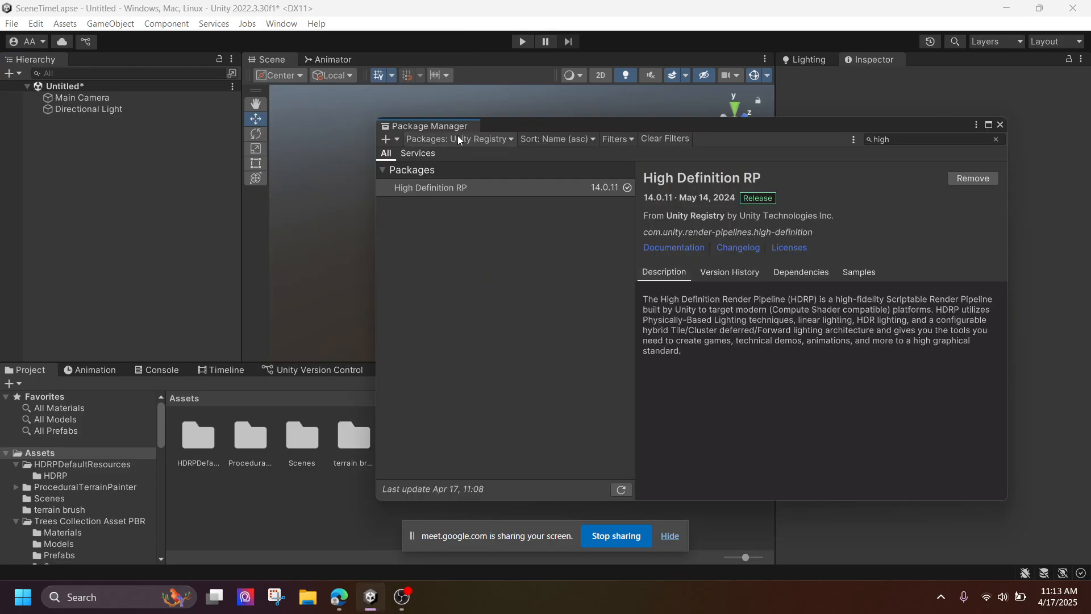
pyautogui.click(458, 139)
pyautogui.click(459, 192)
pyautogui.click(885, 142)
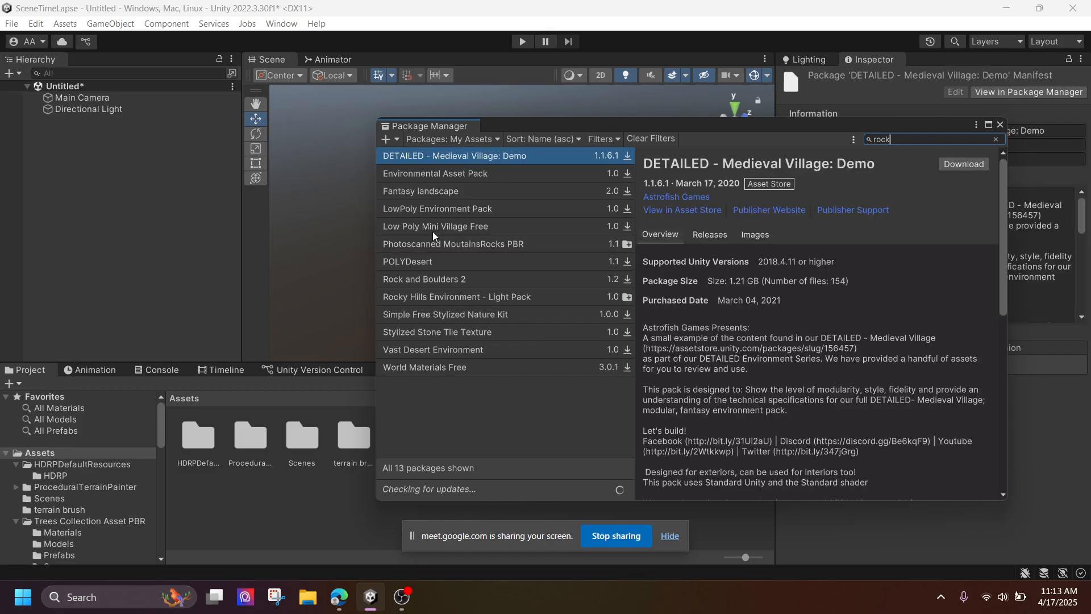
pyautogui.click(461, 279)
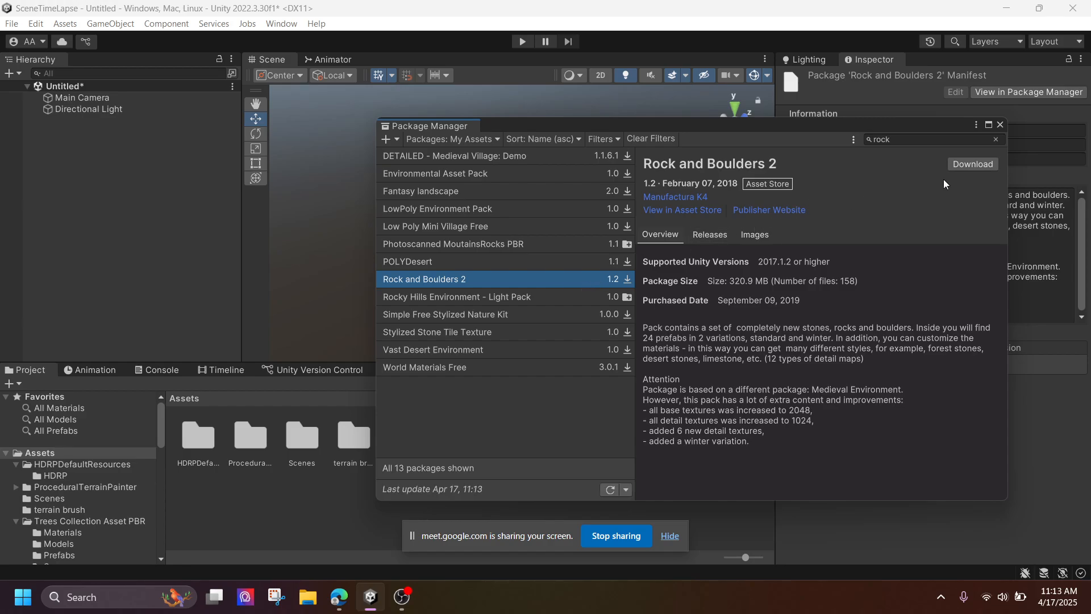
pyautogui.click(972, 164)
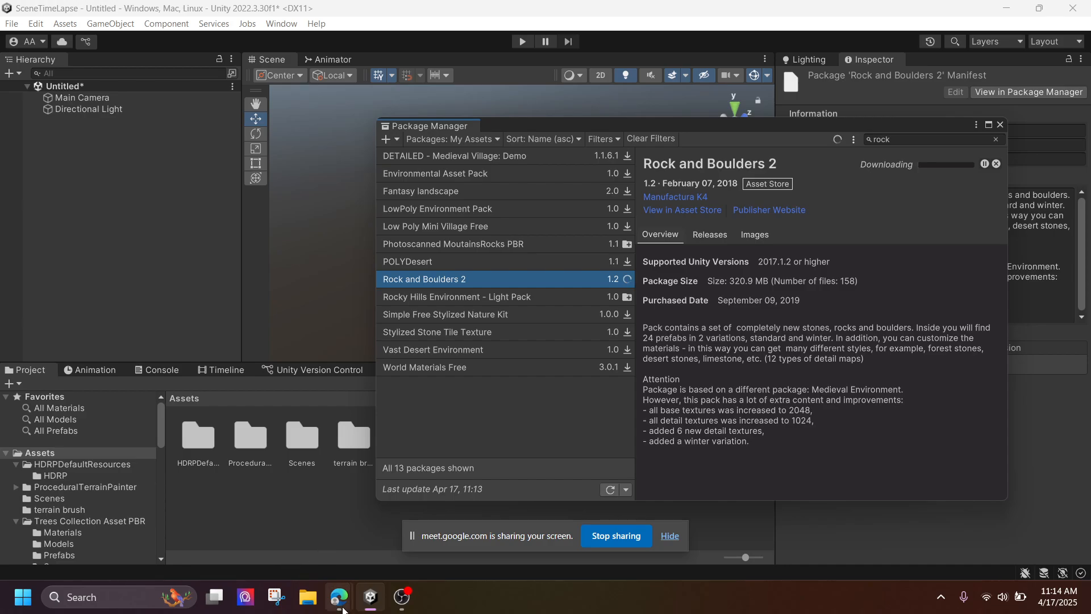
# Switch to the Edge browser and open assetstore.unity.com in a new tab
pyautogui.moveTo(339, 596)
pyautogui.click(312, 540)
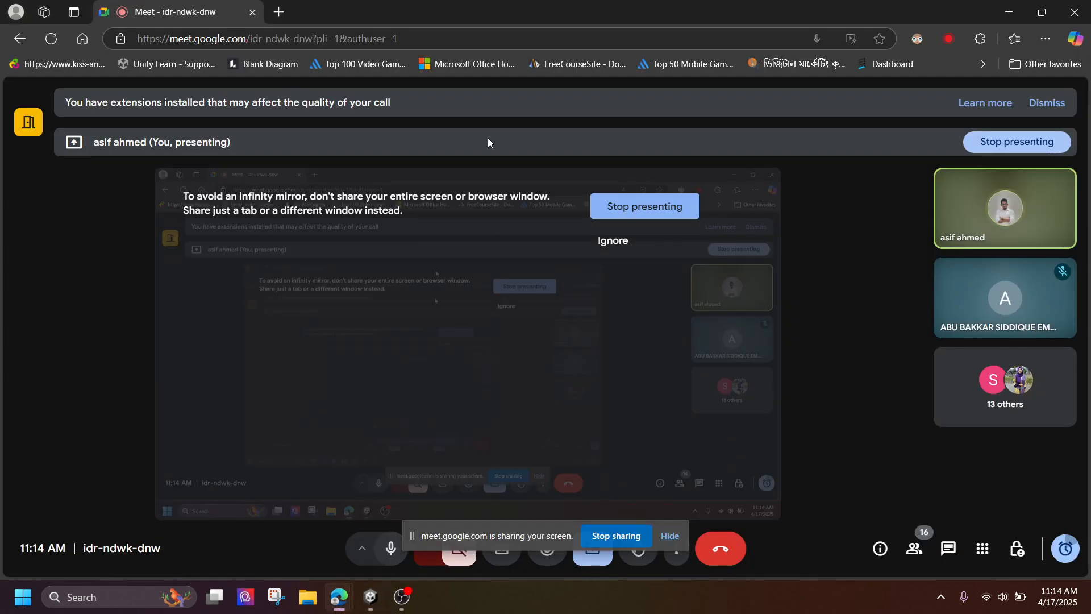
pyautogui.click(278, 12)
pyautogui.write('asse')
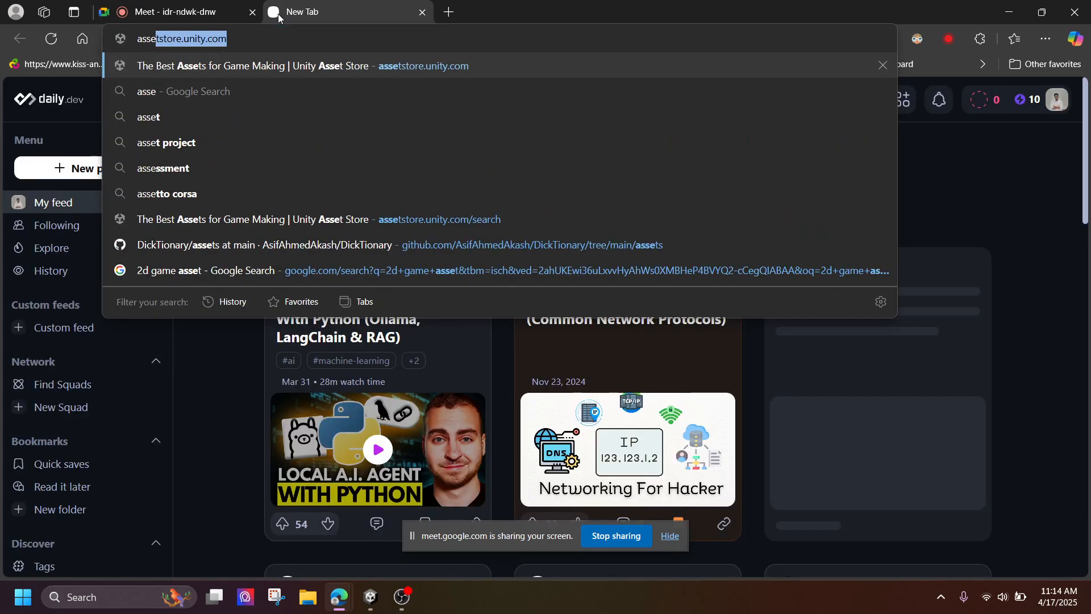
pyautogui.press('Return')
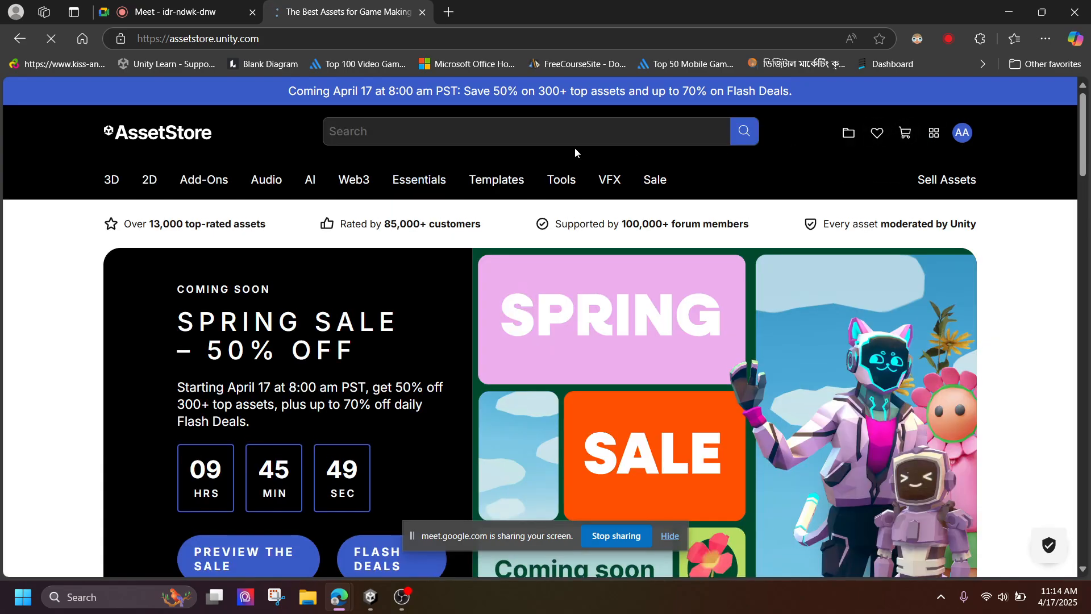
# Search the Asset Store for "rocks" and open the product page of Rock and Boulders 2
pyautogui.click(346, 130)
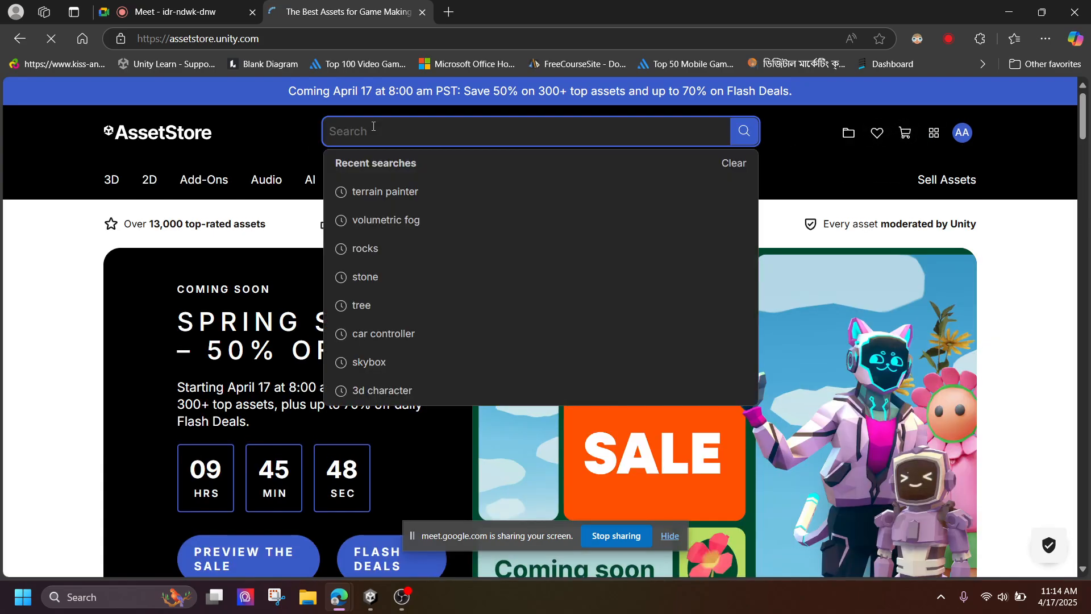
pyautogui.write('rocks')
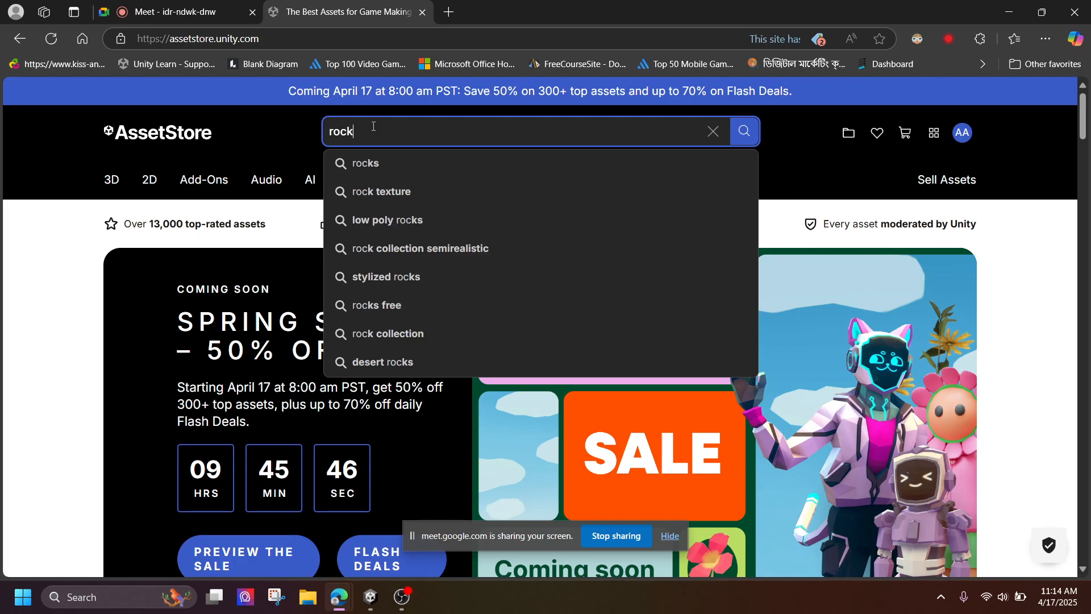
pyautogui.click(373, 173)
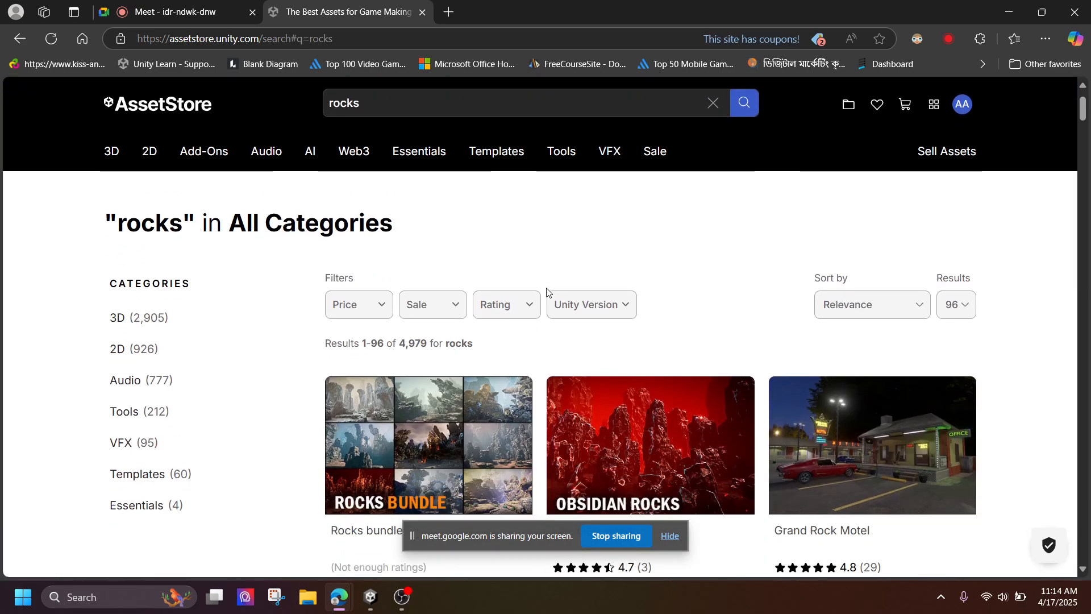
pyautogui.scroll(-10, 547, 292)
pyautogui.click(396, 322)
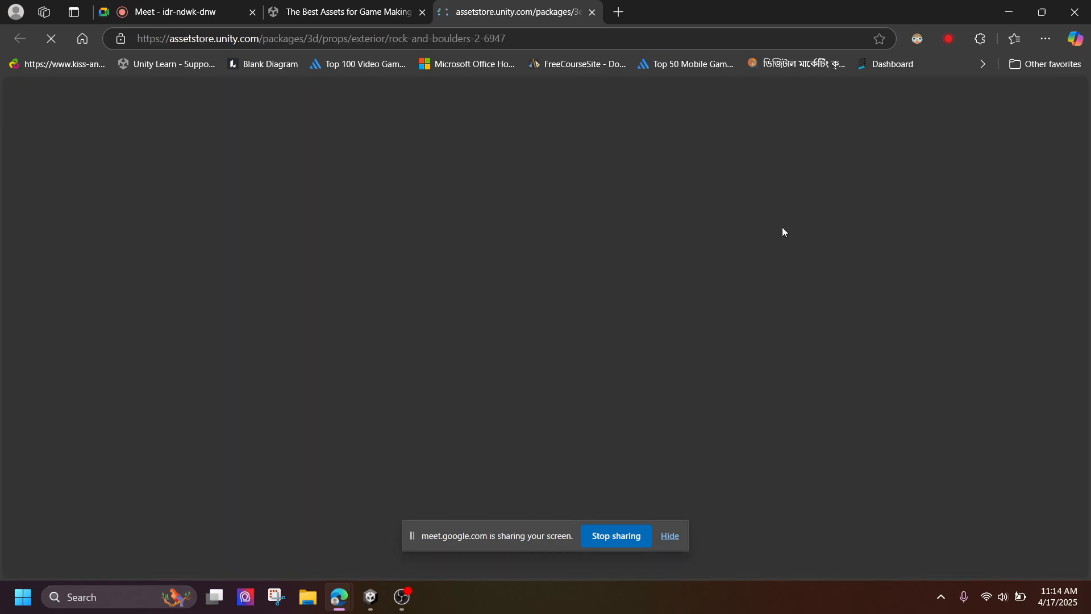
pyautogui.scroll(-2, 700, 321)
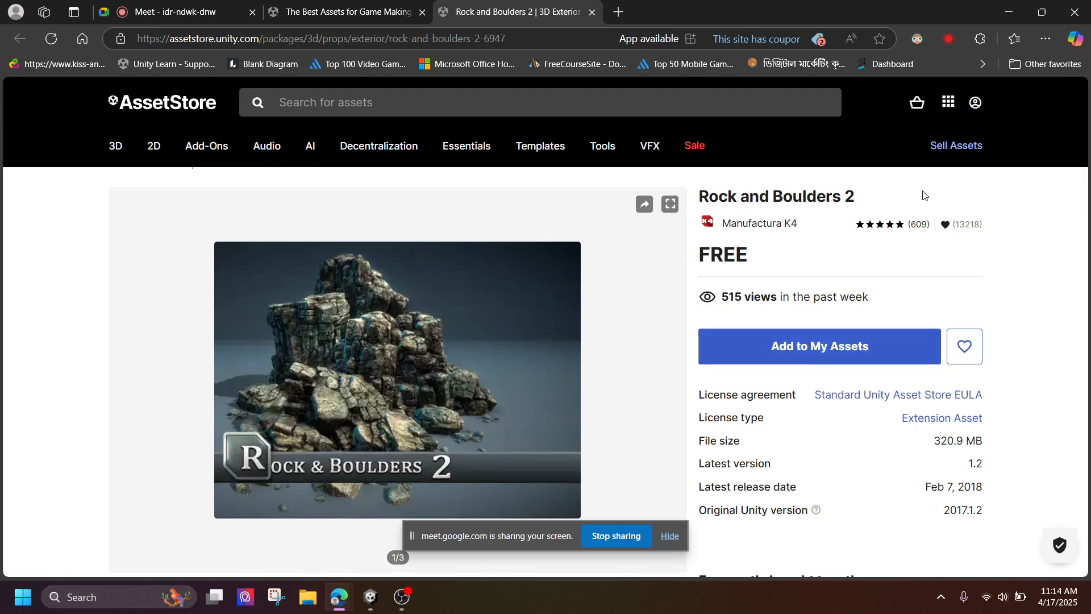
pyautogui.scroll(2, 445, 212)
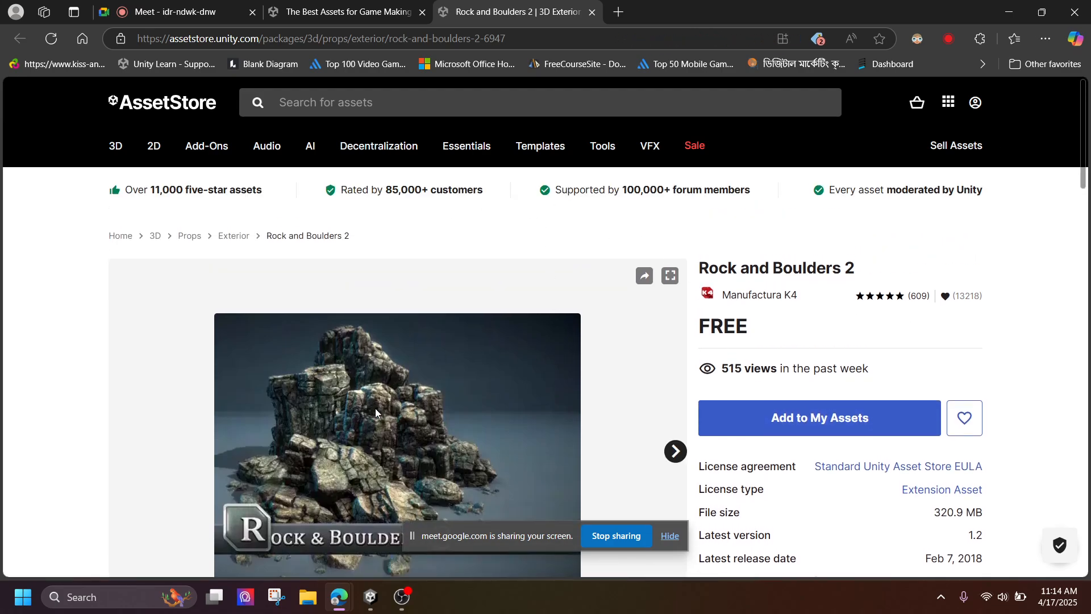
pyautogui.scroll(-1, 448, 404)
# Switch to Unity to check the Rock and Boulders 2 download, and return to its store page in the browser
pyautogui.click(366, 605)
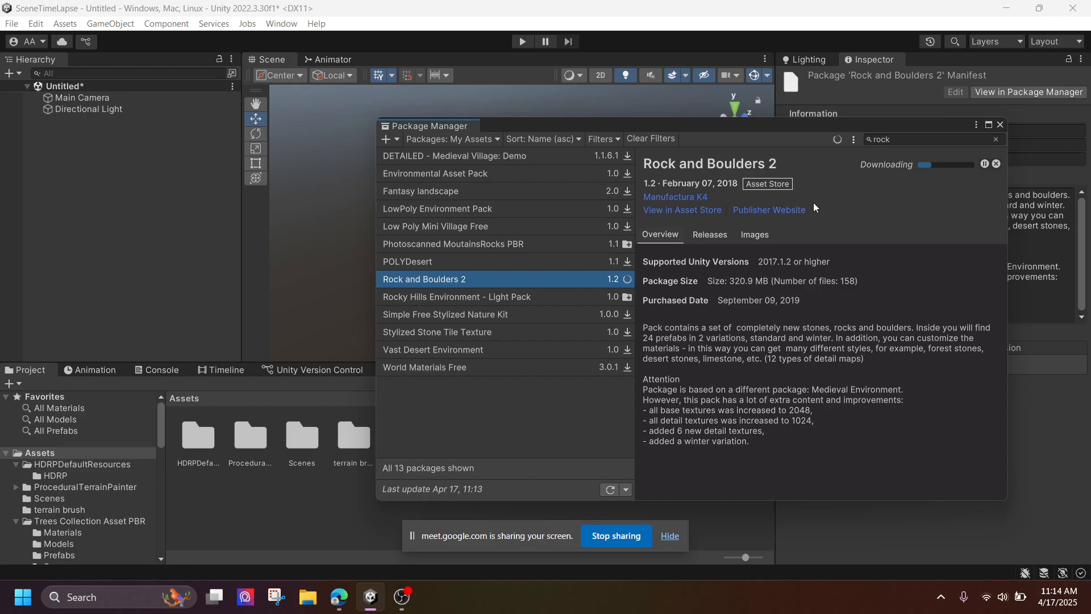
pyautogui.moveTo(339, 596)
pyautogui.click(267, 506)
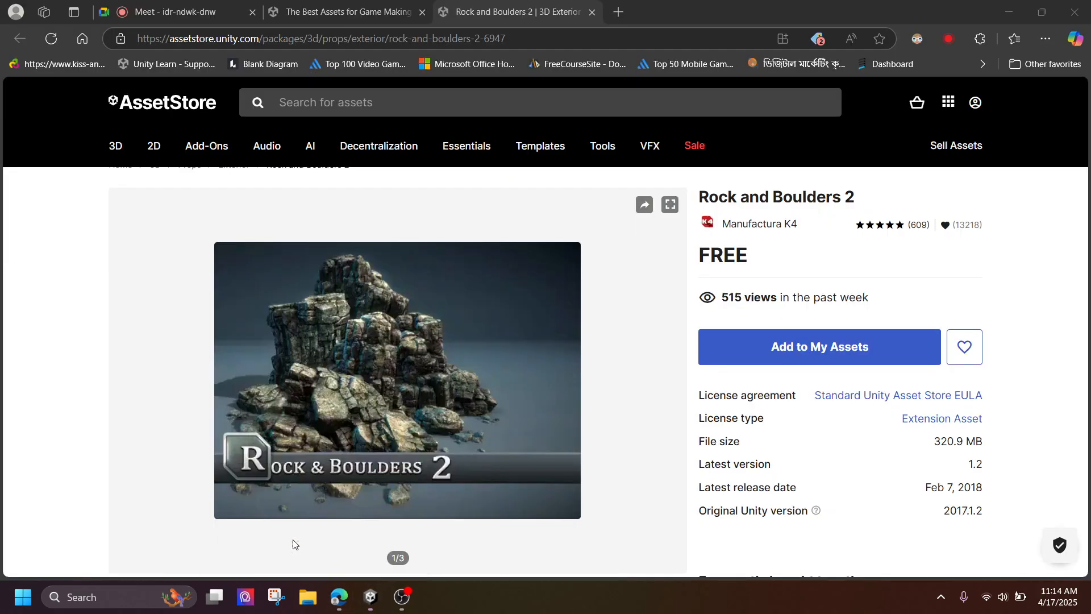
# Examine the asset's overview, package content, releases, reviews and publisher information for compatibility details
pyautogui.scroll(-6, 411, 288)
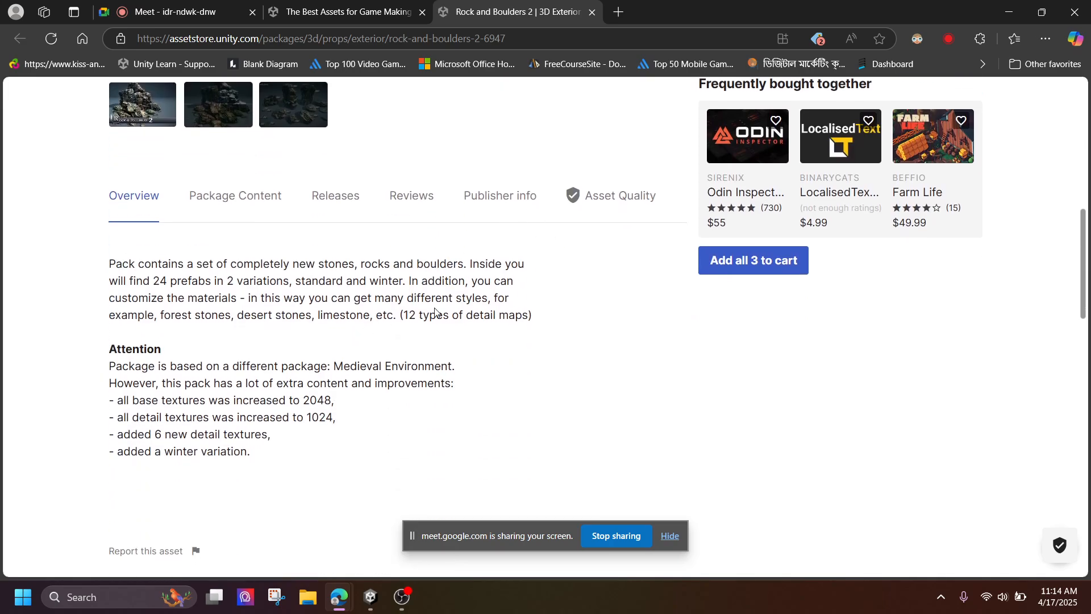
pyautogui.scroll(-3, 364, 292)
pyautogui.scroll(3, 348, 287)
pyautogui.scroll(3, 341, 275)
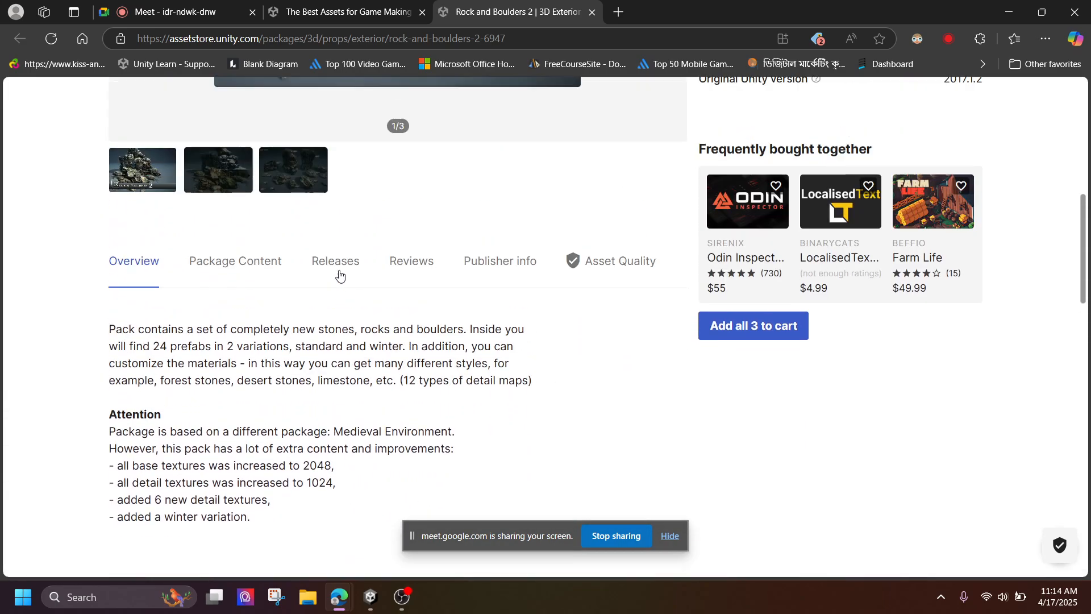
pyautogui.click(273, 339)
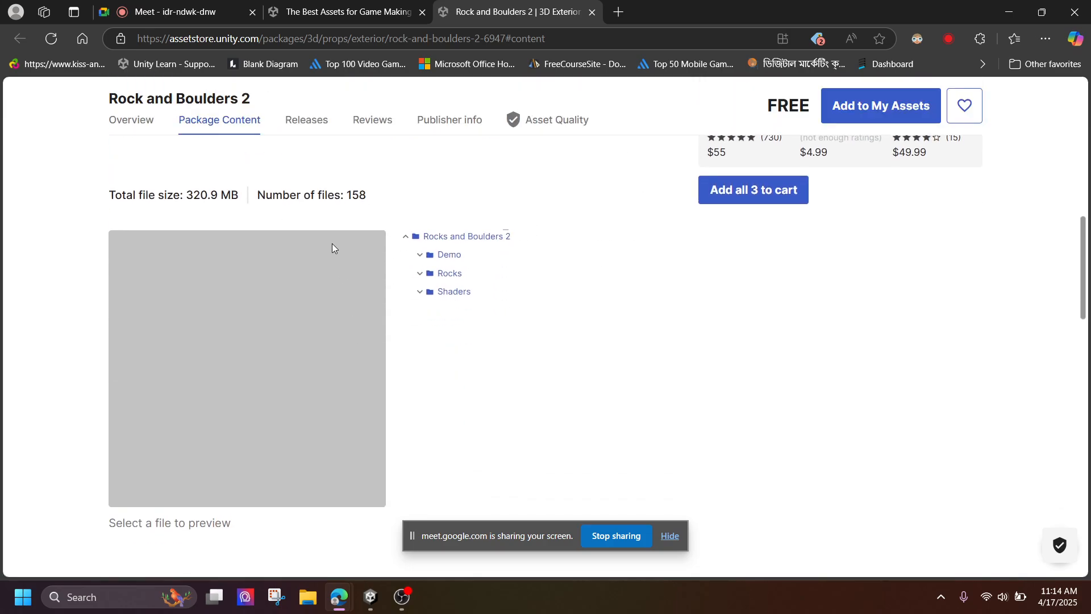
pyautogui.scroll(2, 333, 262)
pyautogui.click(335, 280)
pyautogui.click(418, 268)
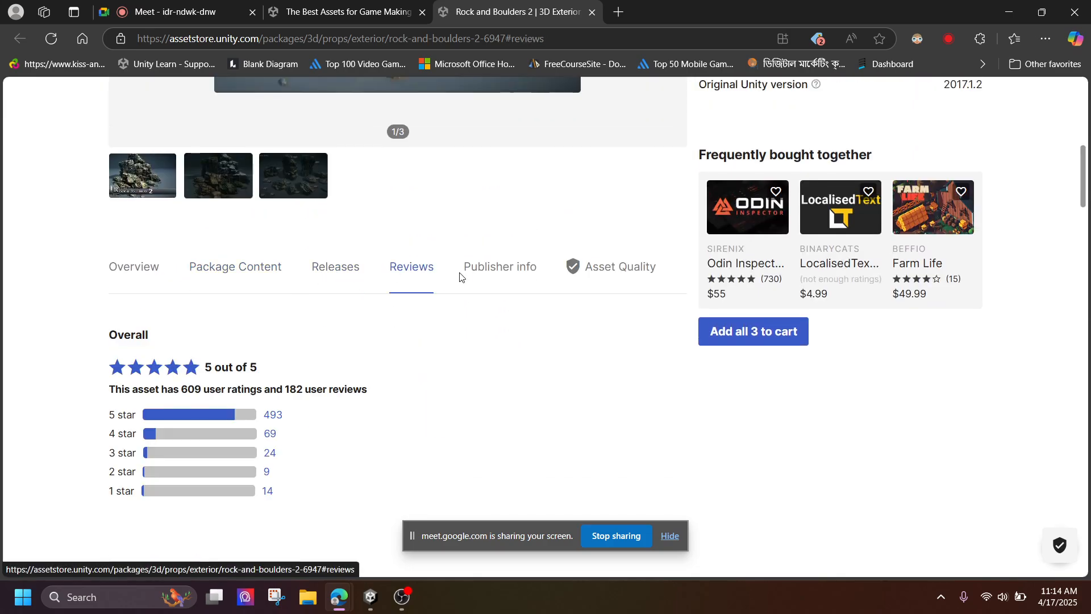
pyautogui.click(497, 273)
pyautogui.scroll(-8, 529, 283)
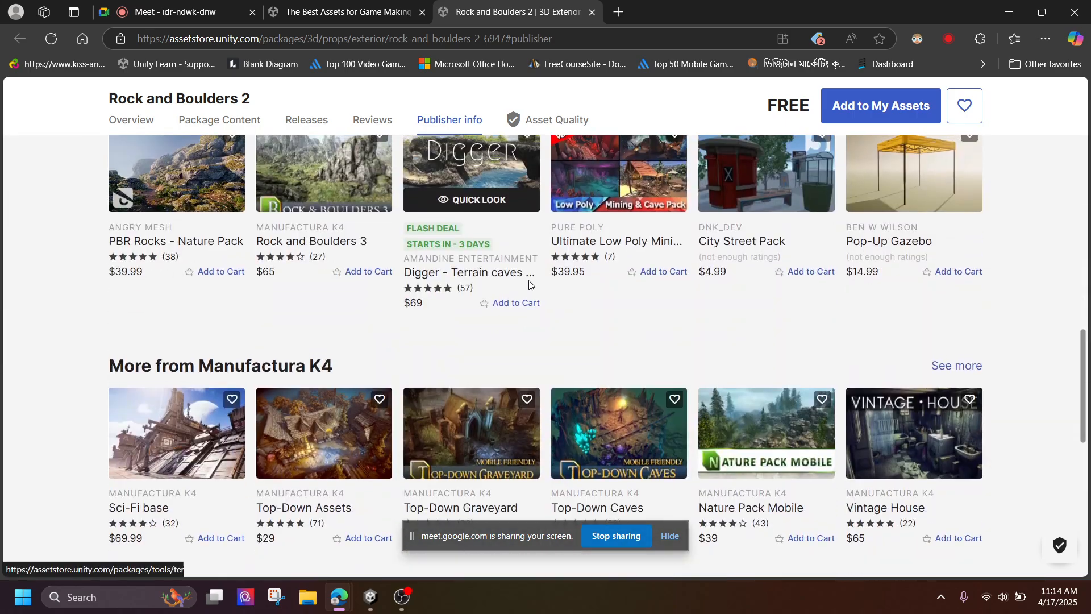
pyautogui.scroll(6, 529, 284)
pyautogui.scroll(8, 529, 284)
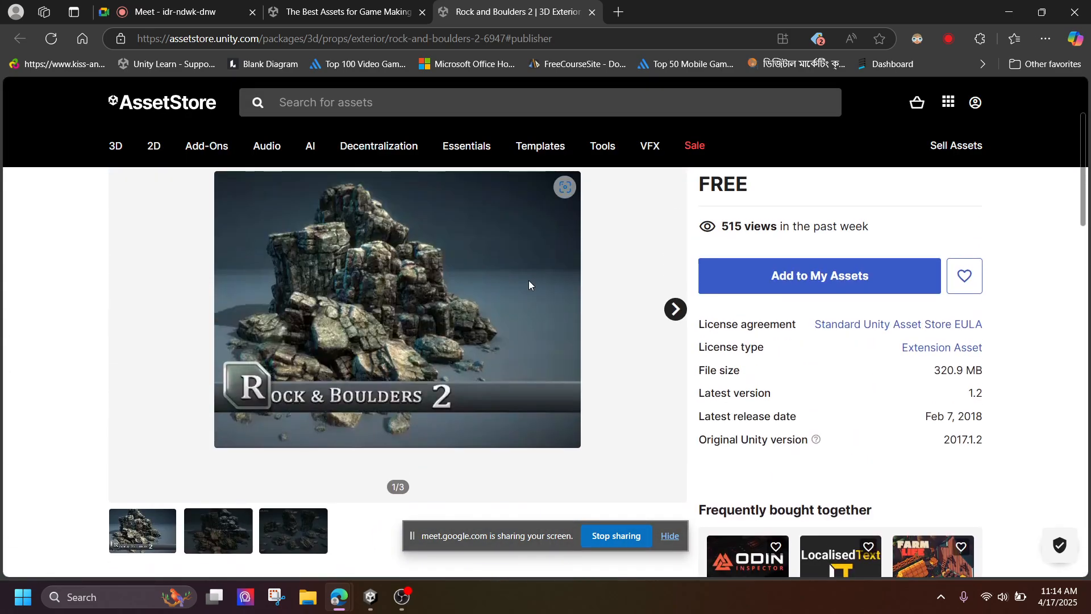
pyautogui.scroll(-10, 529, 283)
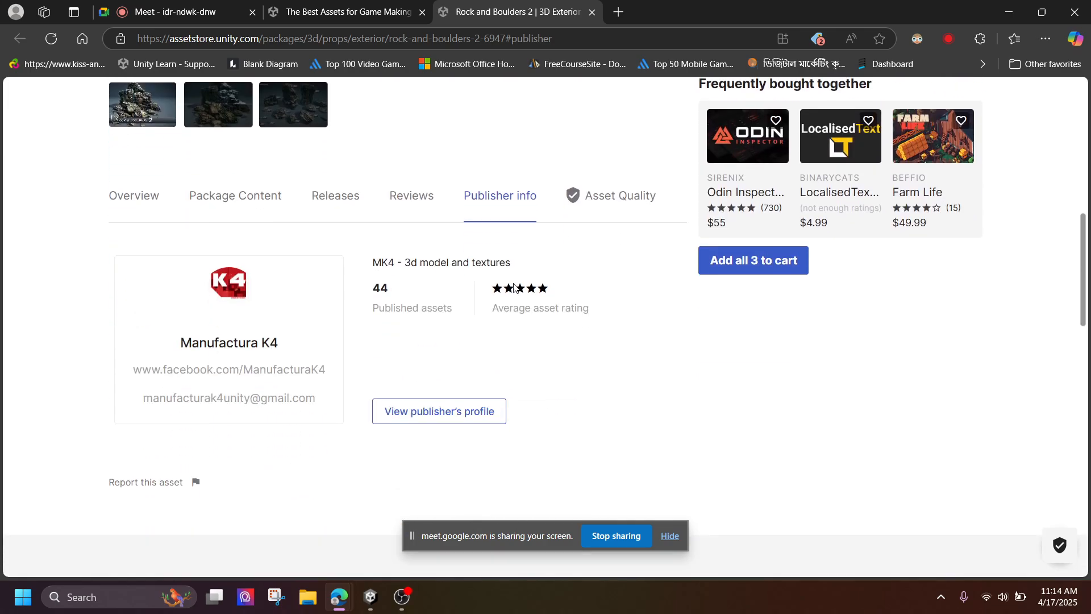
# Reread the asset's overview, check its Asset Quality requirements, and return to the main product details
pyautogui.click(145, 207)
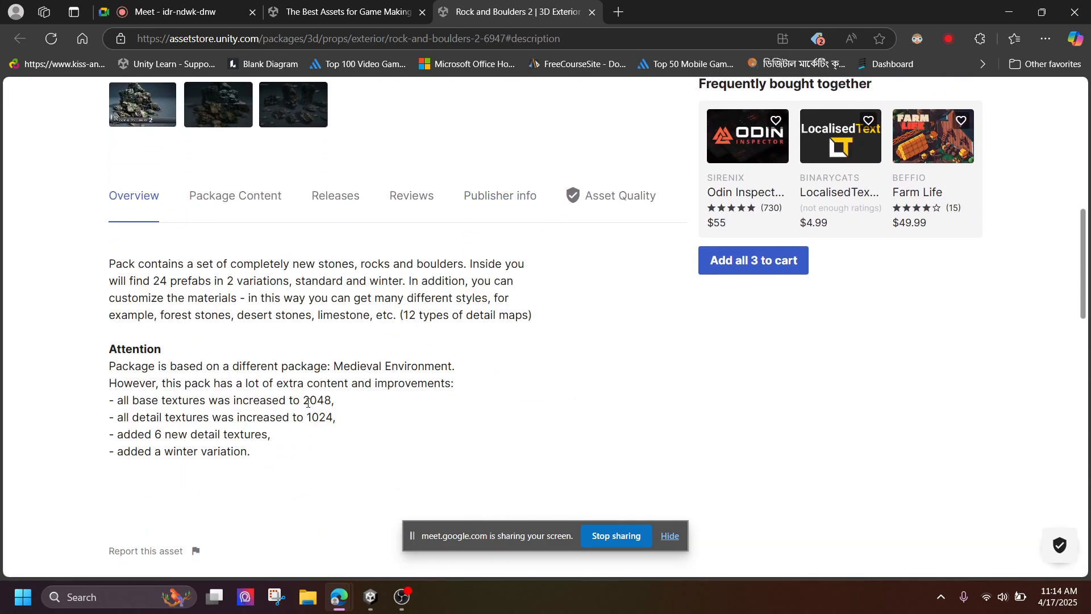
pyautogui.click(623, 200)
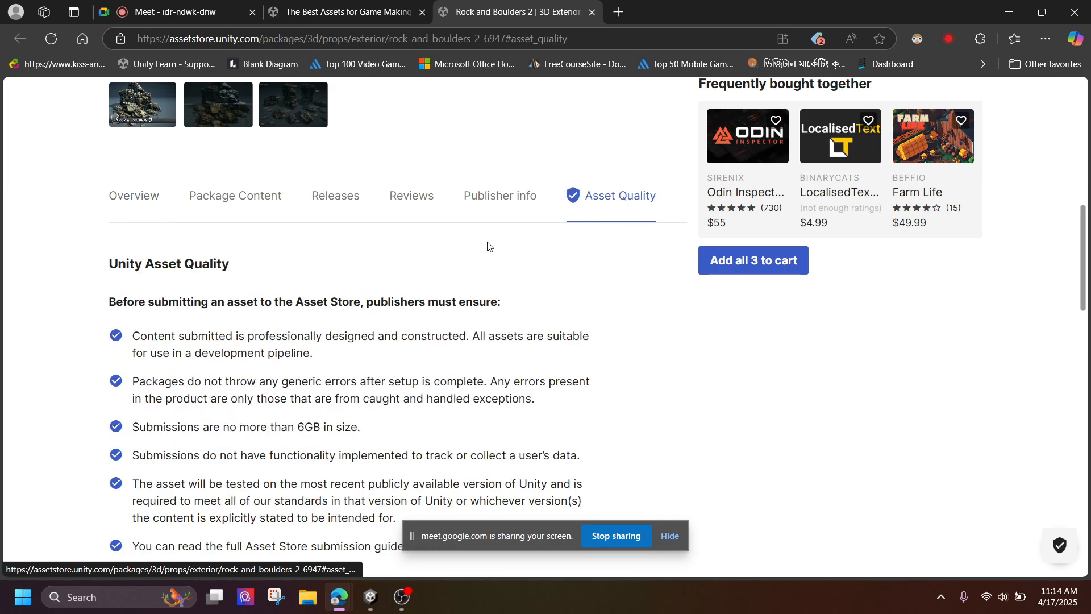
pyautogui.scroll(-3, 292, 336)
pyautogui.scroll(-1, 292, 336)
pyautogui.scroll(1, 292, 336)
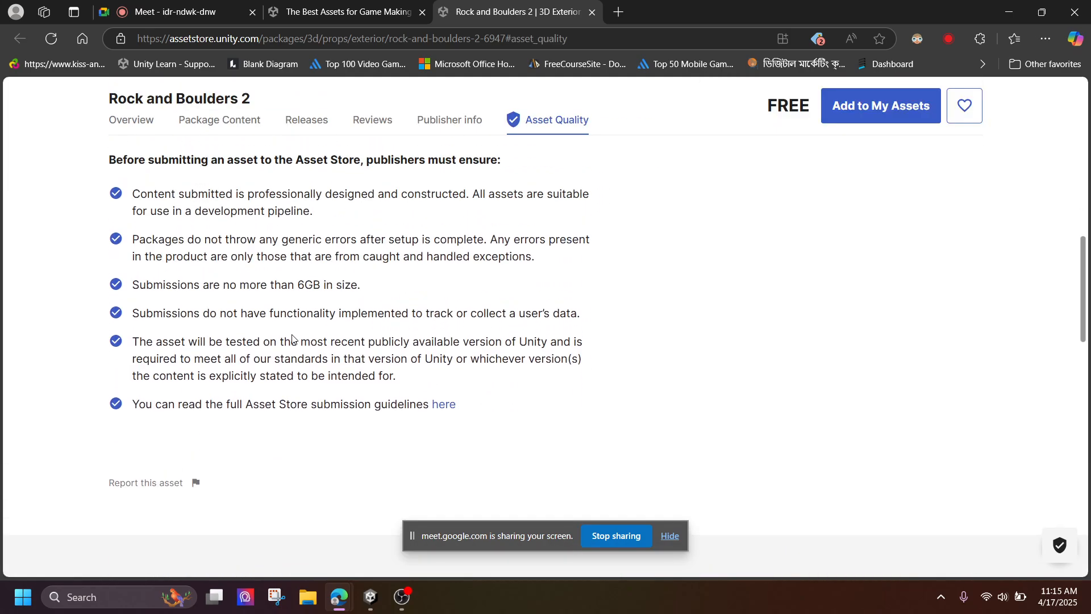
pyautogui.scroll(2, 292, 339)
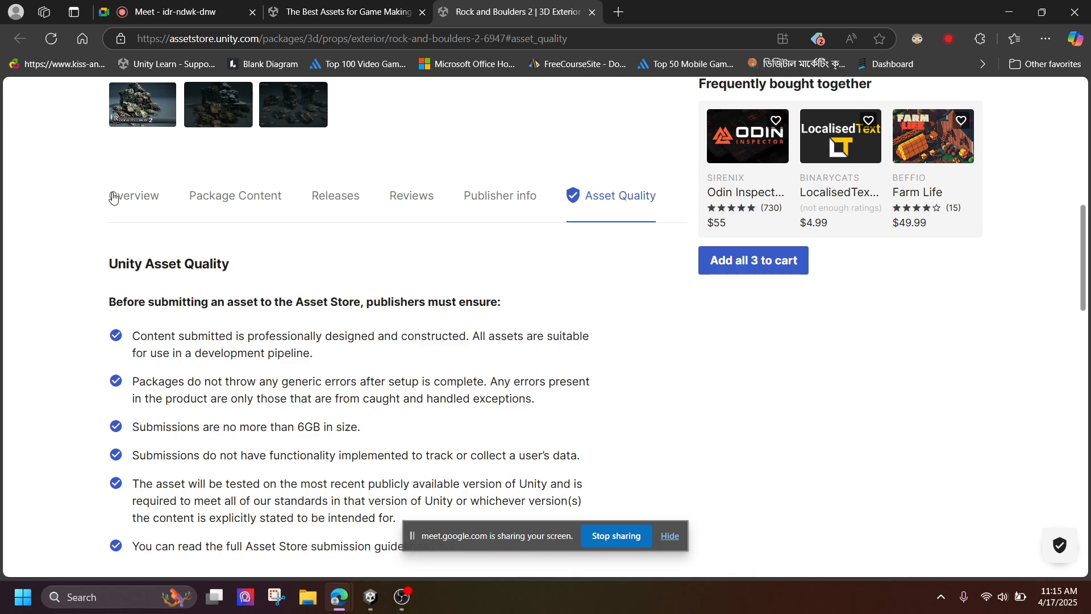
pyautogui.click(117, 196)
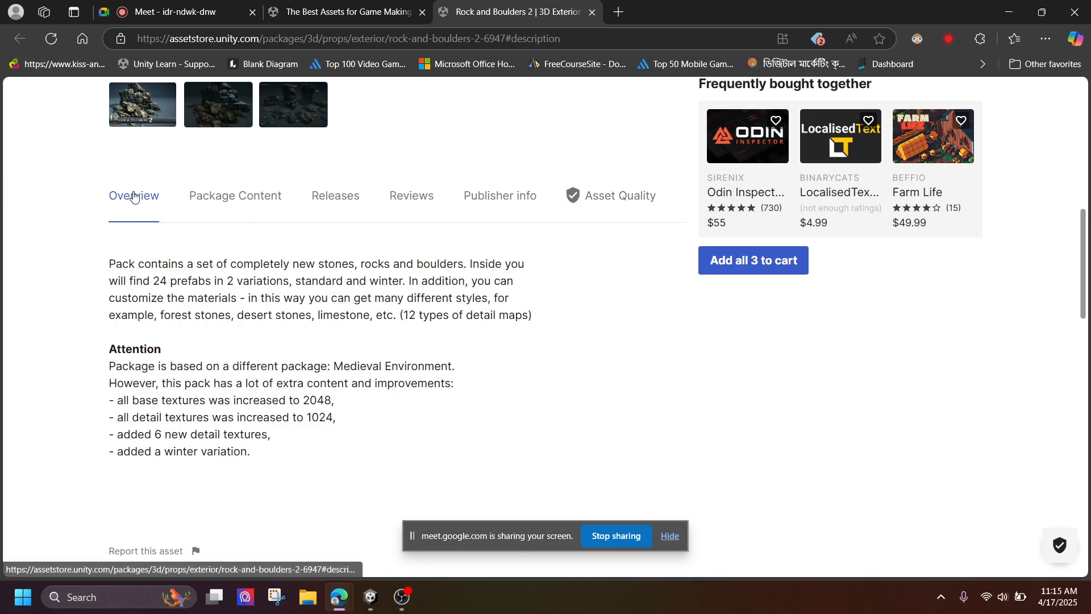
pyautogui.scroll(3, 333, 246)
pyautogui.scroll(5, 612, 255)
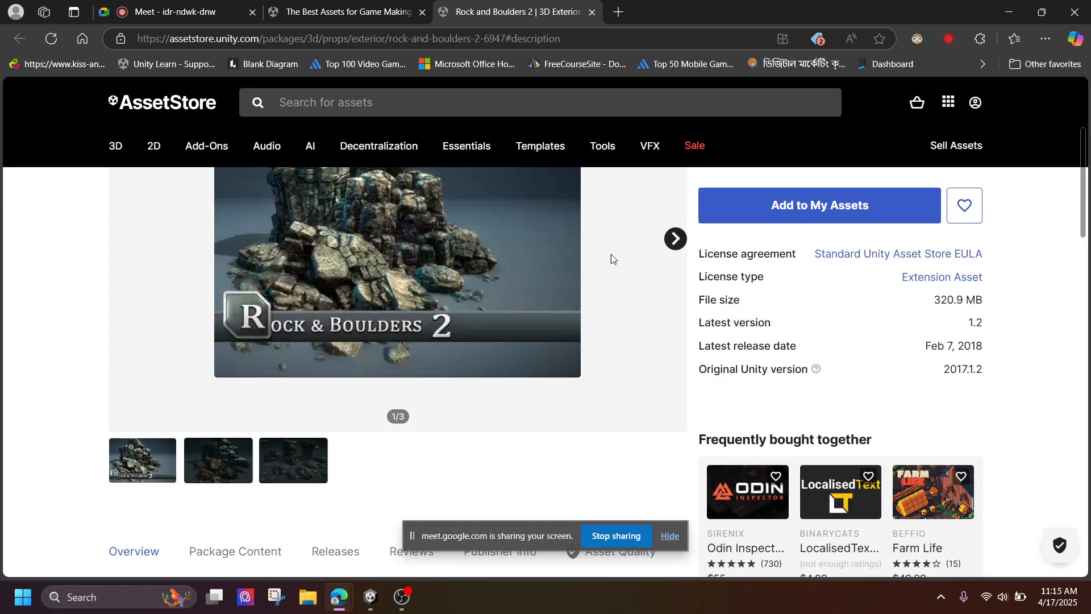
pyautogui.scroll(-3, 612, 259)
pyautogui.scroll(3, 872, 247)
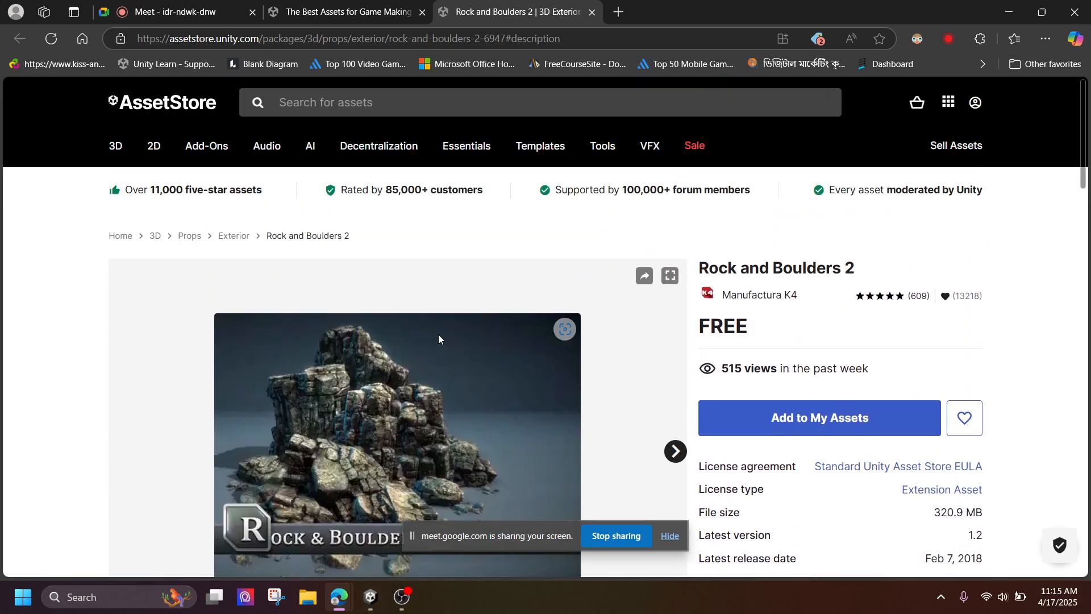
# Review the Rock and Boulders 2 overview, switch to Unity and close the Package Manager
pyautogui.scroll(-6, 438, 322)
pyautogui.scroll(-2, 438, 322)
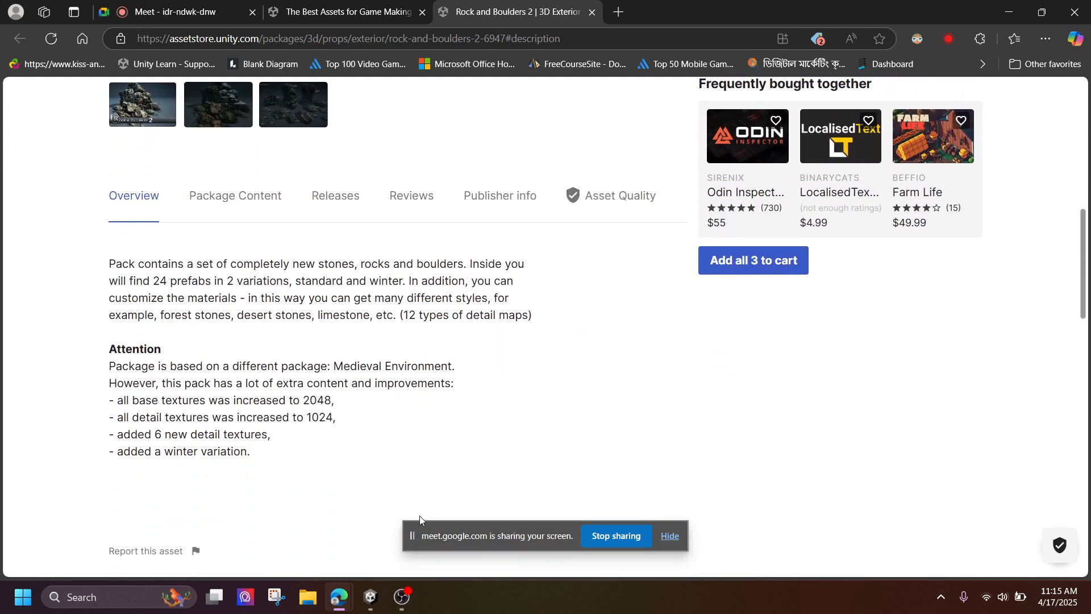
pyautogui.moveTo(368, 609)
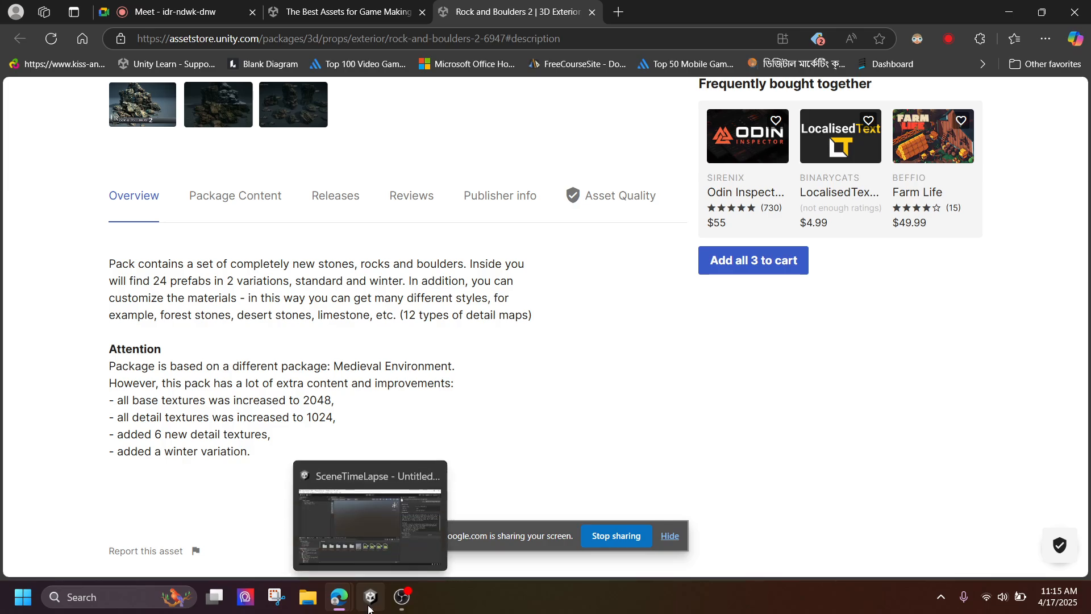
pyautogui.click(376, 517)
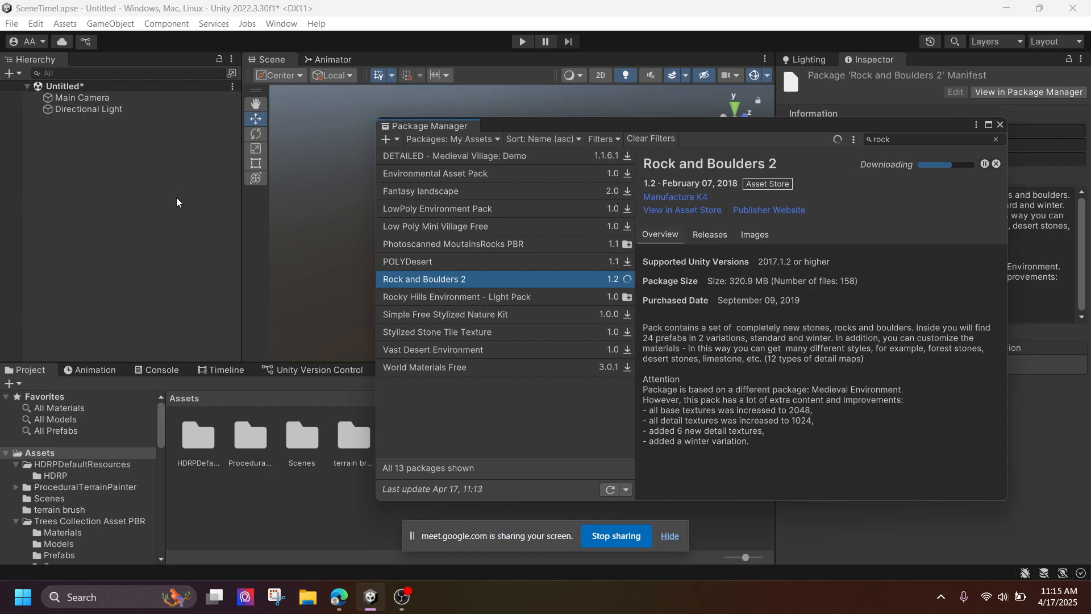
pyautogui.click(1000, 124)
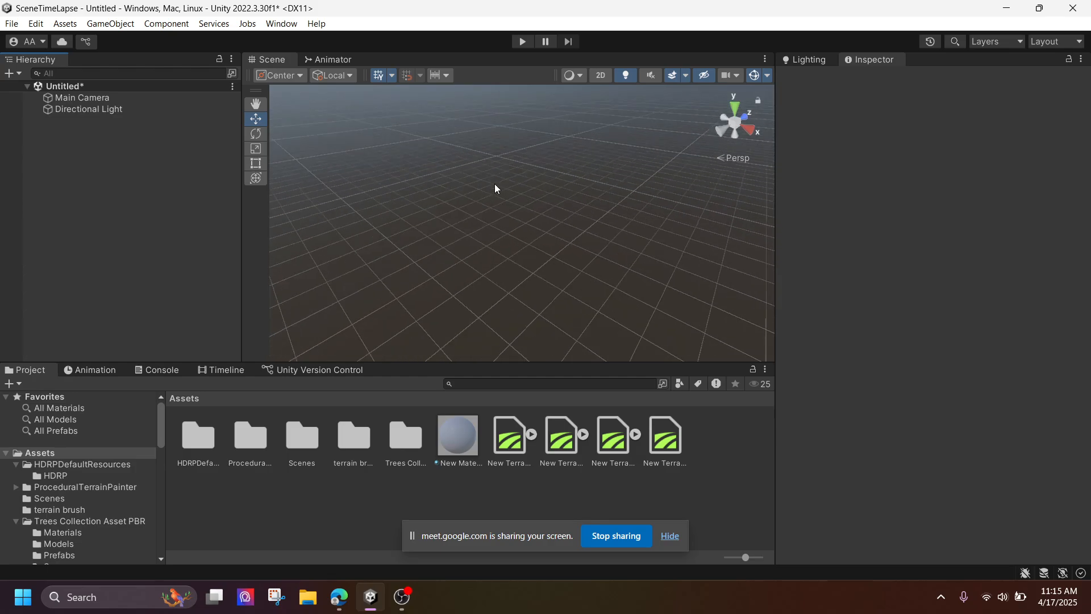
# Create a new Terrain 3D object in the scene hierarchy
pyautogui.moveTo(544, 187); pyautogui.dragTo(566, 284, button='middle')
pyautogui.moveTo(567, 284); pyautogui.dragTo(551, 237, button='right')
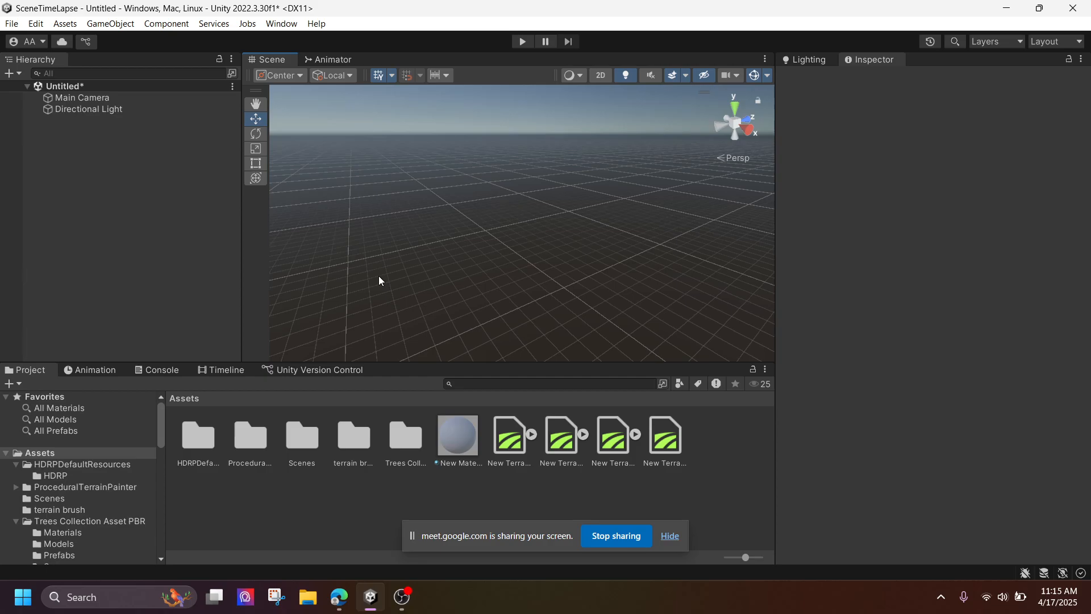
pyautogui.rightClick(94, 176)
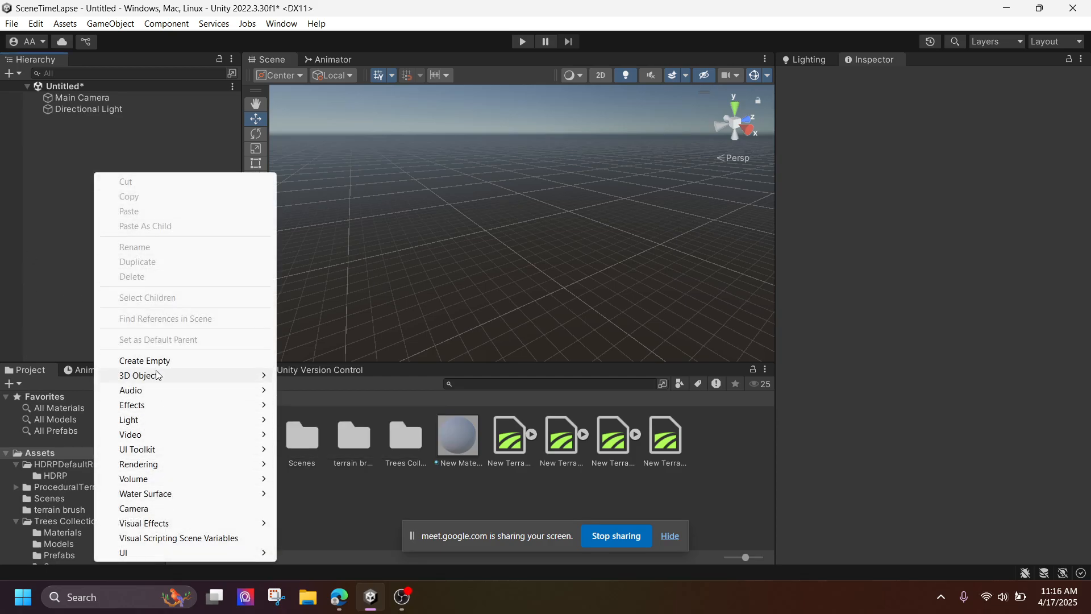
pyautogui.moveTo(160, 375)
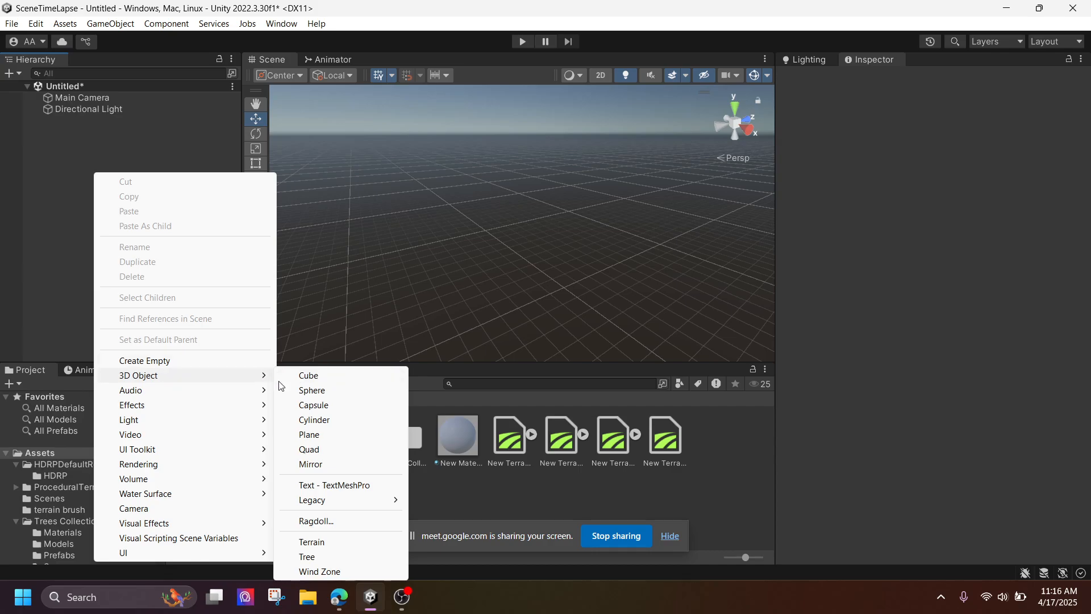
pyautogui.click(323, 546)
pyautogui.moveTo(697, 336); pyautogui.dragTo(522, 284, button='middle')
pyautogui.click(101, 173)
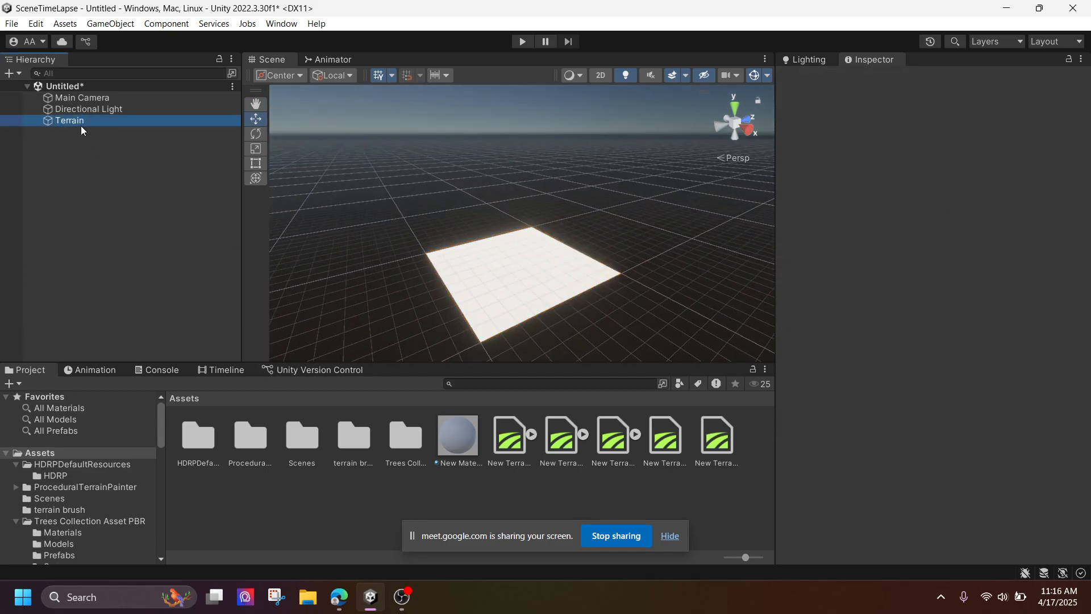
# In the terrain's mesh resolution settings, set both Terrain Length and Terrain Width to 100
pyautogui.click(81, 122)
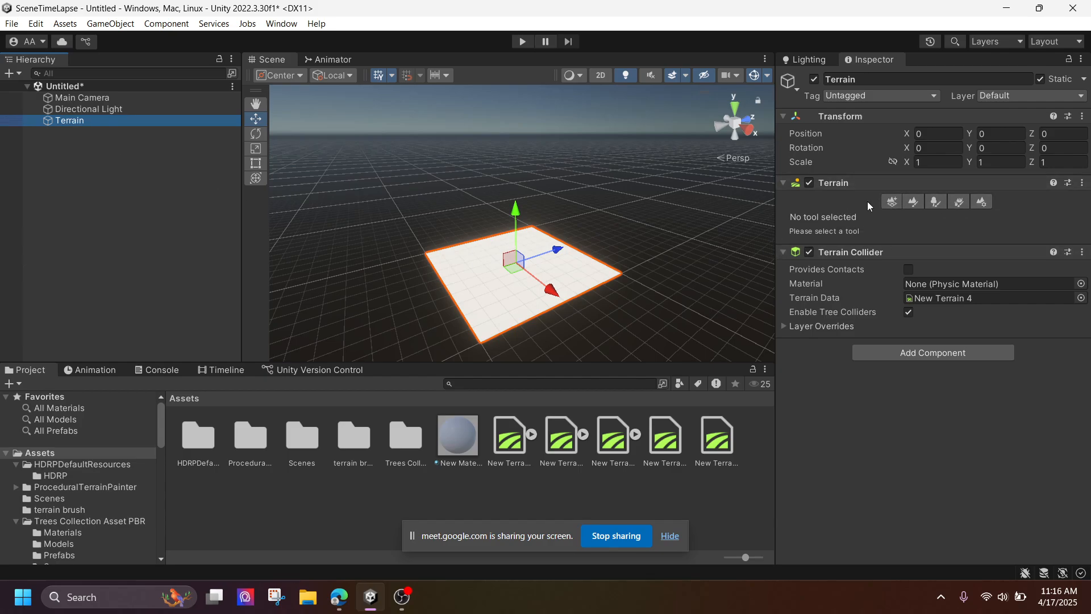
pyautogui.click(987, 203)
pyautogui.scroll(-3, 938, 376)
pyautogui.scroll(-3, 939, 376)
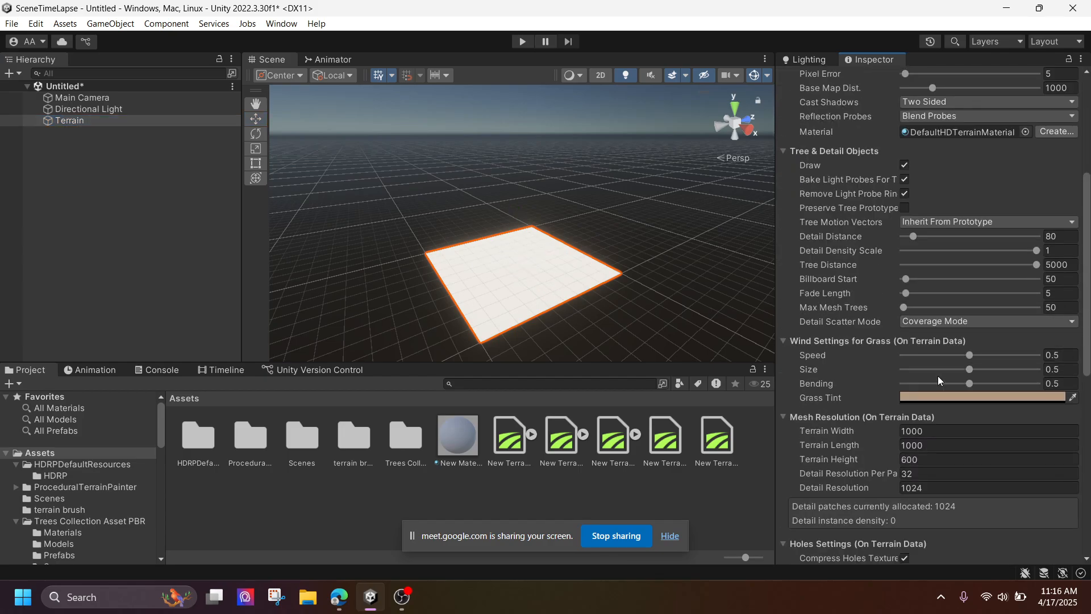
pyautogui.scroll(-1, 919, 412)
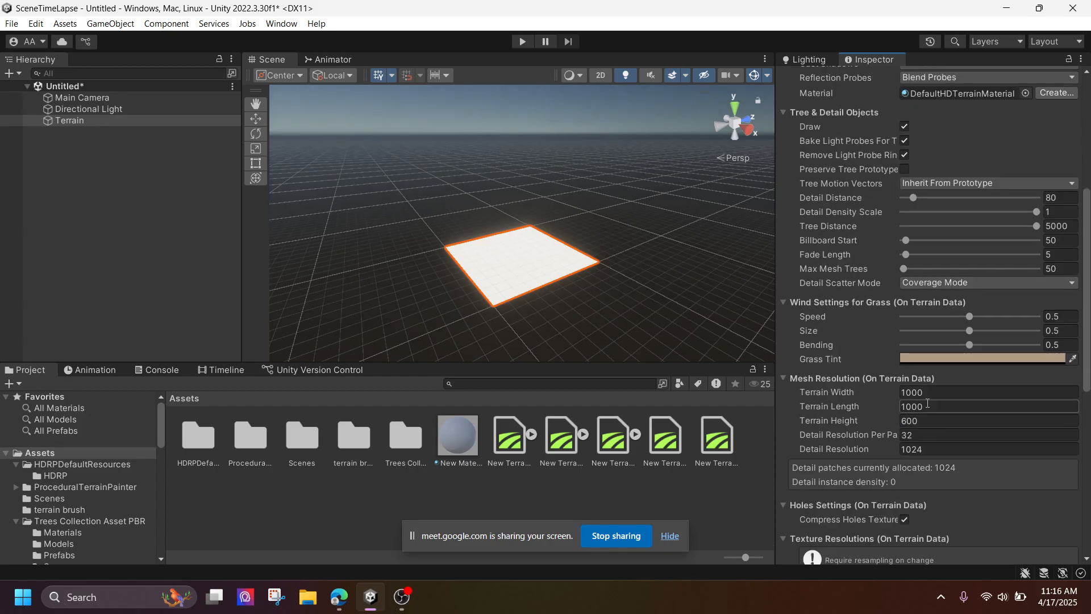
pyautogui.click(922, 393)
pyautogui.click(931, 406)
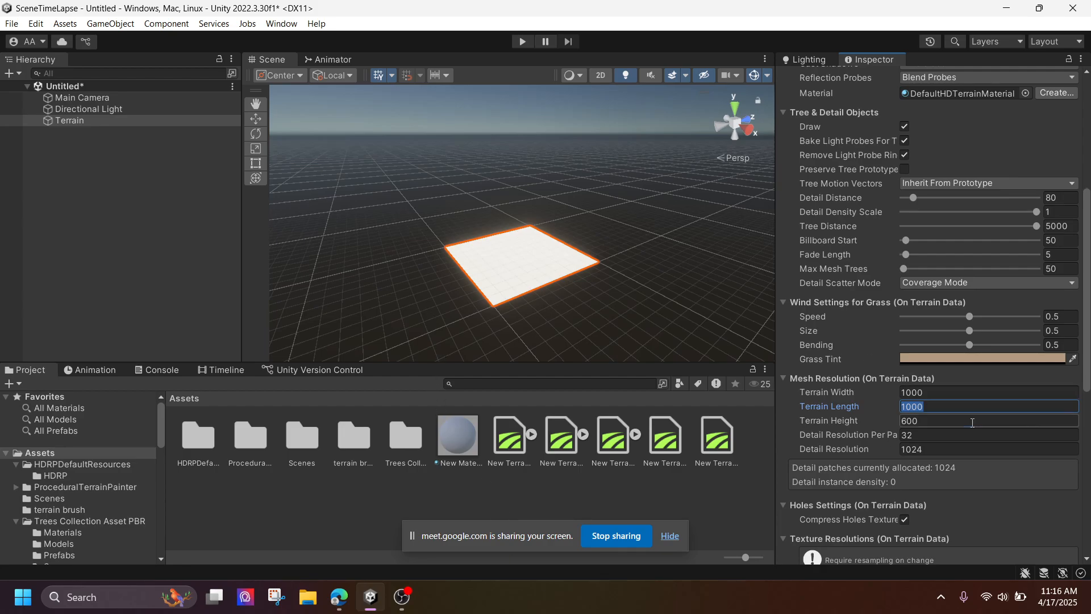
pyautogui.write('100')
pyautogui.click(929, 392)
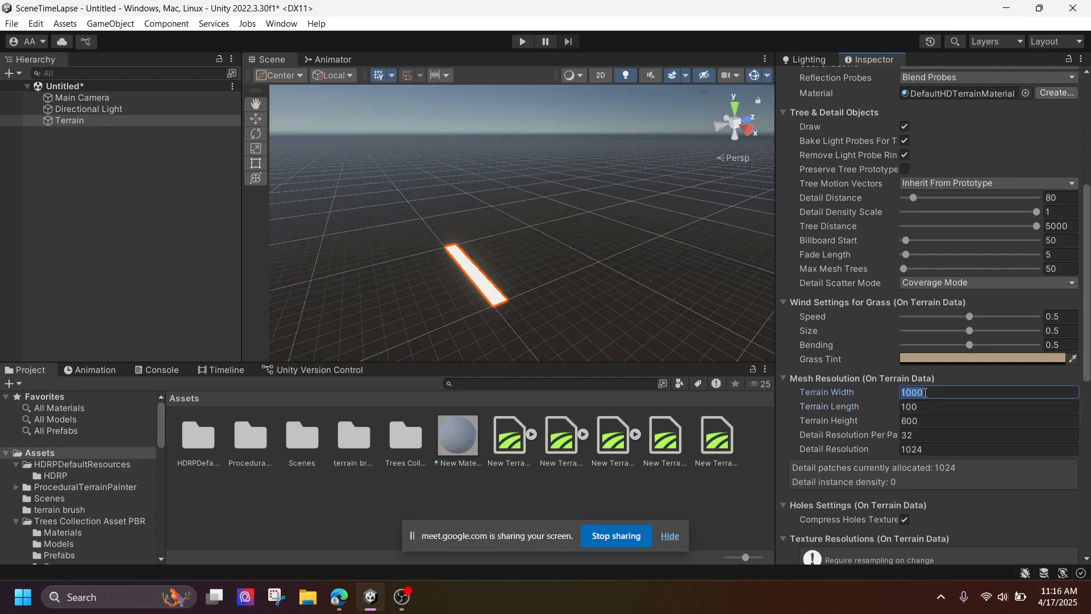
pyautogui.write('100')
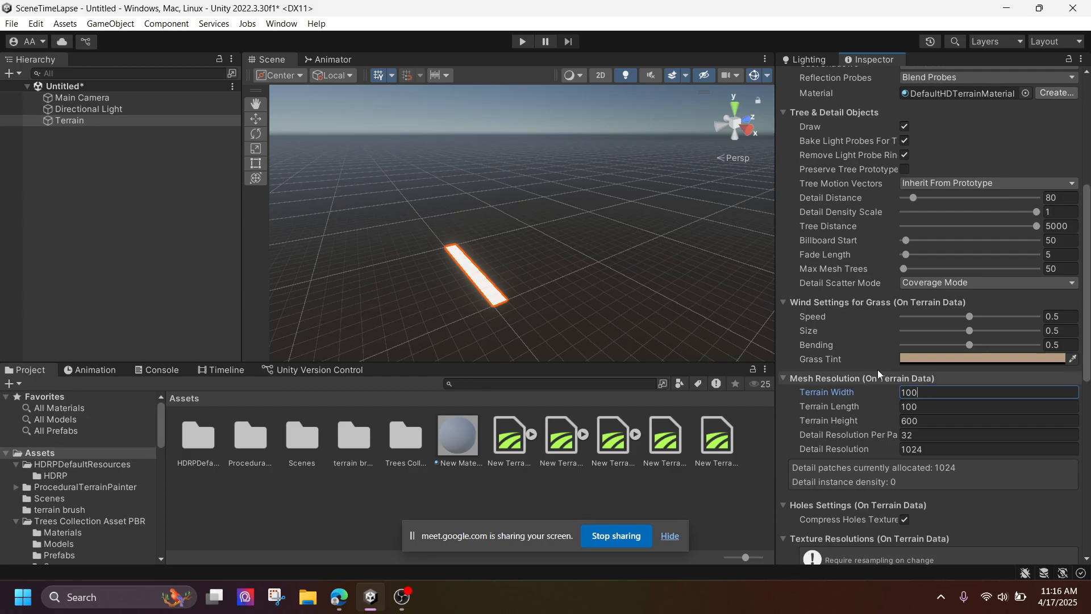
pyautogui.press('Return')
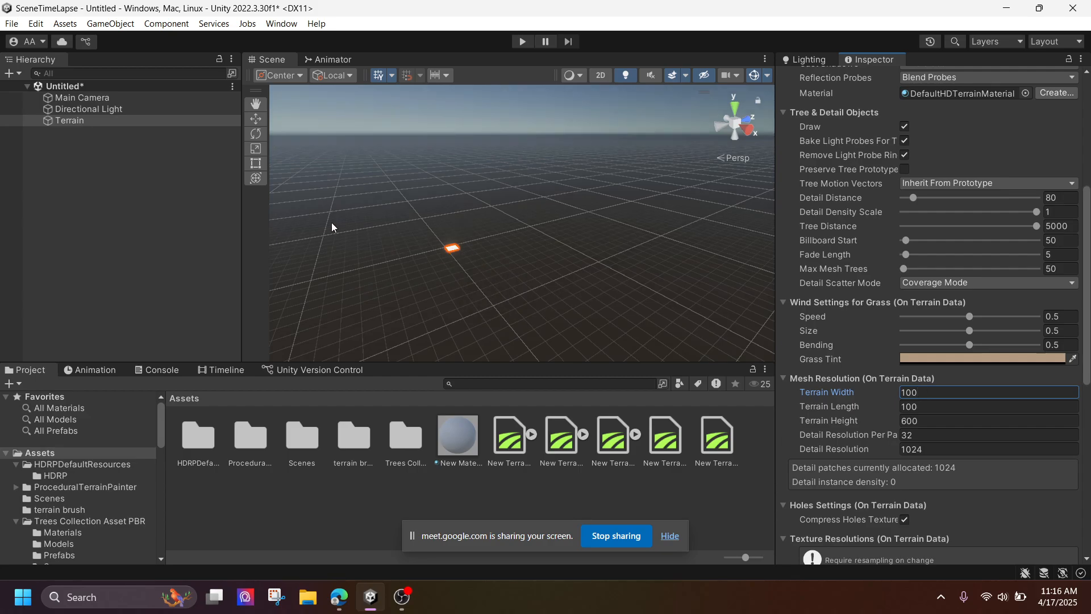
# Frame the resized terrain in the scene and activate its Paint Terrain tool in Stamp Terrain mode
pyautogui.doubleClick(87, 121)
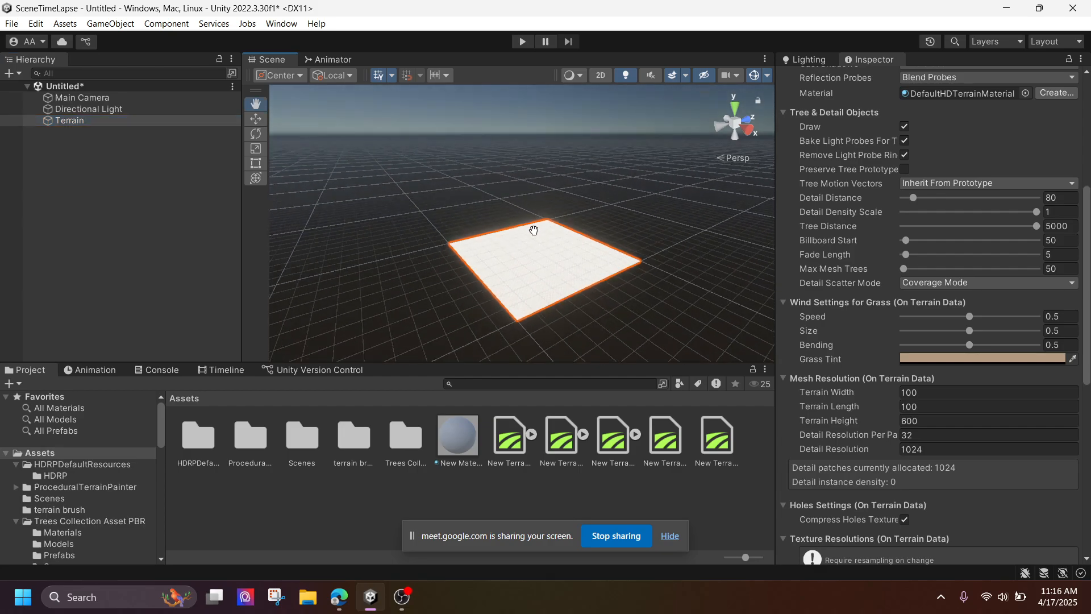
pyautogui.moveTo(534, 230); pyautogui.dragTo(540, 250, button='middle')
pyautogui.moveTo(541, 250); pyautogui.dragTo(571, 281, button='right')
pyautogui.moveTo(565, 184); pyautogui.dragTo(560, 203, button='middle')
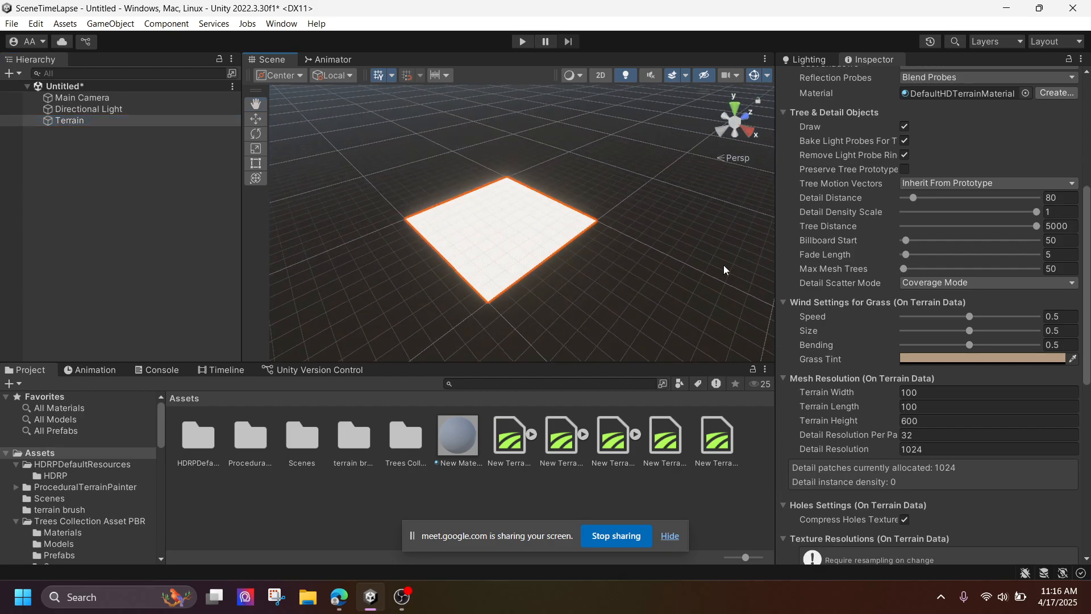
pyautogui.click(94, 121)
pyautogui.scroll(5, 936, 204)
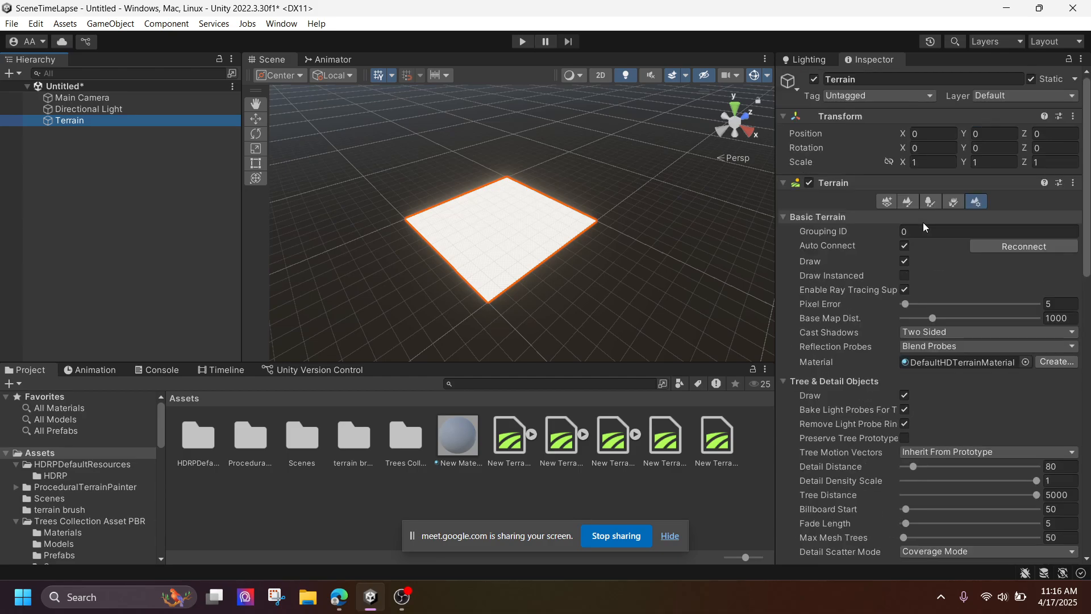
pyautogui.click(886, 203)
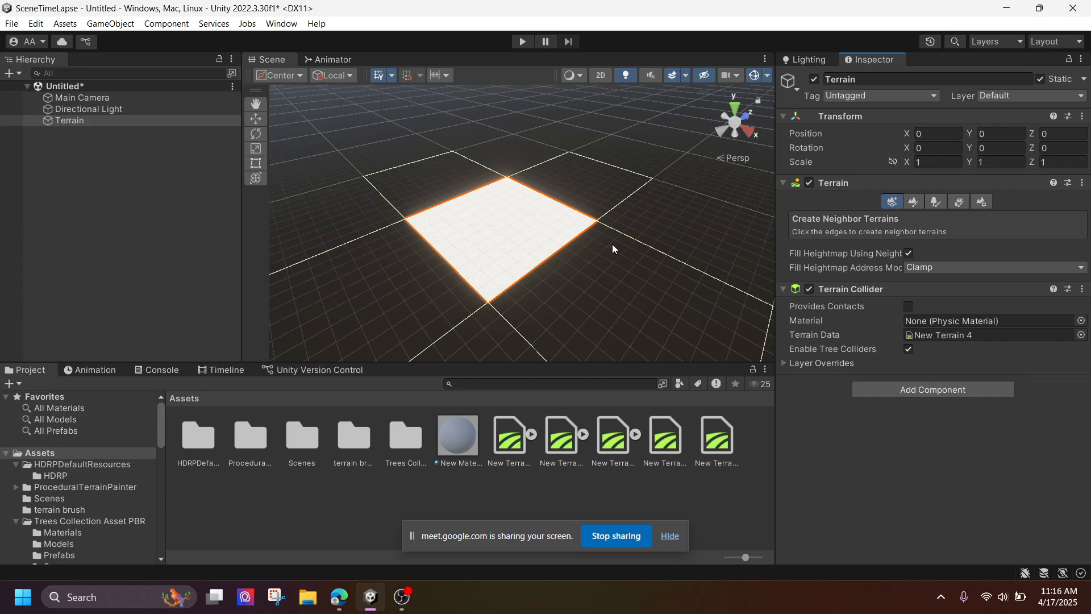
pyautogui.click(914, 202)
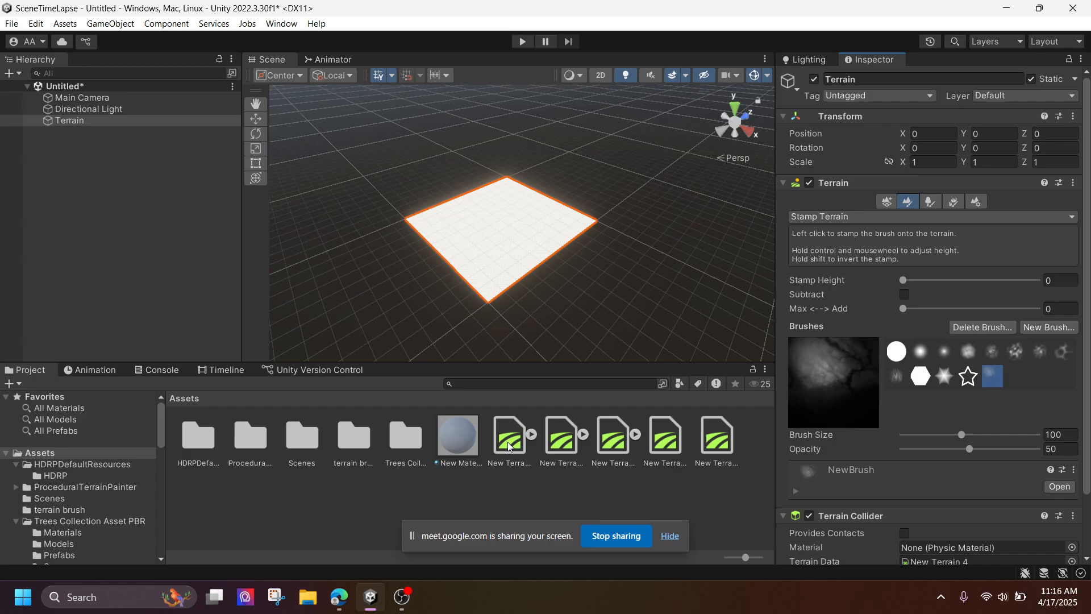
# Switch to the Google Meet call in the browser and turn on the microphone
pyautogui.moveTo(347, 606)
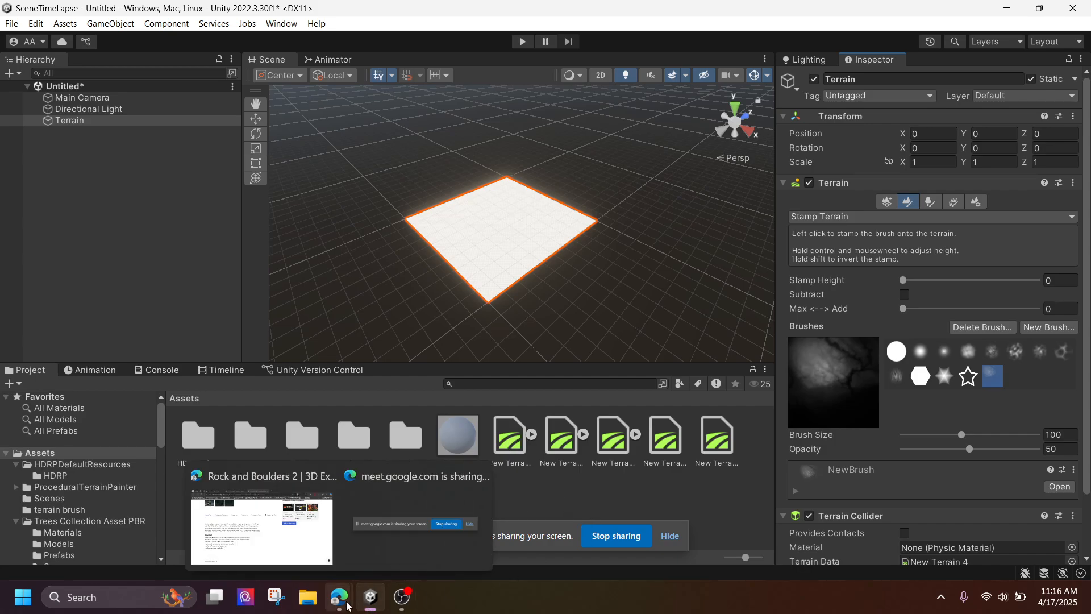
pyautogui.click(262, 526)
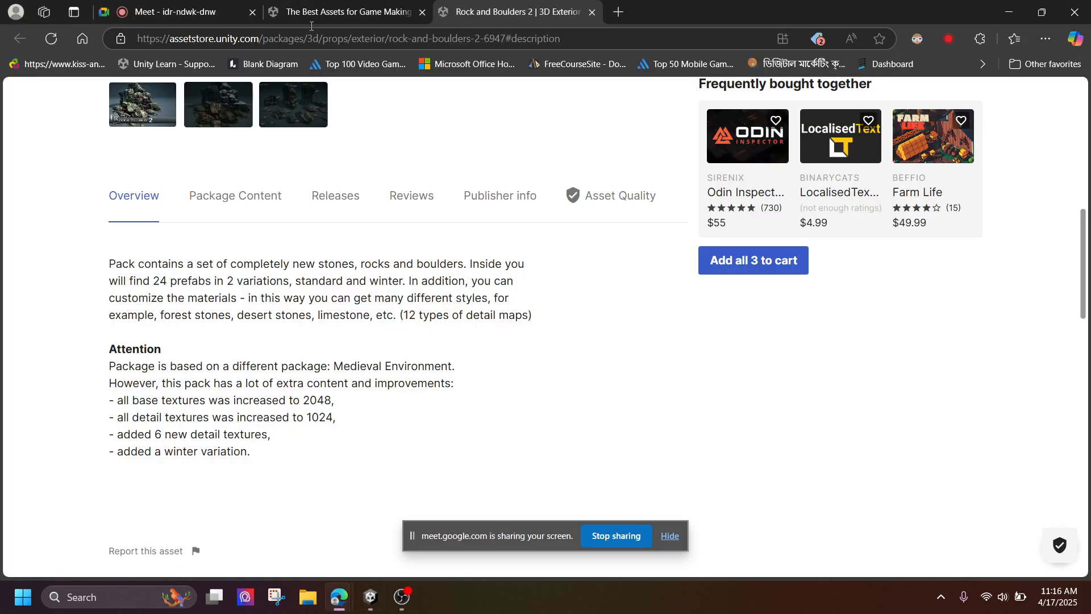
pyautogui.click(179, 11)
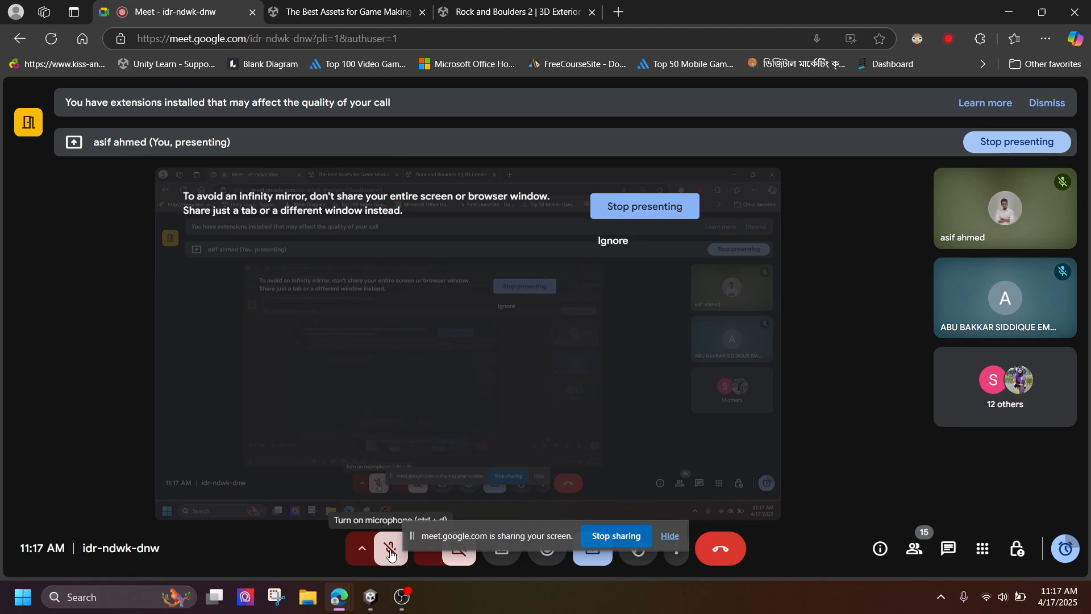
pyautogui.click(390, 550)
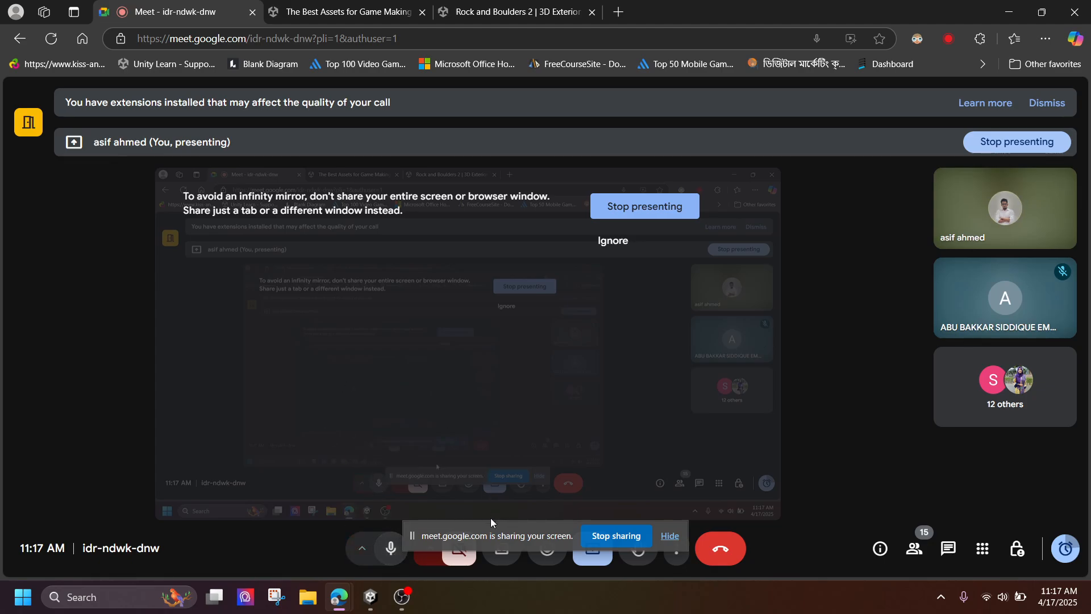
# Return to Unity and choose the brush with vertical streaks for stamping the terrain
pyautogui.click(371, 596)
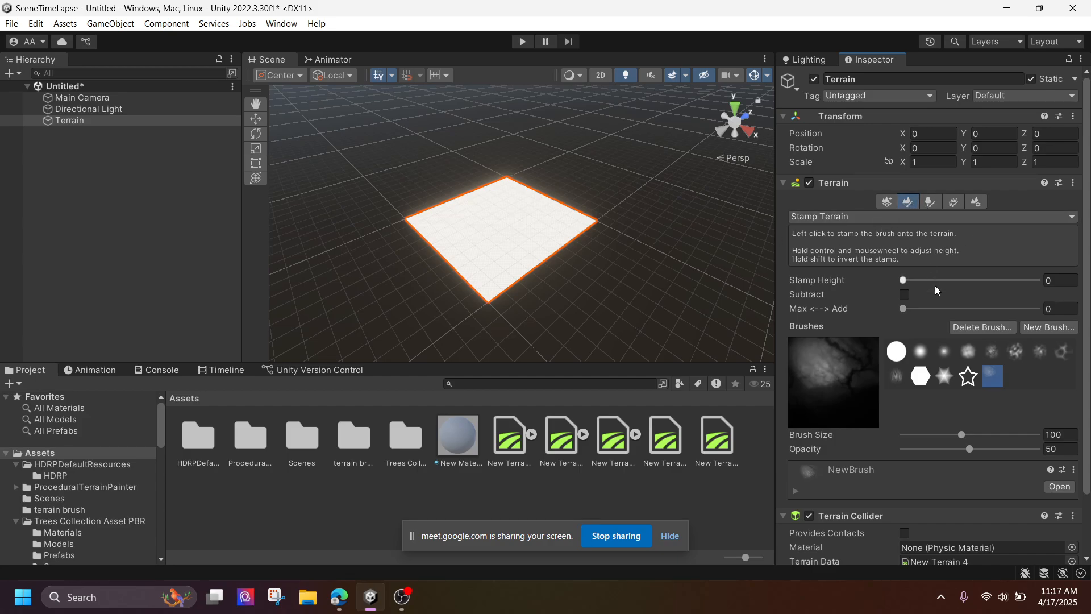
pyautogui.click(1019, 349)
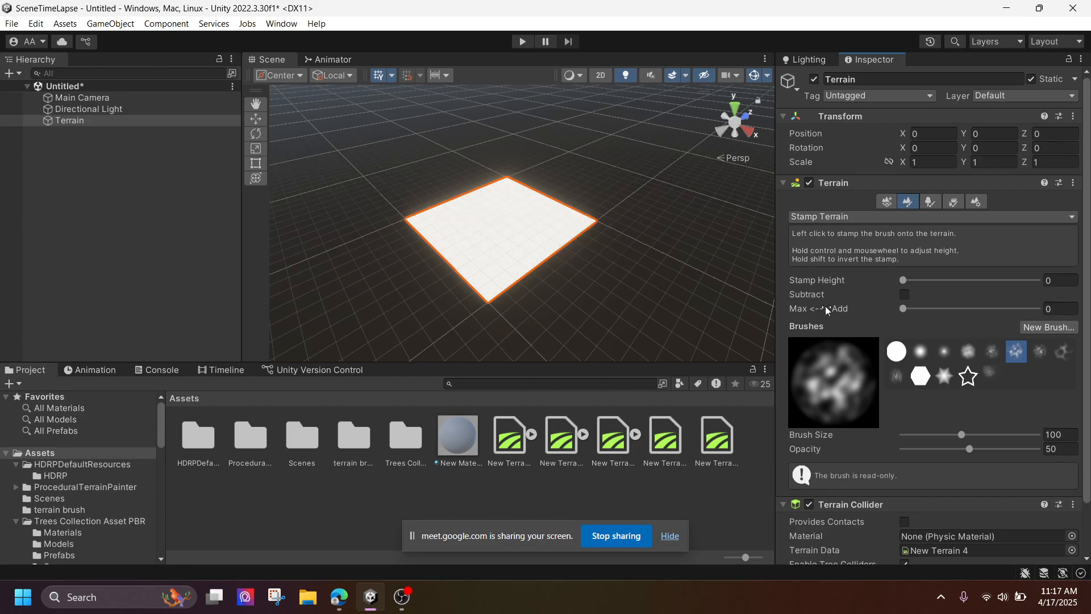
pyautogui.click(896, 376)
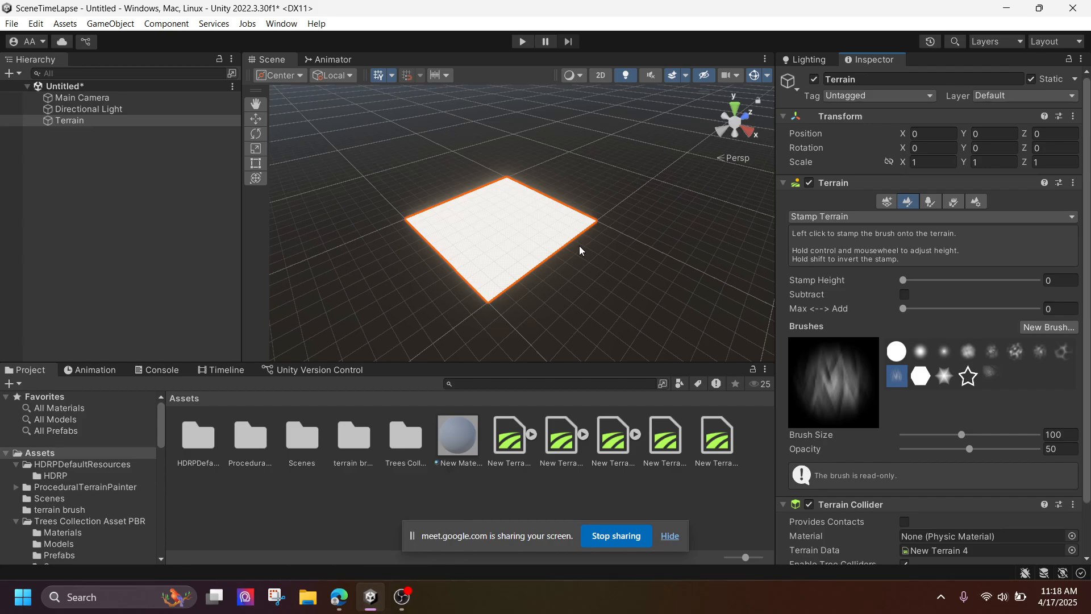
# Switch to the browser and search Google for "terrain" in a new tab
pyautogui.moveTo(338, 601)
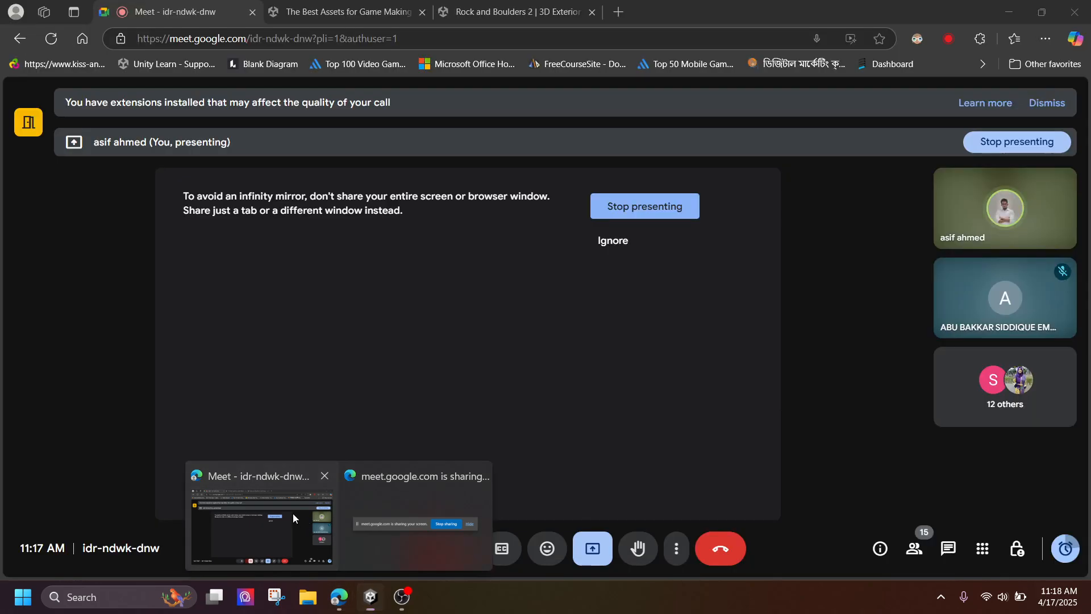
pyautogui.click(262, 522)
pyautogui.click(620, 12)
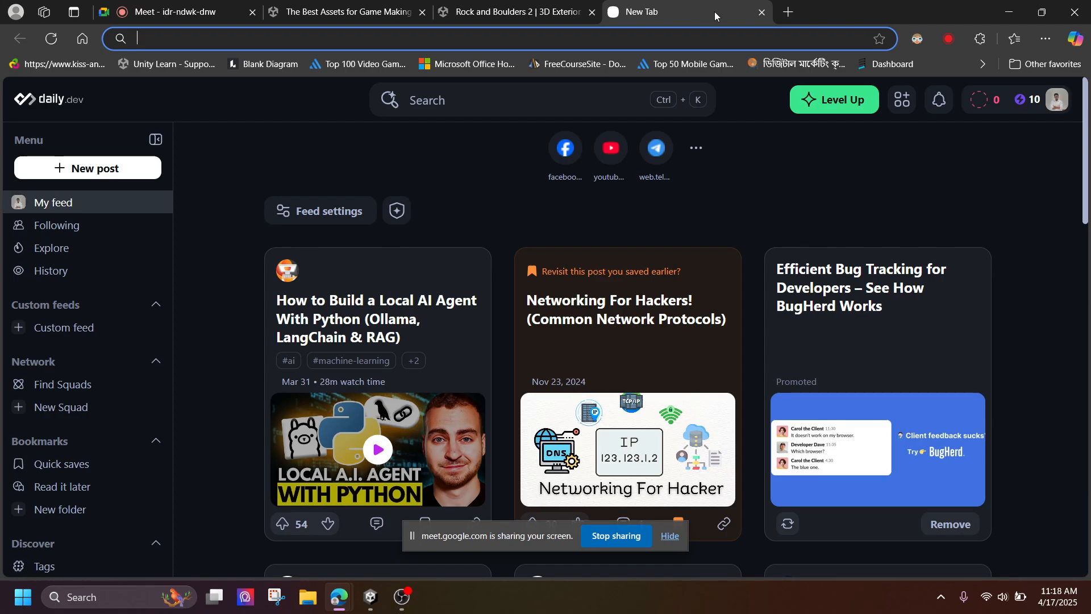
pyautogui.write('terra')
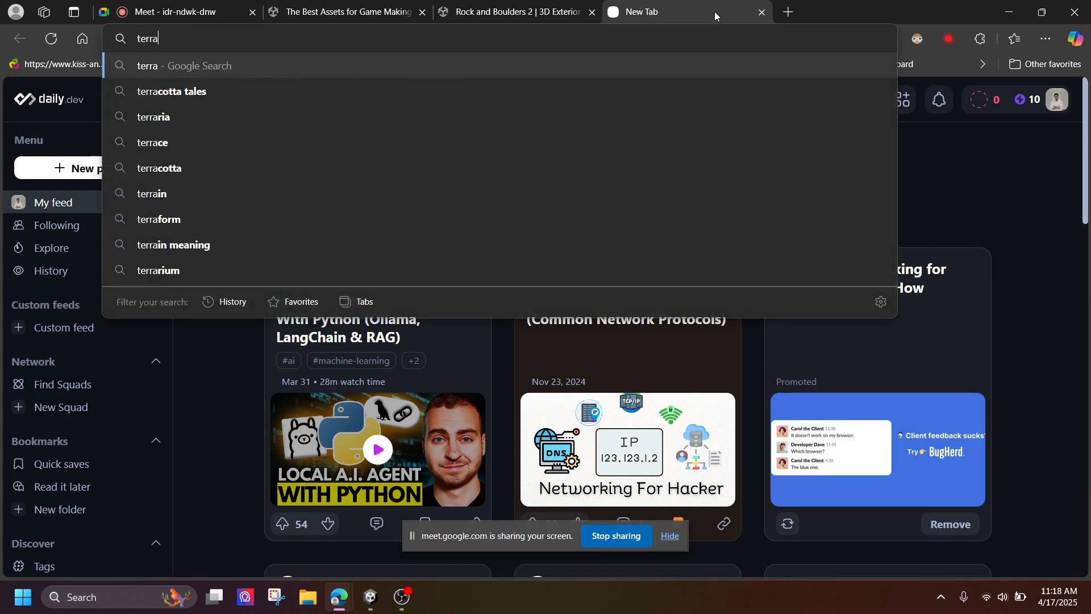
pyautogui.write('in')
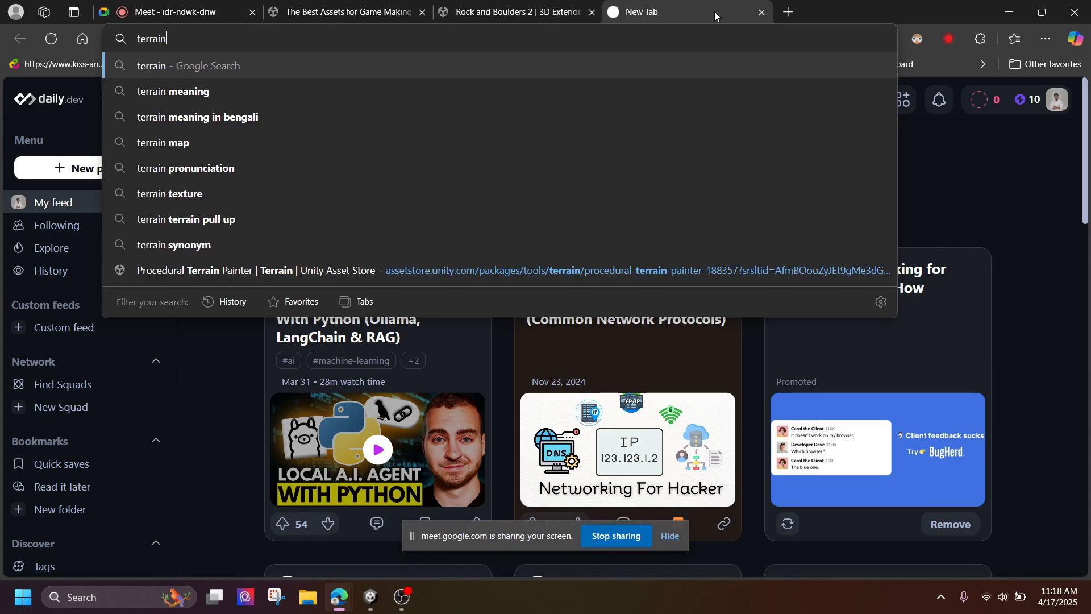
pyautogui.press('Return')
# Refine the Google search to "terrain real world black white"
pyautogui.click(192, 116)
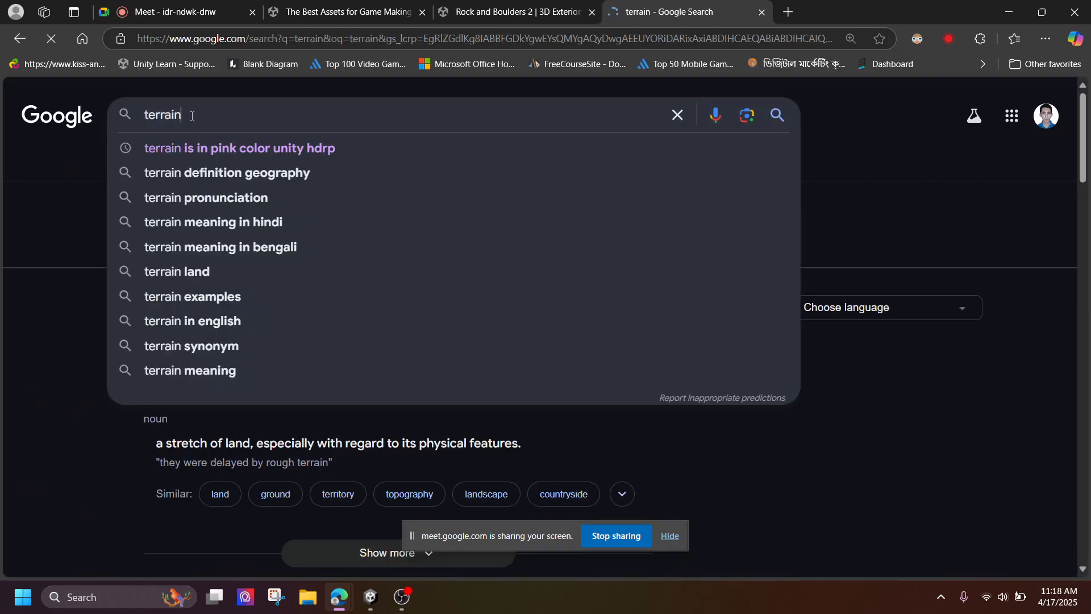
pyautogui.write('real li')
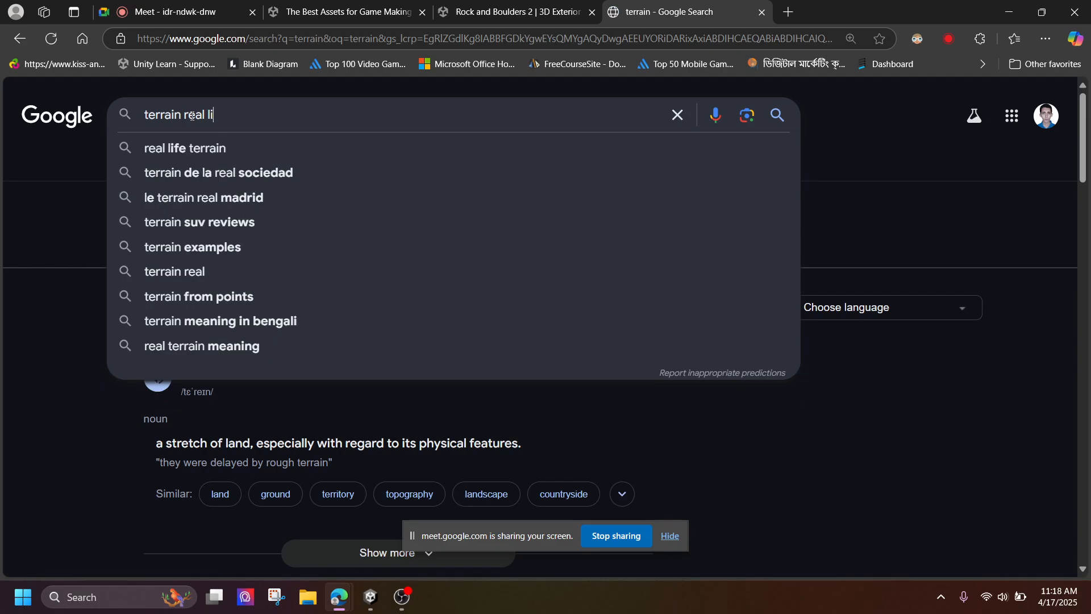
pyautogui.press('BackSpace')
pyautogui.press('BackSpace')
pyautogui.write('worl')
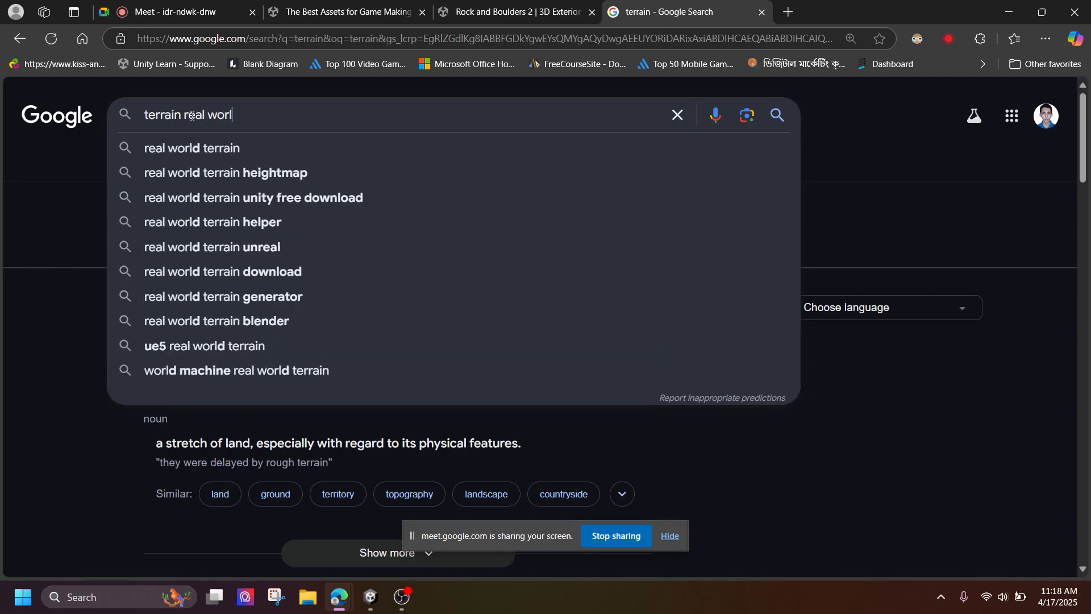
pyautogui.write('d black white')
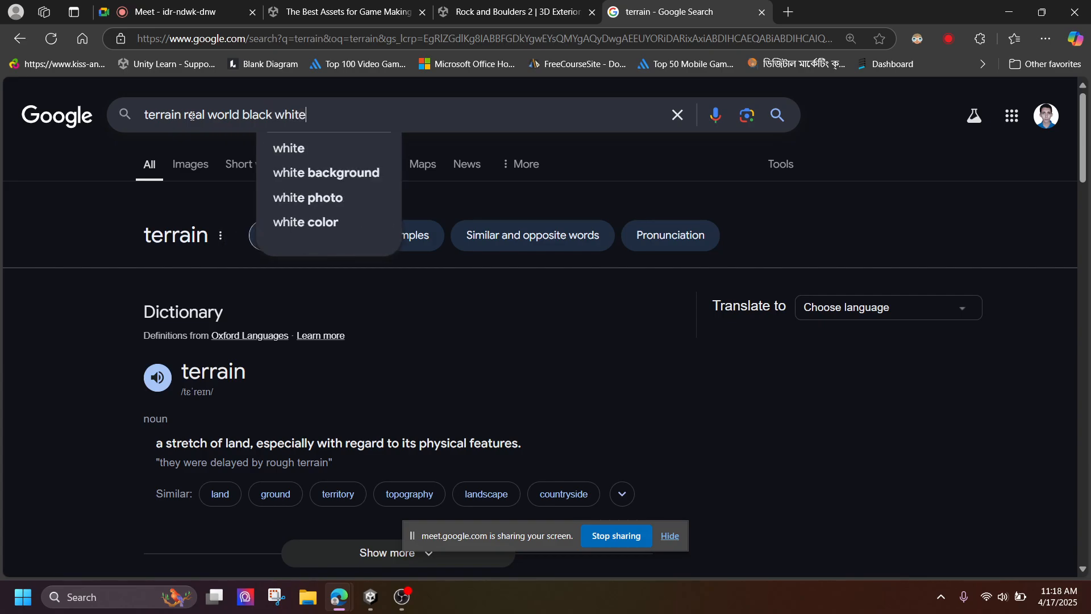
pyautogui.press('Return')
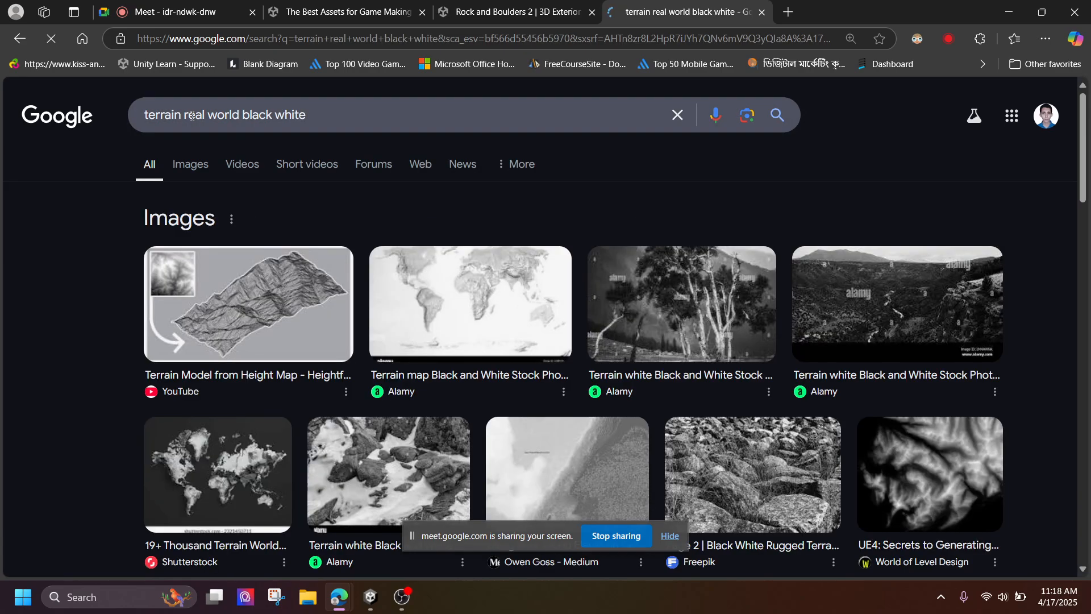
# Browse the image results and open the World of Level Design preview of a real-world terrain heightmap
pyautogui.scroll(-2, 597, 347)
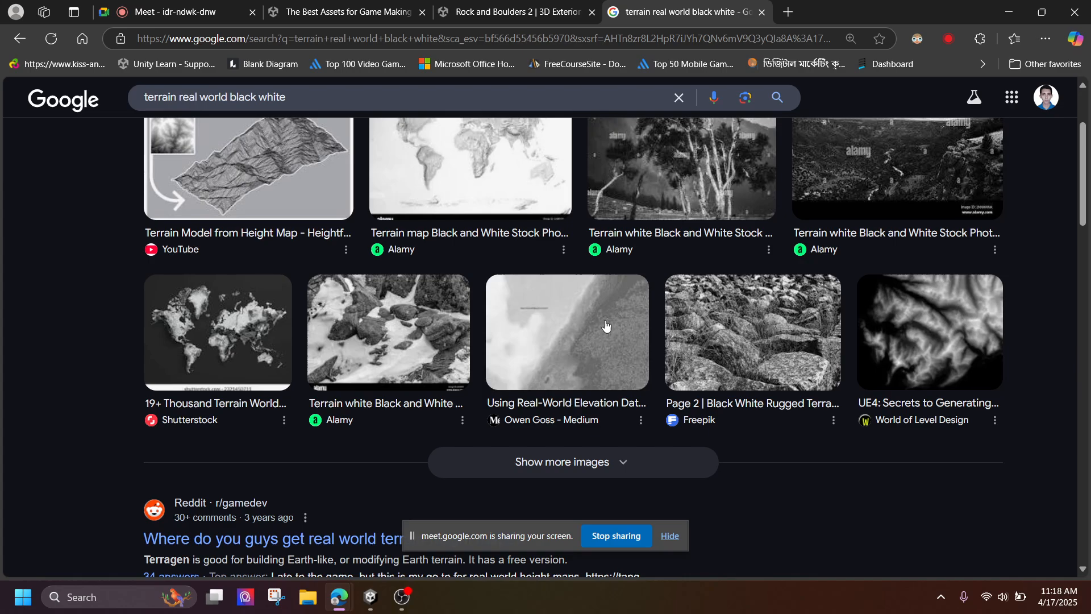
pyautogui.scroll(2, 608, 328)
pyautogui.click(946, 462)
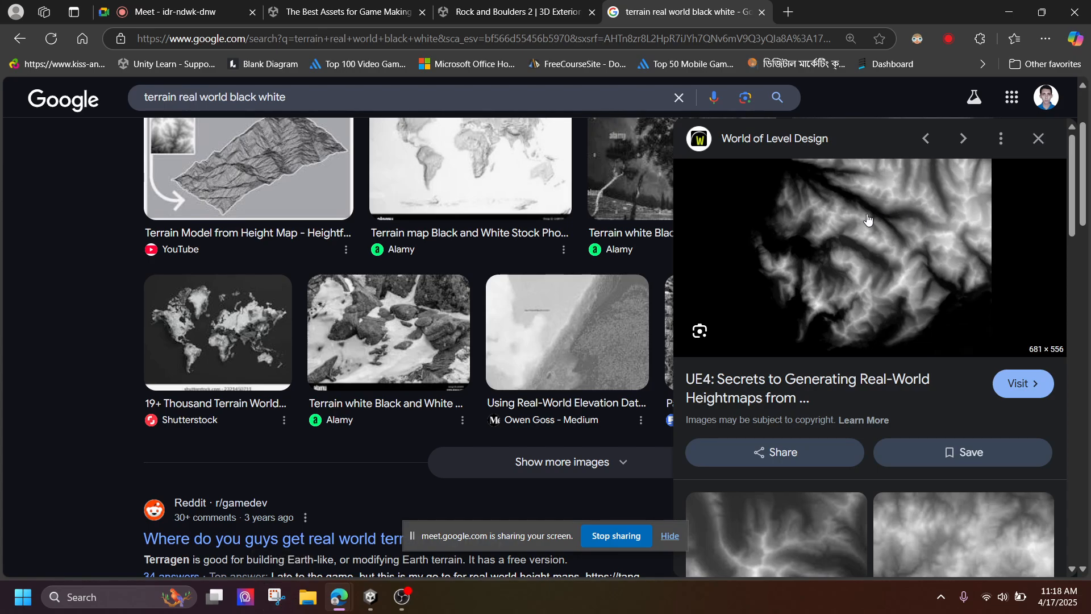
# Switch to Unity, check the project's asset folders, and open the terrain brush folder to inspect its screenshot texture
pyautogui.click(371, 596)
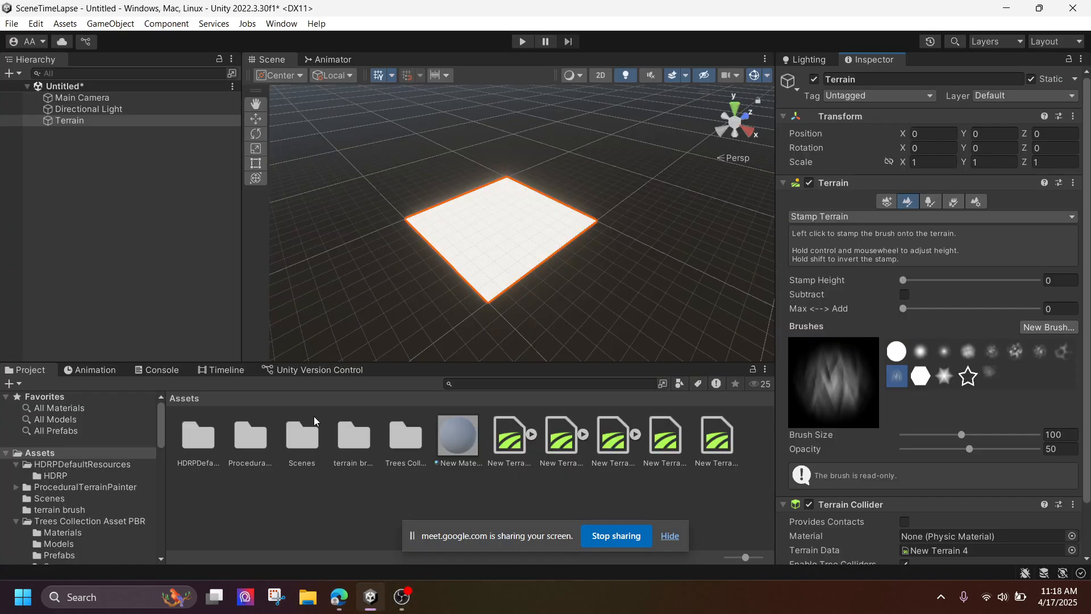
pyautogui.doubleClick(200, 445)
pyautogui.click(194, 399)
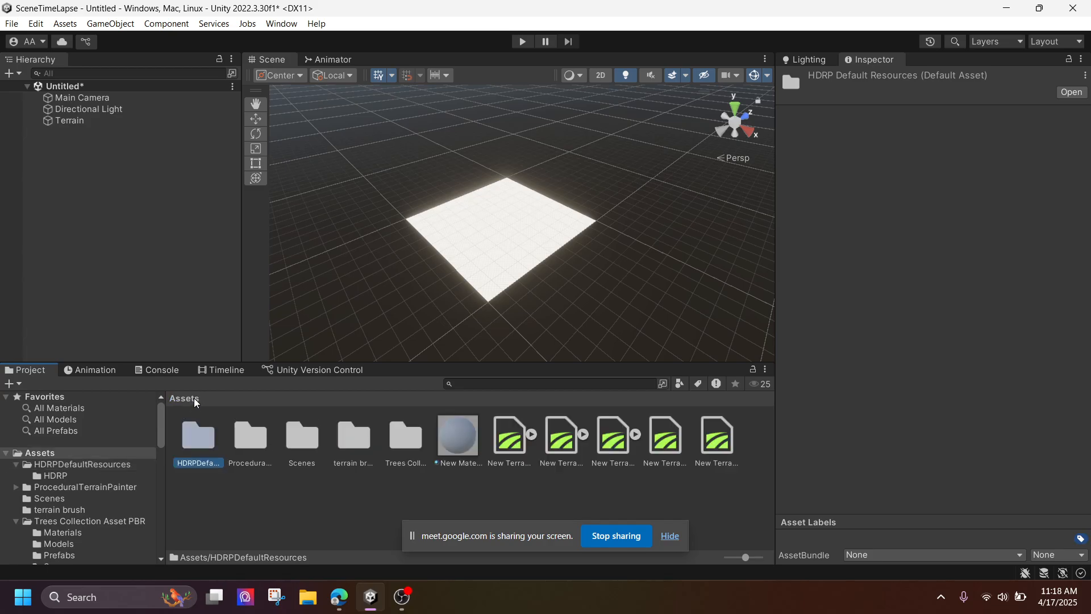
pyautogui.doubleClick(244, 441)
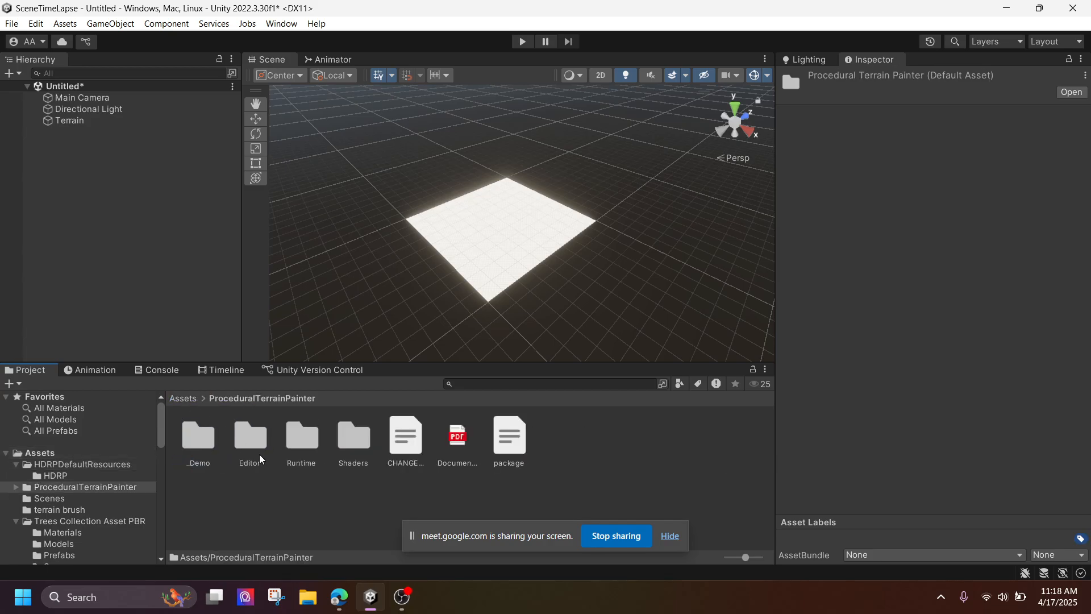
pyautogui.click(191, 400)
pyautogui.doubleClick(339, 432)
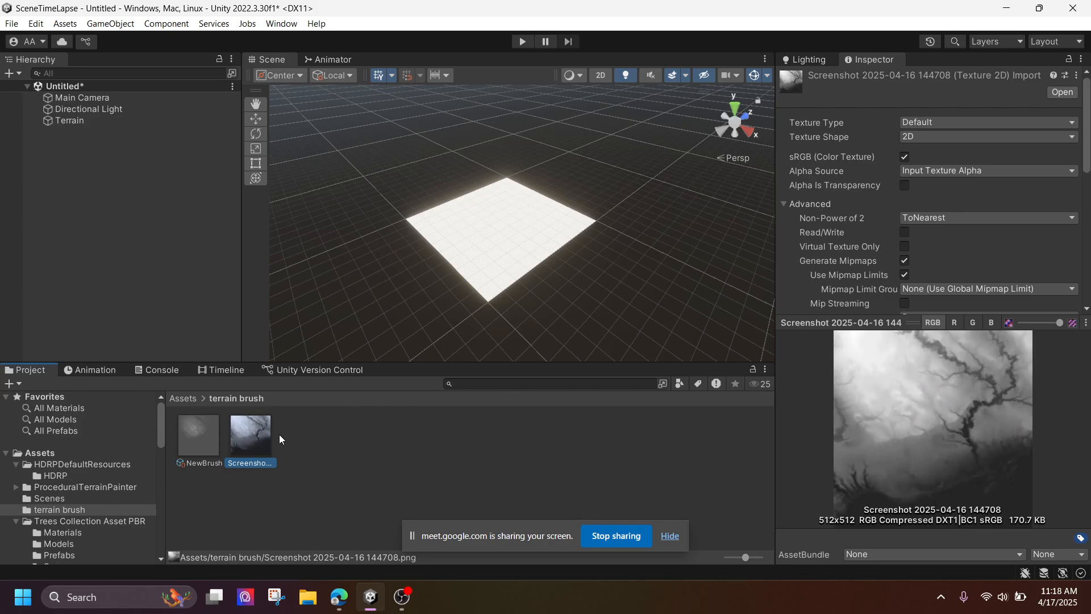
pyautogui.click(79, 121)
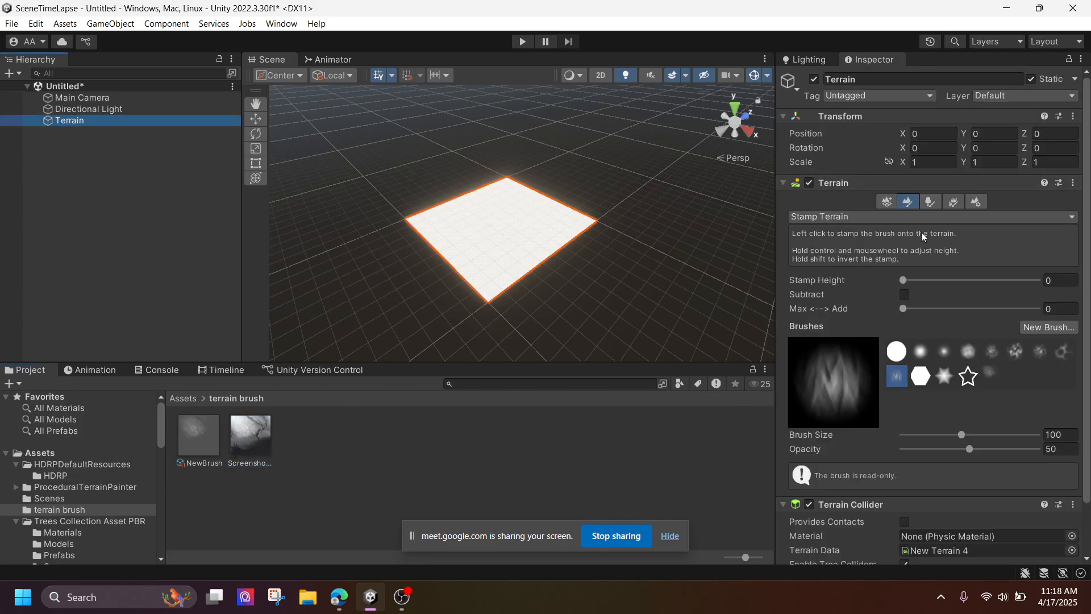
pyautogui.click(1049, 326)
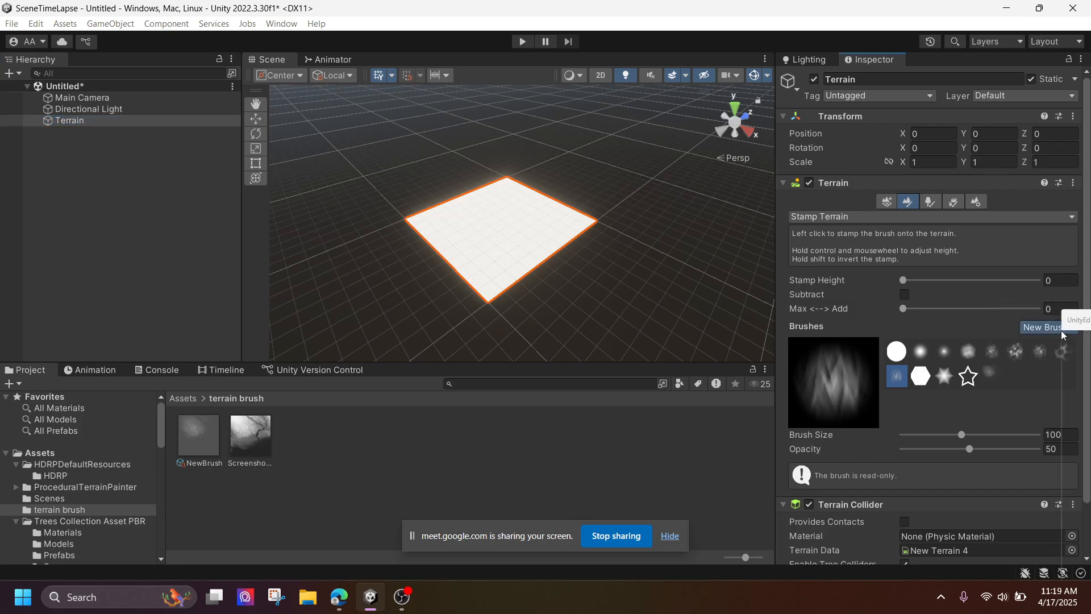
pyautogui.click(1032, 334)
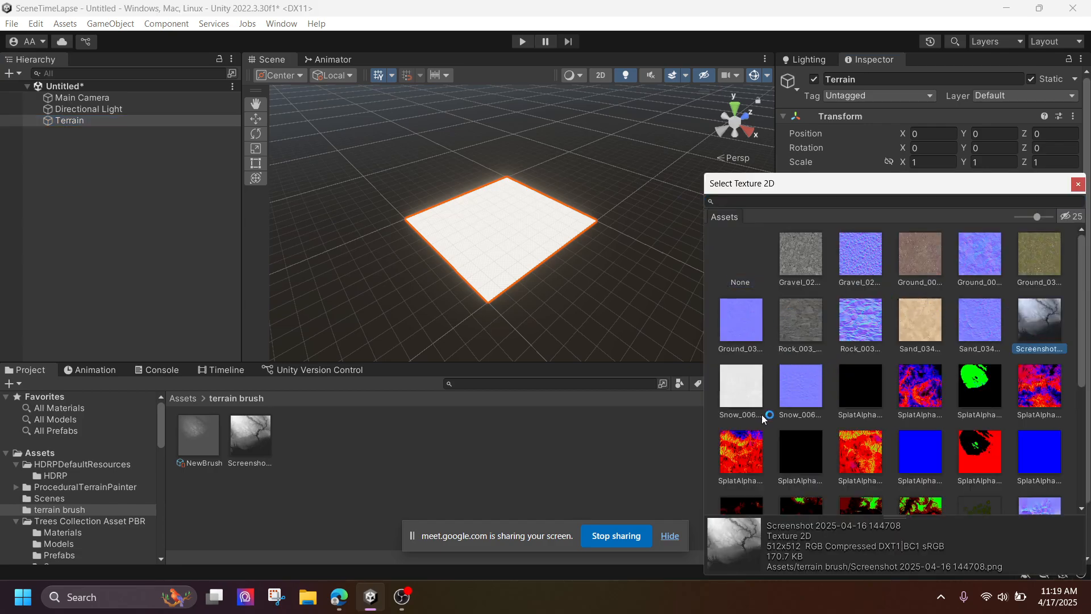
pyautogui.click(1078, 185)
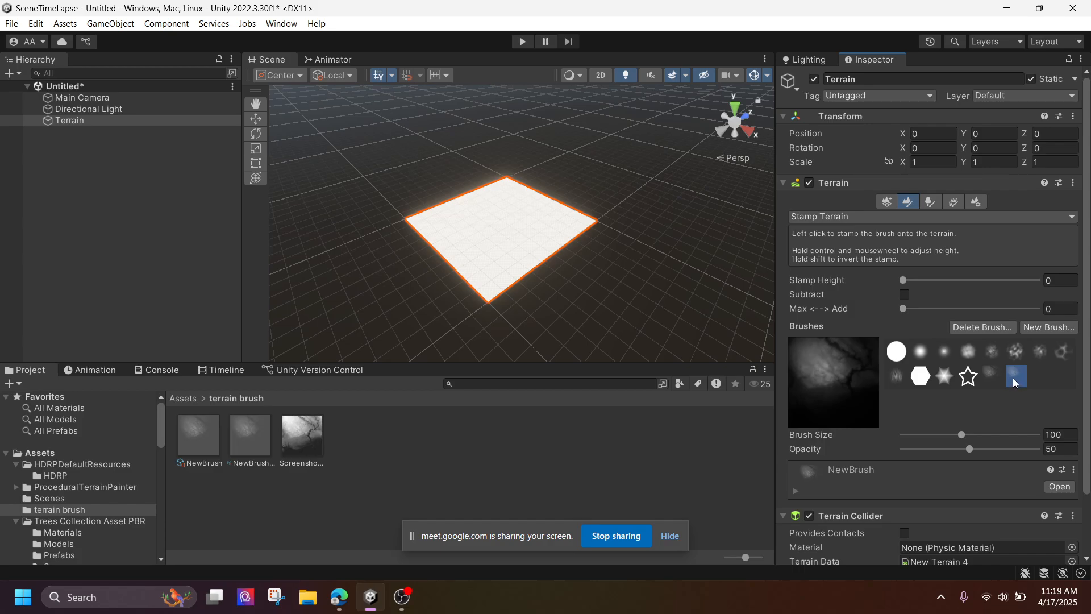
# Delete the duplicate custom brush NewBrush and choose the remaining NewBrush 1 for stamping
pyautogui.click(982, 328)
pyautogui.click(582, 322)
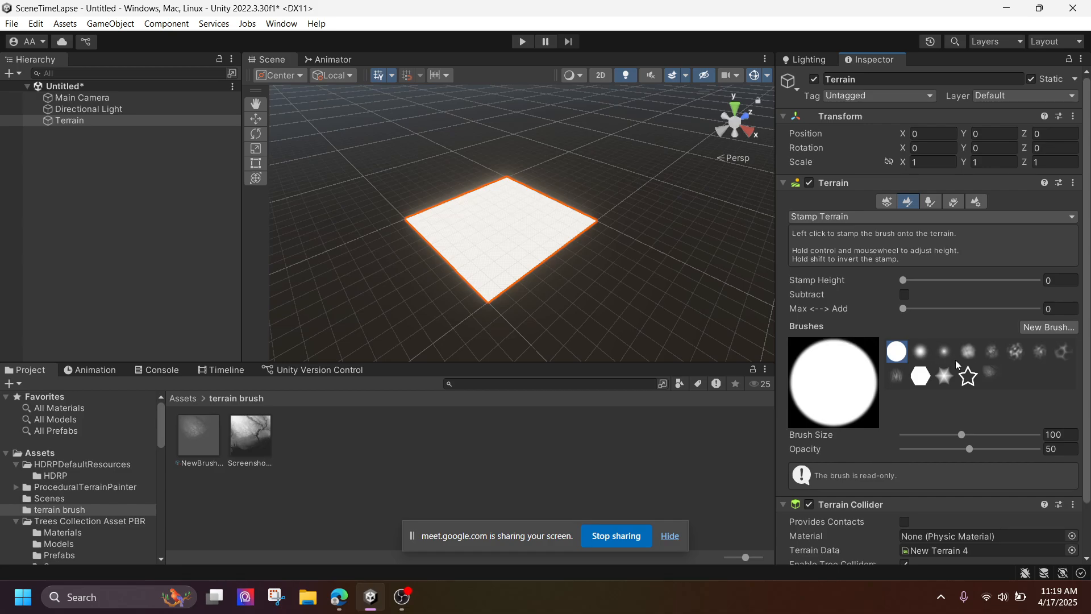
pyautogui.click(992, 375)
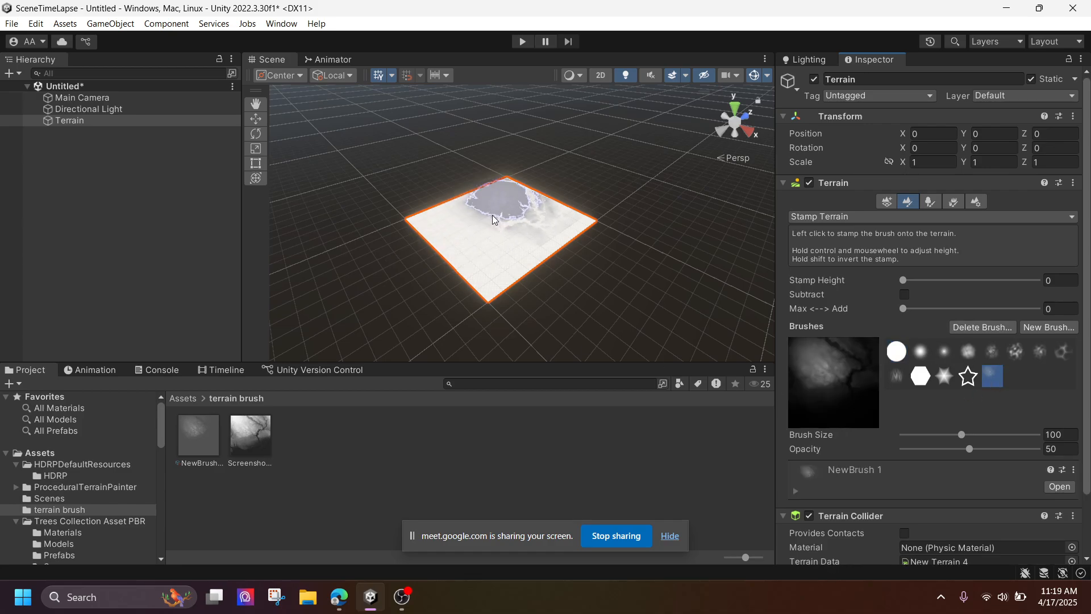
# Set the stamp height to 39 and, in top view, stamp the custom brush onto the far half of the terrain
pyautogui.click(734, 108)
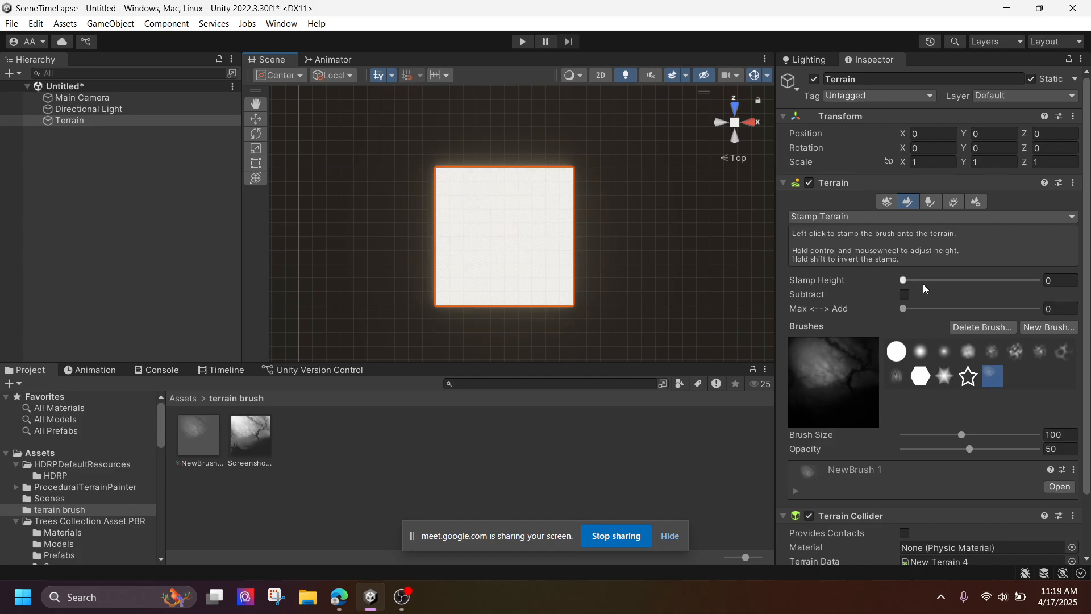
pyautogui.moveTo(936, 281); pyautogui.dragTo(937, 281)
pyautogui.moveTo(574, 317); pyautogui.dragTo(568, 219, button='right')
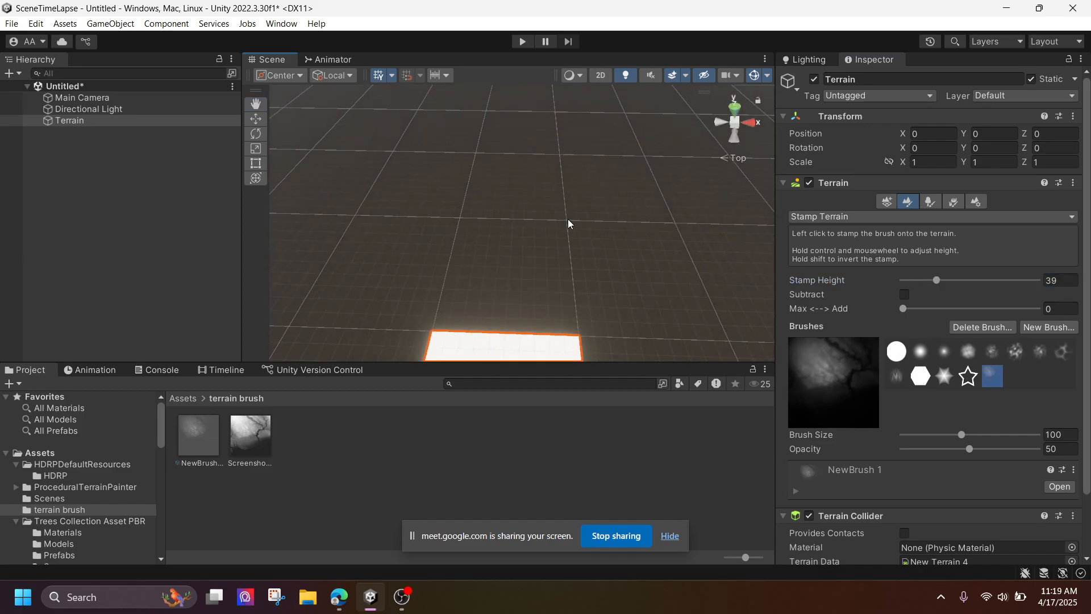
pyautogui.moveTo(568, 219); pyautogui.dragTo(567, 123, button='middle')
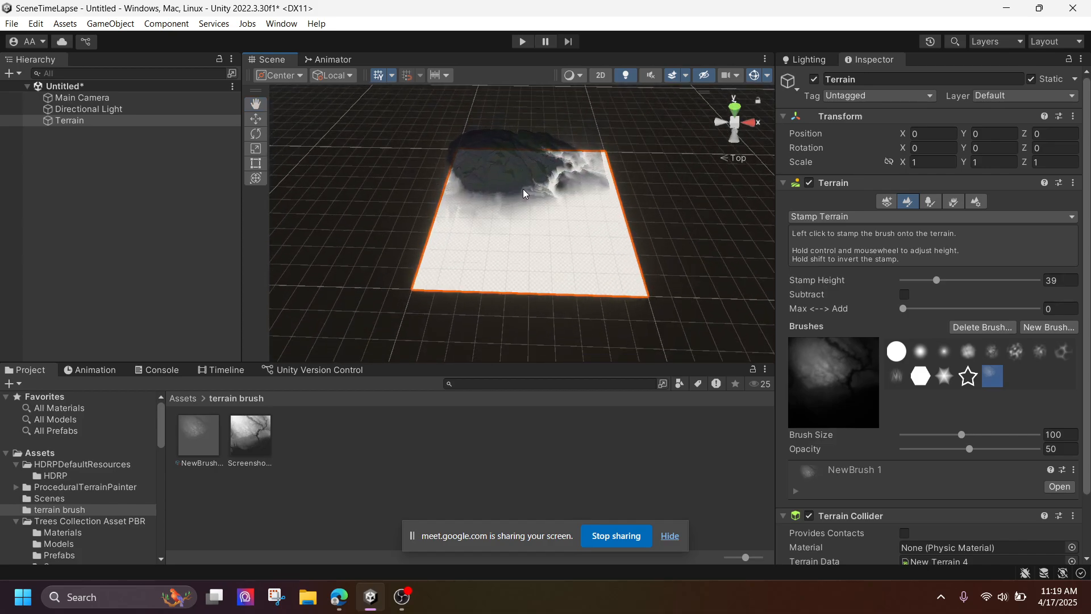
pyautogui.moveTo(561, 243); pyautogui.dragTo(584, 131, button='right')
pyautogui.moveTo(574, 264); pyautogui.dragTo(574, 174, button='middle')
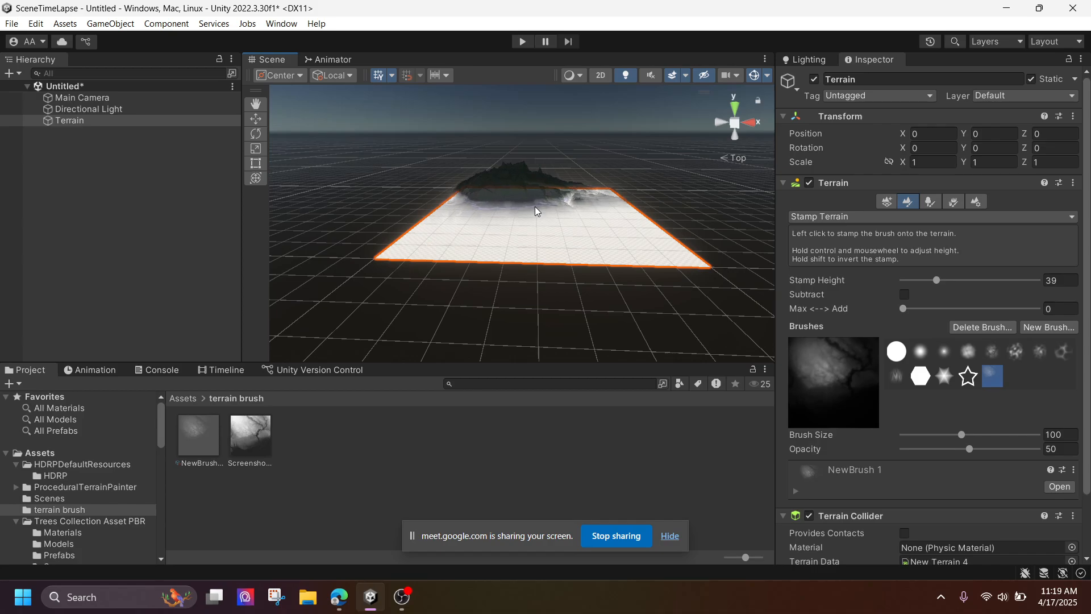
pyautogui.click(738, 111)
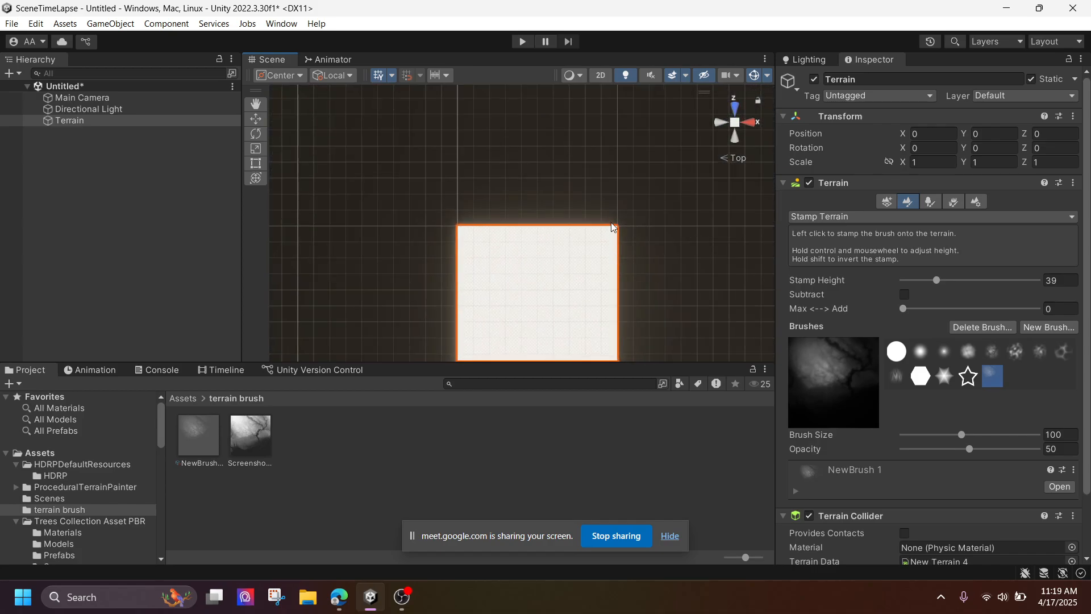
pyautogui.click(496, 208)
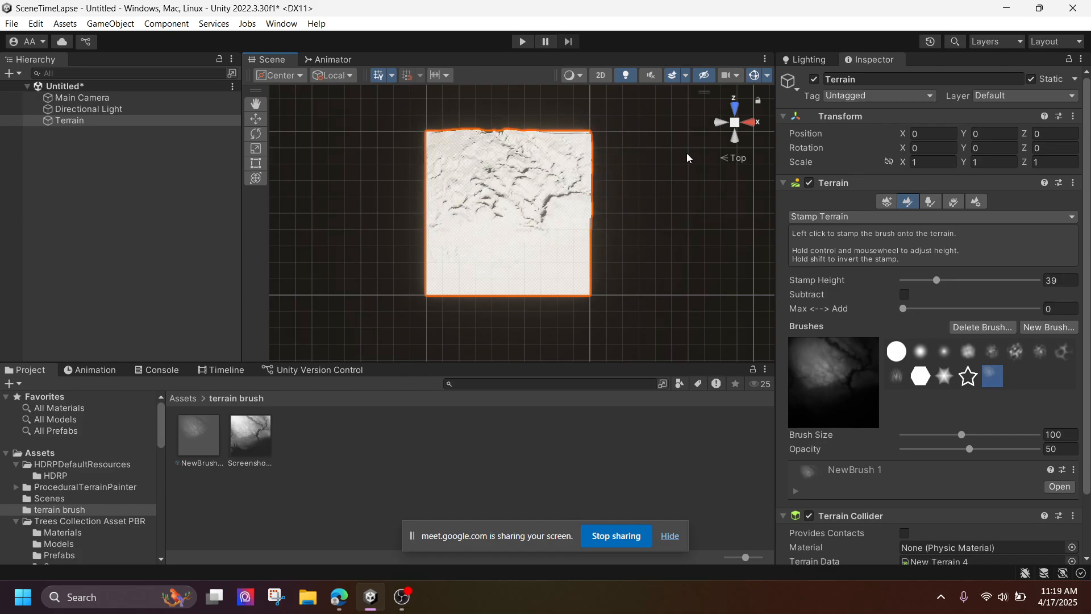
# Stamp small mounds on the flat part of the terrain with the soft round brush, brush size 14 and stamp height 4
pyautogui.moveTo(653, 237); pyautogui.dragTo(606, 105, button='right')
pyautogui.moveTo(591, 250)
pyautogui.mouseDown(button='middle')
pyautogui.moveTo(570, 146)
pyautogui.moveTo(518, 134)
pyautogui.moveTo(541, 287)
pyautogui.mouseUp(button='middle')
pyautogui.scroll(10, 517, 133)
pyautogui.scroll(-8, 517, 133)
pyautogui.scroll(-4, 542, 264)
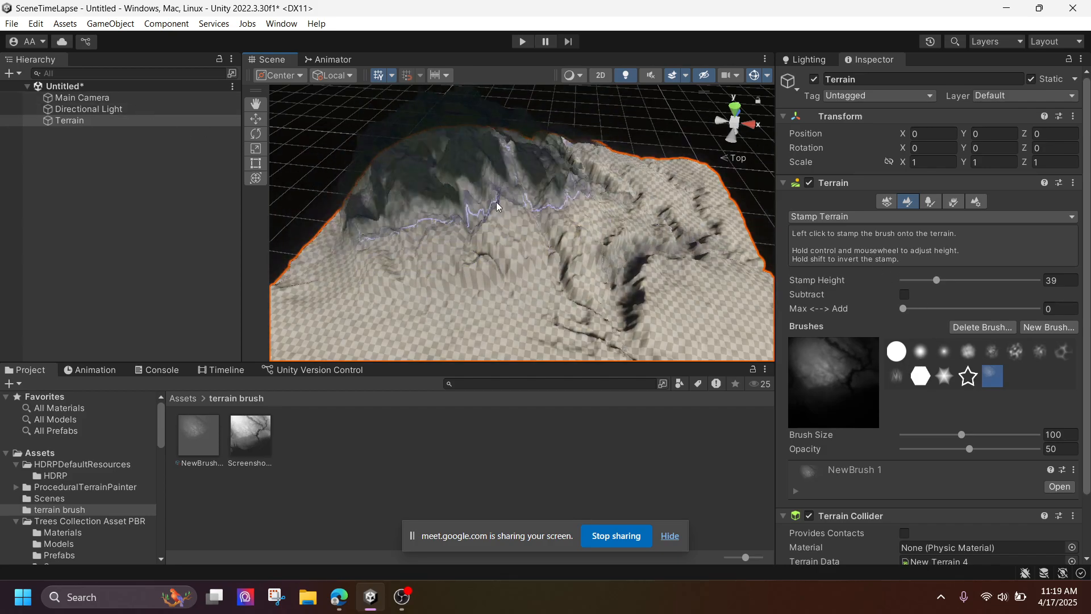
pyautogui.click(922, 351)
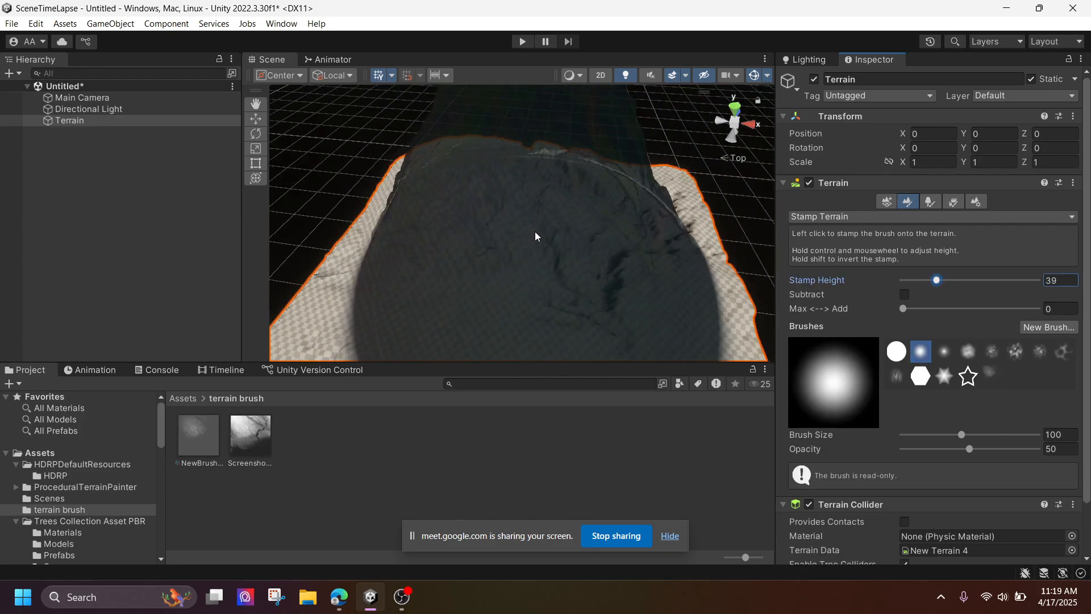
pyautogui.click(933, 435)
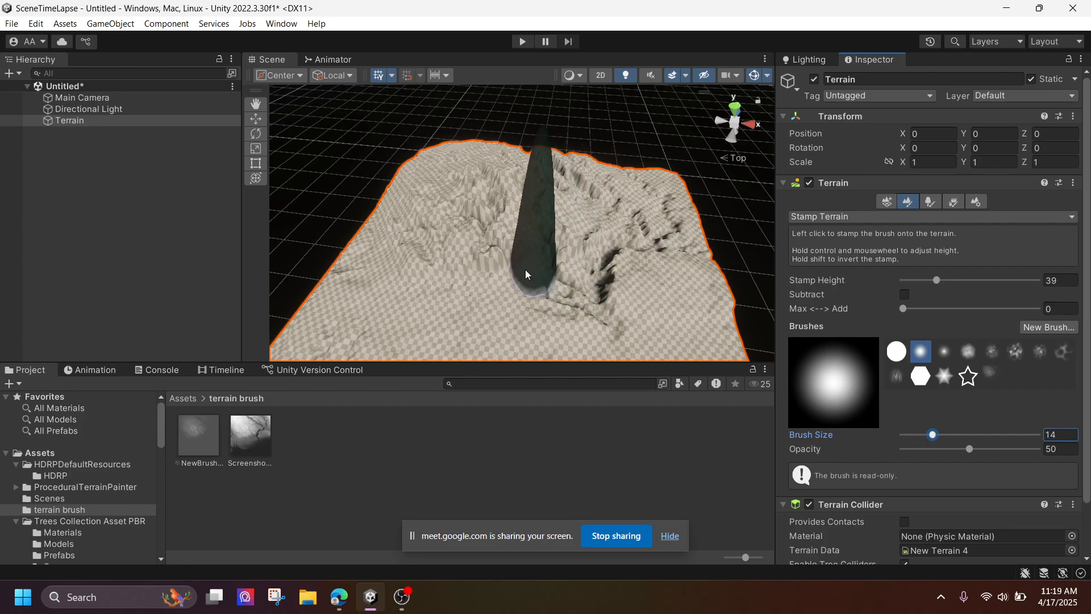
pyautogui.click(912, 280)
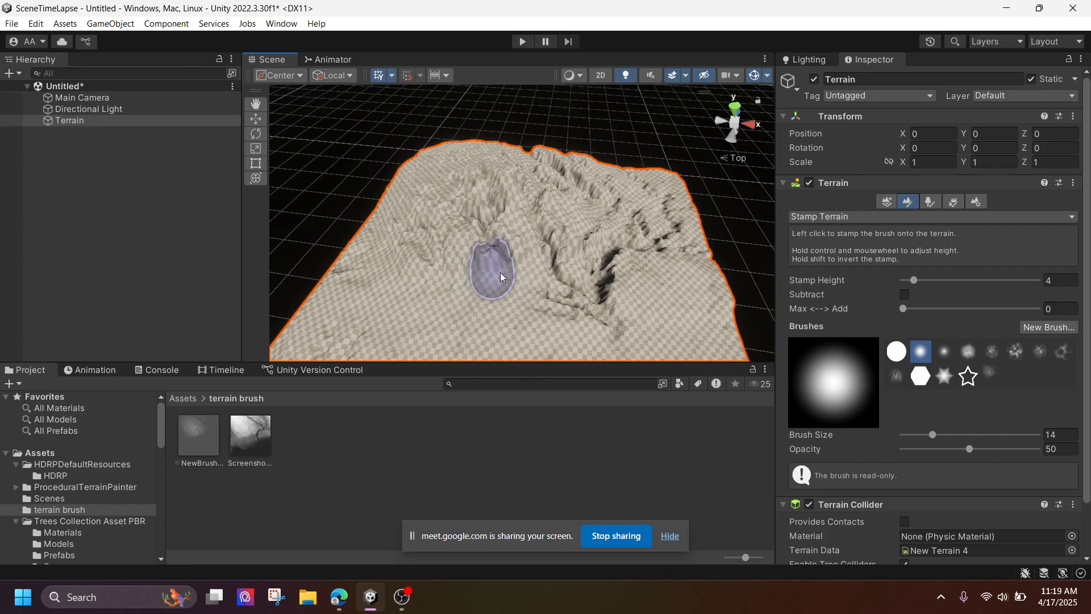
pyautogui.scroll(5, 538, 224)
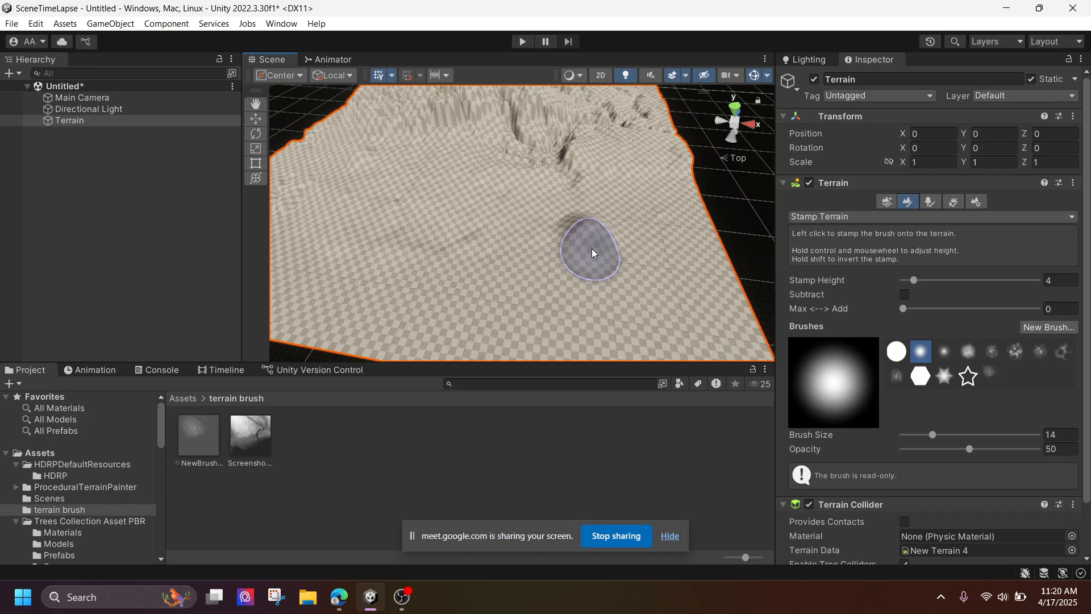
pyautogui.click(591, 248)
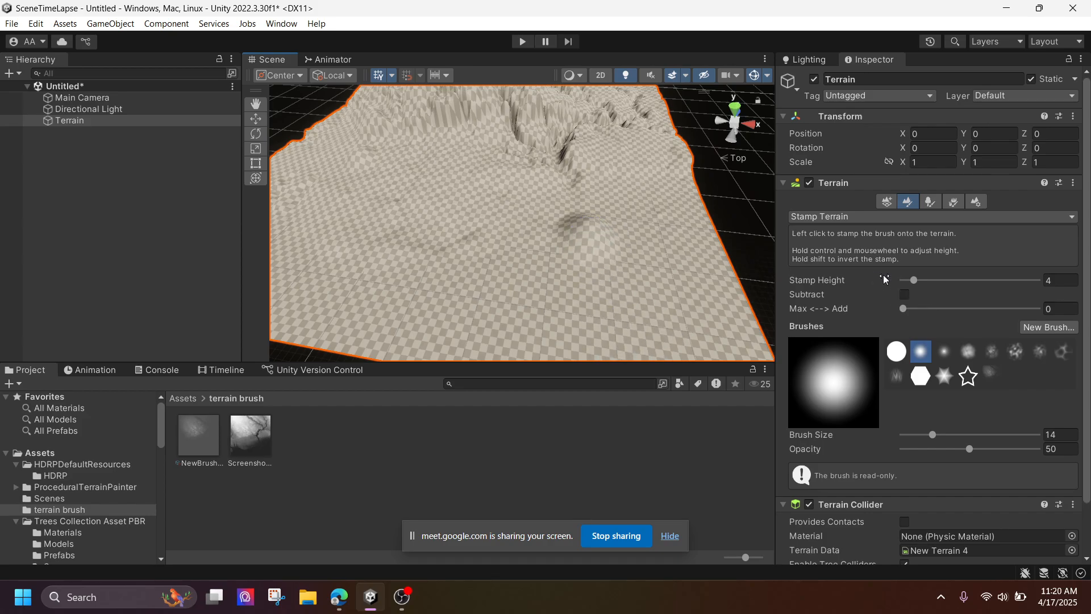
# Switch the terrain tool to Smooth Height and smooth the rough ridges on the mountain
pyautogui.click(847, 216)
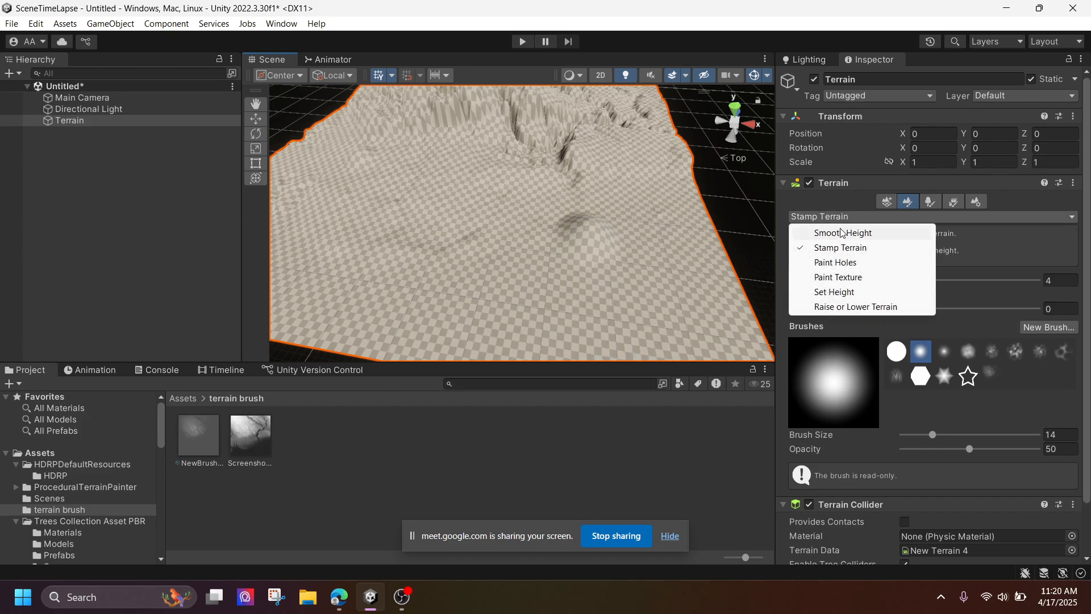
pyautogui.click(841, 232)
pyautogui.scroll(-3, 578, 257)
pyautogui.scroll(5, 571, 260)
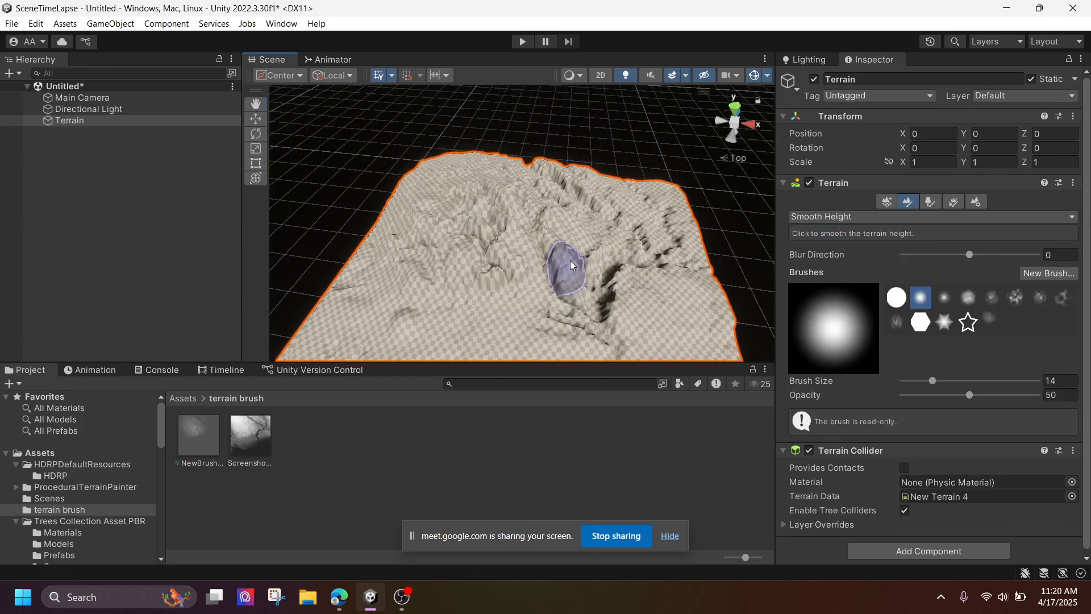
pyautogui.scroll(5, 579, 267)
pyautogui.moveTo(588, 274)
pyautogui.mouseDown(button='middle')
pyautogui.moveTo(582, 224)
pyautogui.moveTo(616, 302)
pyautogui.mouseUp(button='middle')
pyautogui.scroll(-3, 582, 243)
pyautogui.scroll(-4, 606, 266)
pyautogui.moveTo(553, 255)
pyautogui.mouseDown()
pyautogui.moveTo(551, 237)
pyautogui.moveTo(467, 277)
pyautogui.moveTo(535, 246)
pyautogui.mouseUp()
pyautogui.scroll(-3, 585, 219)
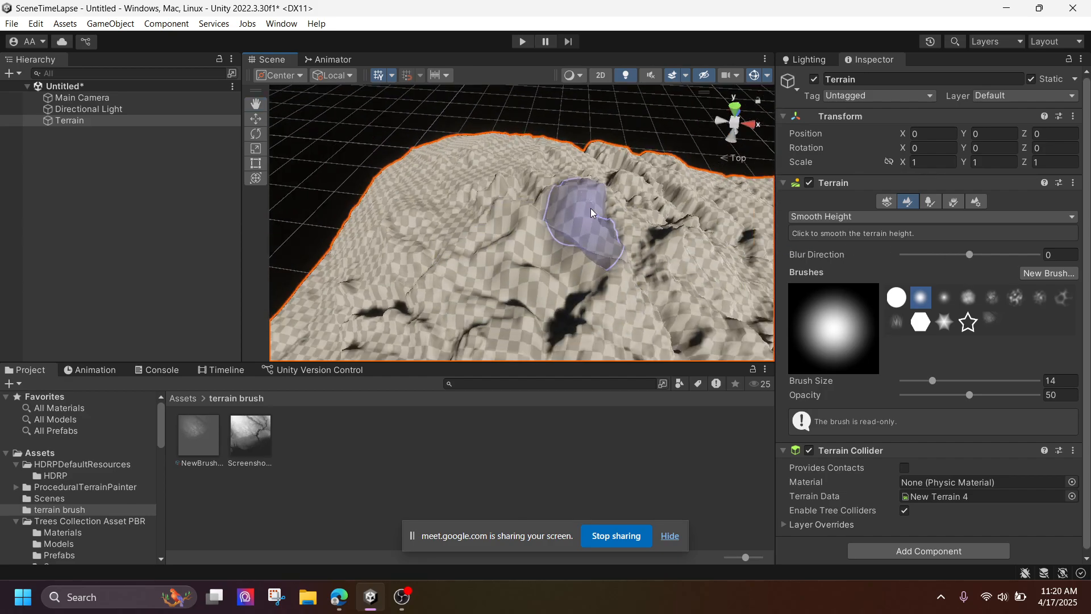
# Switch the terrain tool to Set Height and flatten a basin into the mountain at world height 0
pyautogui.click(845, 221)
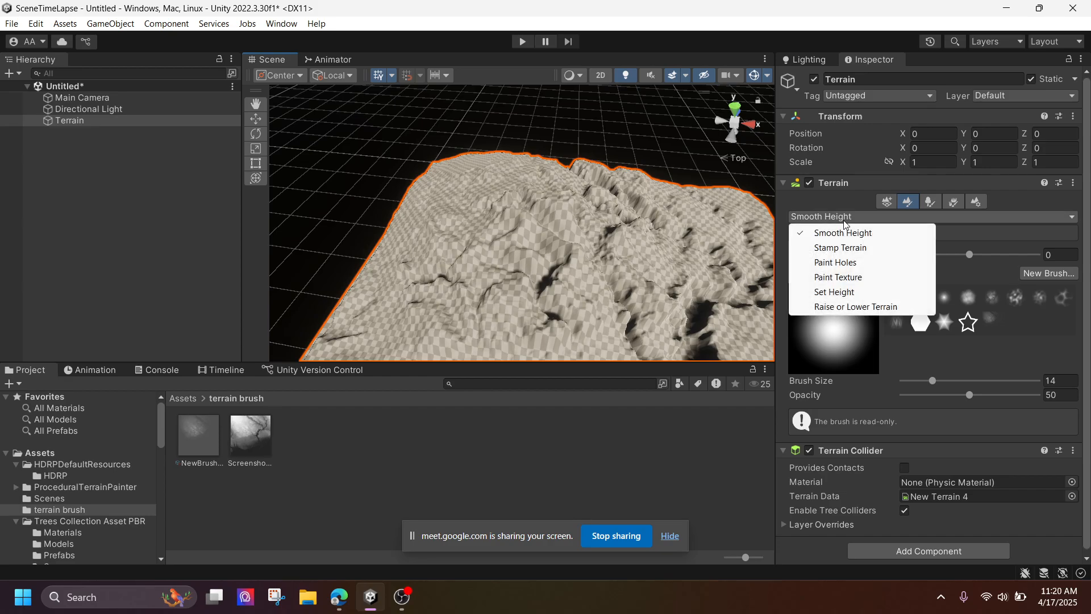
pyautogui.click(847, 292)
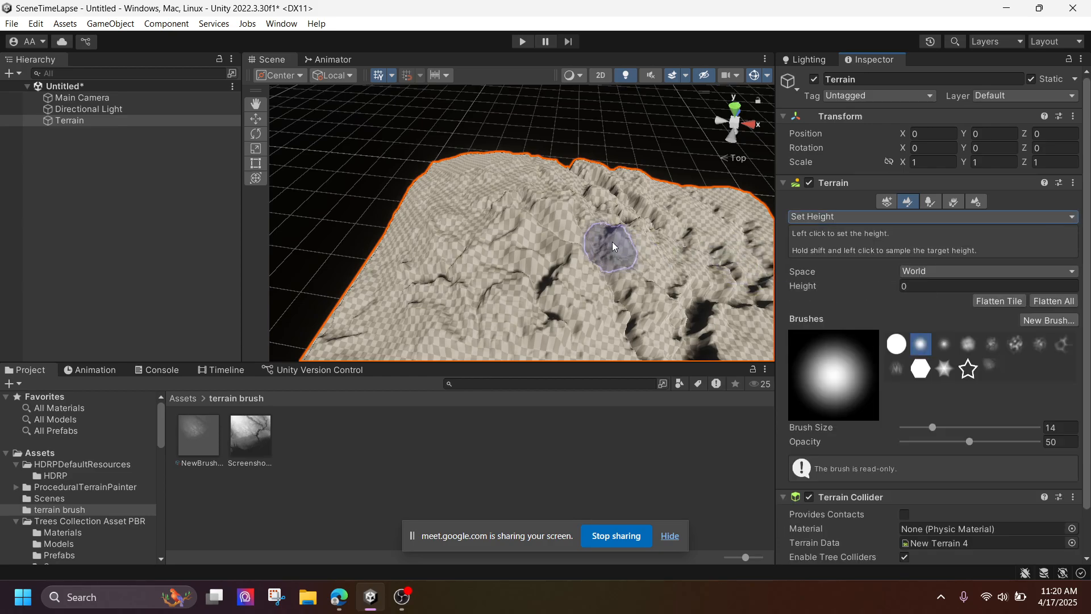
pyautogui.moveTo(612, 242)
pyautogui.mouseDown()
pyautogui.moveTo(494, 295)
pyautogui.moveTo(503, 314)
pyautogui.moveTo(487, 320)
pyautogui.mouseUp()
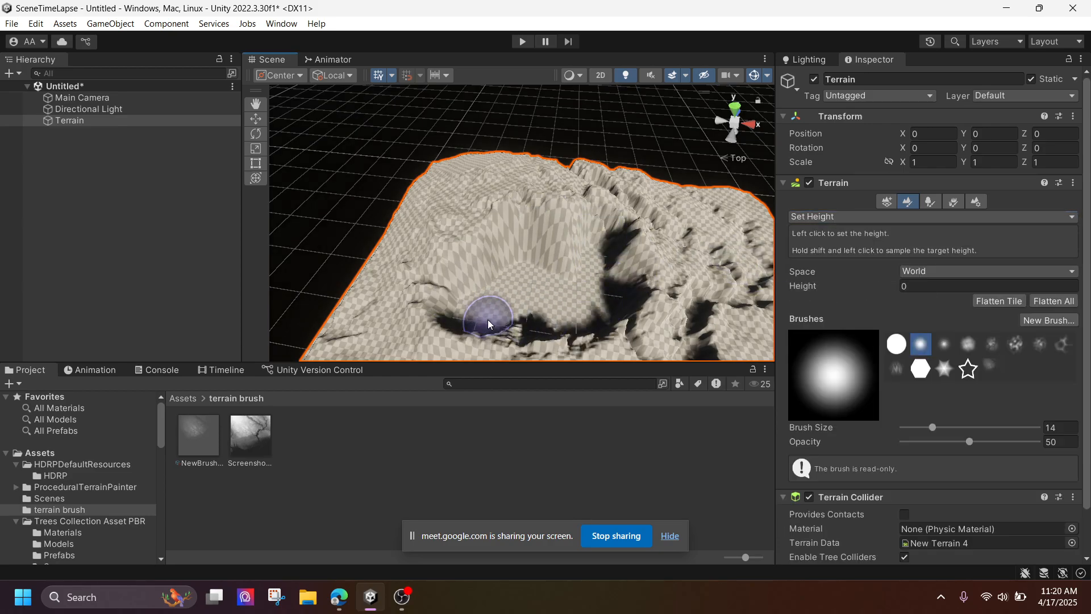
# Undo the basin flattened into the mountain with Set Height
pyautogui.scroll(5, 538, 309)
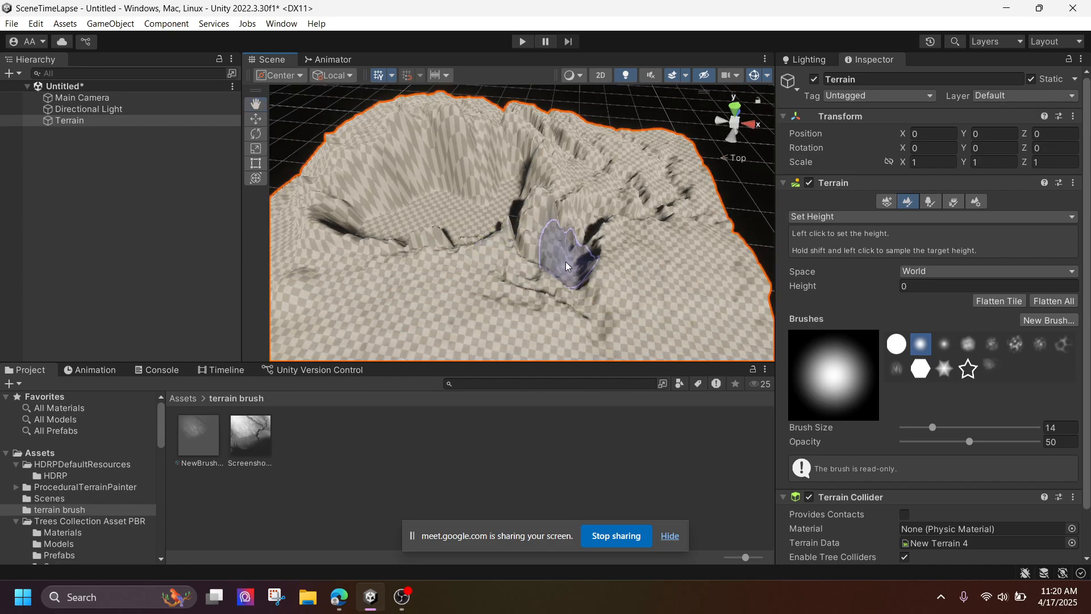
pyautogui.hotkey('ctrl', 'z')
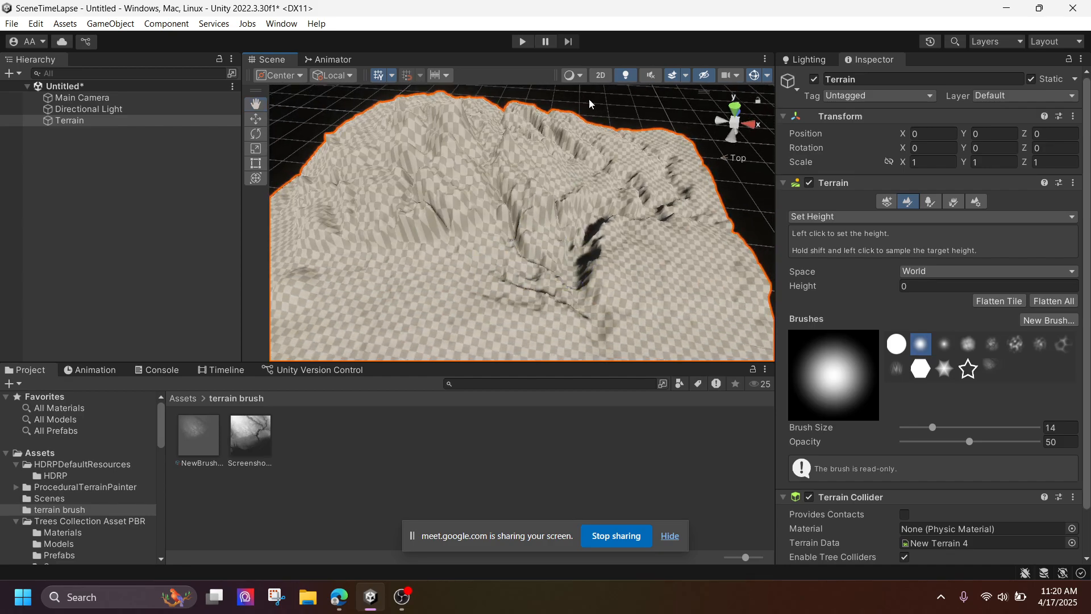
pyautogui.scroll(-2, 912, 214)
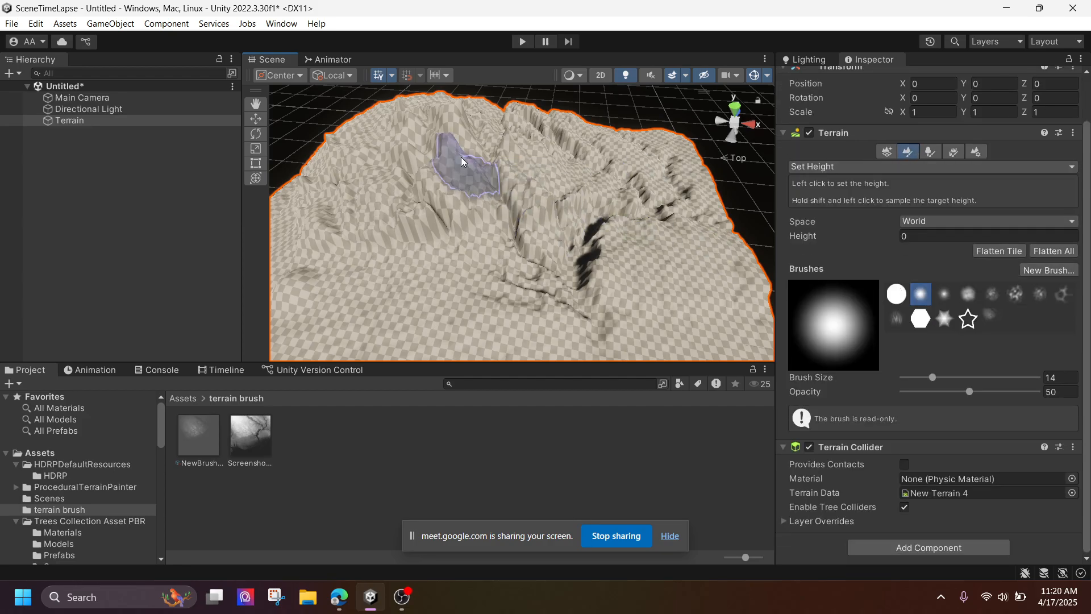
pyautogui.scroll(-5, 460, 162)
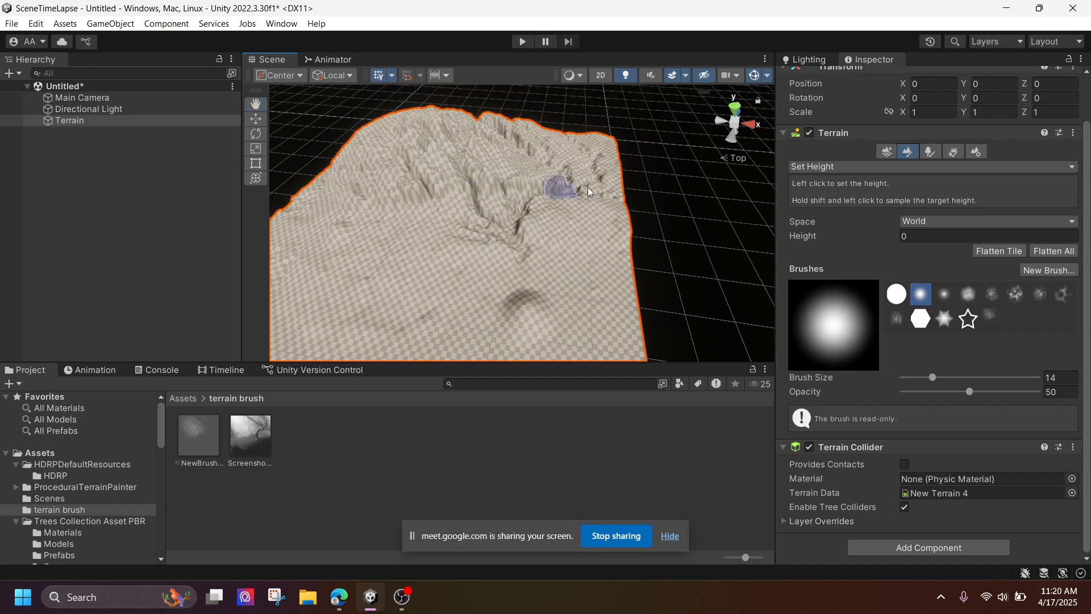
# Examine the sculpted mountain and the flat ground of the terrain from several angles and distances
pyautogui.click(931, 151)
pyautogui.scroll(5, 511, 171)
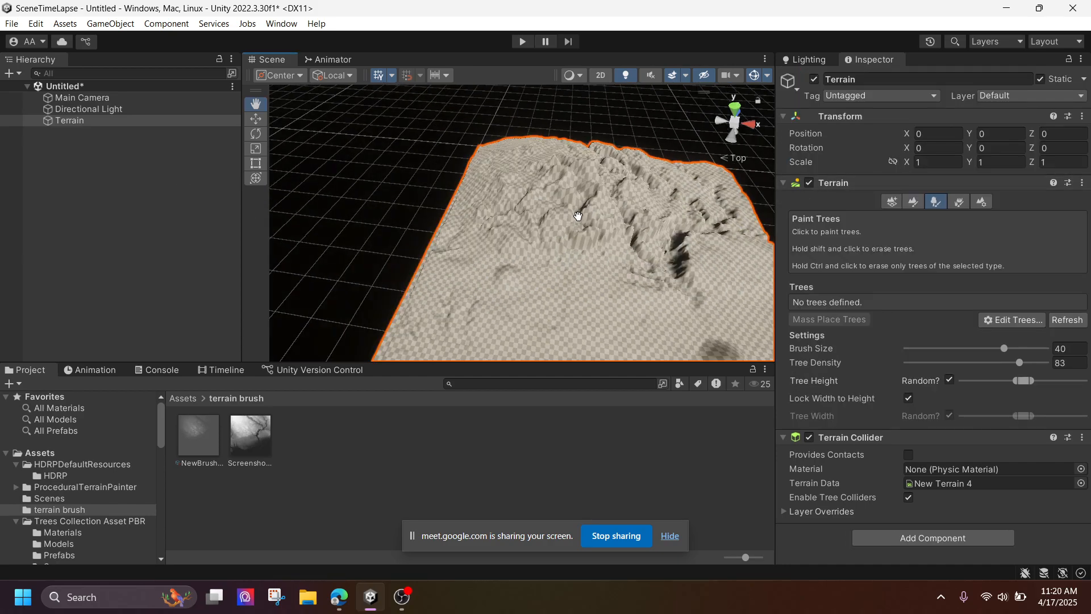
pyautogui.click(913, 201)
pyautogui.scroll(5, 629, 267)
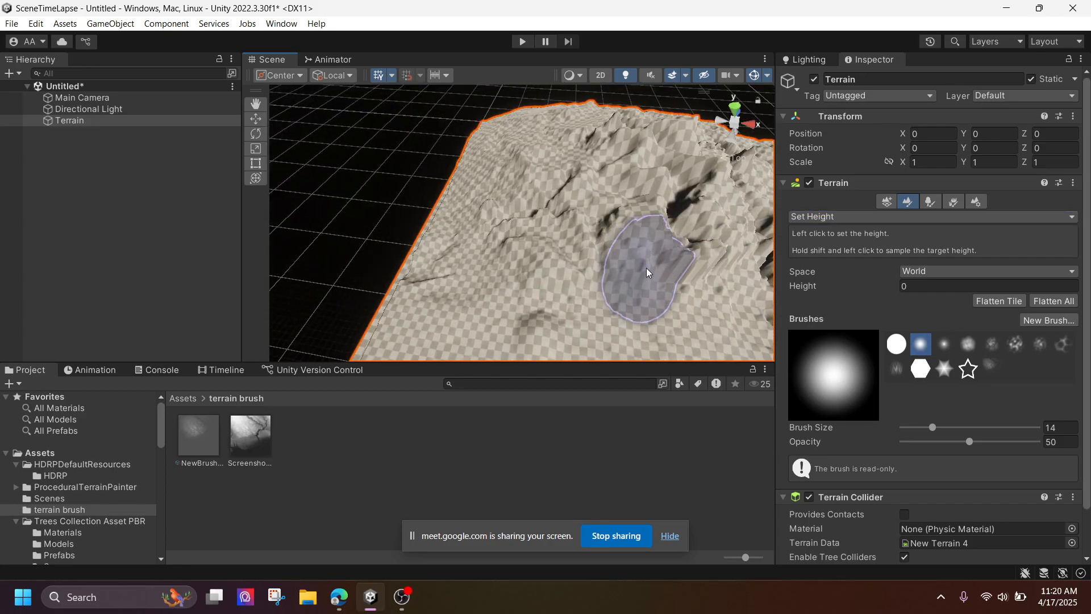
pyautogui.moveTo(646, 267); pyautogui.dragTo(608, 228, button='middle')
pyautogui.moveTo(671, 283); pyautogui.dragTo(609, 228, button='middle')
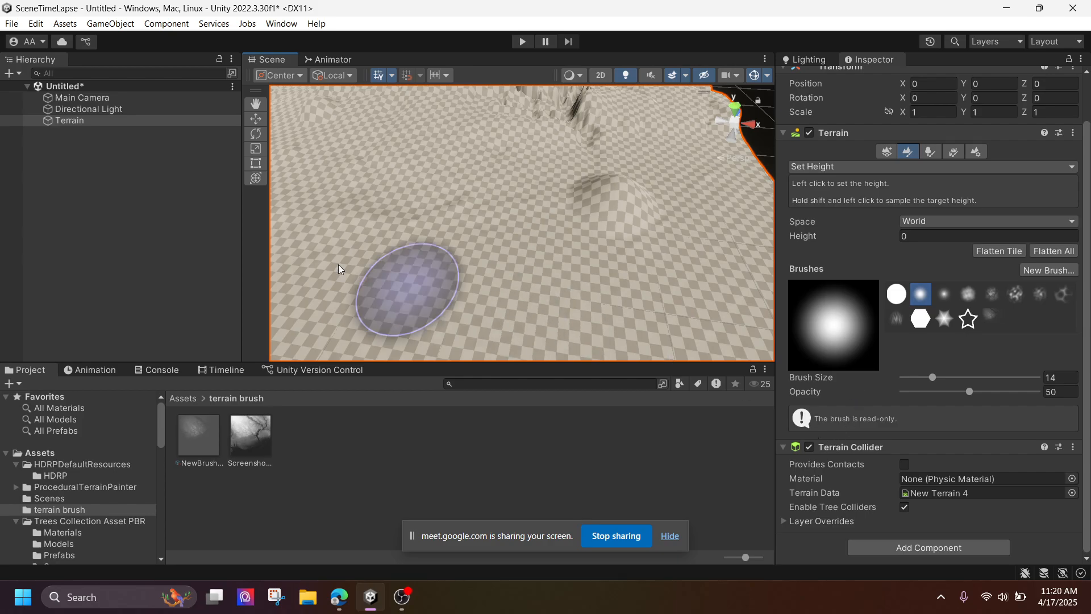
pyautogui.scroll(-5, 540, 197)
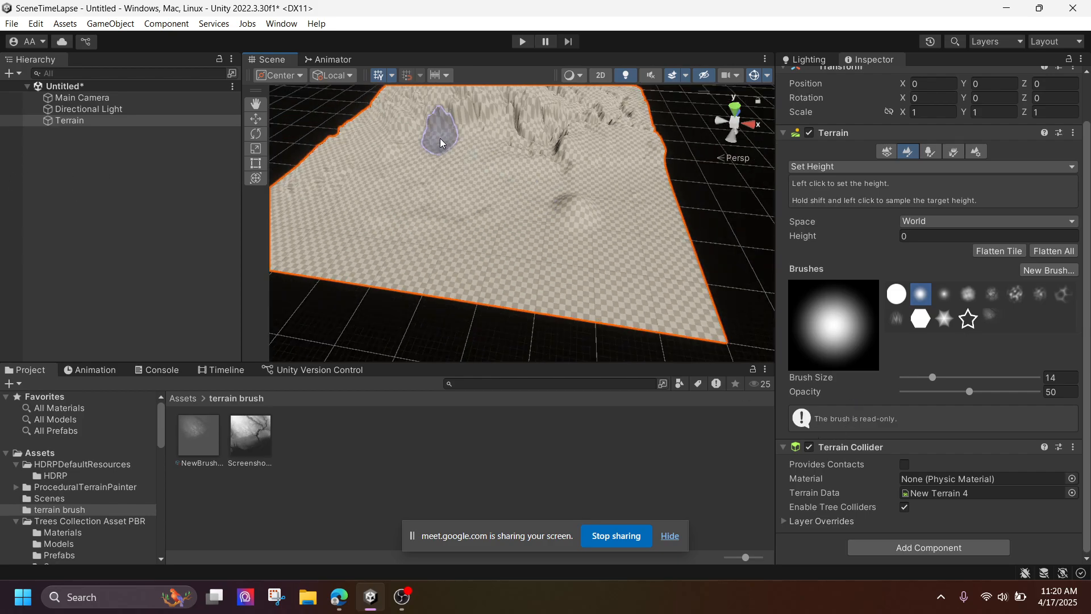
pyautogui.keyDown('alt'); pyautogui.moveTo(440, 138); pyautogui.dragTo(440, 207); pyautogui.keyUp('alt')
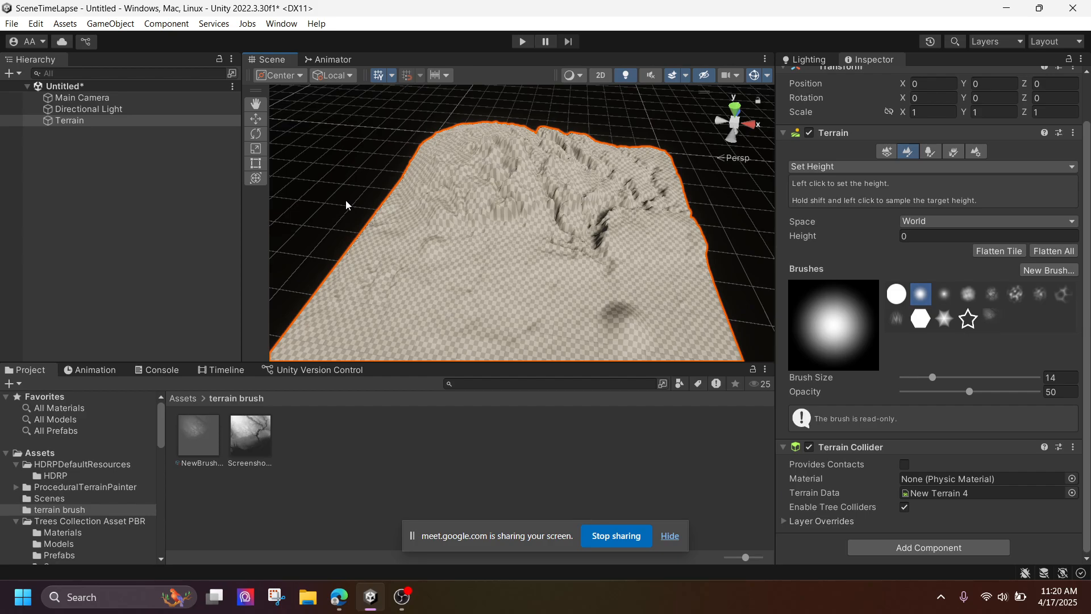
pyautogui.scroll(6, 543, 271)
pyautogui.scroll(-4, 523, 247)
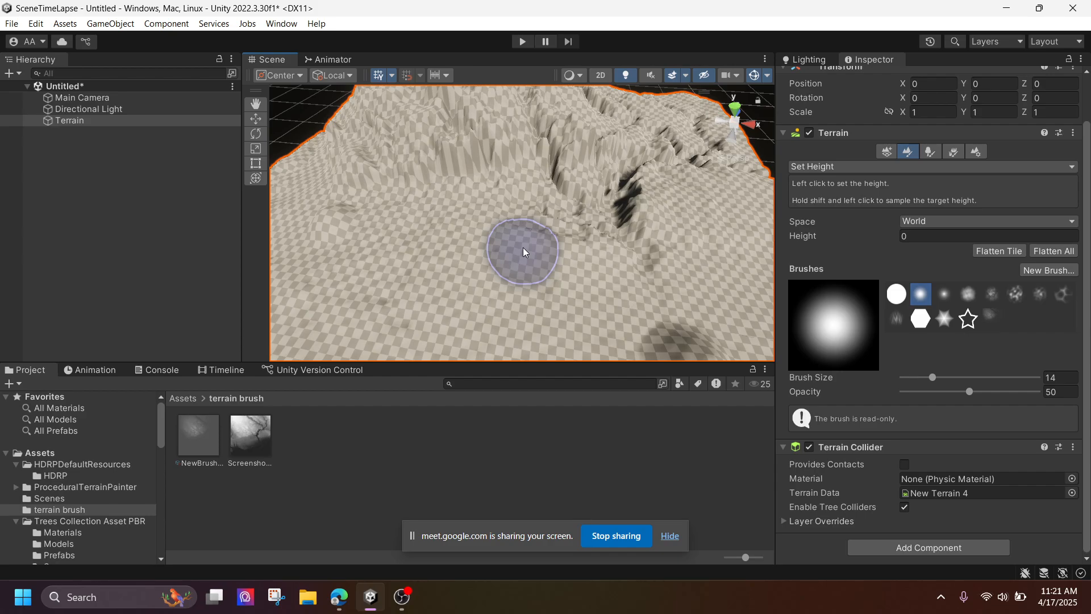
# Create an empty object named "terrain parent" and nest the Terrain object under it
pyautogui.rightClick(90, 169)
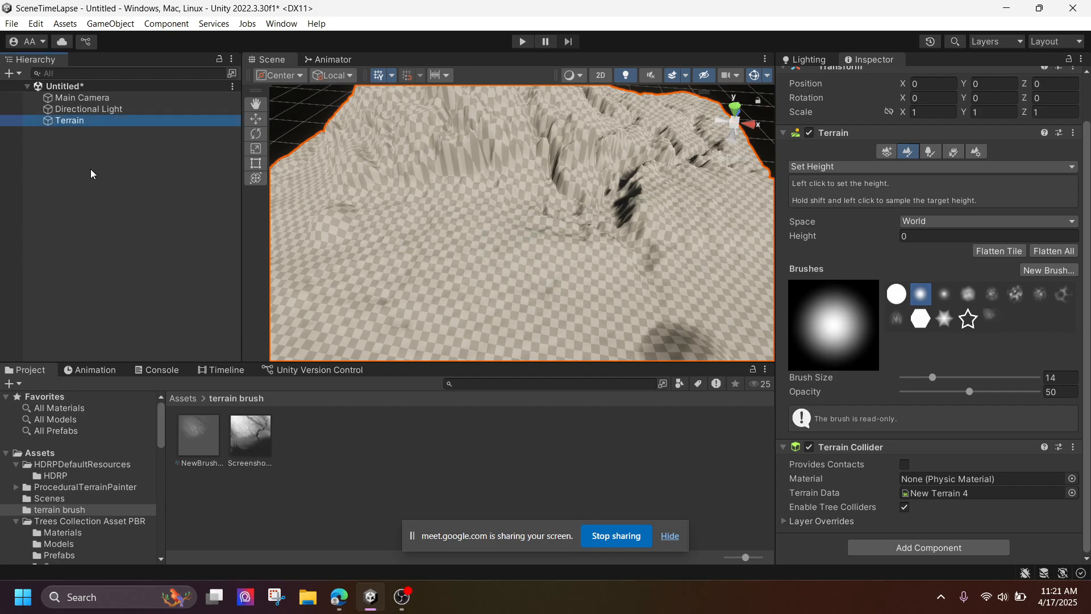
pyautogui.click(141, 357)
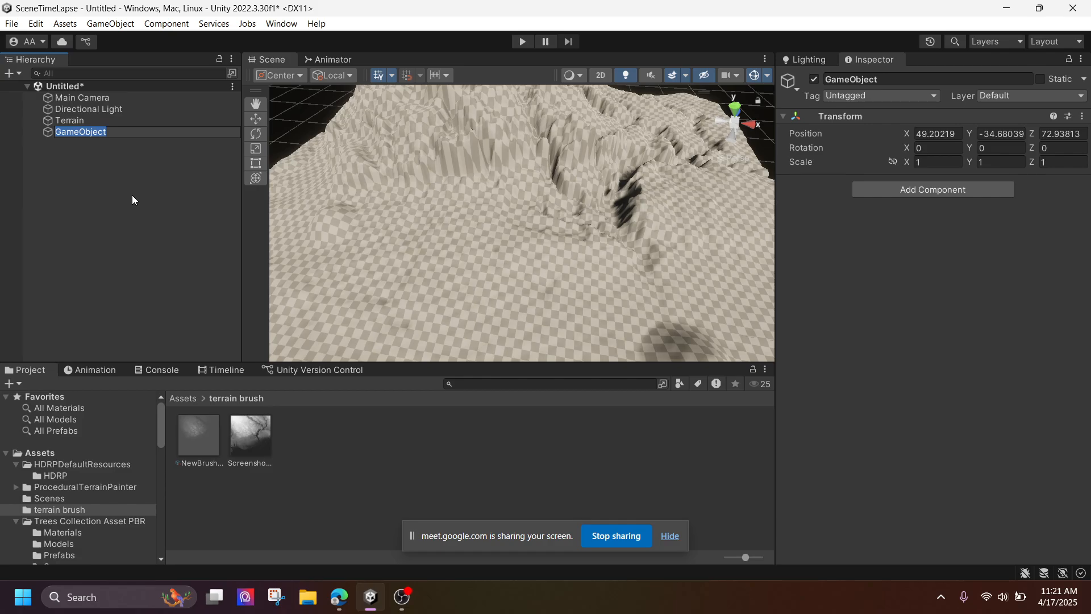
pyautogui.write('terrain parent')
pyautogui.press('Return')
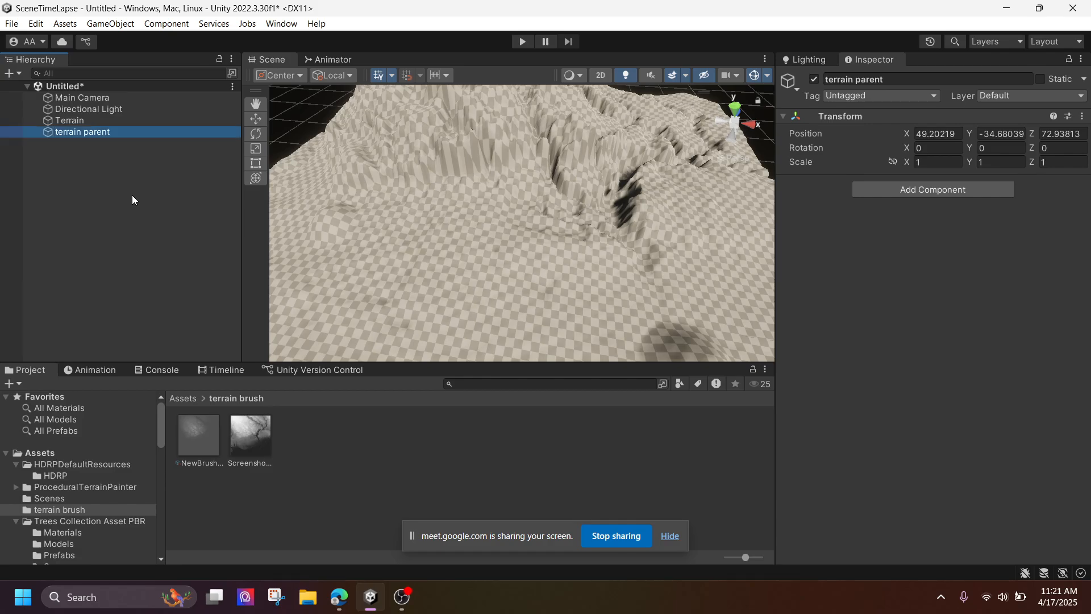
pyautogui.moveTo(84, 118); pyautogui.dragTo(93, 135)
pyautogui.click(153, 122)
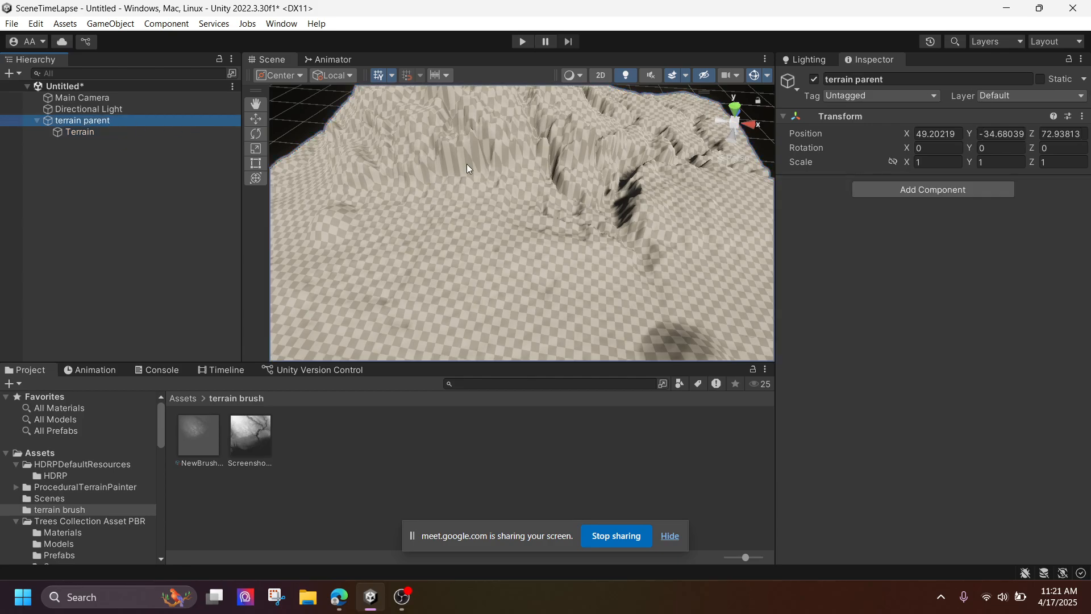
# Switch to the Edge browser and search the Unity Asset Store for "terrain painter"
pyautogui.click(954, 189)
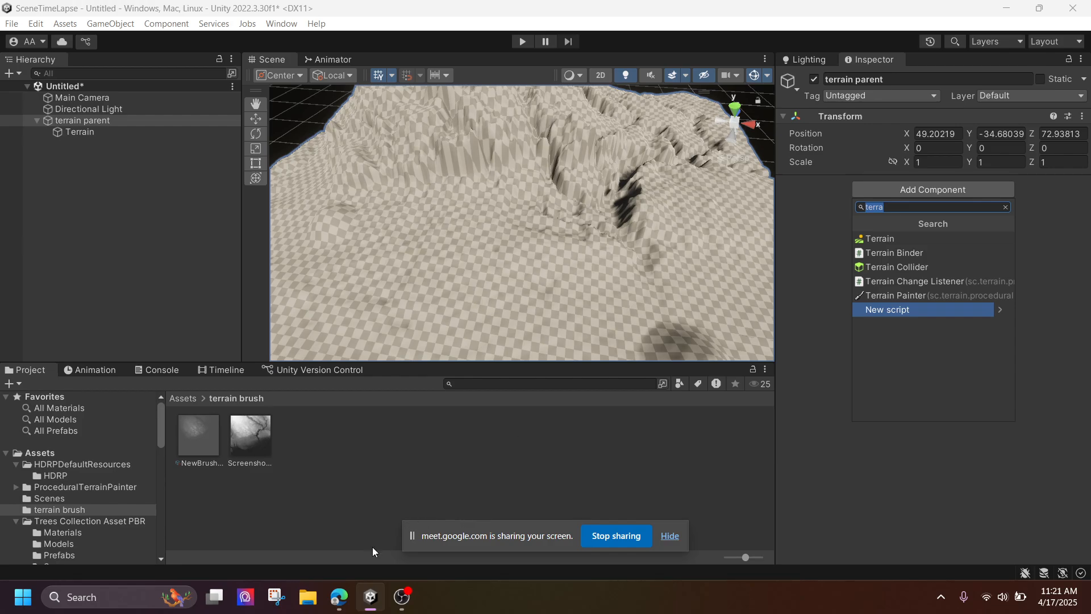
pyautogui.moveTo(339, 597)
pyautogui.click(285, 540)
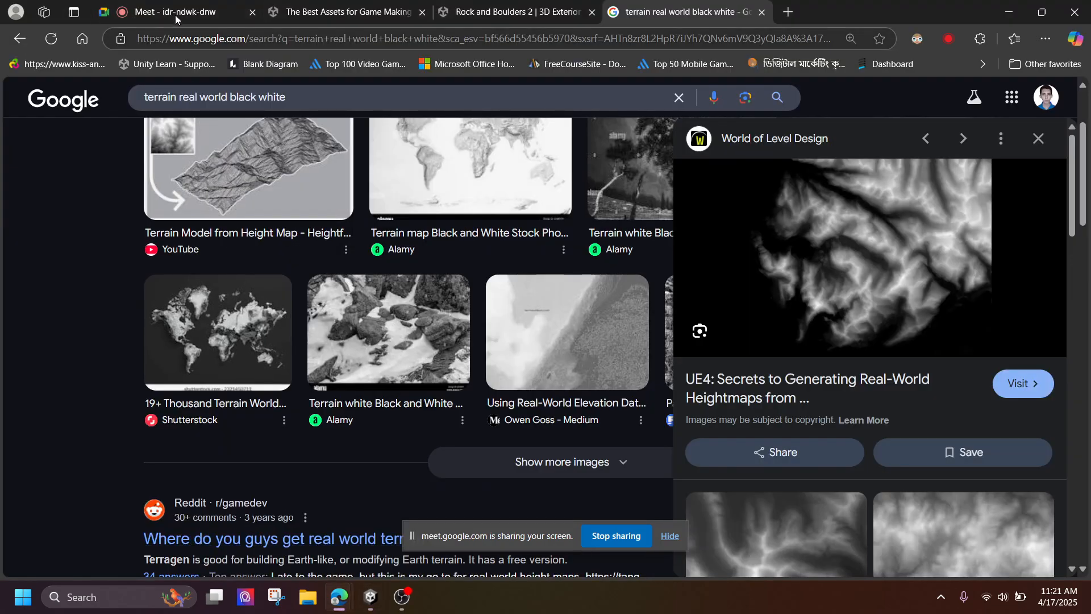
pyautogui.click(343, 12)
pyautogui.scroll(10, 347, 170)
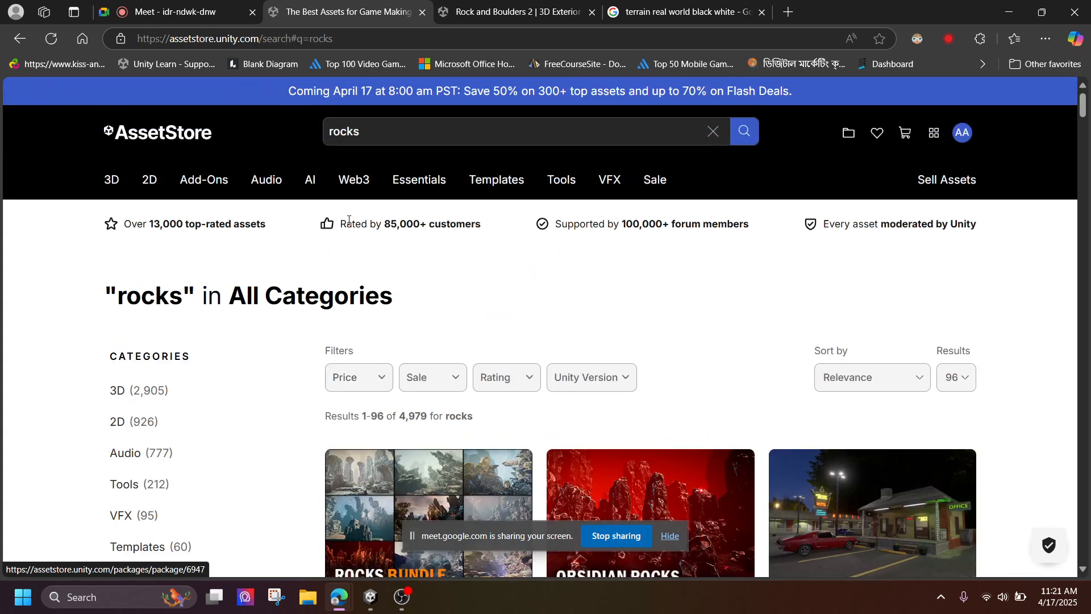
pyautogui.doubleClick(363, 131)
pyautogui.write('ter')
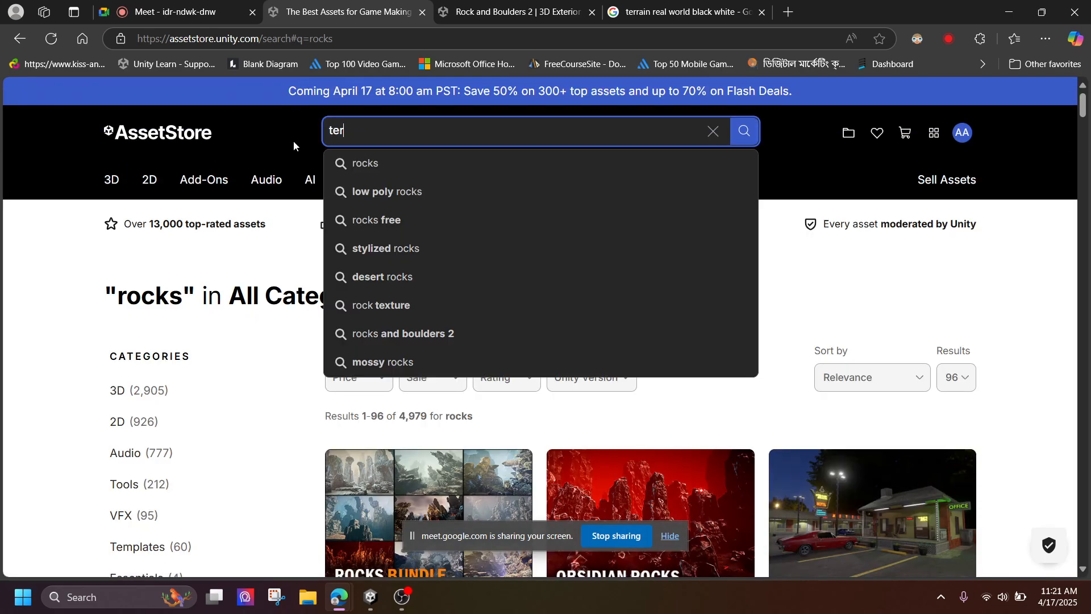
pyautogui.write('rain painter')
pyautogui.press('Return')
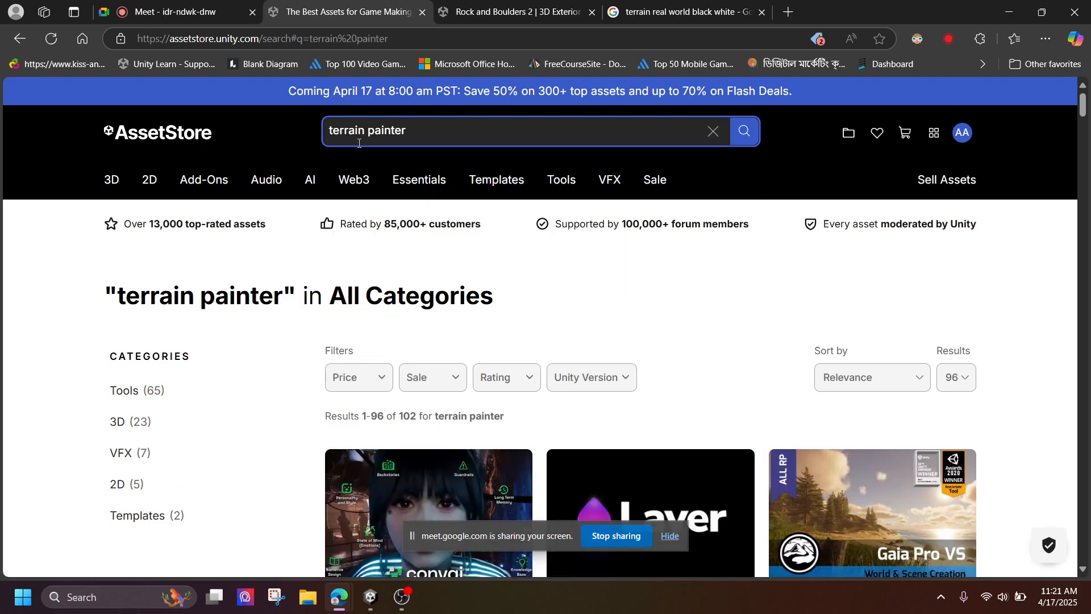
# Open the Procedural Terrain Painter asset page from the search results and view its details
pyautogui.scroll(-6, 460, 294)
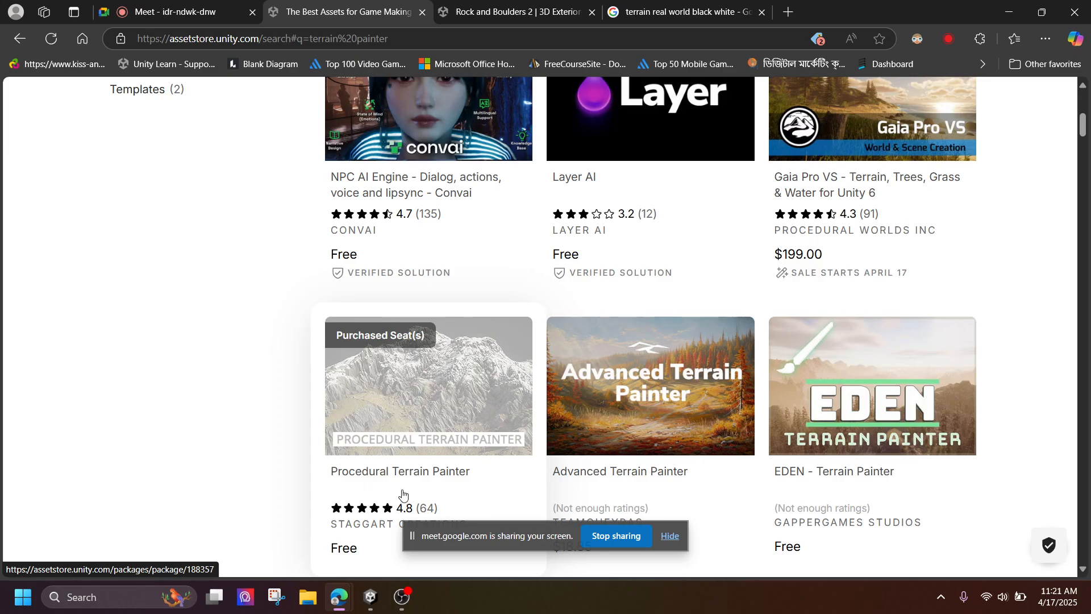
pyautogui.scroll(-2, 402, 494)
pyautogui.click(404, 336)
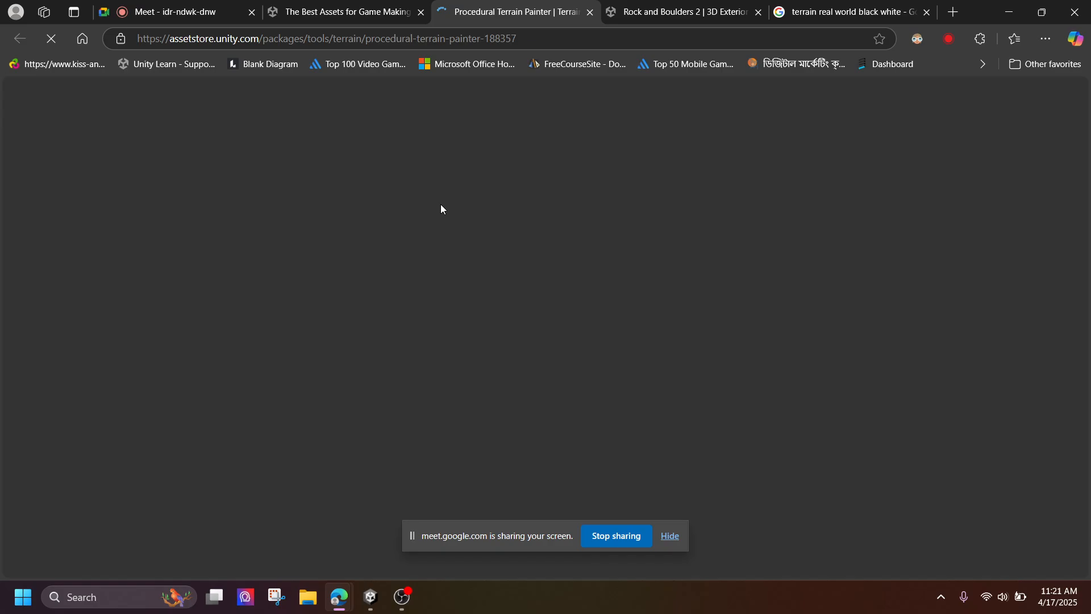
pyautogui.scroll(-1, 536, 332)
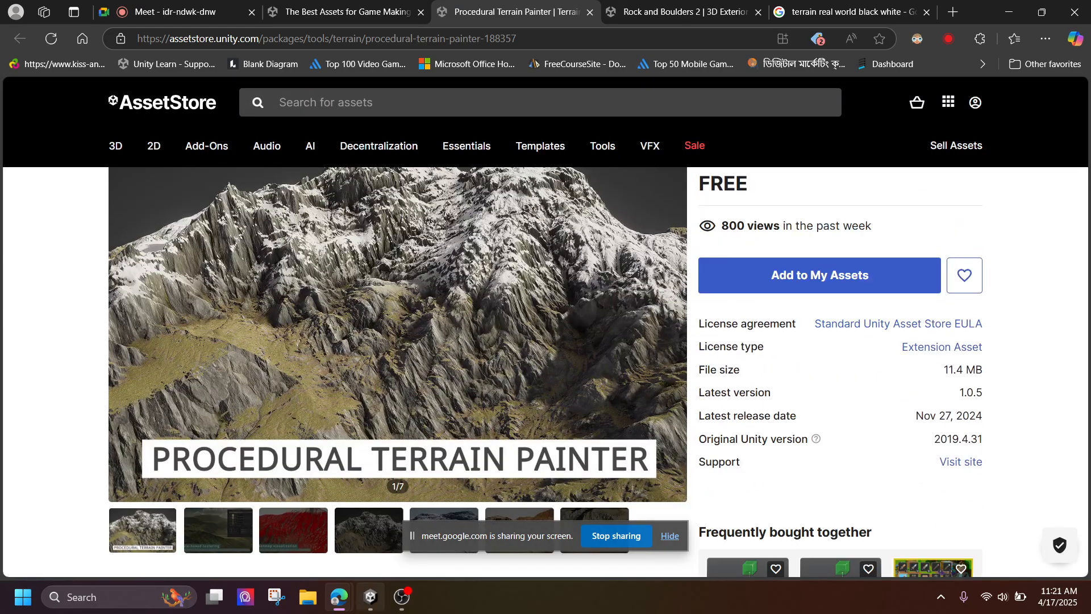
# Return to Unity and add the Terrain Painter component to the terrain parent object
pyautogui.hotkey('alt', 'Tab')
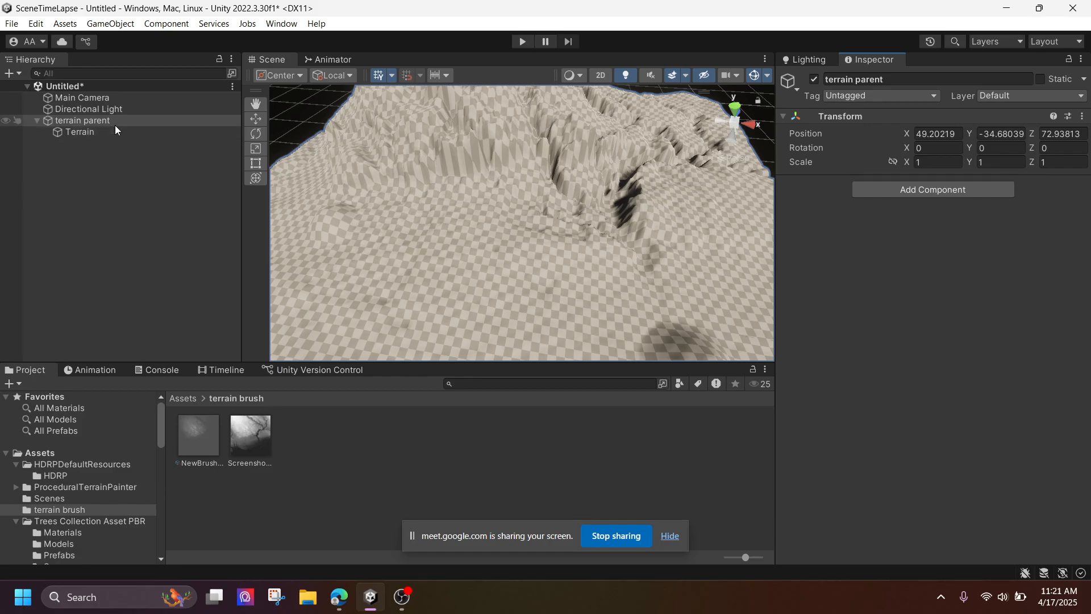
pyautogui.click(922, 192)
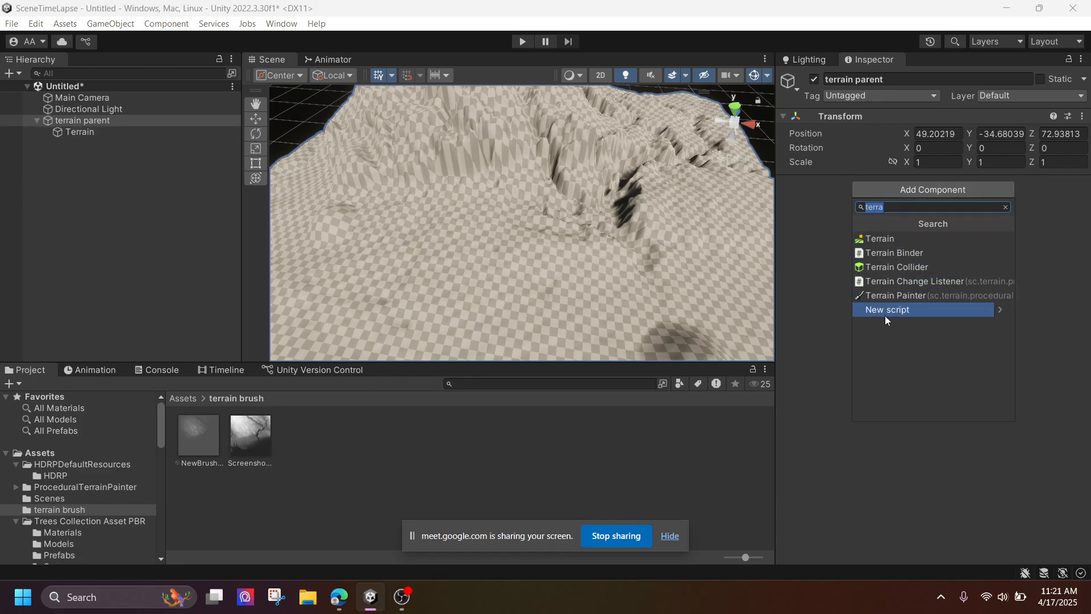
pyautogui.click(917, 297)
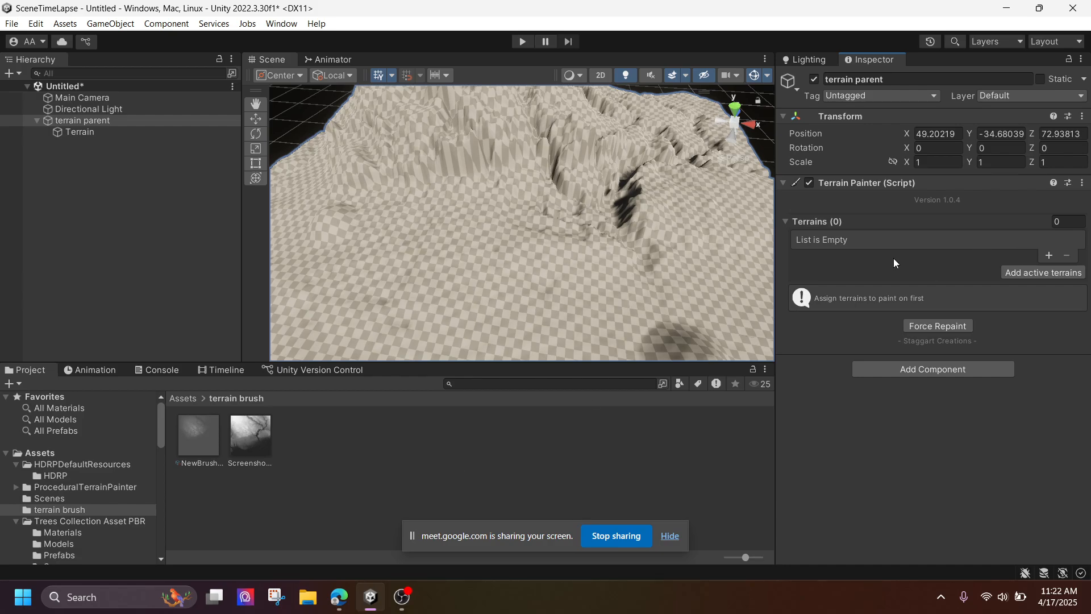
# Add an entry to the Terrain Painter's Terrains list and assign the Terrain object to it
pyautogui.scroll(-4, 547, 263)
pyautogui.moveTo(538, 250)
pyautogui.mouseDown(button='middle')
pyautogui.moveTo(497, 251)
pyautogui.moveTo(535, 245)
pyautogui.mouseUp(button='middle')
pyautogui.scroll(3, 503, 249)
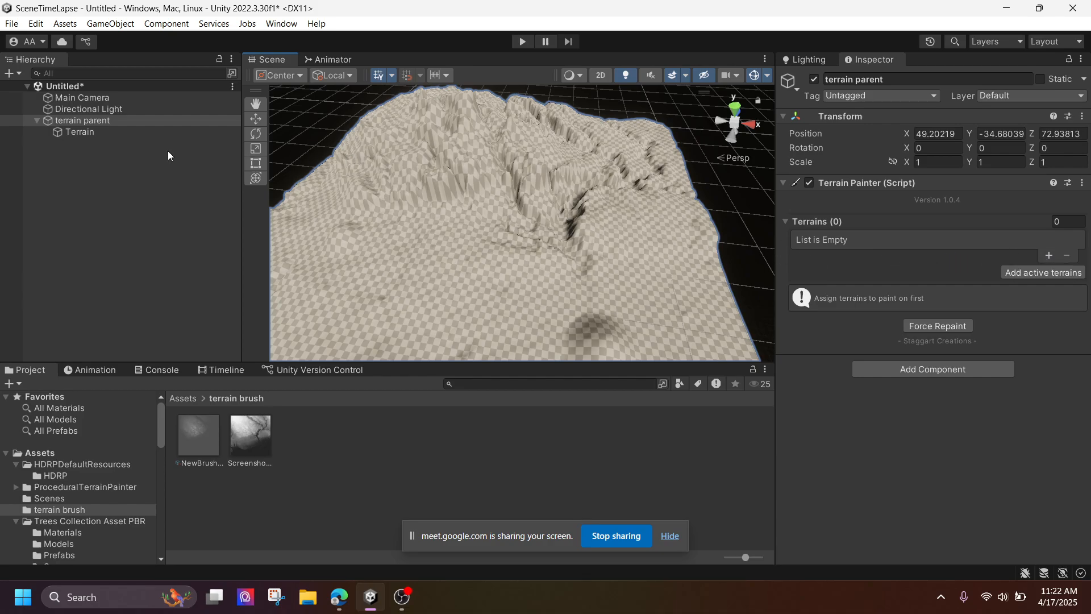
pyautogui.click(1049, 255)
pyautogui.moveTo(79, 131); pyautogui.dragTo(959, 265)
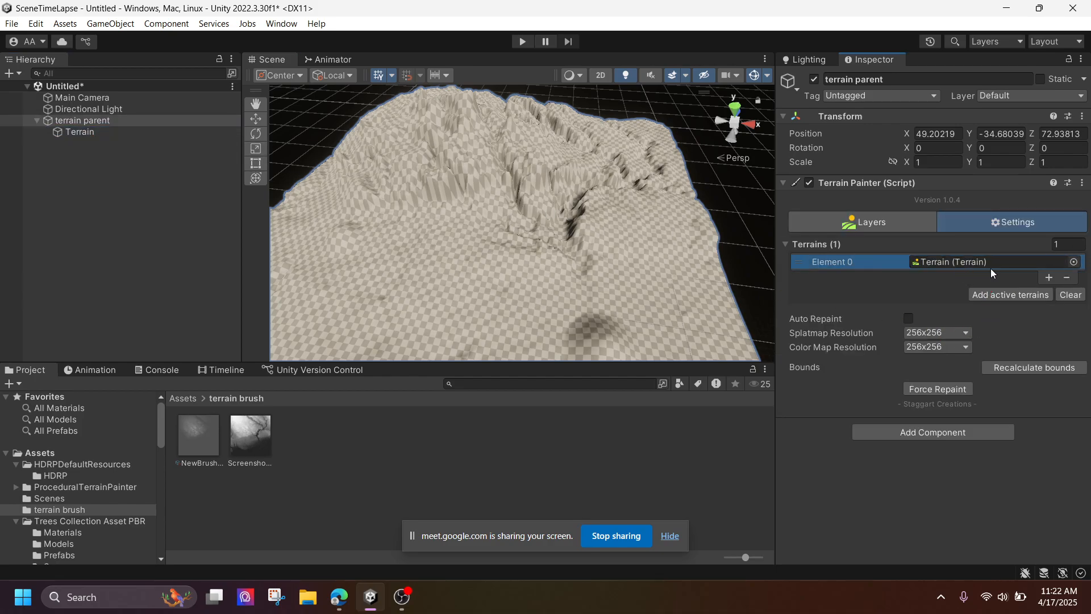
# Add Cliffs as the Terrain Painter's base layer and Dirt as a second layer above it
pyautogui.click(859, 230)
pyautogui.click(1058, 377)
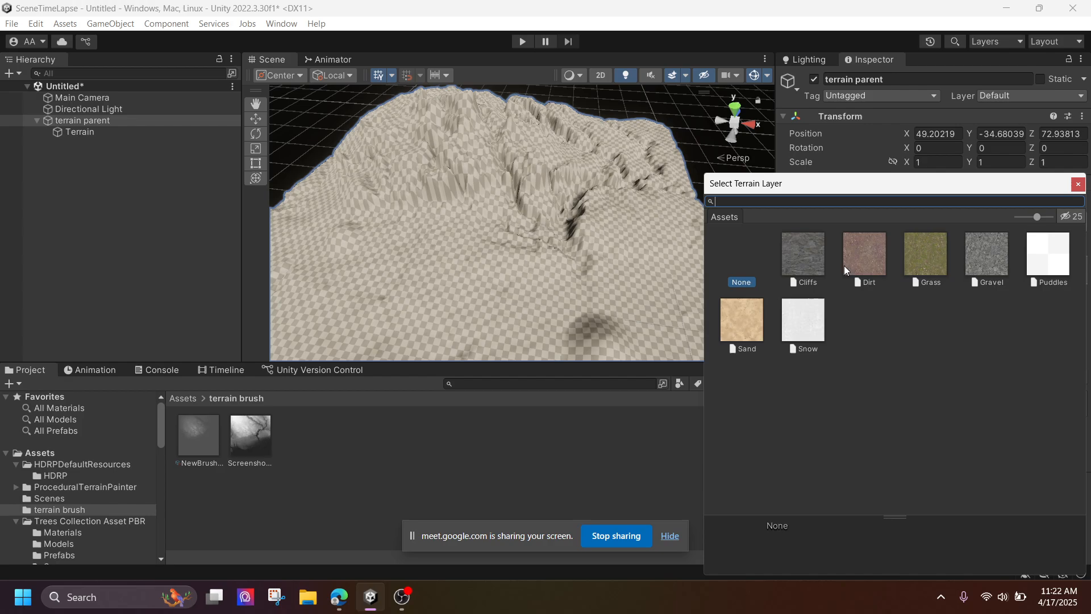
pyautogui.doubleClick(807, 256)
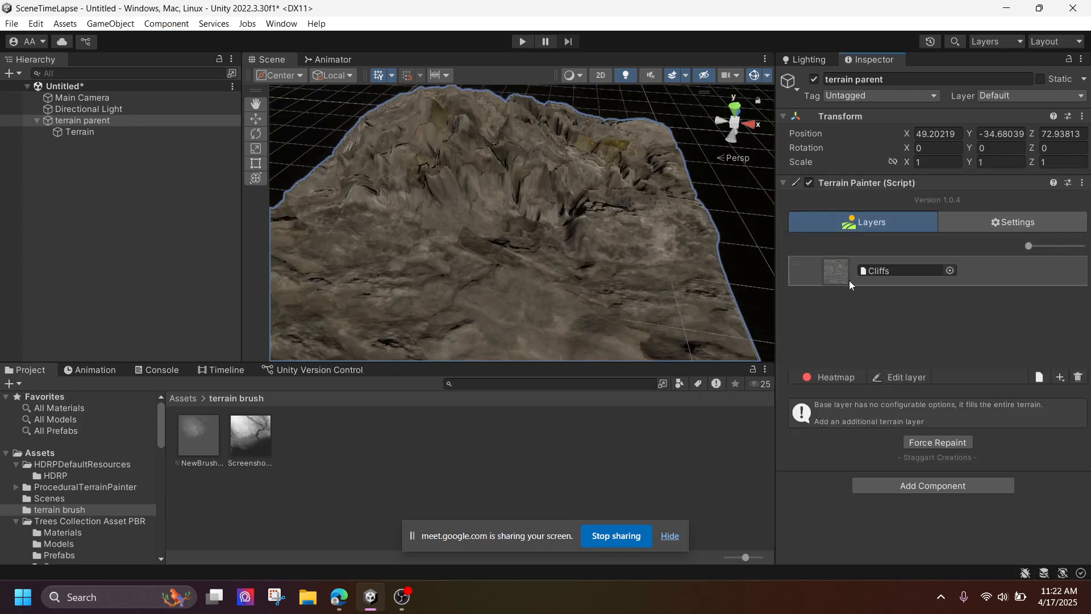
pyautogui.click(1060, 377)
pyautogui.click(864, 256)
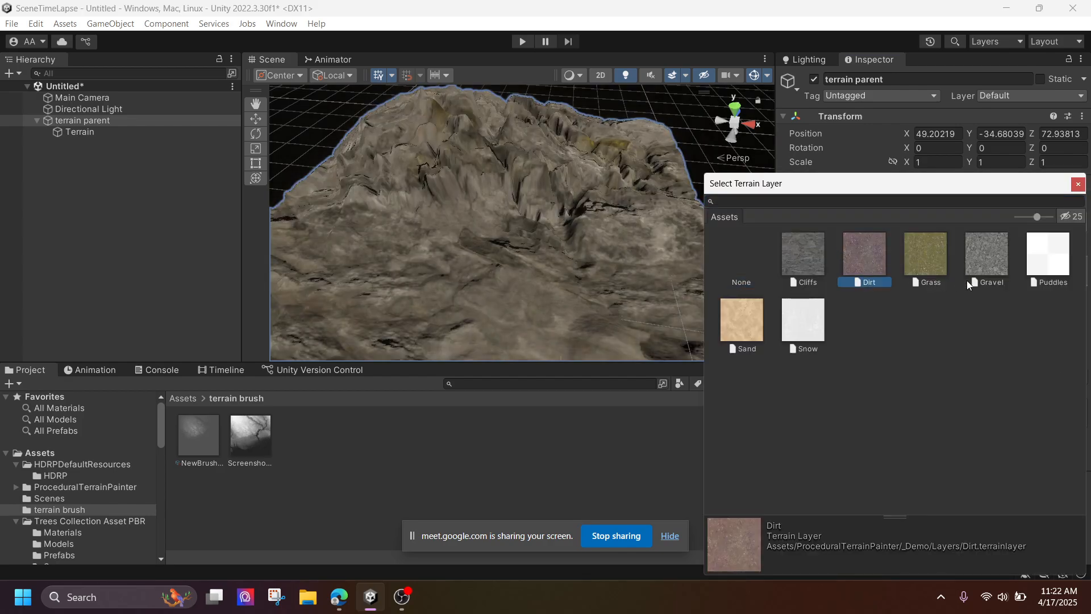
pyautogui.doubleClick(864, 255)
# Add Grass and Snow terrain layers above the Dirt layer in the Terrain Painter
pyautogui.click(1058, 377)
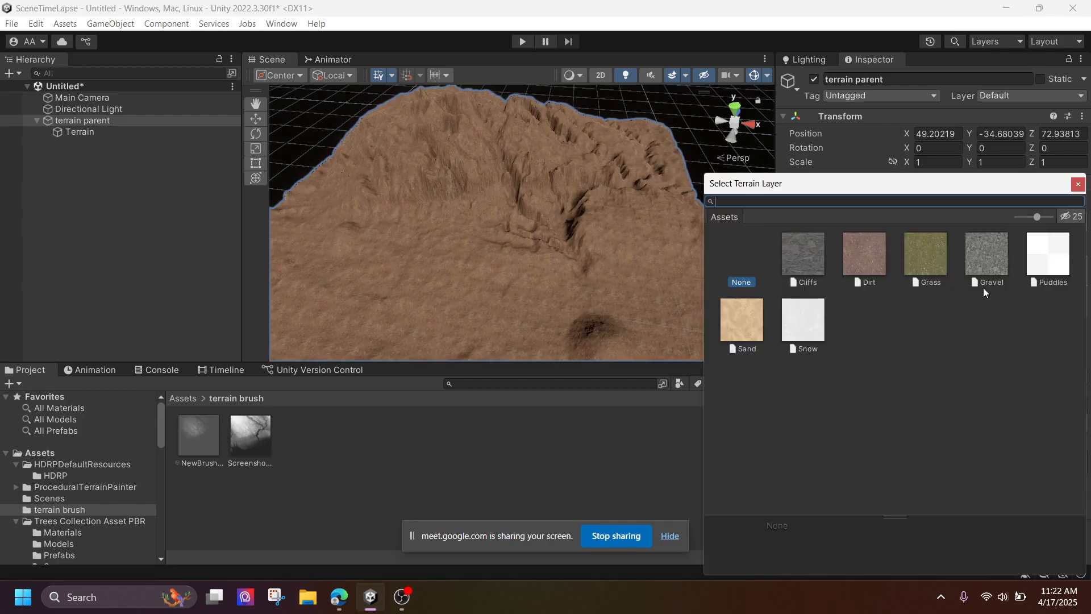
pyautogui.click(938, 257)
pyautogui.click(1076, 186)
pyautogui.click(1056, 378)
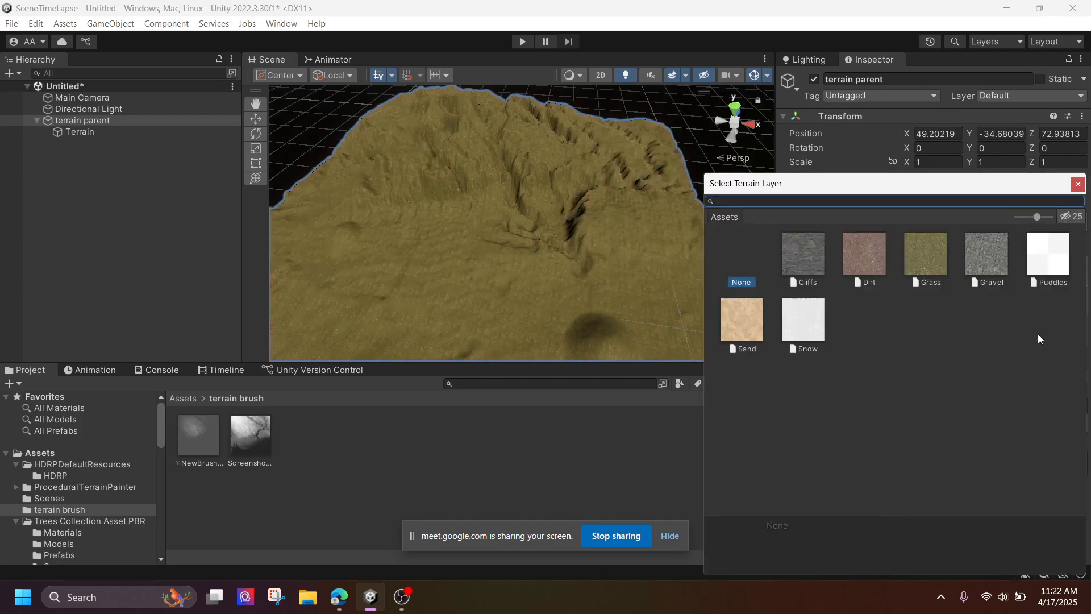
pyautogui.click(814, 321)
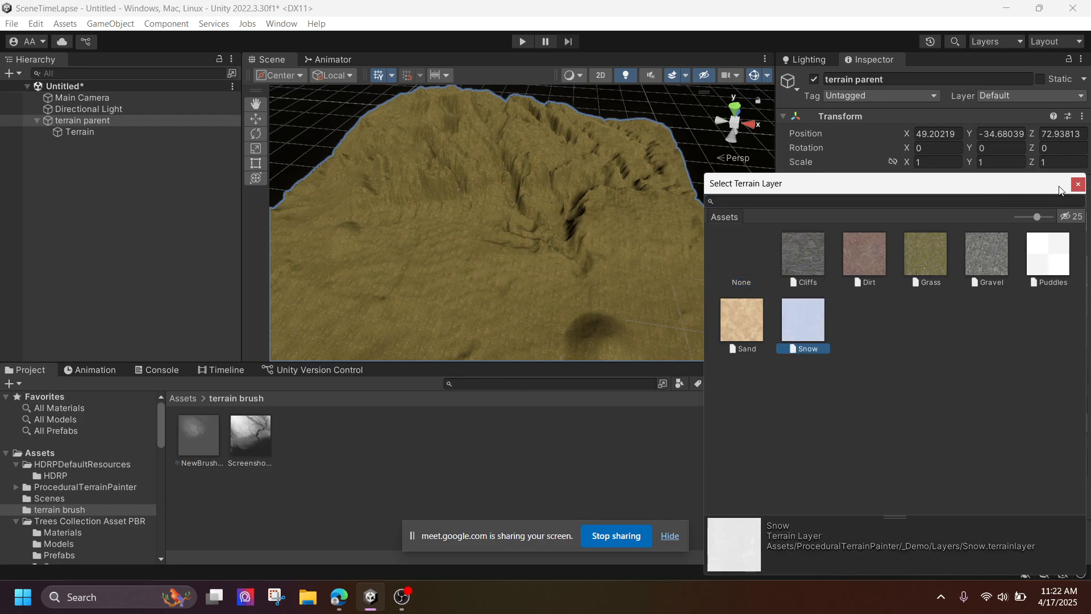
pyautogui.click(1078, 184)
# Add a Sand terrain layer above the Snow layer in the Terrain Painter
pyautogui.click(1050, 440)
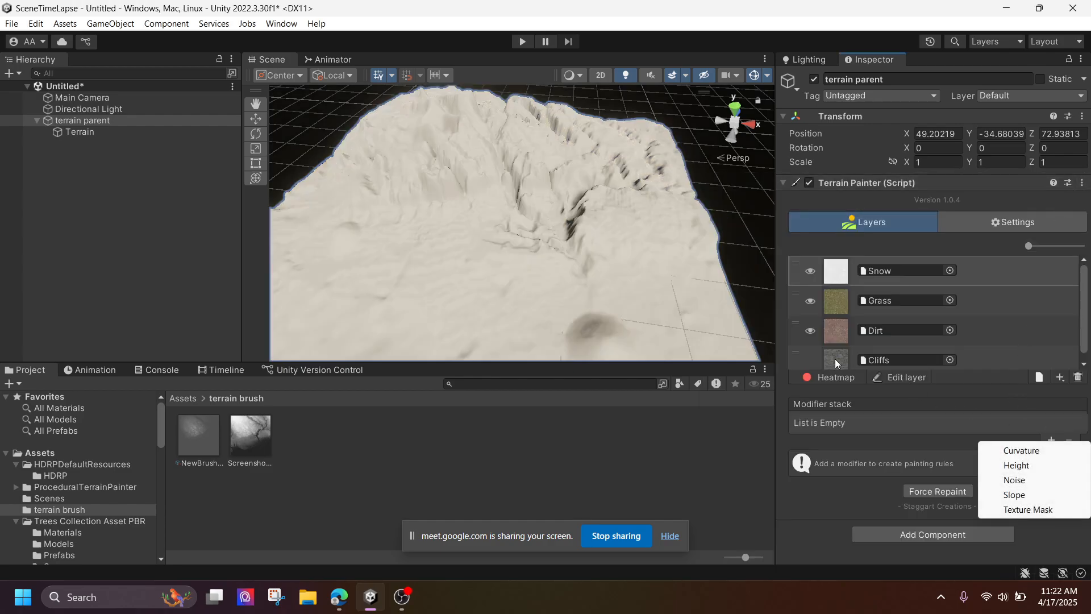
pyautogui.click(1060, 378)
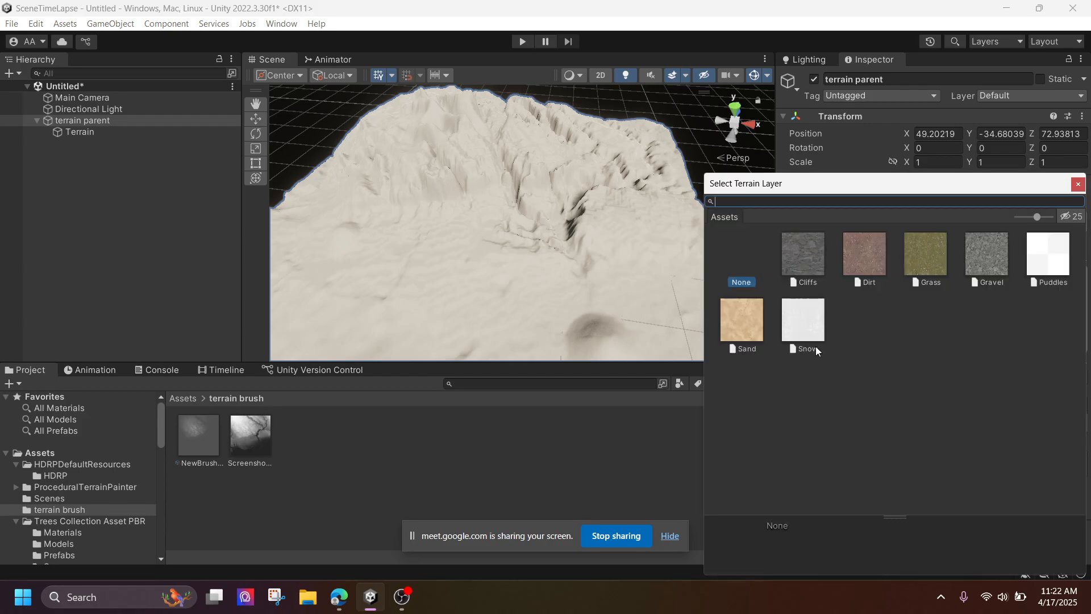
pyautogui.click(739, 321)
pyautogui.click(1078, 185)
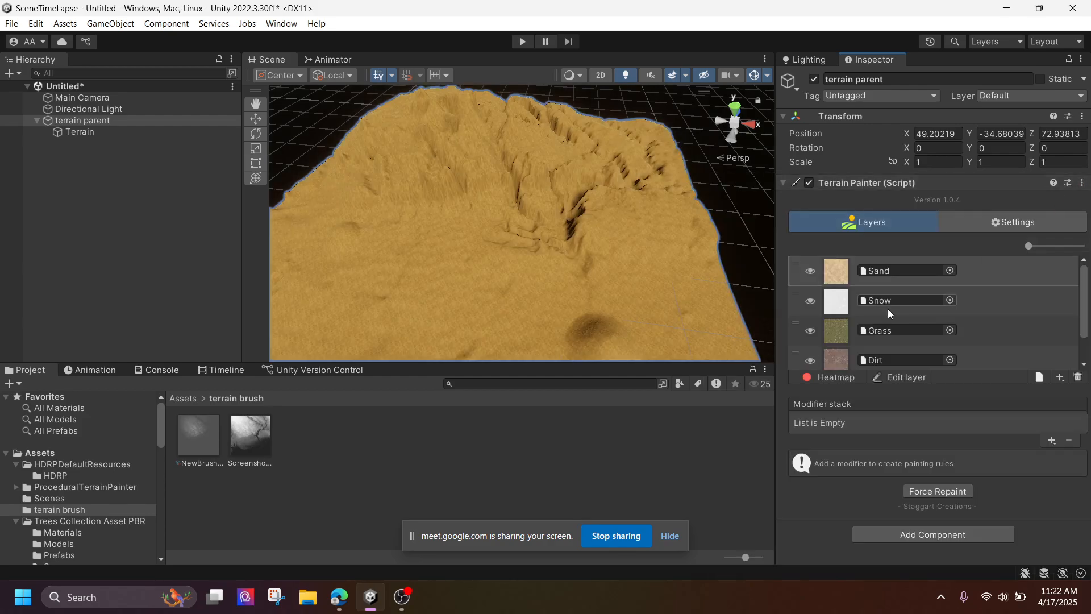
# Add a Height modifier to the Sand layer and set its Max to 20
pyautogui.scroll(-5, 535, 217)
pyautogui.moveTo(528, 220); pyautogui.dragTo(545, 188, button='middle')
pyautogui.scroll(6, 507, 213)
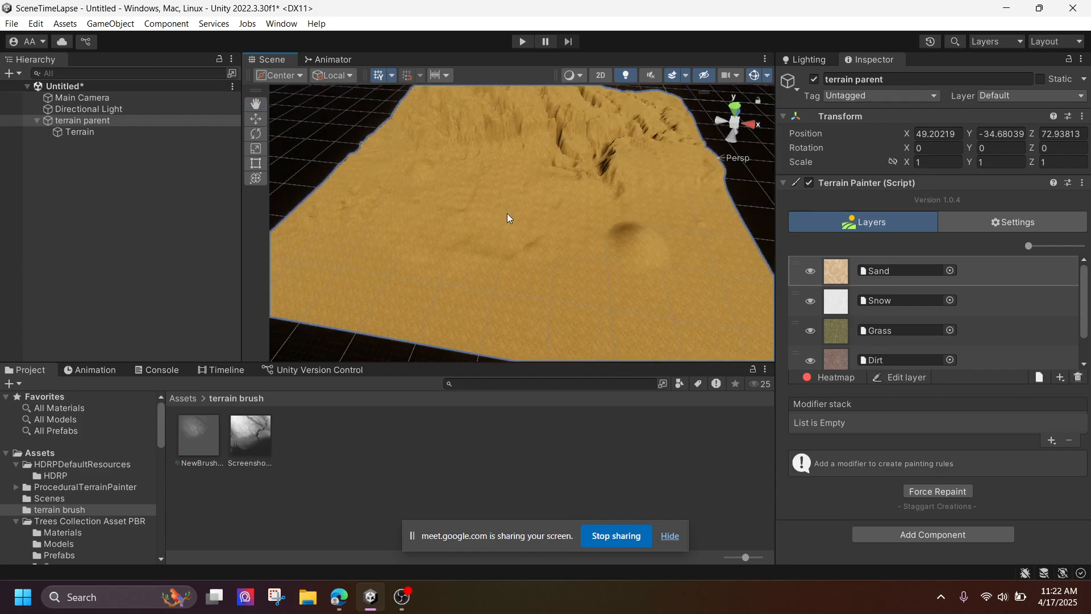
pyautogui.moveTo(553, 250); pyautogui.dragTo(536, 228, button='middle')
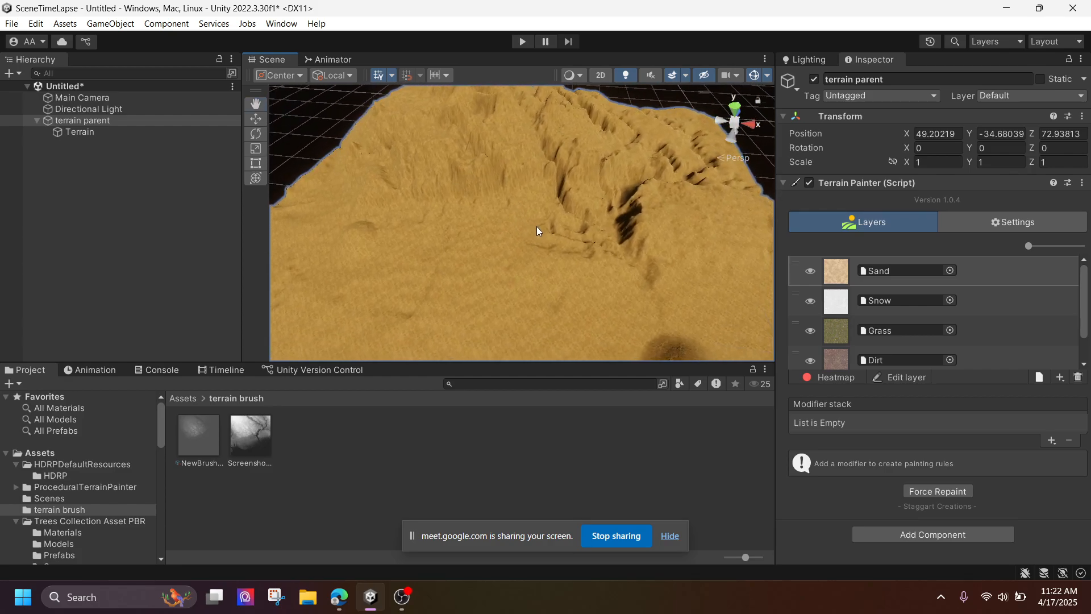
pyautogui.scroll(-3, 538, 227)
pyautogui.moveTo(618, 292); pyautogui.dragTo(583, 208, button='middle')
pyautogui.scroll(-2, 622, 236)
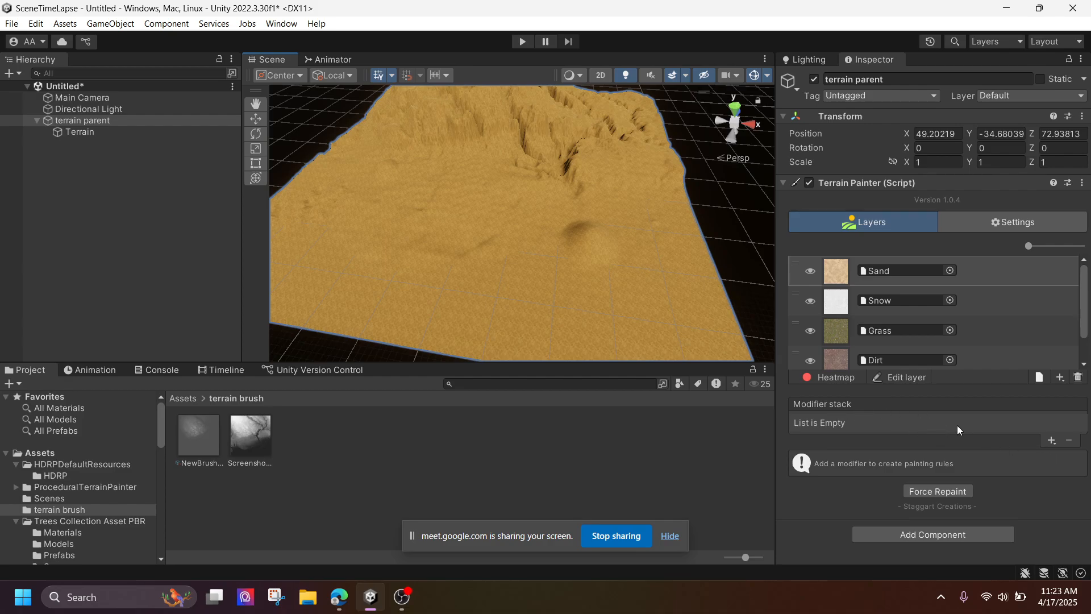
pyautogui.click(1052, 440)
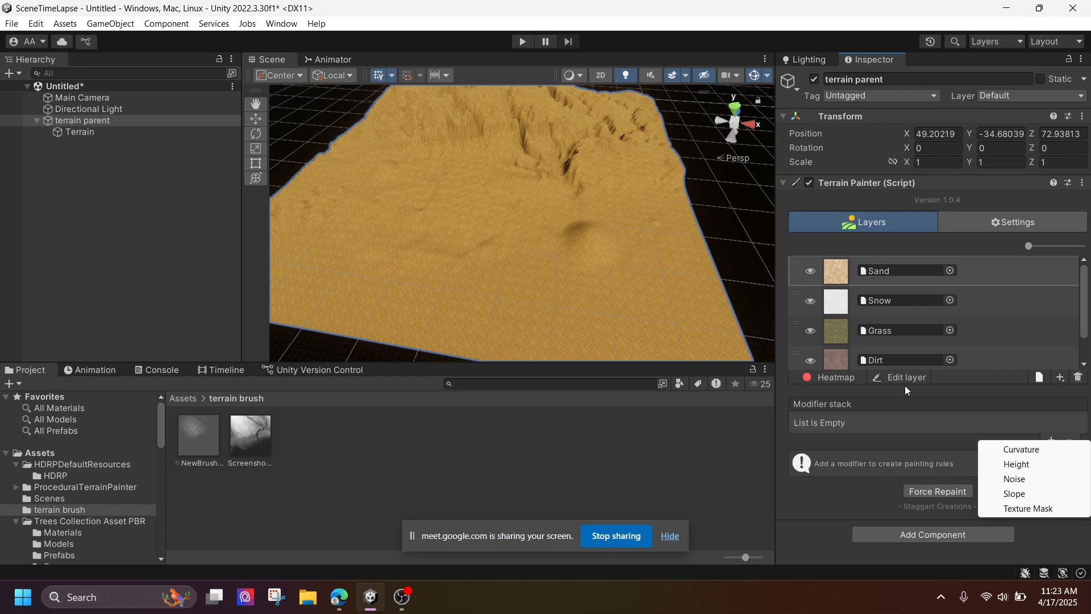
pyautogui.click(1016, 464)
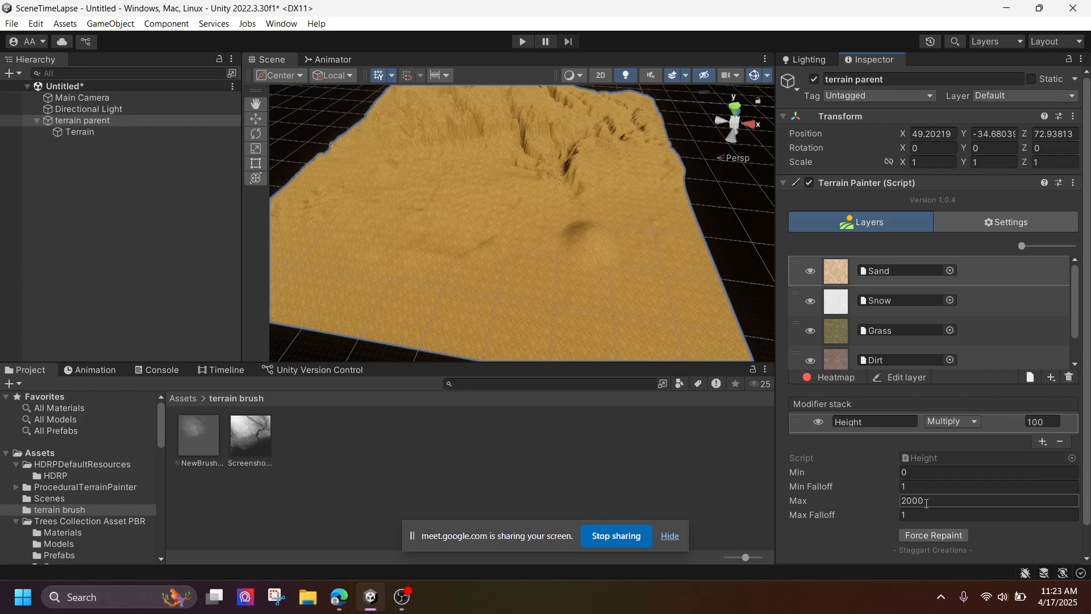
pyautogui.write('20')
pyautogui.click(984, 297)
pyautogui.click(980, 271)
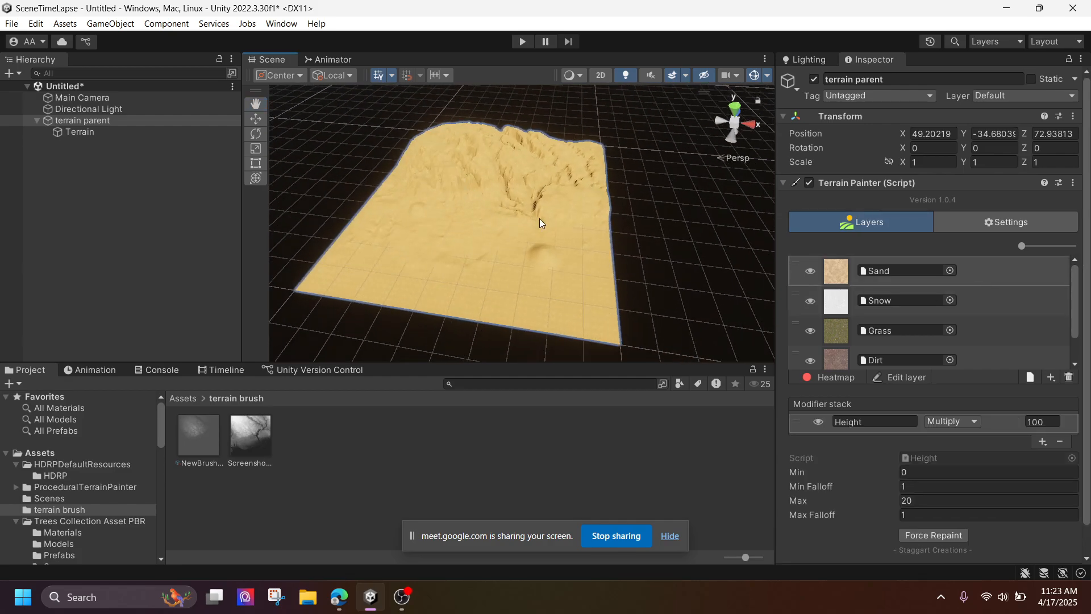
# Lower the Max of the Sand layer's Height modifier to 2
pyautogui.click(925, 501)
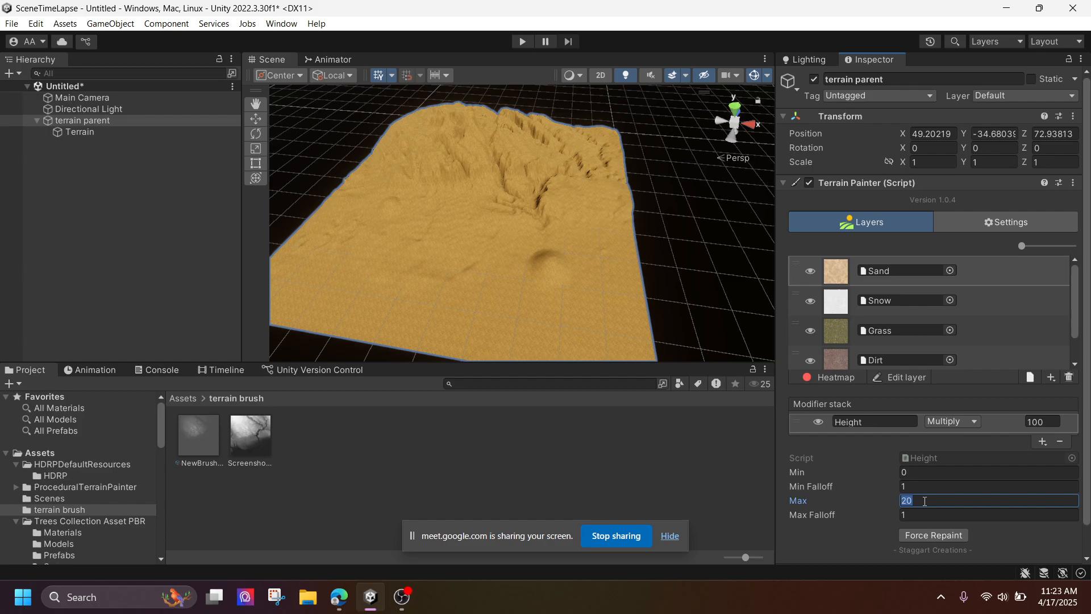
pyautogui.write('2')
pyautogui.scroll(-1, 905, 294)
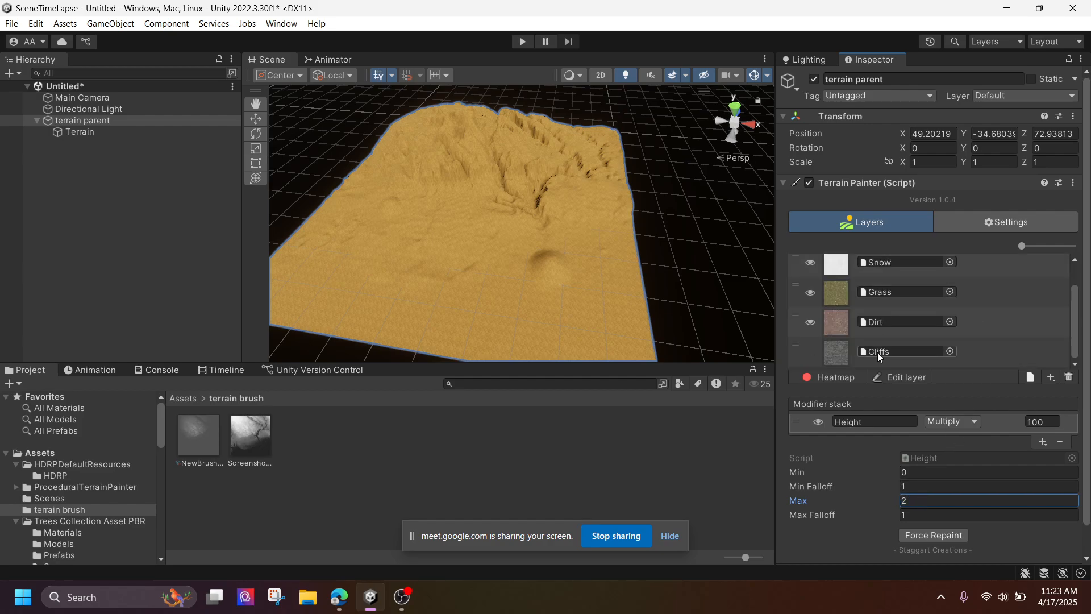
pyautogui.scroll(1, 901, 331)
# Hide and show the Sand and Snow layers in turn to compare how they cover the terrain
pyautogui.click(809, 273)
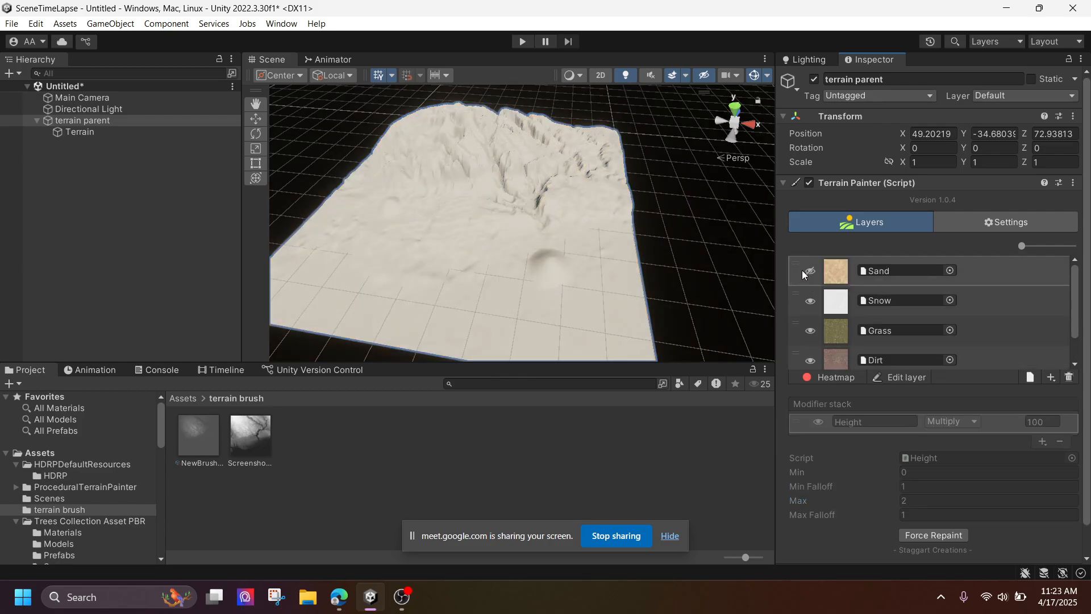
pyautogui.click(810, 274)
pyautogui.click(810, 301)
pyautogui.scroll(-1, 842, 300)
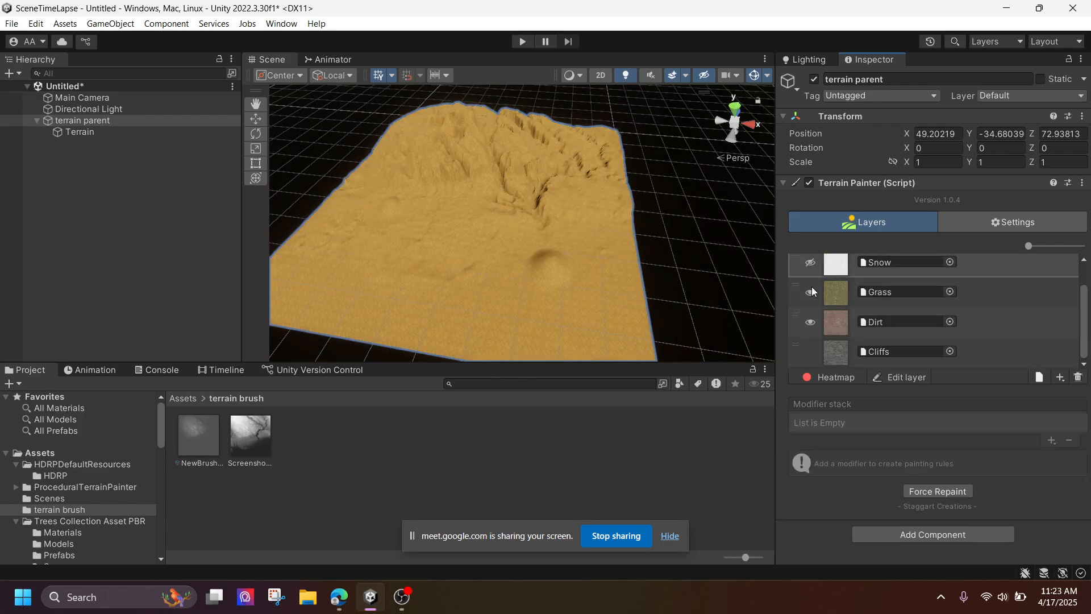
pyautogui.click(811, 263)
pyautogui.scroll(1, 813, 265)
# Set the Max of the Sand layer's Height modifier to 0
pyautogui.click(1007, 274)
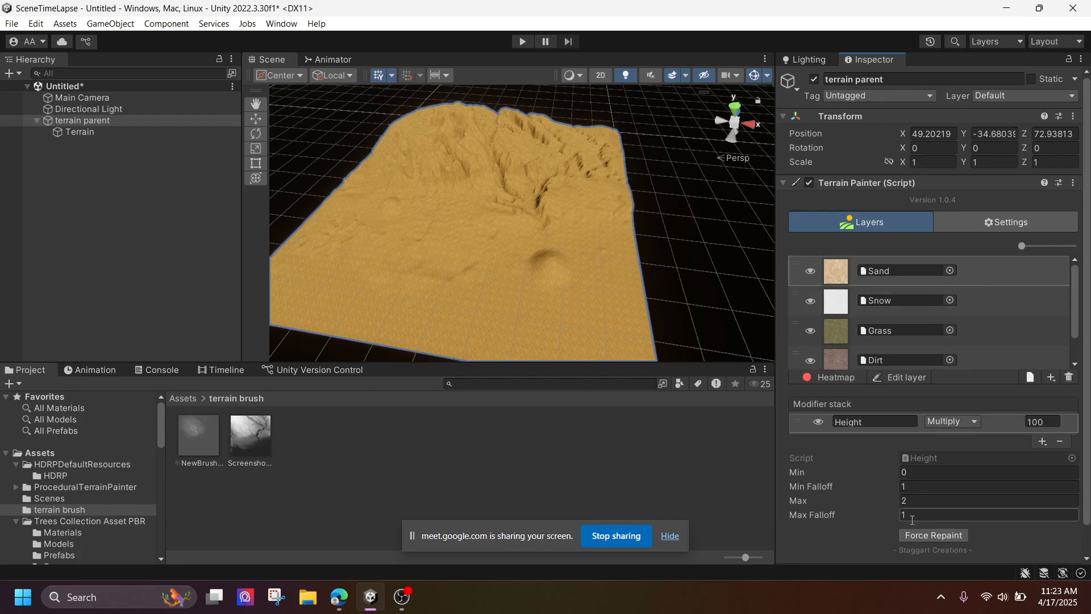
pyautogui.click(919, 500)
pyautogui.write('0')
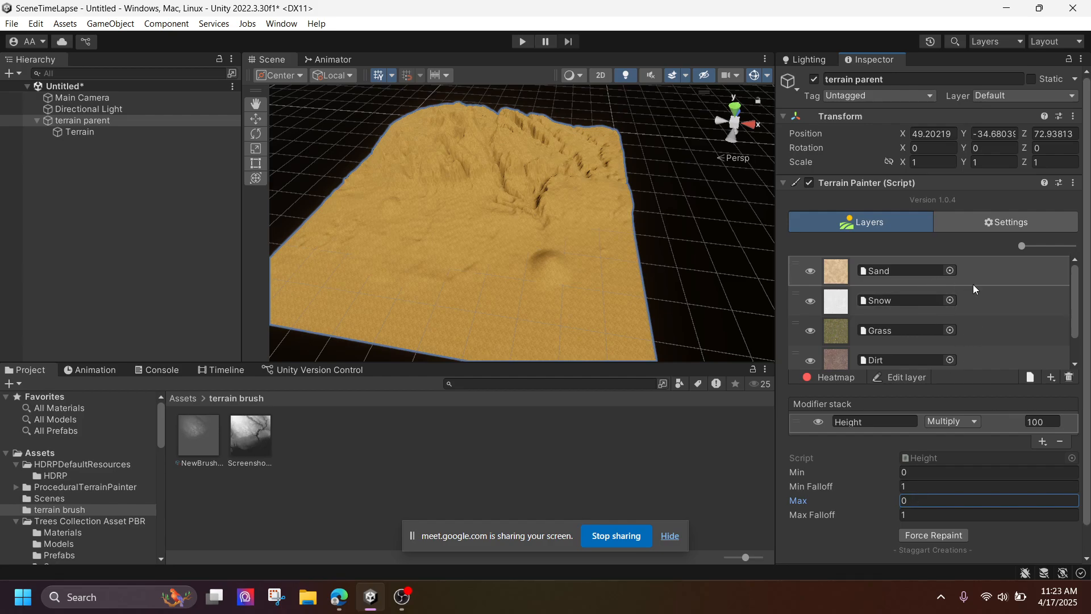
pyautogui.click(809, 271)
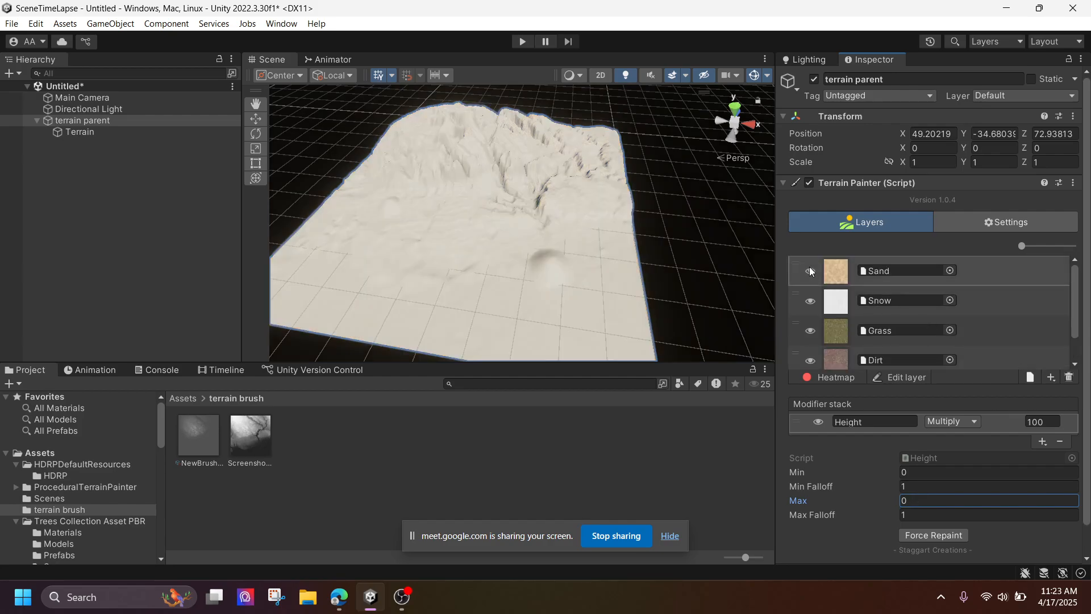
# Add a Height modifier to the Snow layer and set its Min to 70
pyautogui.click(940, 298)
pyautogui.scroll(-1, 953, 330)
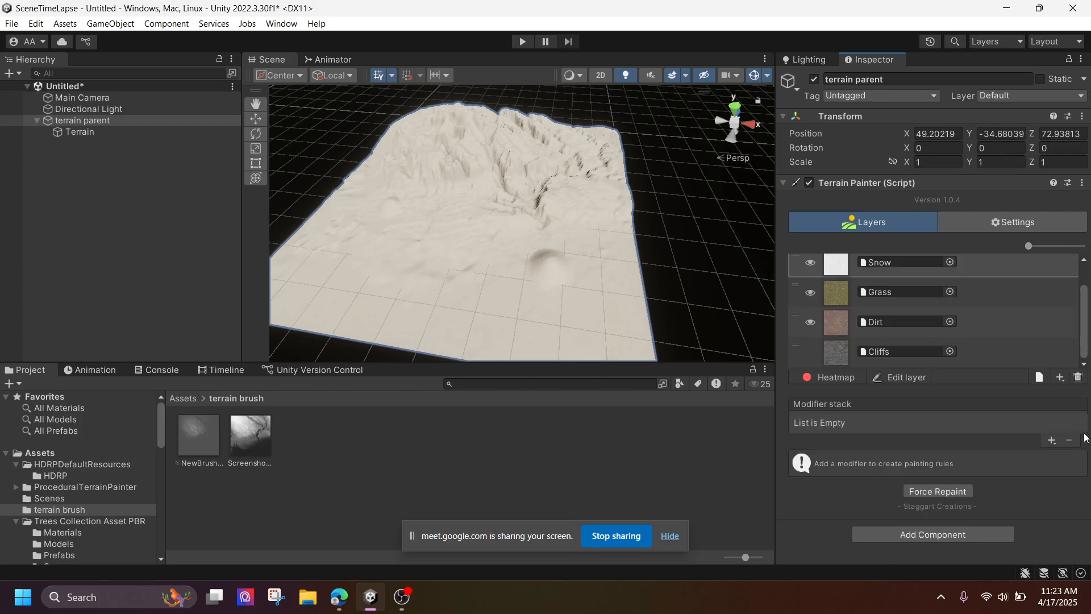
pyautogui.click(1050, 441)
pyautogui.click(1014, 462)
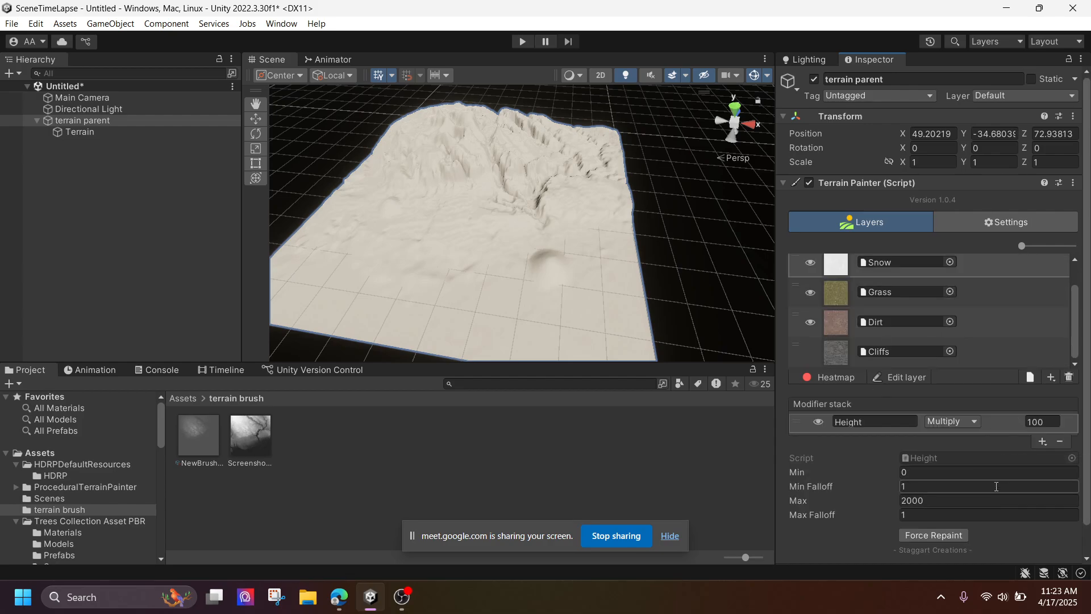
pyautogui.click(917, 473)
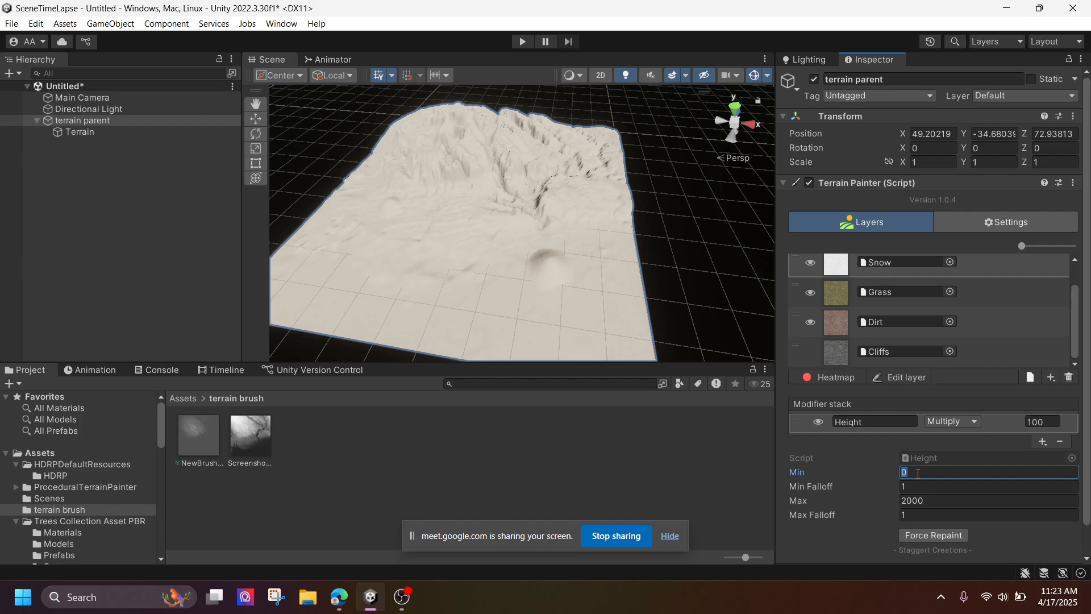
pyautogui.write('70')
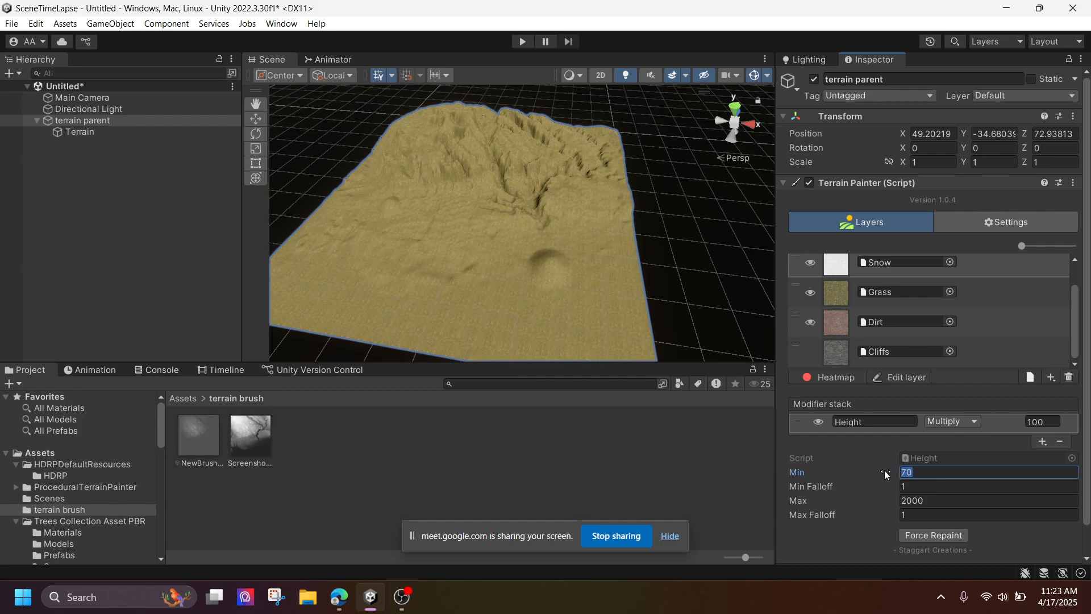
# Replace the Min of the Snow layer's Height modifier with 0.5
pyautogui.press('BackSpace')
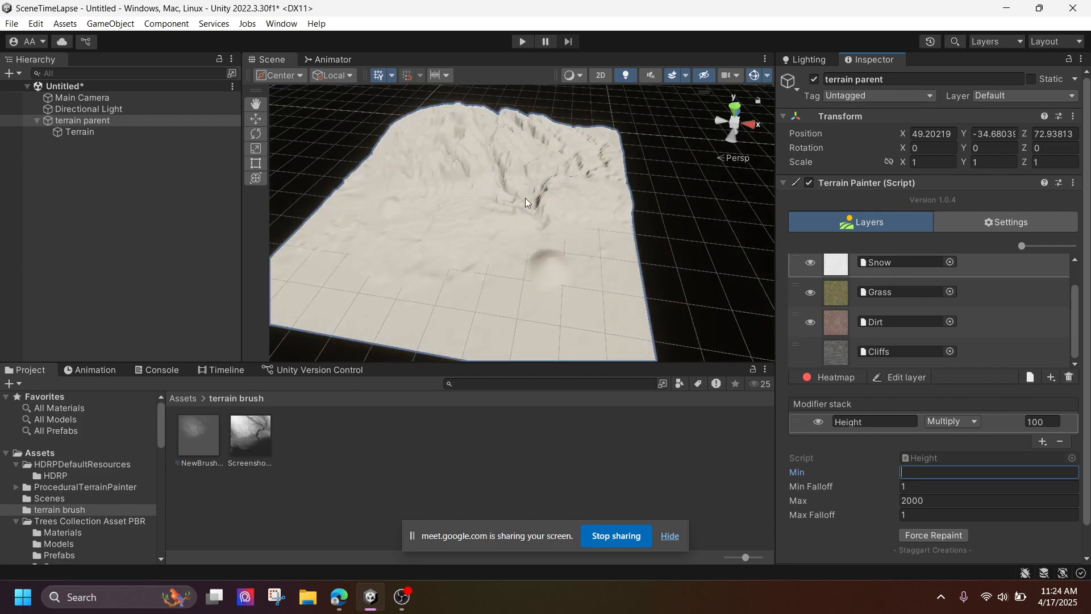
pyautogui.scroll(5, 525, 197)
pyautogui.scroll(-5, 536, 195)
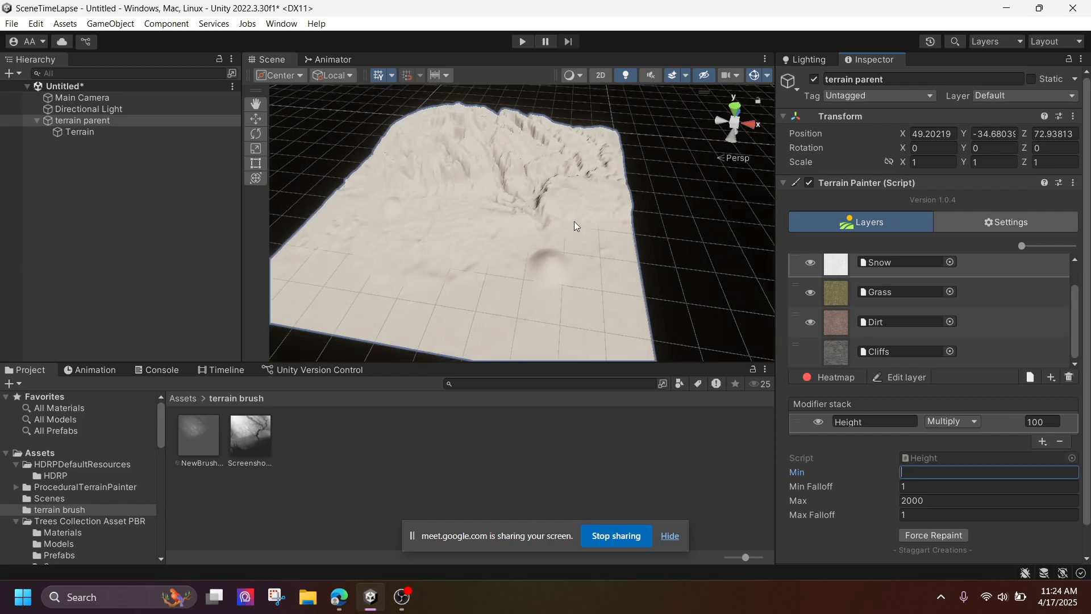
pyautogui.moveTo(575, 223); pyautogui.dragTo(599, 180, button='right')
pyautogui.moveTo(595, 255); pyautogui.dragTo(608, 204, button='middle')
pyautogui.click(920, 475)
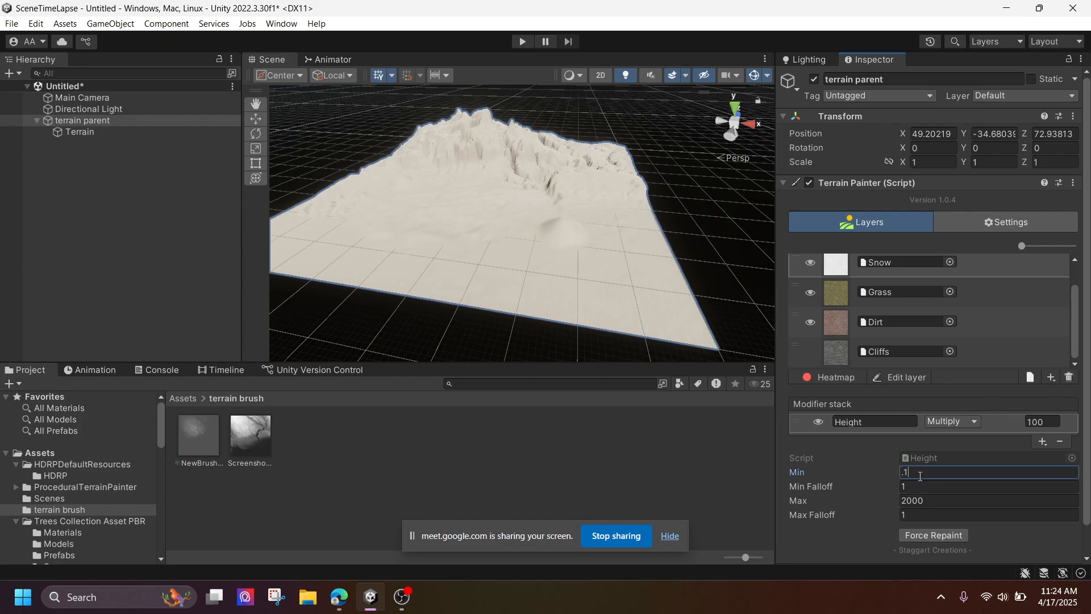
pyautogui.write('.5')
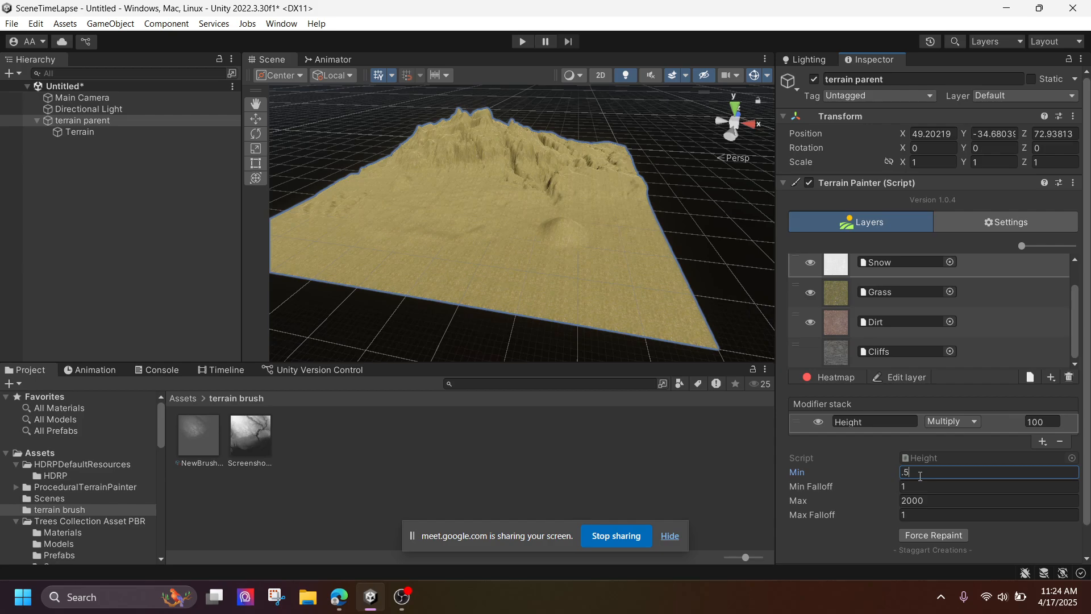
# Inspect the terrain's snow coverage and raise the Min of the Snow layer's Height modifier to 8
pyautogui.scroll(10, 676, 234)
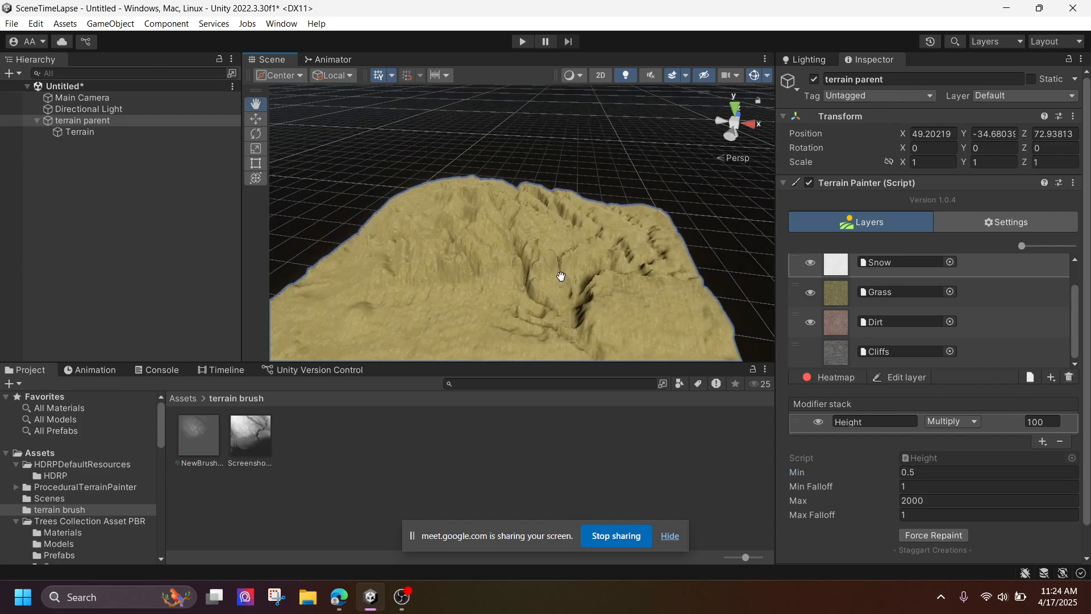
pyautogui.scroll(-10, 470, 267)
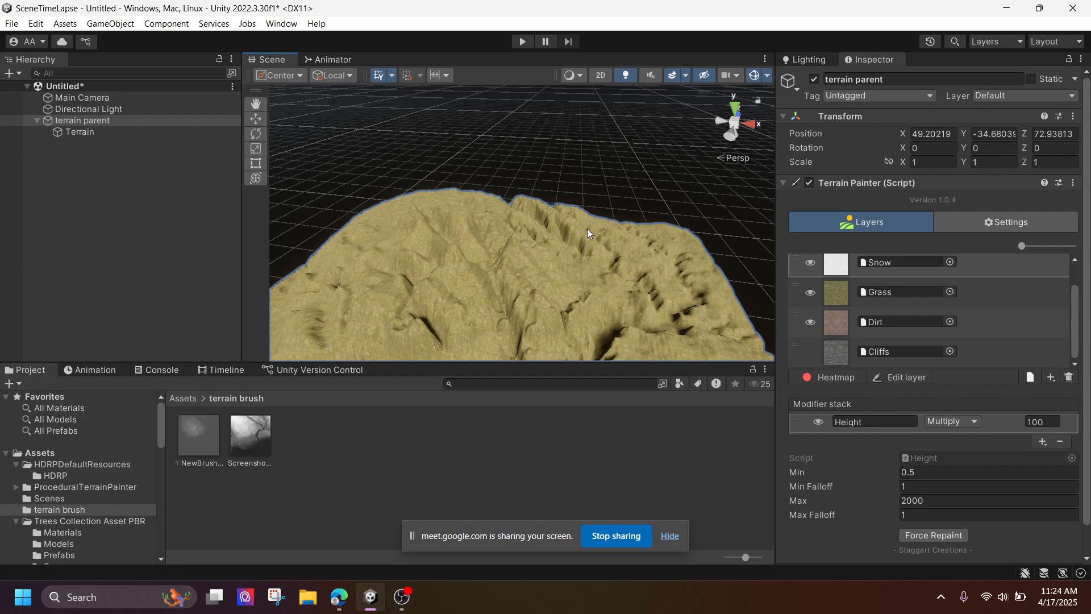
pyautogui.scroll(-2, 699, 264)
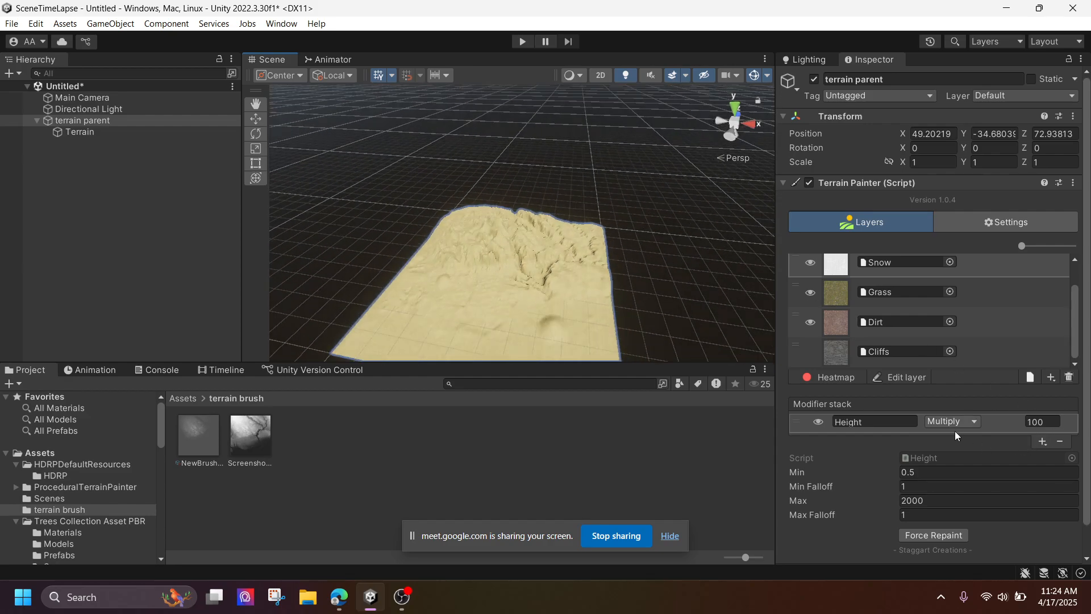
pyautogui.scroll(-1, 500, 225)
pyautogui.scroll(-4, 619, 221)
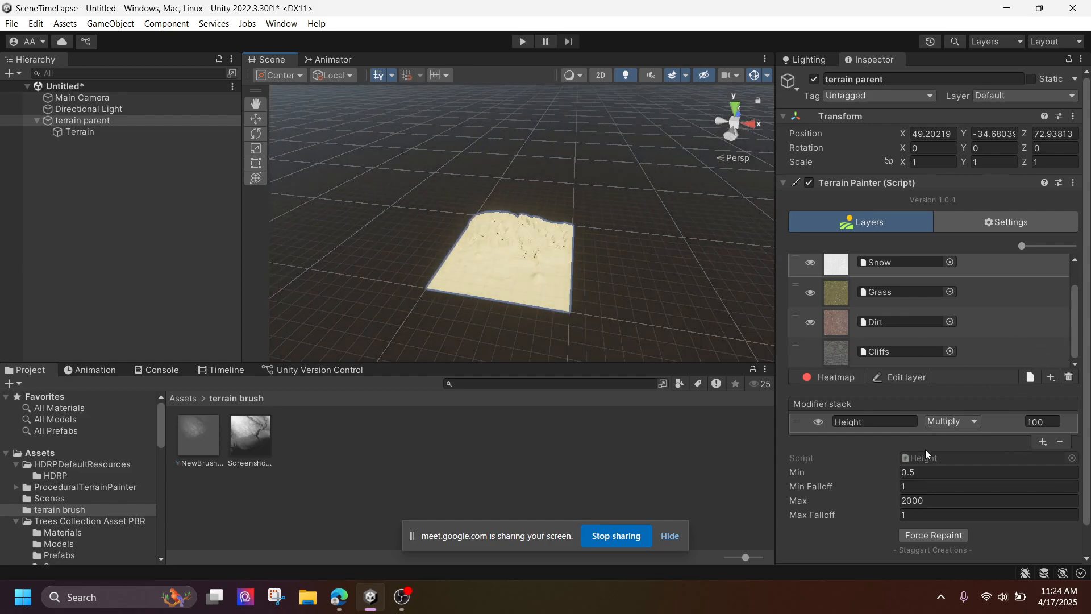
pyautogui.click(918, 471)
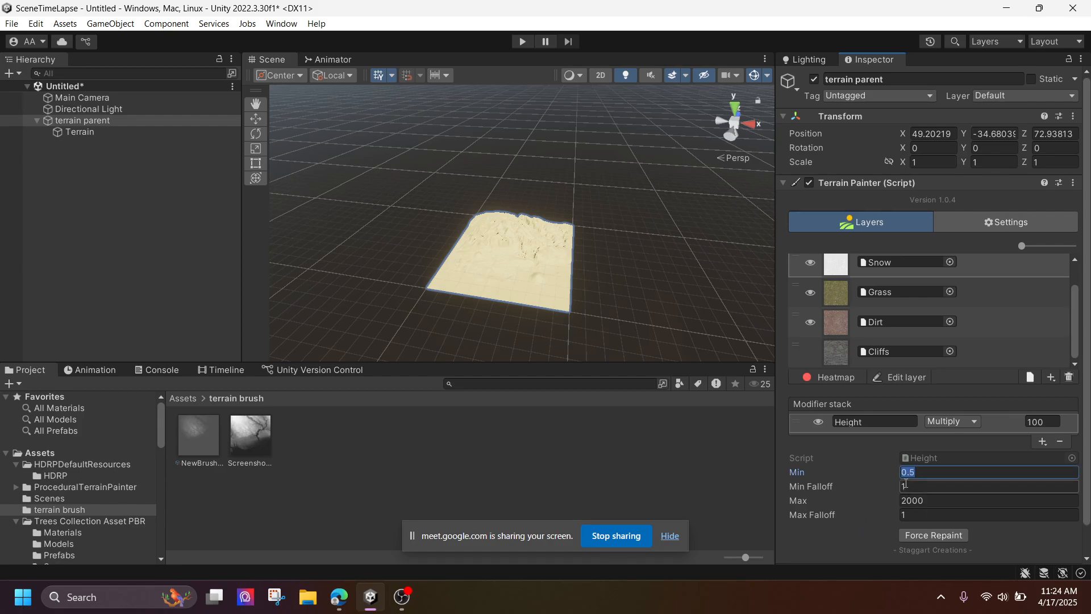
pyautogui.scroll(10, 467, 260)
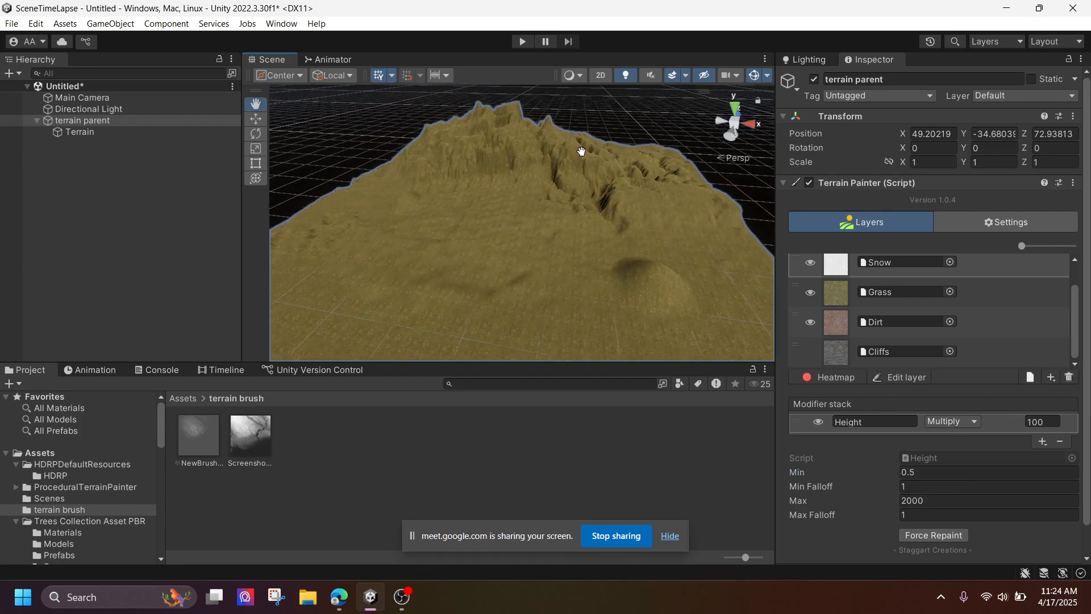
pyautogui.click(939, 501)
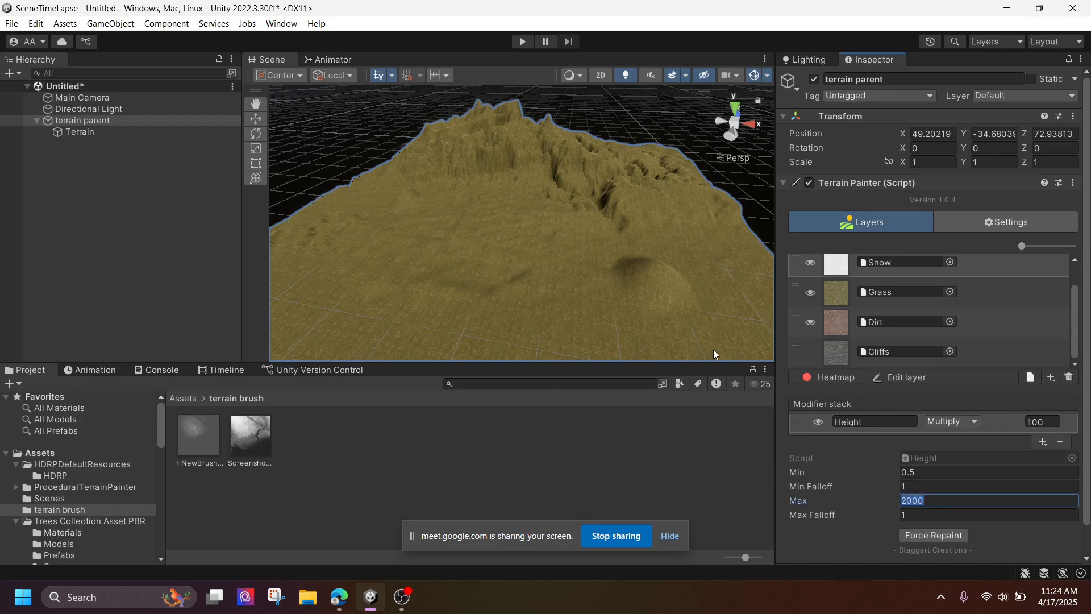
pyautogui.scroll(-5, 530, 229)
pyautogui.click(928, 473)
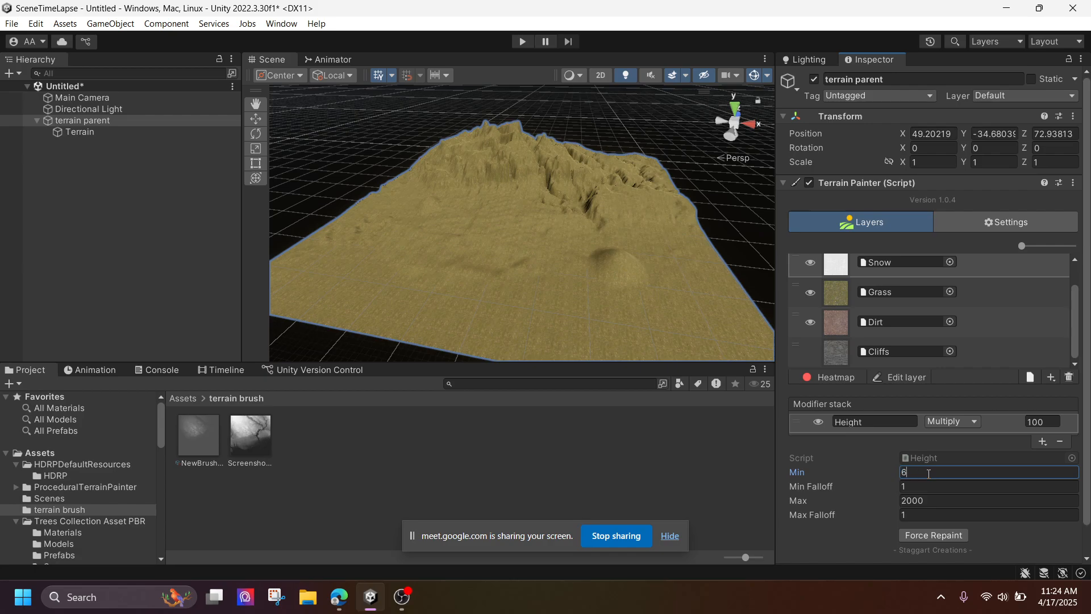
pyautogui.scroll(-5, 520, 240)
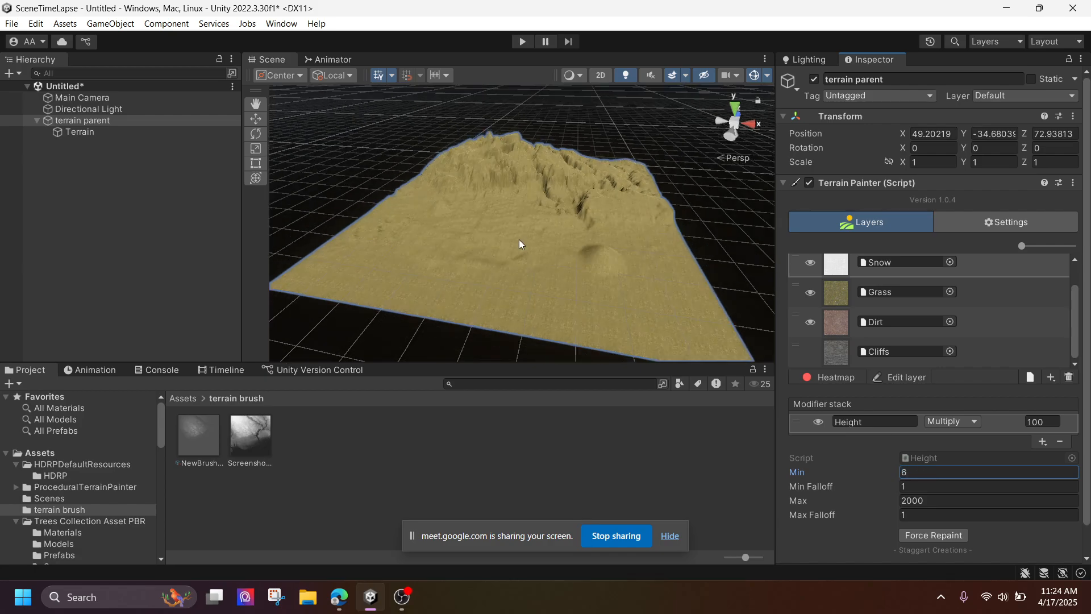
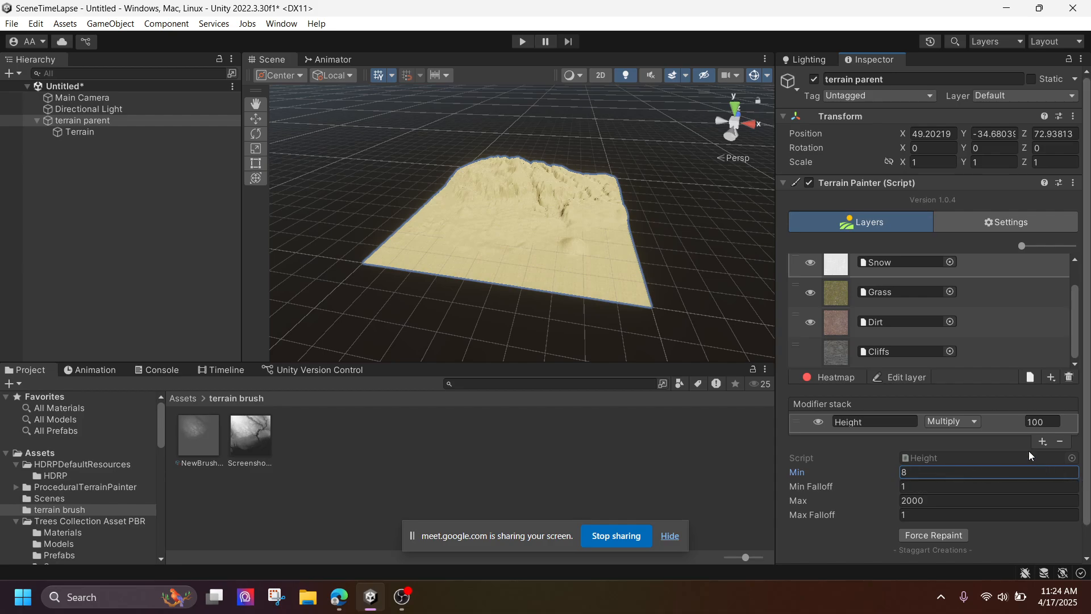
pyautogui.click(965, 424)
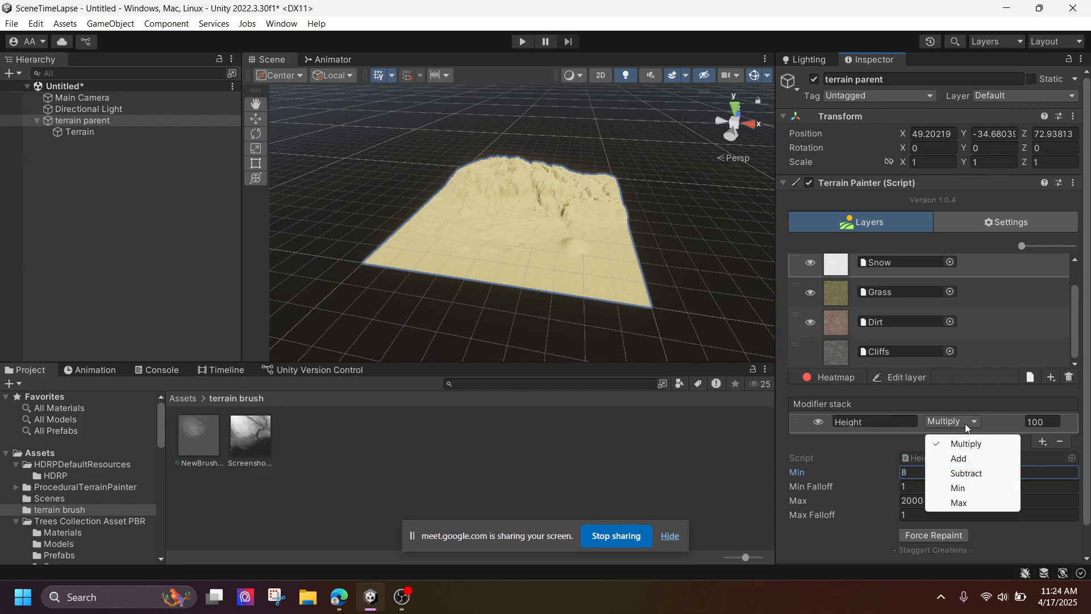
pyautogui.click(915, 441)
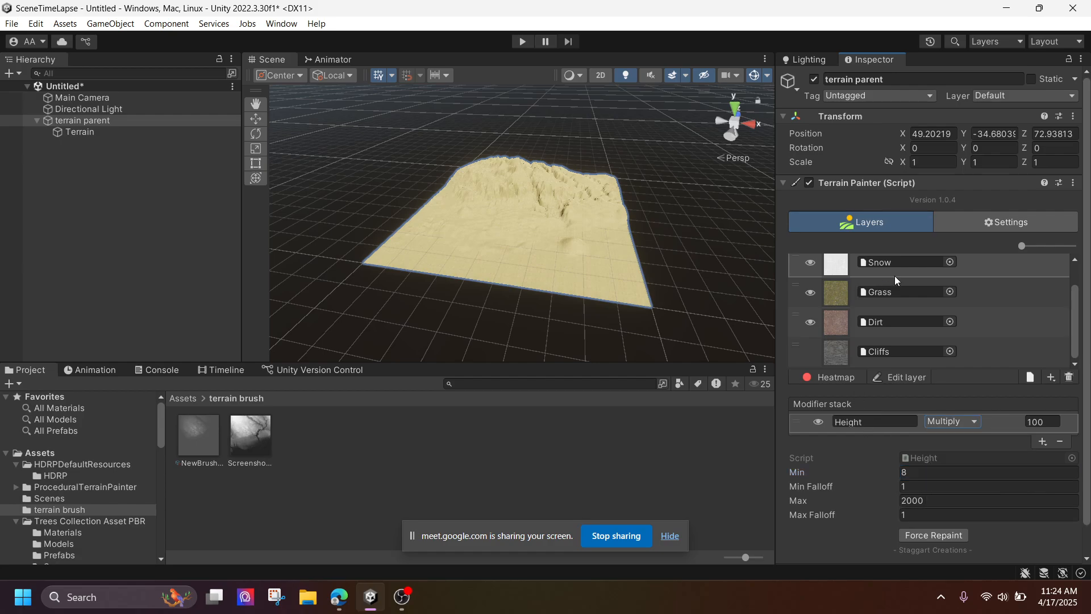
# Remove the Terrain Painter component from the terrain parent object
pyautogui.scroll(2, 870, 271)
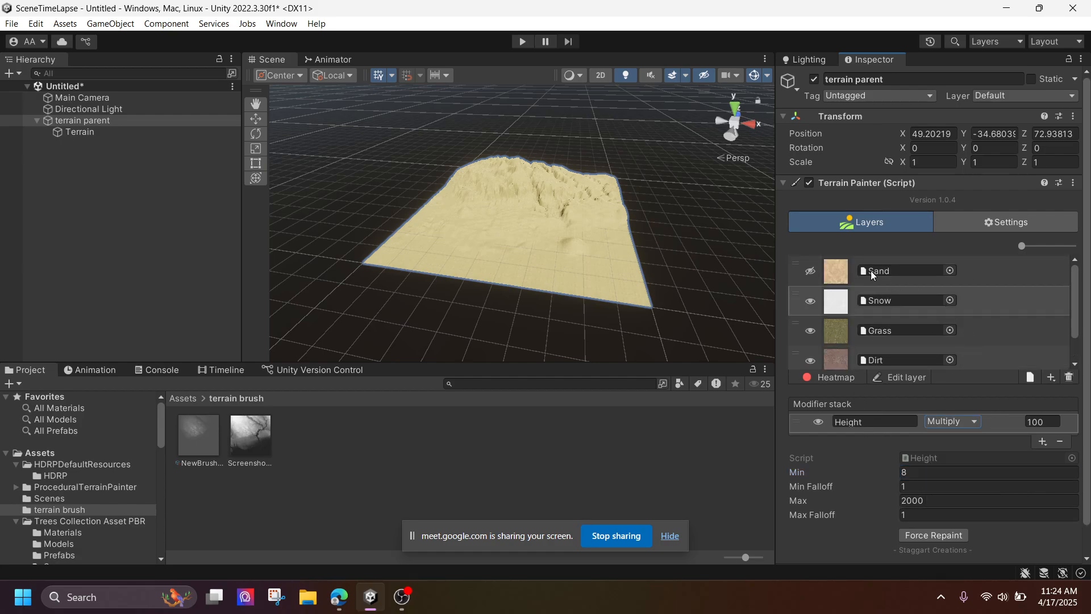
pyautogui.click(1072, 182)
pyautogui.click(1000, 216)
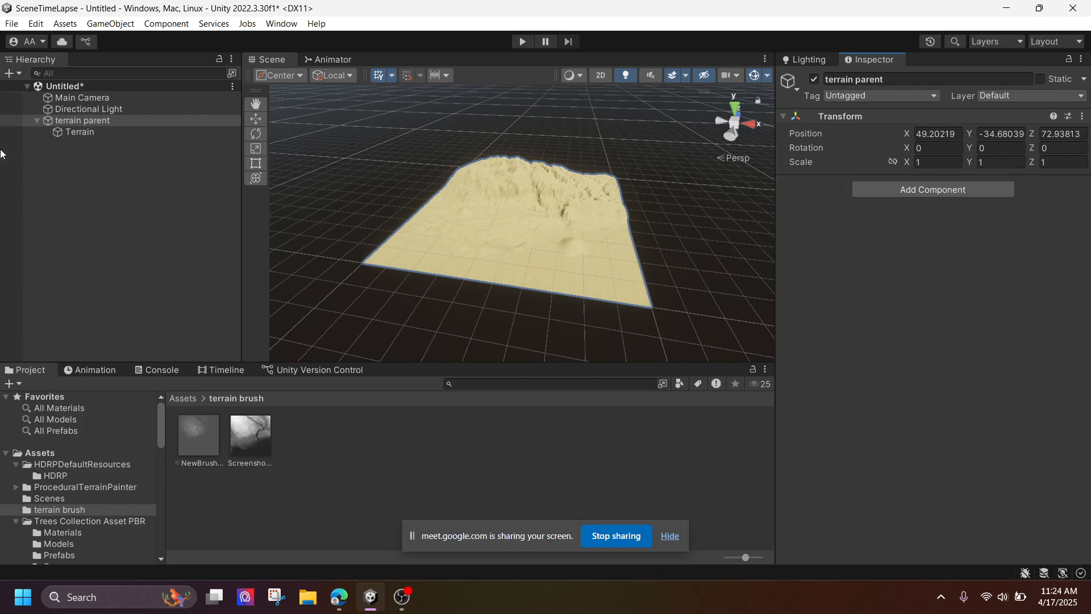
# Select the Terrain object and carve a gouge into the front of the mountain with Set Height at 0
pyautogui.click(96, 123)
pyautogui.click(90, 131)
pyautogui.click(94, 118)
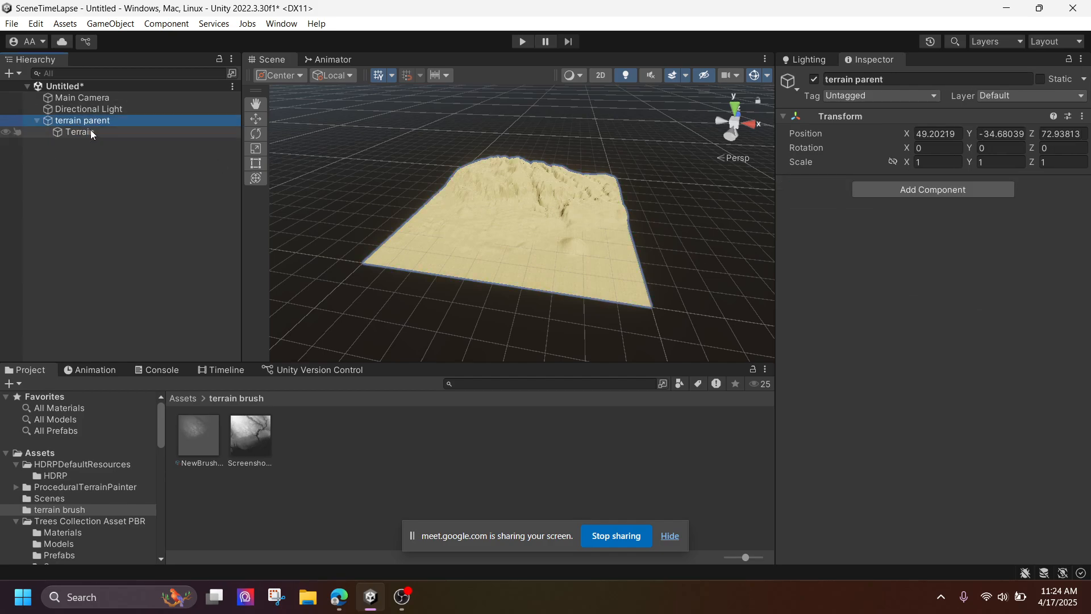
pyautogui.click(90, 132)
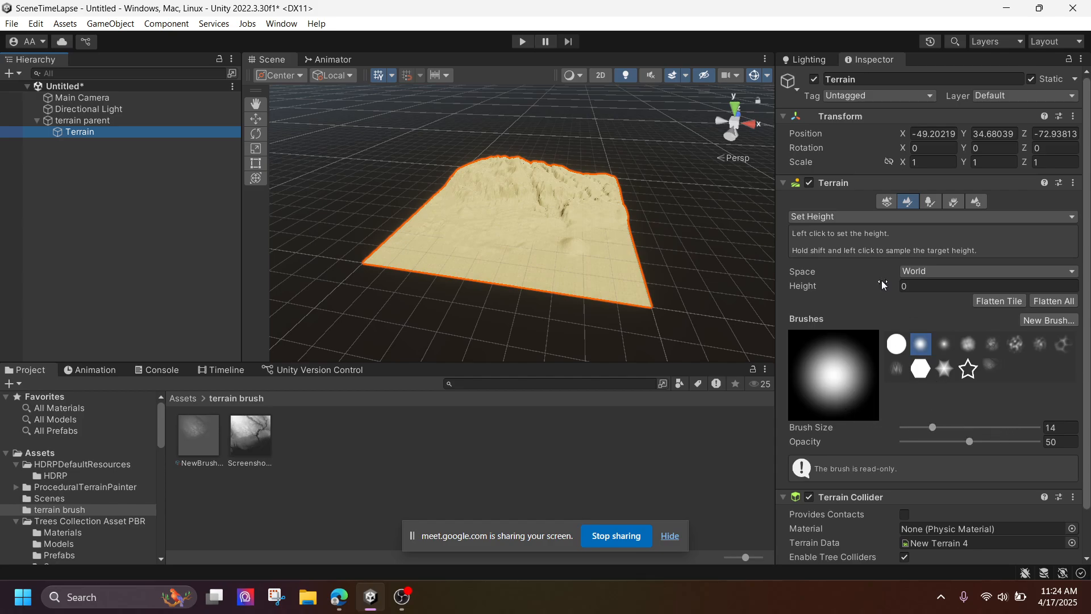
pyautogui.click(891, 217)
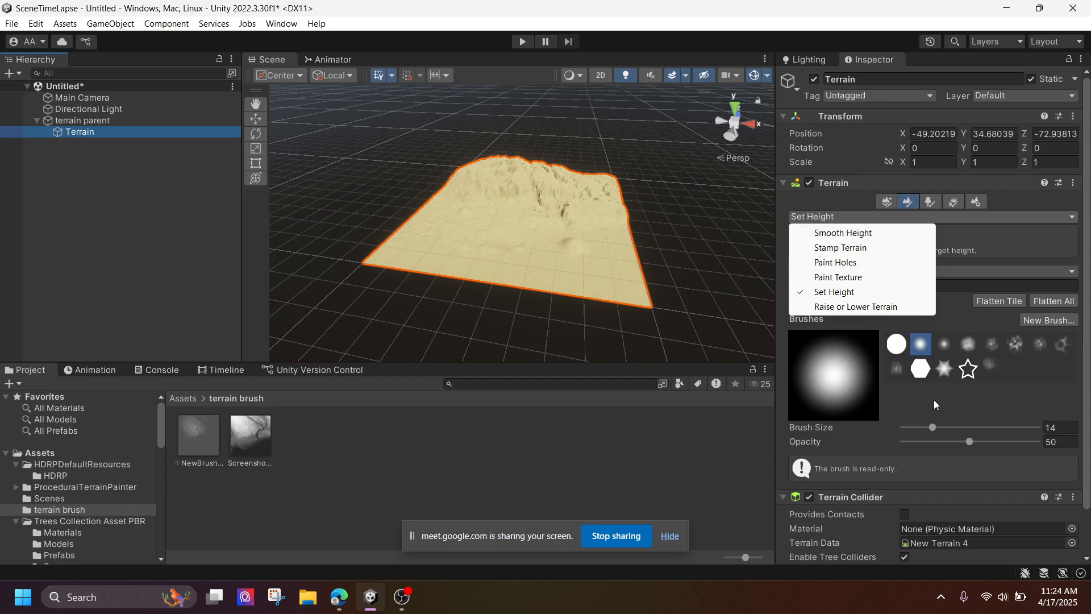
pyautogui.press('Escape')
pyautogui.moveTo(490, 215)
pyautogui.mouseDown()
pyautogui.moveTo(503, 174)
pyautogui.moveTo(507, 209)
pyautogui.mouseUp()
pyautogui.scroll(2, 602, 208)
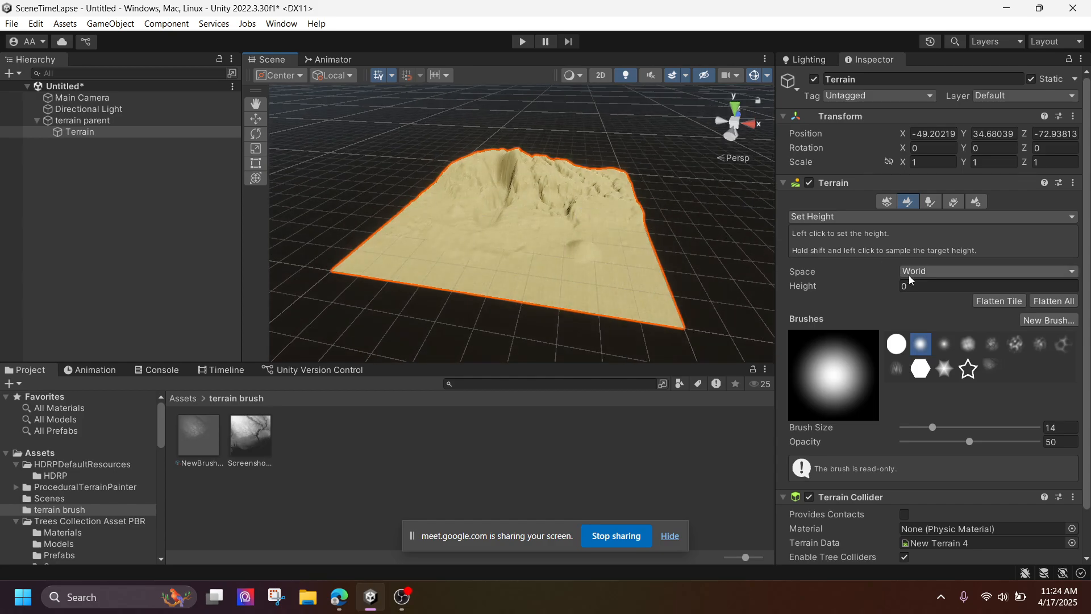
# Set the Set Height target to 40 and raise a tall column in front of the mountain
pyautogui.click(916, 286)
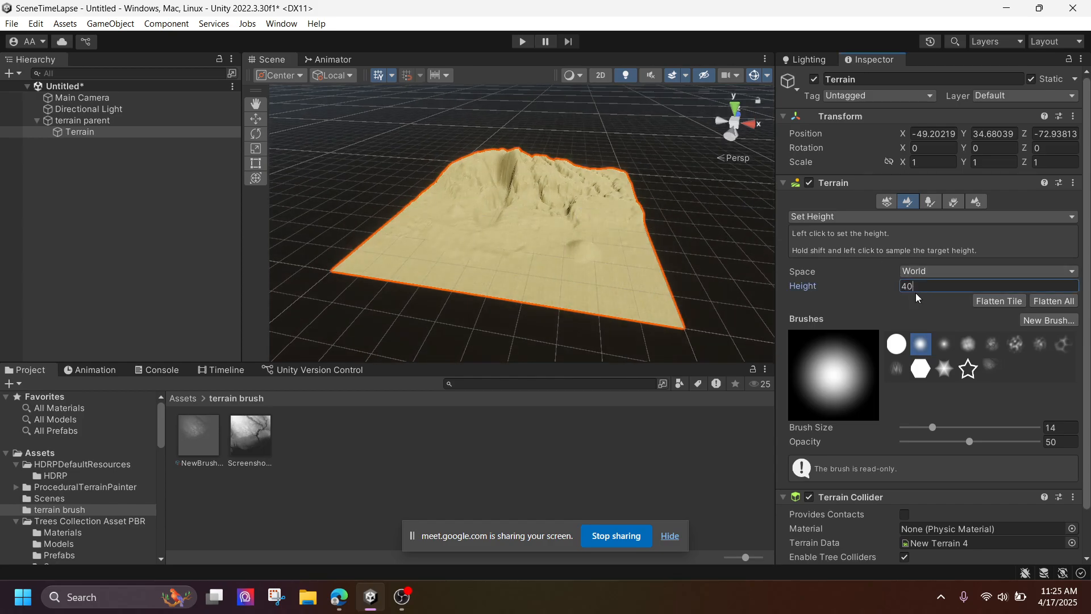
pyautogui.moveTo(527, 209); pyautogui.dragTo(528, 162)
pyautogui.keyDown('alt'); pyautogui.moveTo(598, 220); pyautogui.dragTo(311, 236); pyautogui.keyUp('alt')
# Add a Terrain Painter component to terrain parent and assign the Terrain object to its Terrains list
pyautogui.click(115, 121)
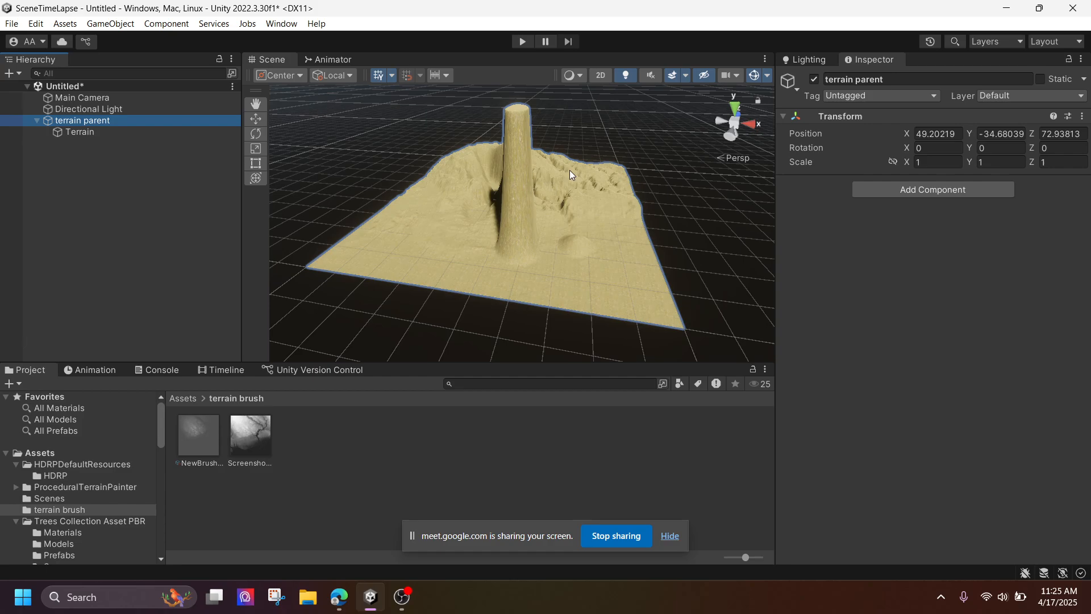
pyautogui.click(906, 190)
pyautogui.write('terra')
pyautogui.click(901, 292)
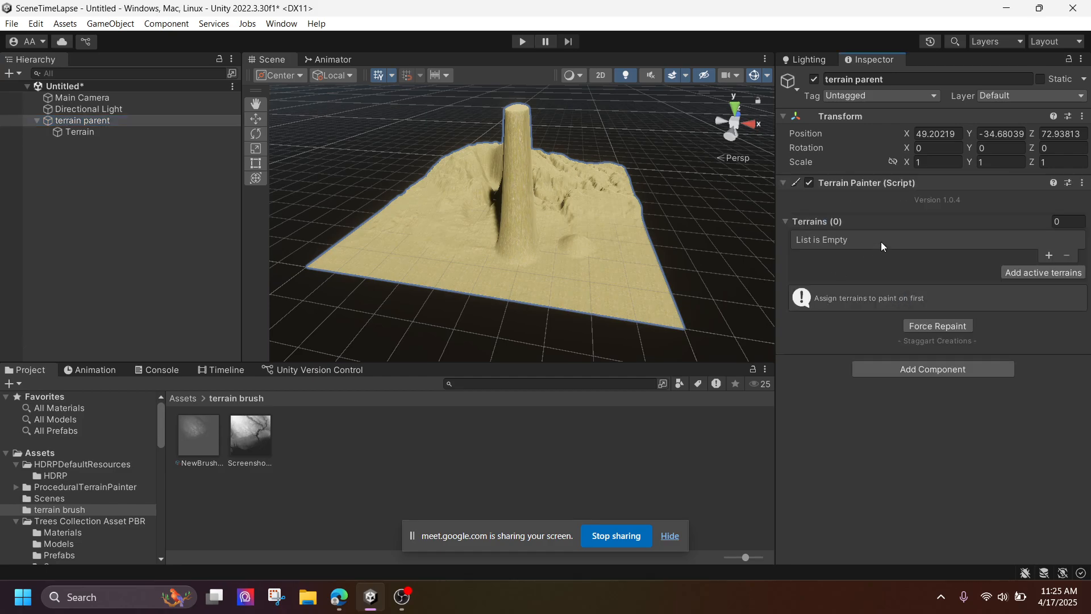
pyautogui.click(1049, 255)
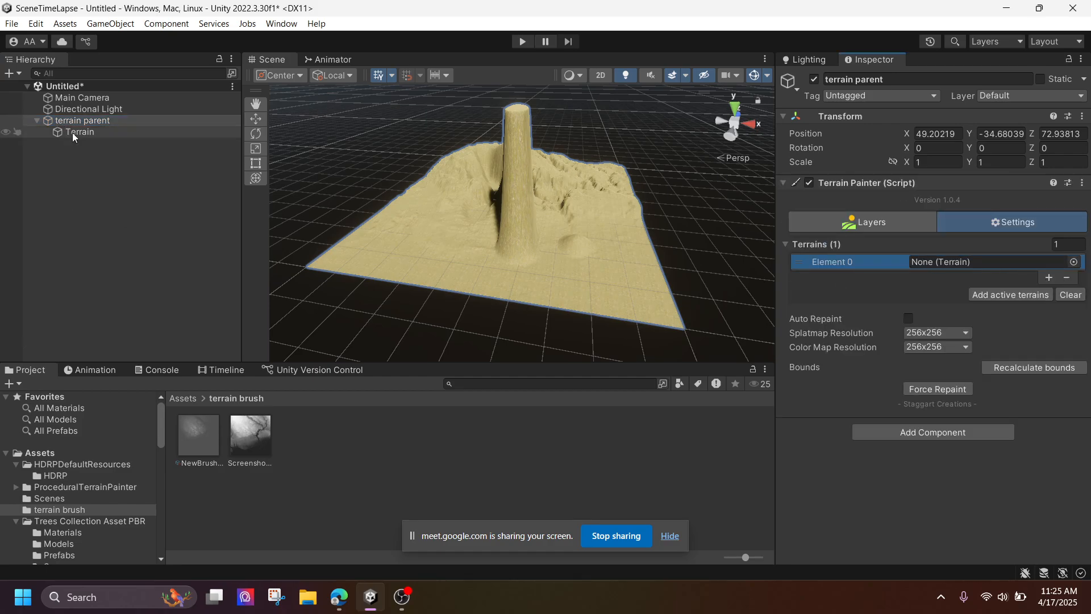
pyautogui.moveTo(79, 131); pyautogui.dragTo(991, 260)
# Add Cliffs as the first terrain layer of the Terrain Painter
pyautogui.click(861, 216)
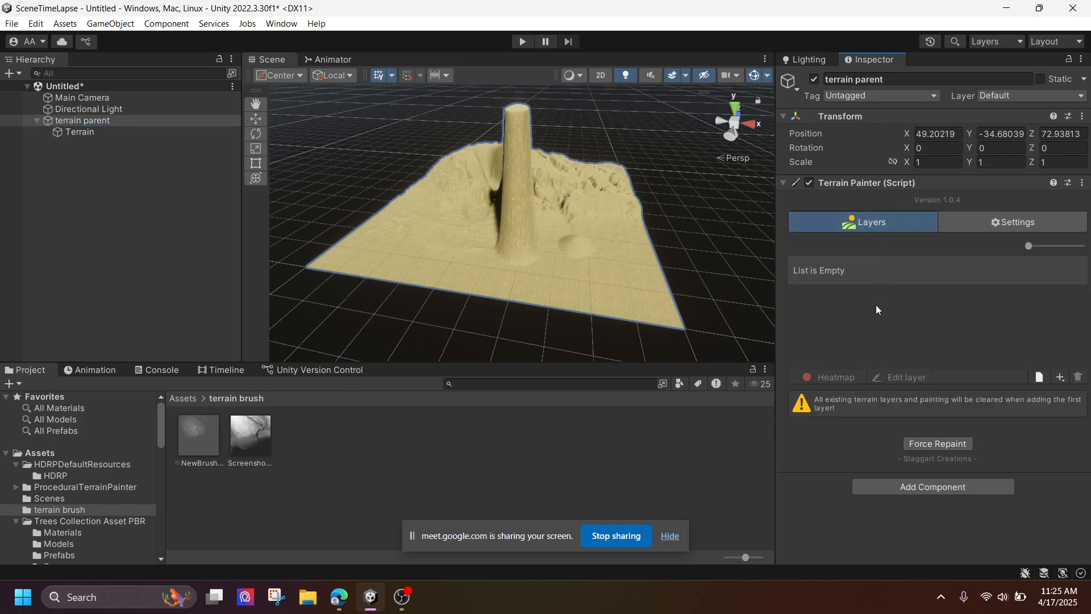
pyautogui.click(1060, 377)
pyautogui.click(811, 261)
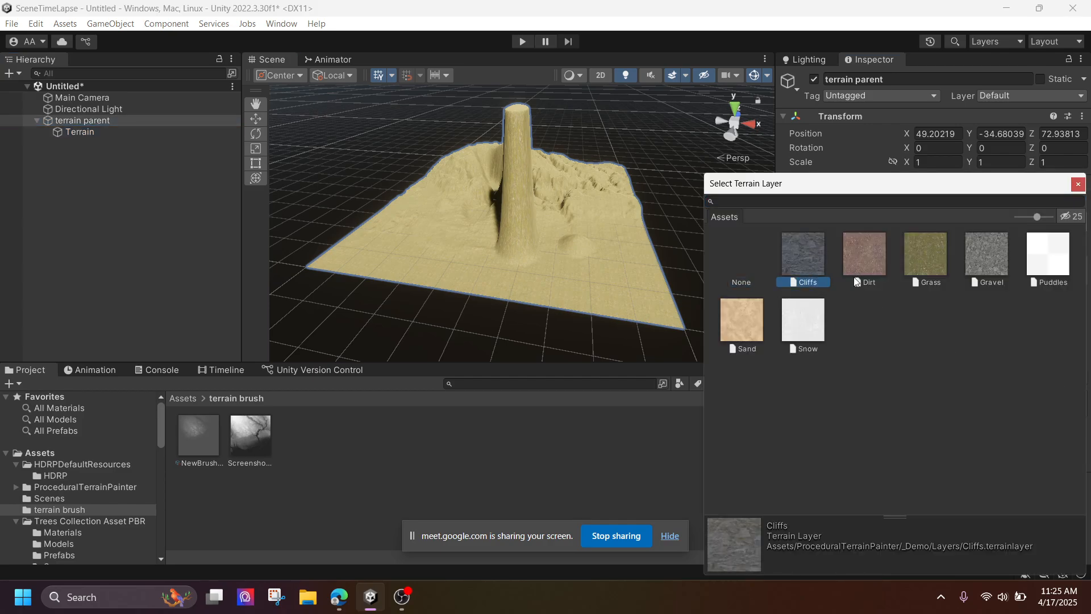
pyautogui.click(1083, 184)
# Add a Sand terrain layer above the Cliffs layer
pyautogui.click(1059, 377)
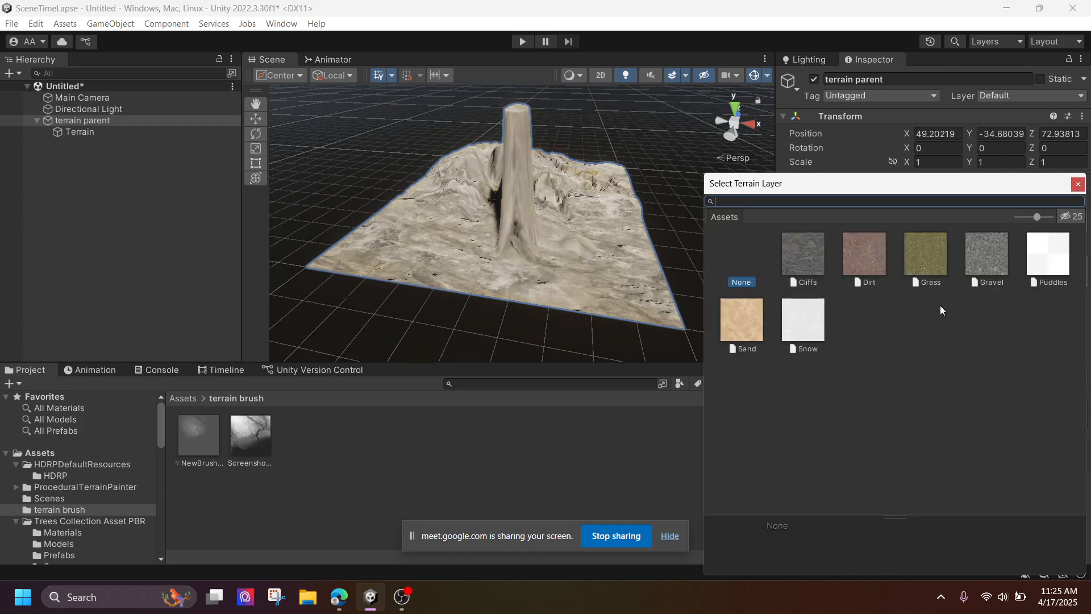
pyautogui.click(737, 327)
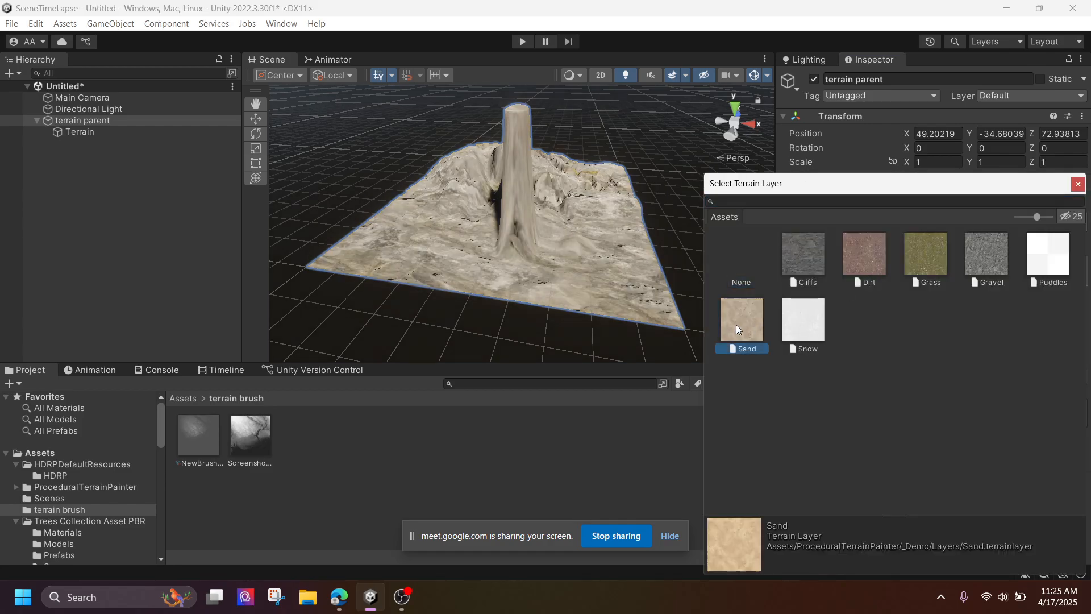
pyautogui.click(1079, 184)
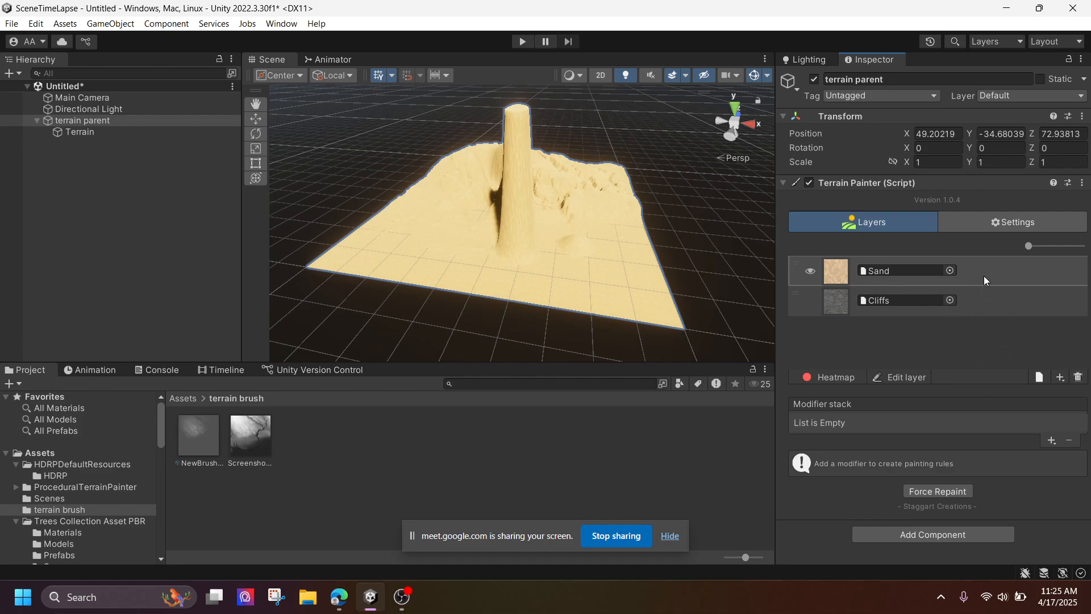
# Add a Height modifier to the Sand layer and set its Min to 20
pyautogui.click(1050, 441)
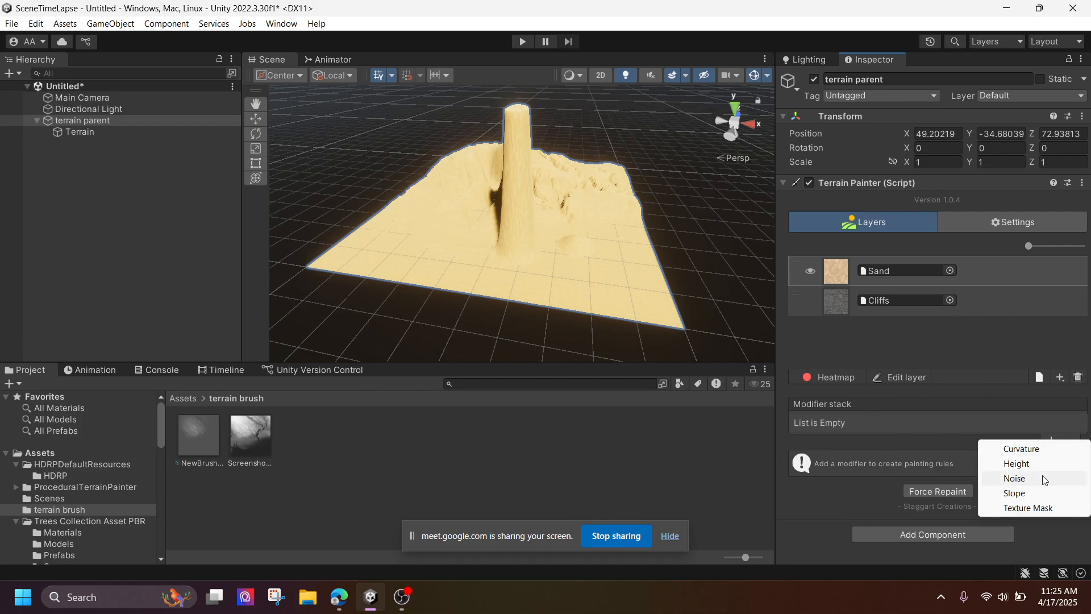
pyautogui.click(1006, 464)
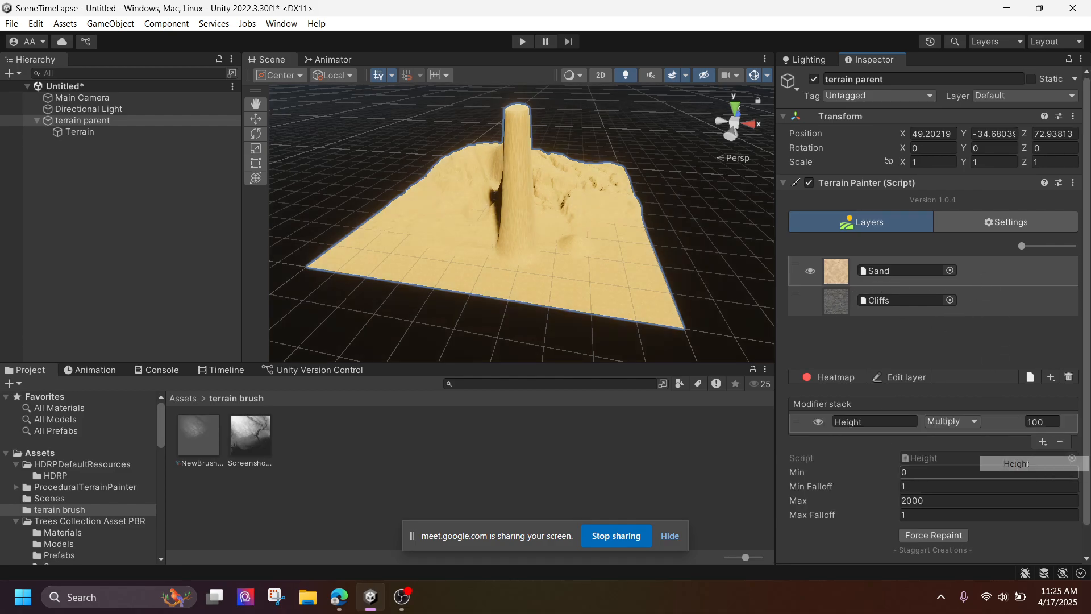
pyautogui.click(935, 501)
pyautogui.click(919, 473)
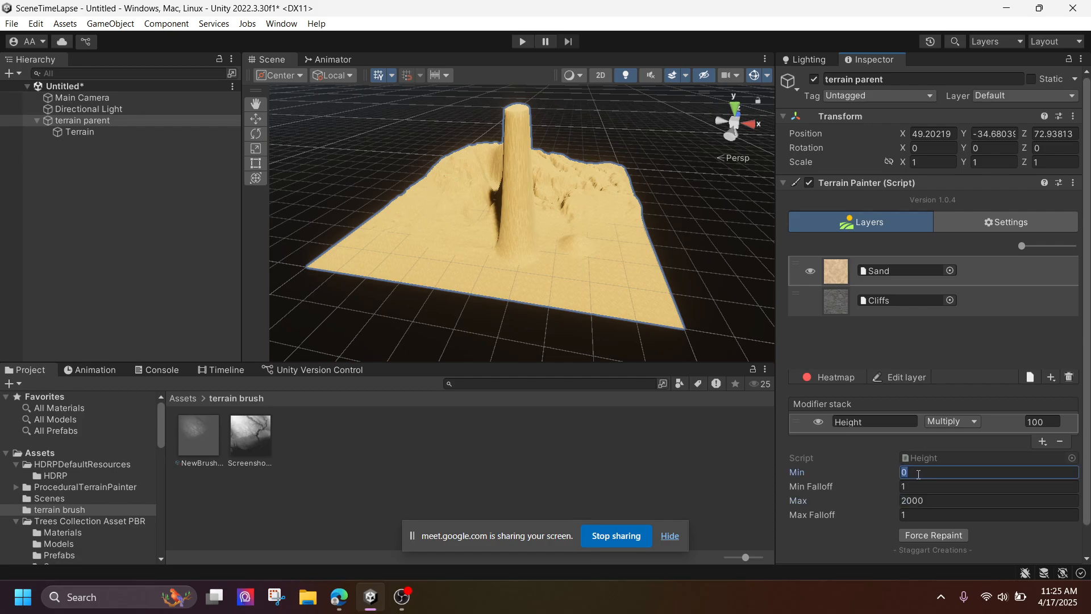
pyautogui.write('2')
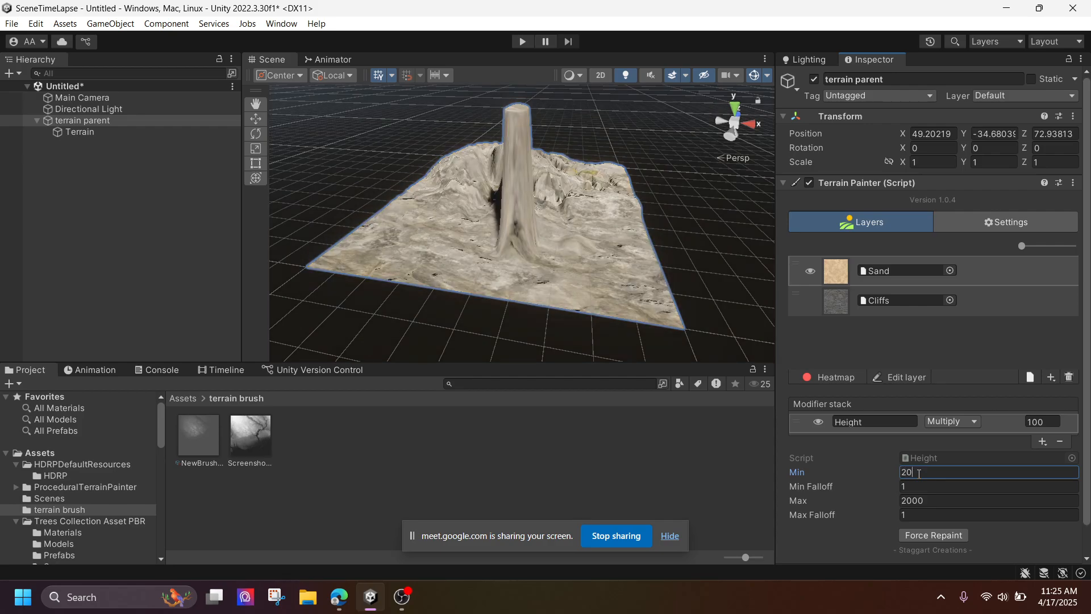
# Examine the mountain peaks and the column from several angles to see where the Sand layer is painted
pyautogui.scroll(10, 413, 200)
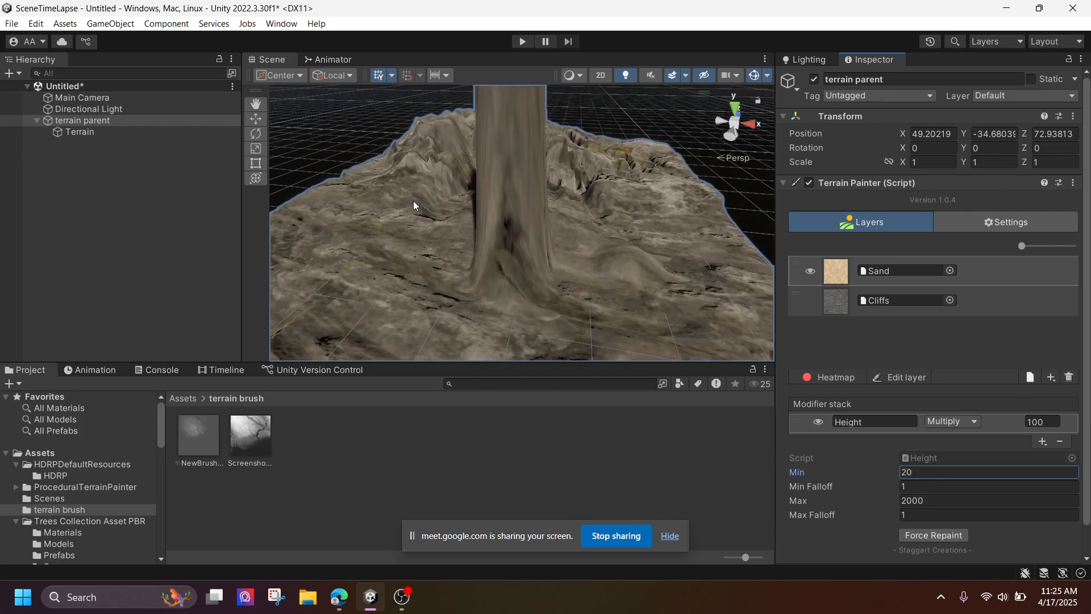
pyautogui.moveTo(413, 200); pyautogui.dragTo(589, 236, button='right')
pyautogui.moveTo(432, 196); pyautogui.dragTo(661, 288, button='middle')
pyautogui.scroll(-4, 511, 193)
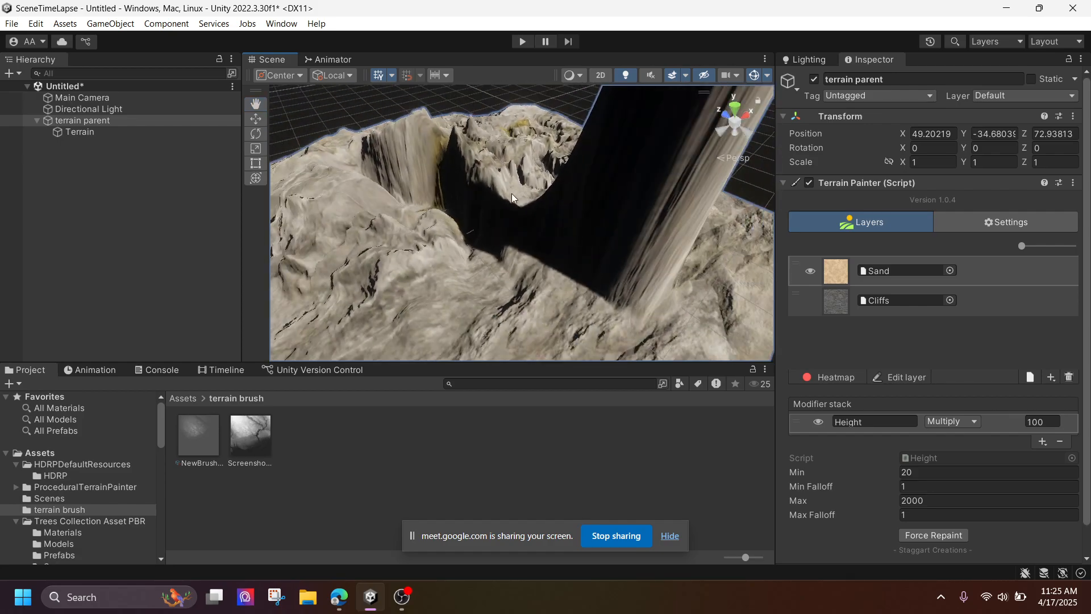
pyautogui.scroll(4, 511, 193)
pyautogui.moveTo(505, 164); pyautogui.dragTo(542, 304, button='middle')
pyautogui.scroll(8, 523, 250)
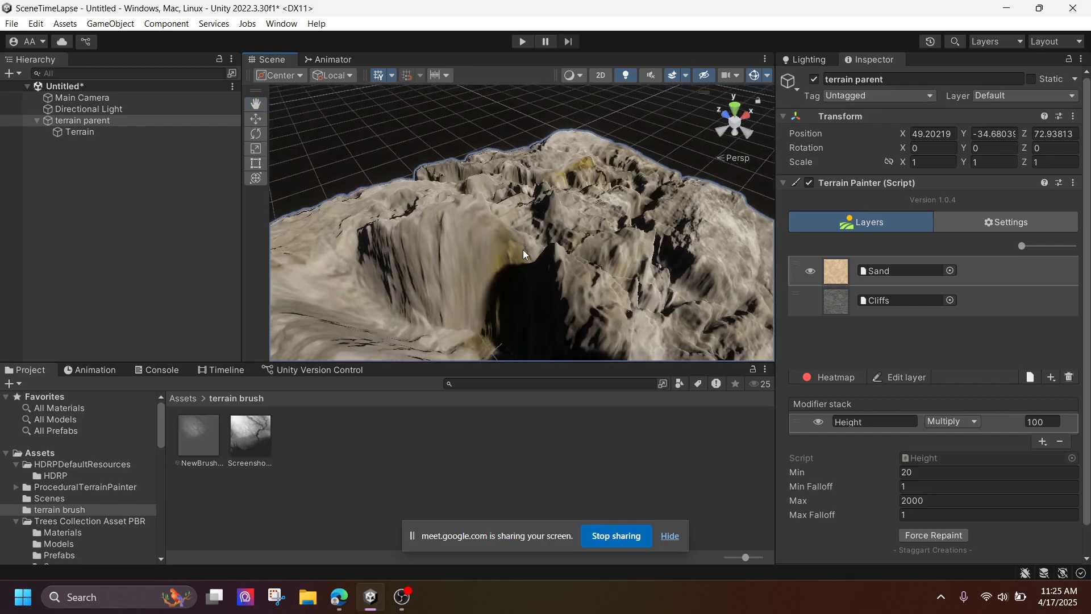
pyautogui.scroll(-5, 537, 247)
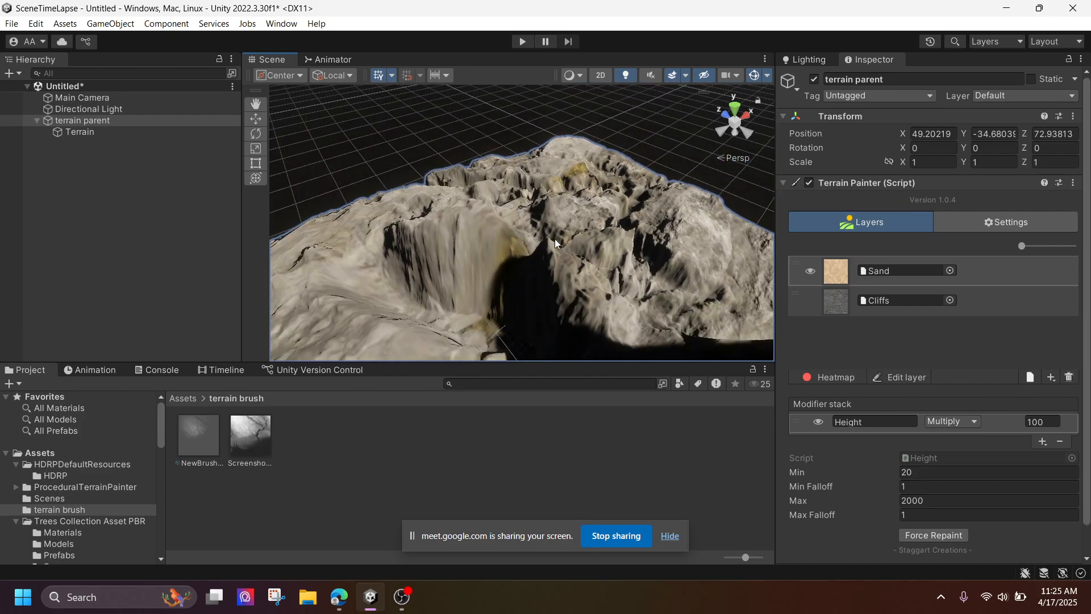
pyautogui.scroll(6, 545, 206)
pyautogui.scroll(-5, 554, 170)
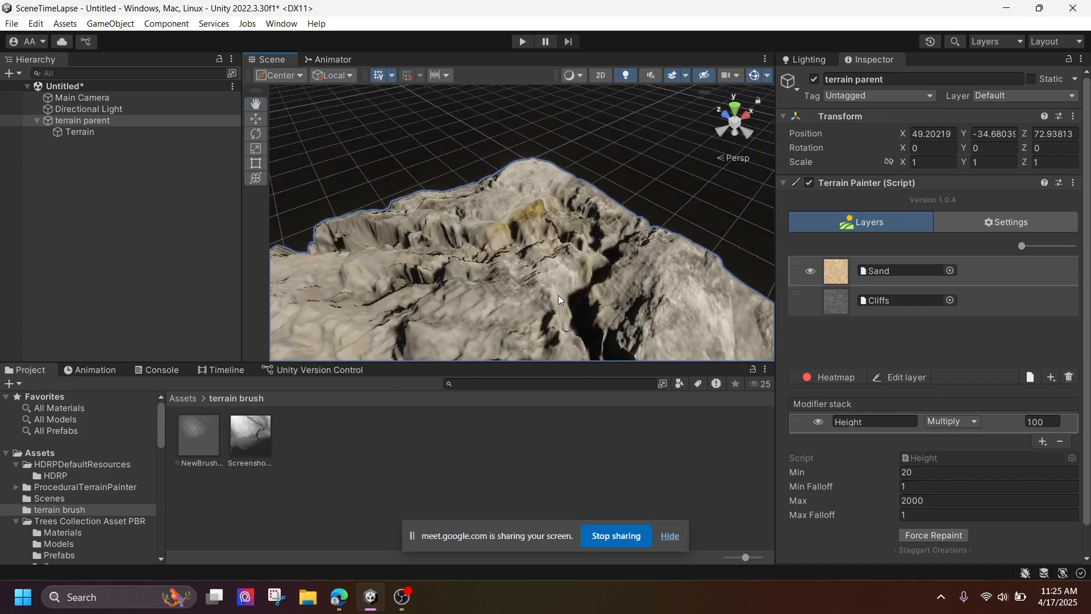
pyautogui.scroll(4, 557, 209)
pyautogui.scroll(-3, 556, 209)
pyautogui.scroll(-4, 557, 209)
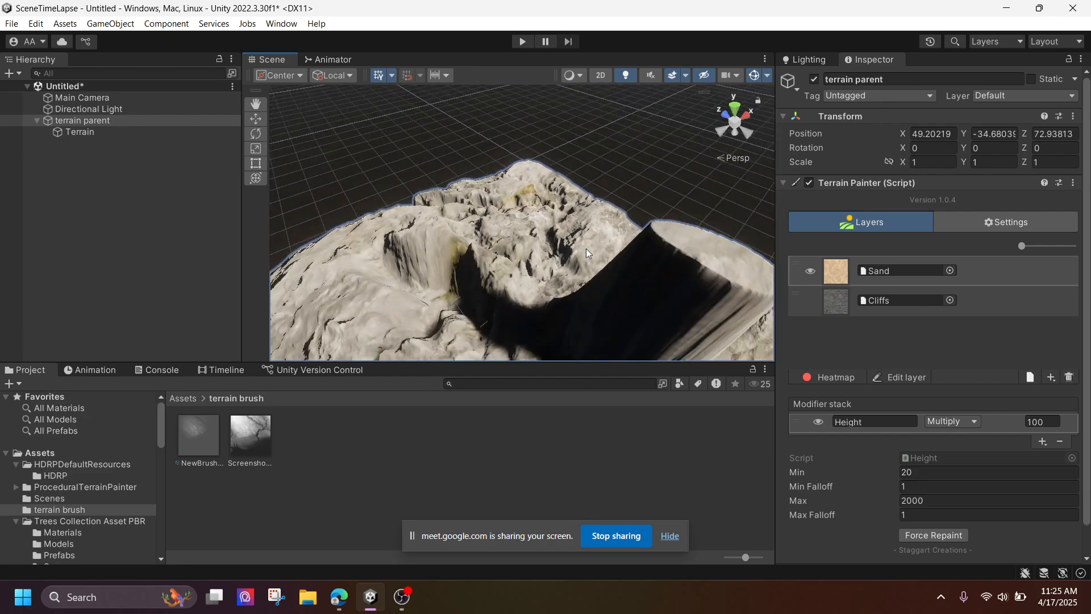
pyautogui.moveTo(585, 248); pyautogui.dragTo(432, 209, button='middle')
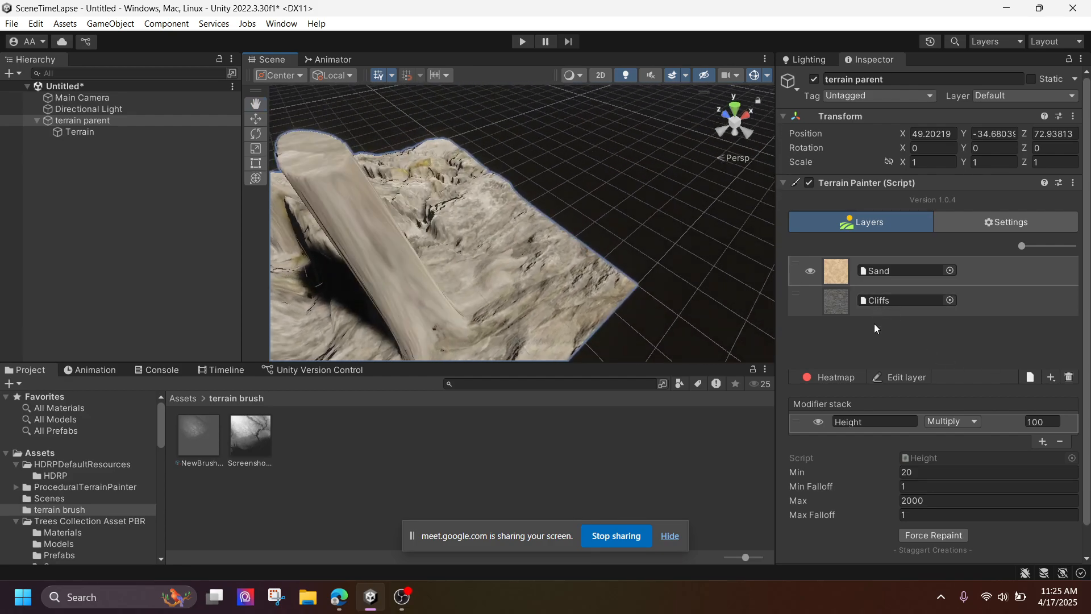
# Toggle the Sand layer's visibility and heatmap off and on to check its coverage of the terrain
pyautogui.click(813, 271)
pyautogui.click(810, 273)
pyautogui.click(841, 377)
pyautogui.click(841, 378)
pyautogui.scroll(-3, 499, 313)
pyautogui.moveTo(499, 311); pyautogui.dragTo(574, 259, button='middle')
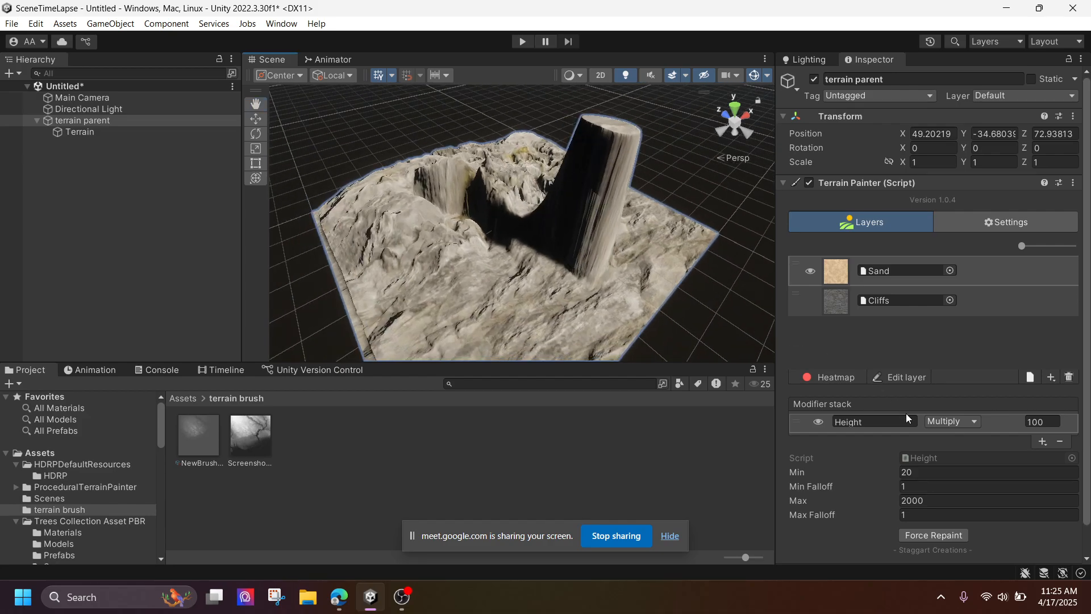
# Add another terrain layer to the Terrain Painter, trying Sand and Puddles before choosing Gravel
pyautogui.click(1051, 378)
pyautogui.click(761, 316)
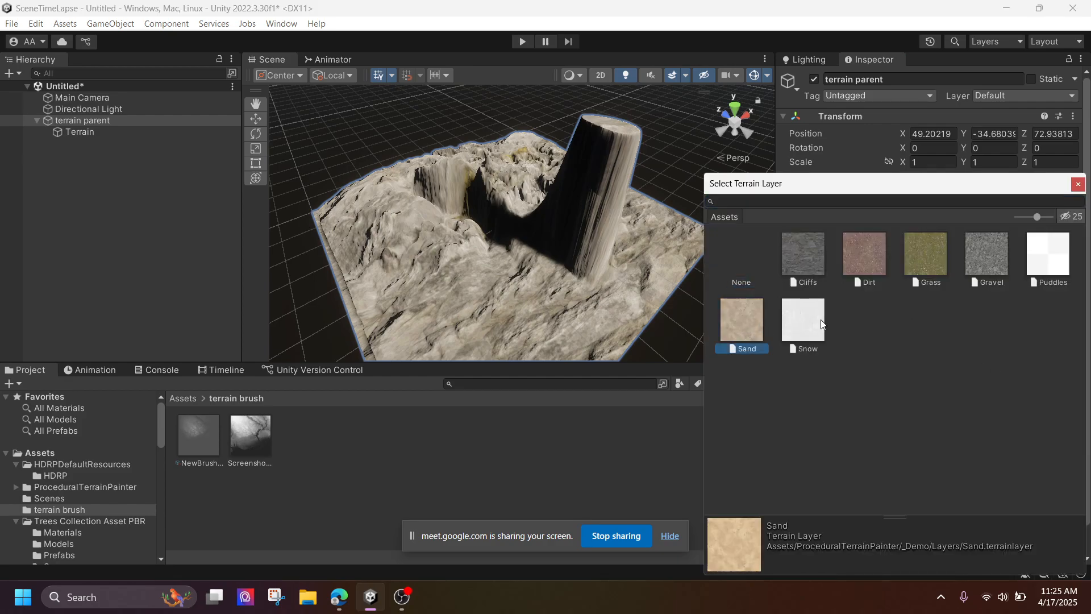
pyautogui.click(1060, 260)
pyautogui.click(1002, 245)
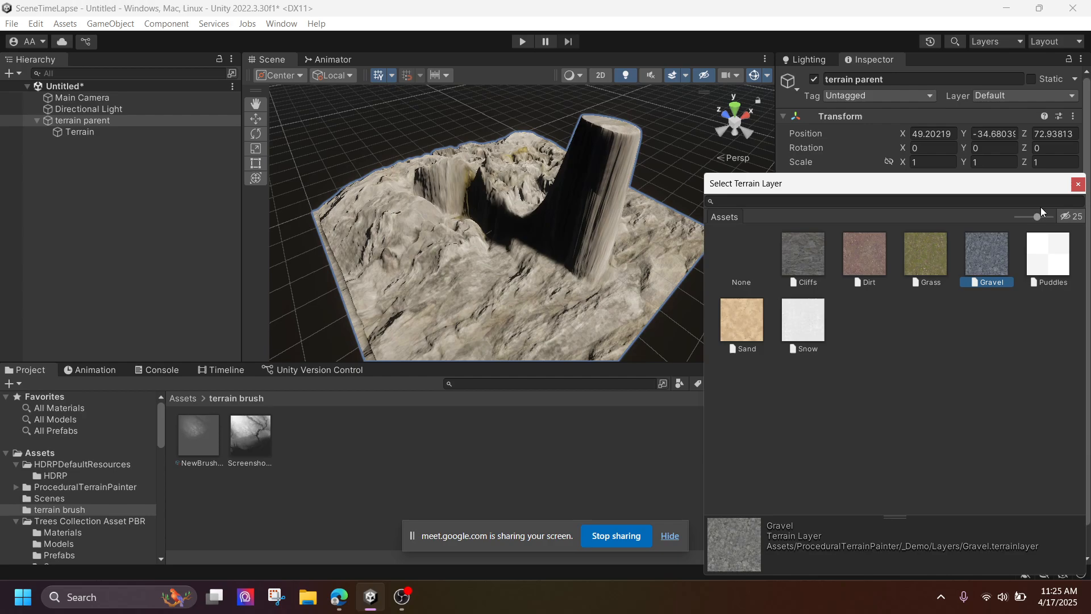
# Close the terrain layer picker and add a Slope modifier with a minimum of 60 to the Gravel layer
pyautogui.click(1078, 183)
pyautogui.scroll(2, 666, 242)
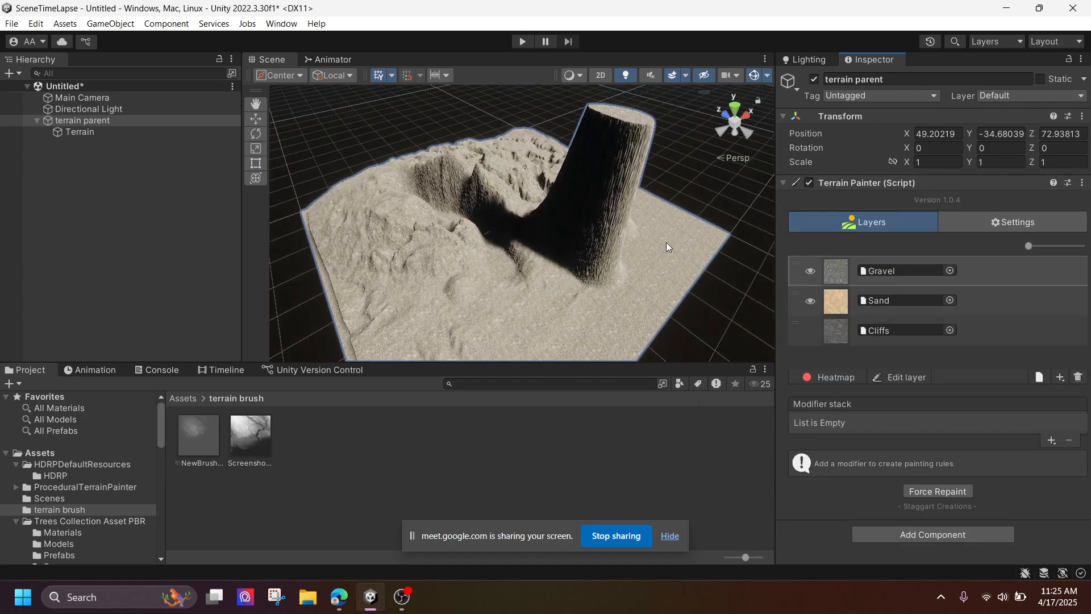
pyautogui.click(1049, 442)
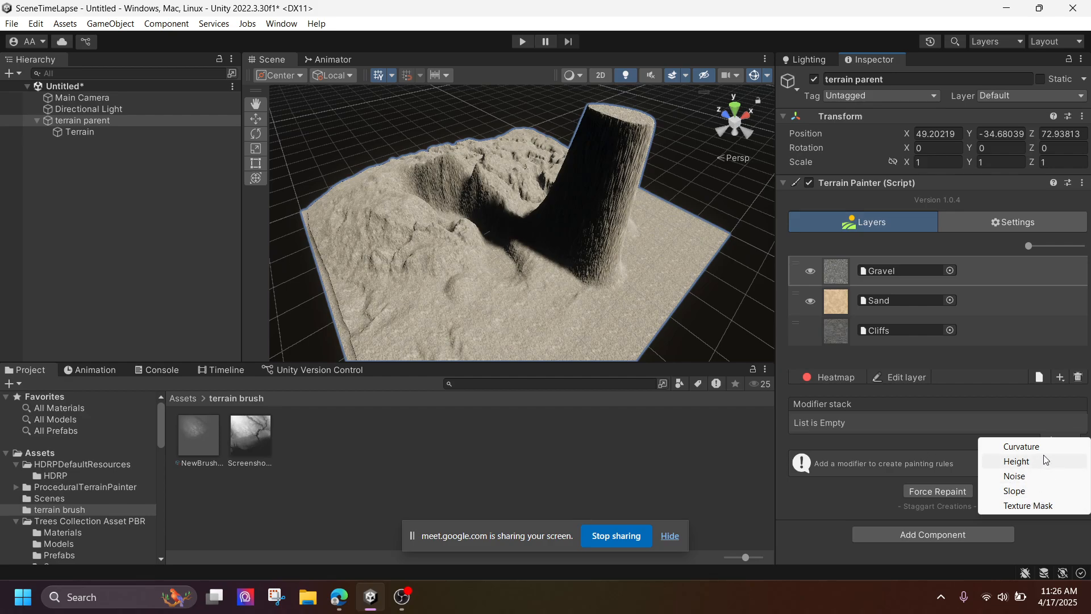
pyautogui.click(1023, 491)
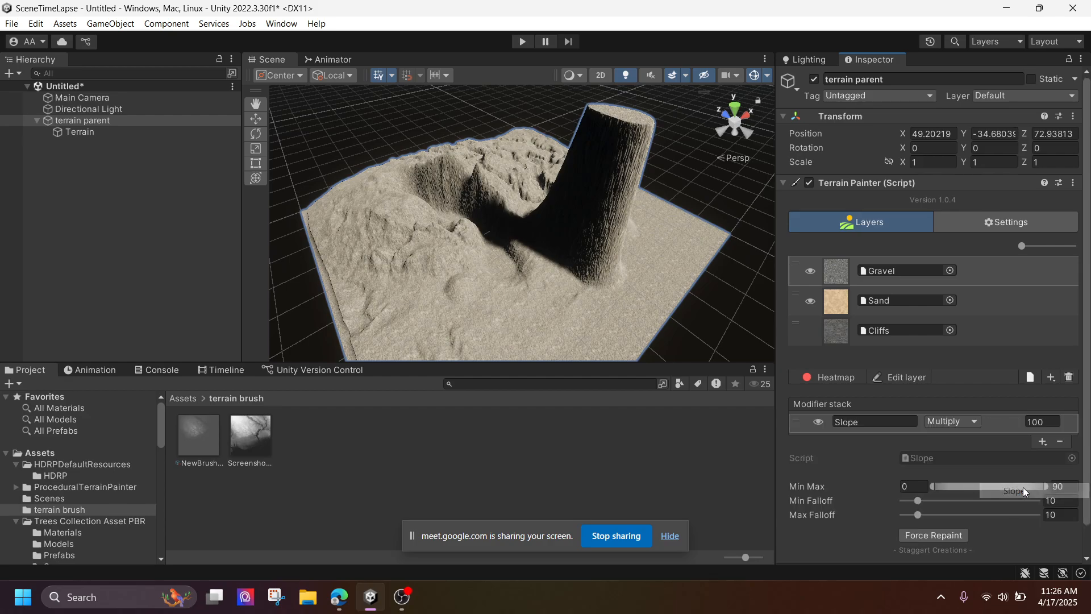
pyautogui.click(912, 484)
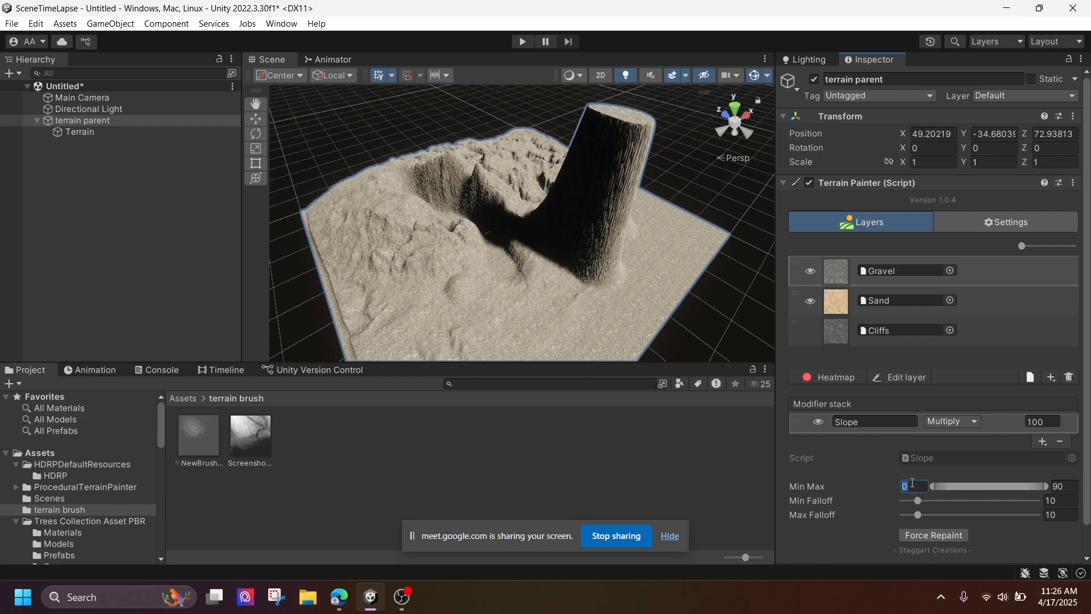
pyautogui.write('60')
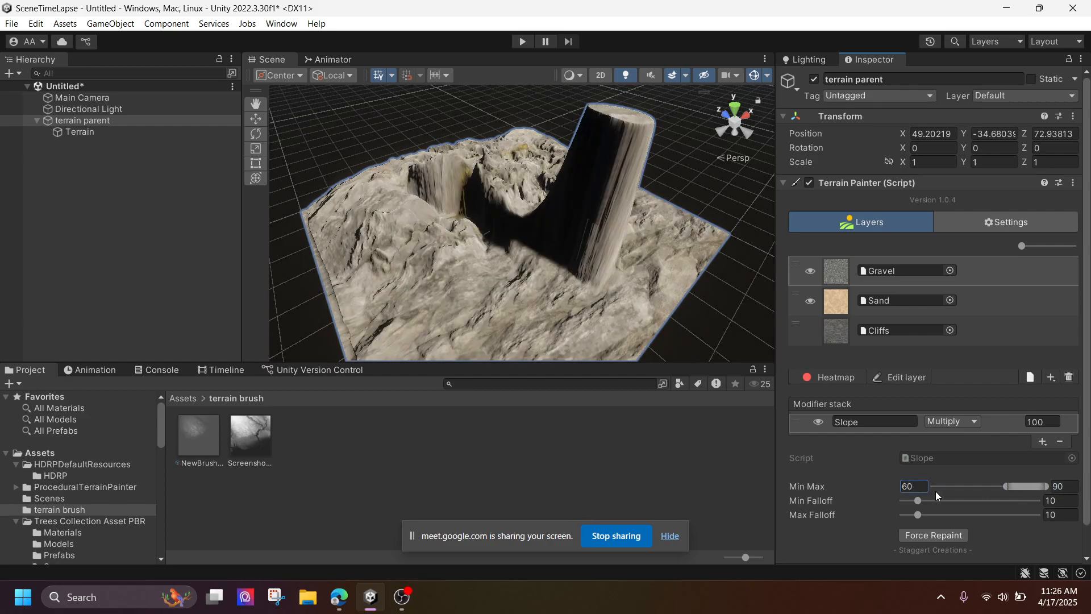
# Set the minimum of the Gravel layer's Slope modifier to 30 and check the painted cliffs
pyautogui.scroll(5, 597, 233)
pyautogui.moveTo(596, 232); pyautogui.dragTo(547, 256, button='middle')
pyautogui.scroll(-2, 618, 265)
pyautogui.moveTo(546, 256); pyautogui.dragTo(515, 252, button='right')
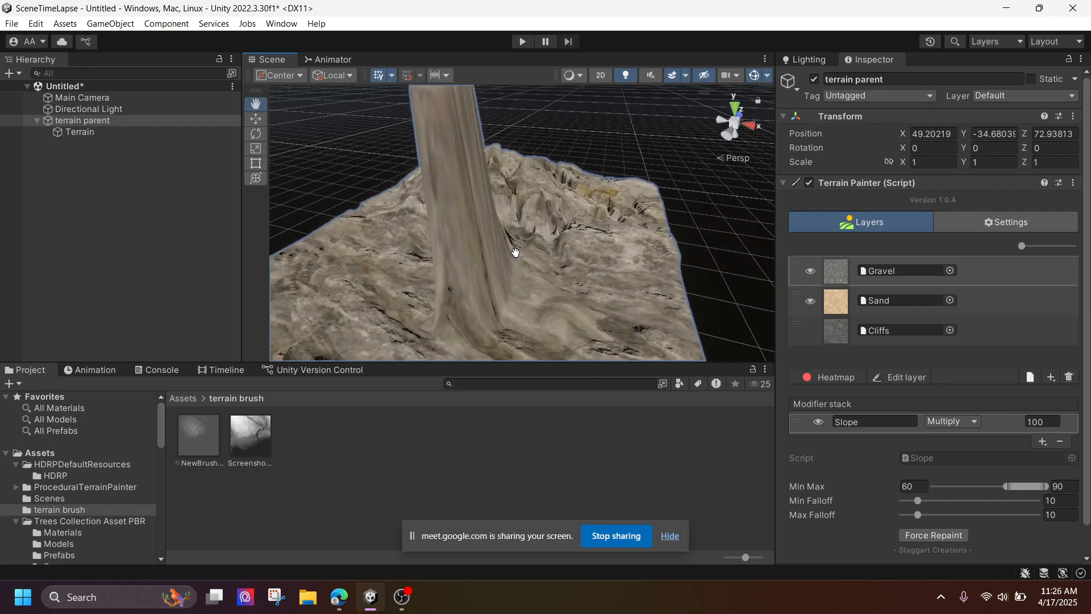
pyautogui.moveTo(515, 252); pyautogui.dragTo(489, 266, button='middle')
pyautogui.scroll(-2, 573, 299)
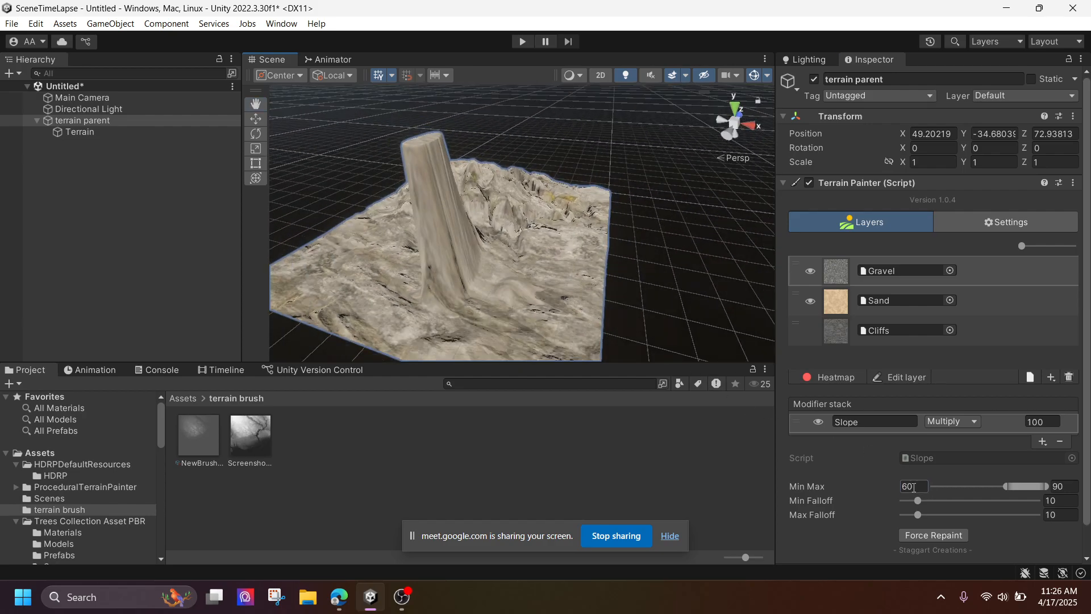
pyautogui.click(913, 487)
pyautogui.write('30')
pyautogui.scroll(5, 481, 282)
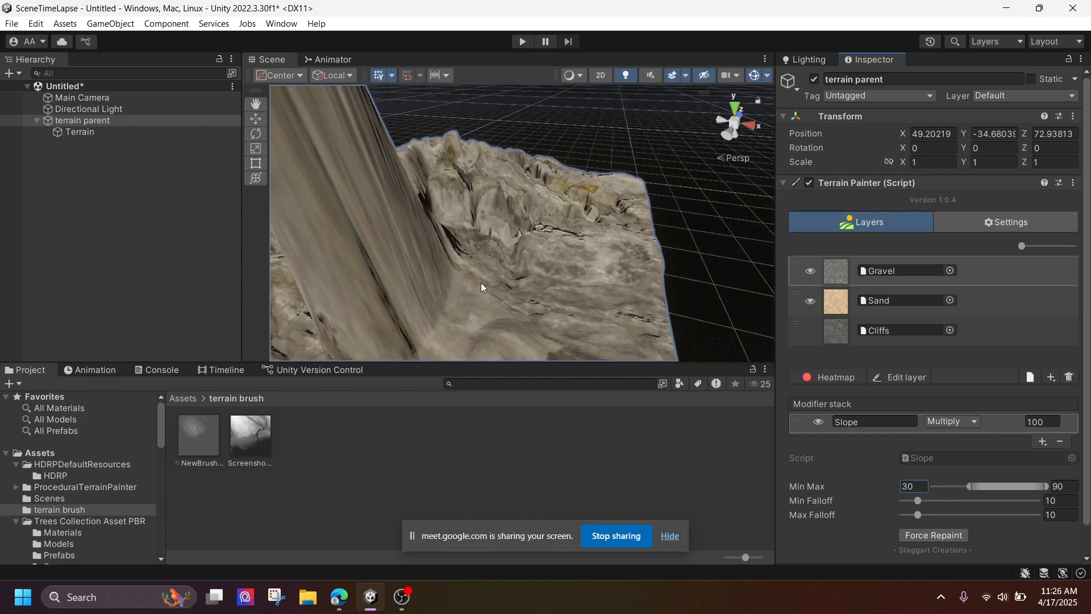
pyautogui.scroll(7, 585, 223)
pyautogui.scroll(-8, 583, 229)
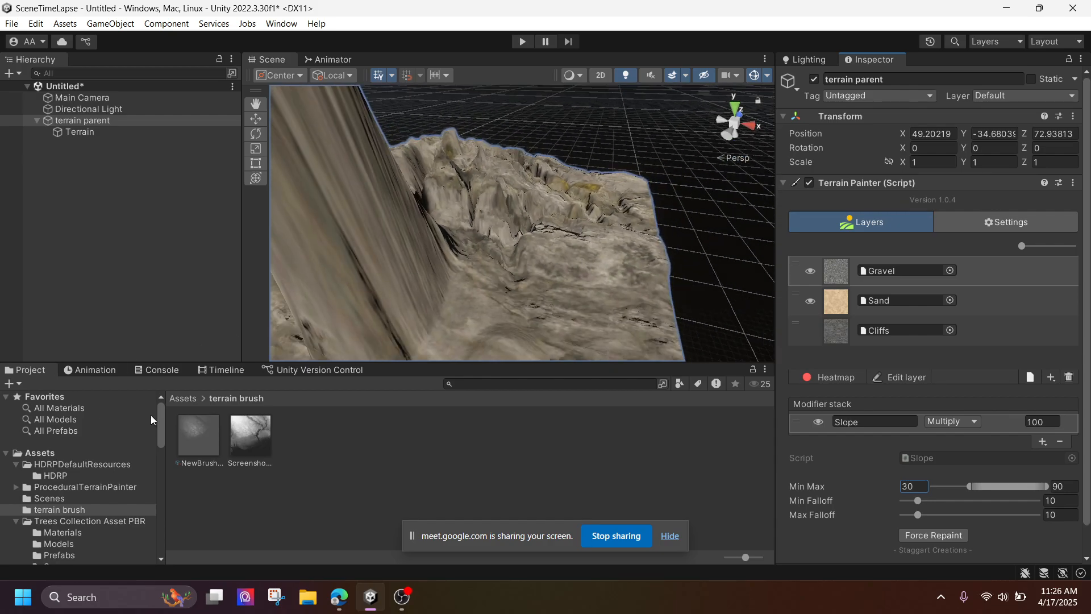
# Open SampleScene from the project's Scenes folder without saving the changes to the untitled scene
pyautogui.click(181, 397)
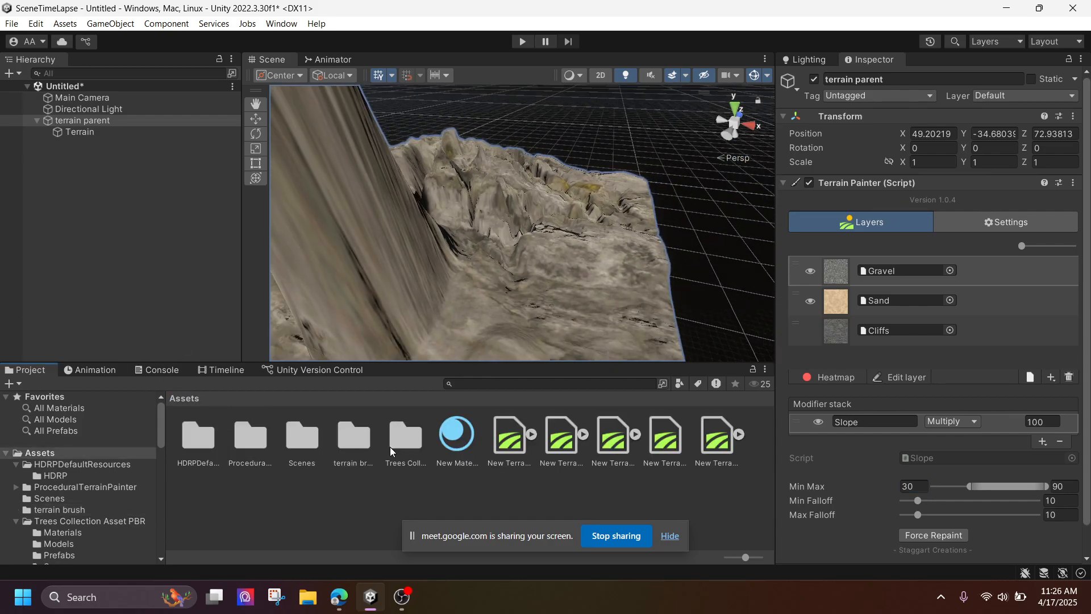
pyautogui.doubleClick(300, 436)
pyautogui.doubleClick(193, 442)
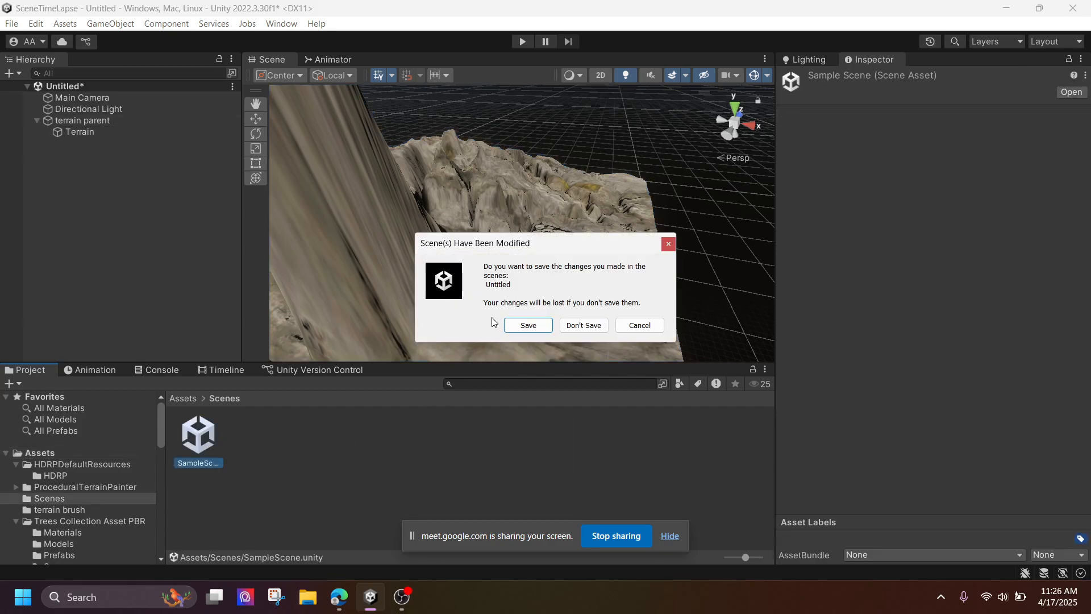
pyautogui.click(581, 324)
# Examine the painted mountain terrain in the scene and the Terrain Painter layers on terrainParent
pyautogui.scroll(-10, 529, 172)
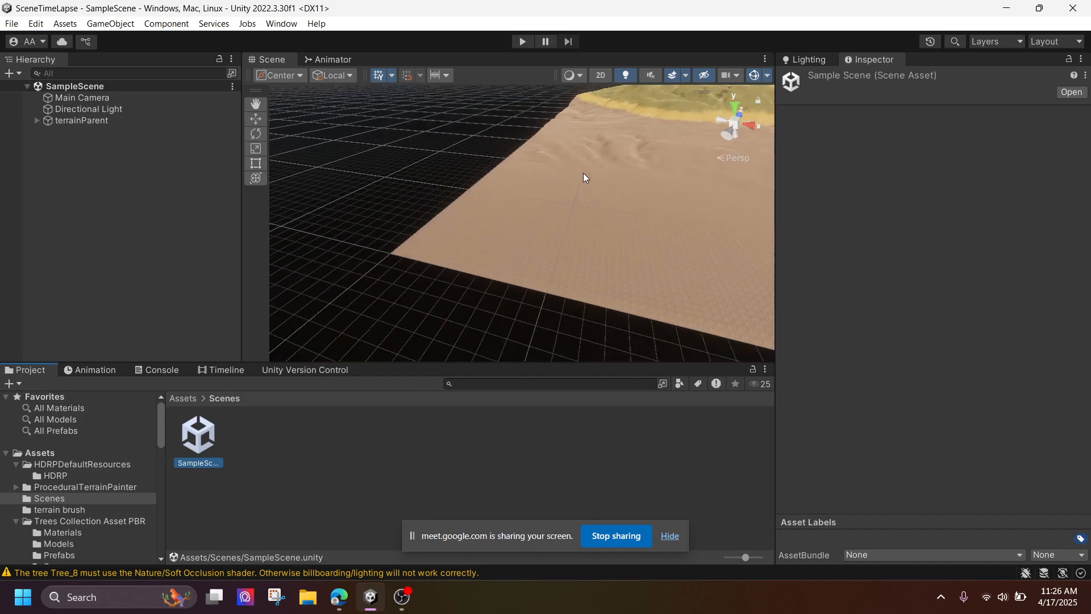
pyautogui.moveTo(681, 148); pyautogui.dragTo(451, 264, button='middle')
pyautogui.scroll(4, 650, 203)
pyautogui.moveTo(650, 203); pyautogui.dragTo(616, 236, button='middle')
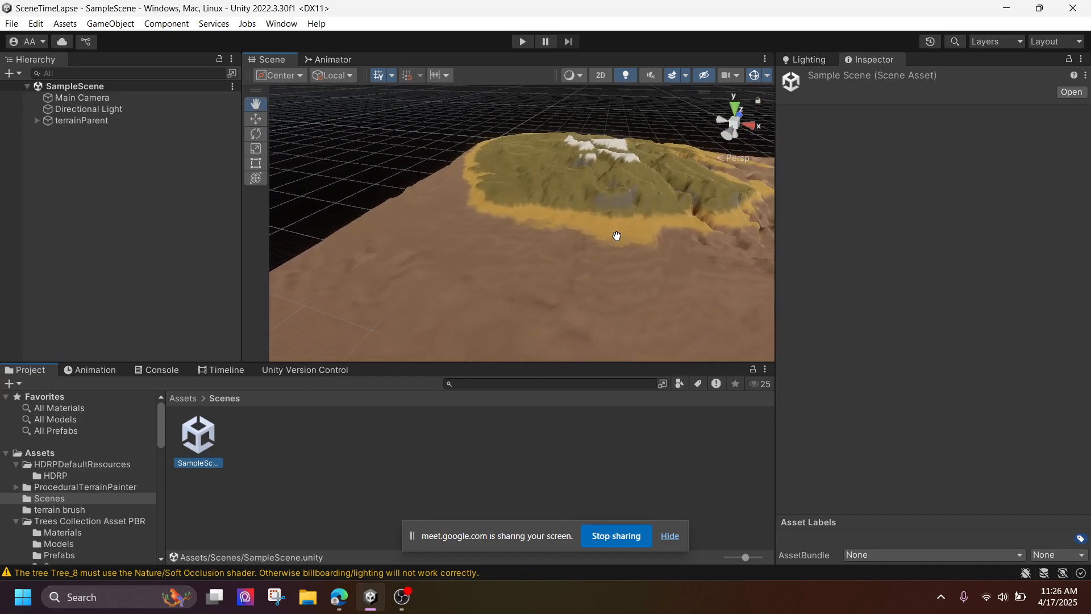
pyautogui.scroll(5, 437, 257)
pyautogui.moveTo(608, 149); pyautogui.dragTo(241, 357, button='middle')
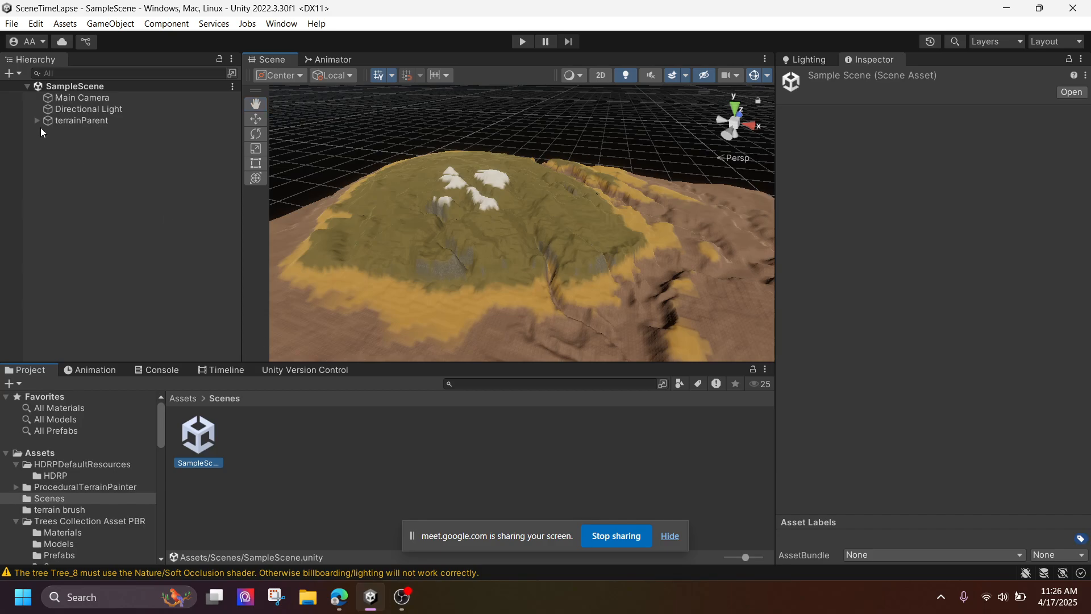
pyautogui.click(79, 121)
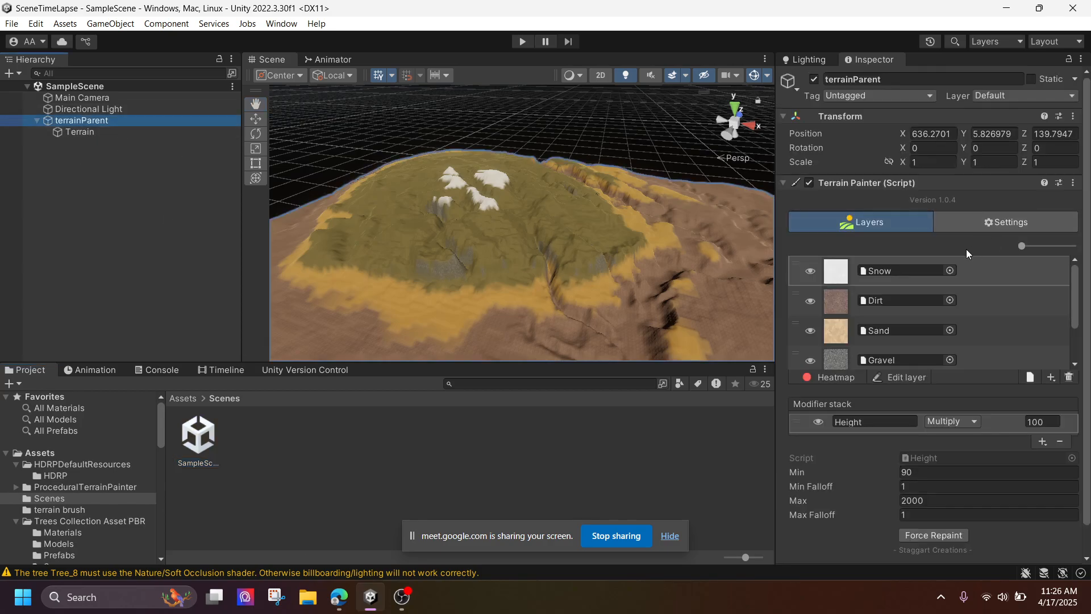
pyautogui.scroll(-3, 937, 312)
# Examine the child Terrain object and review its terrain settings, including the mesh resolution dimensions
pyautogui.click(79, 132)
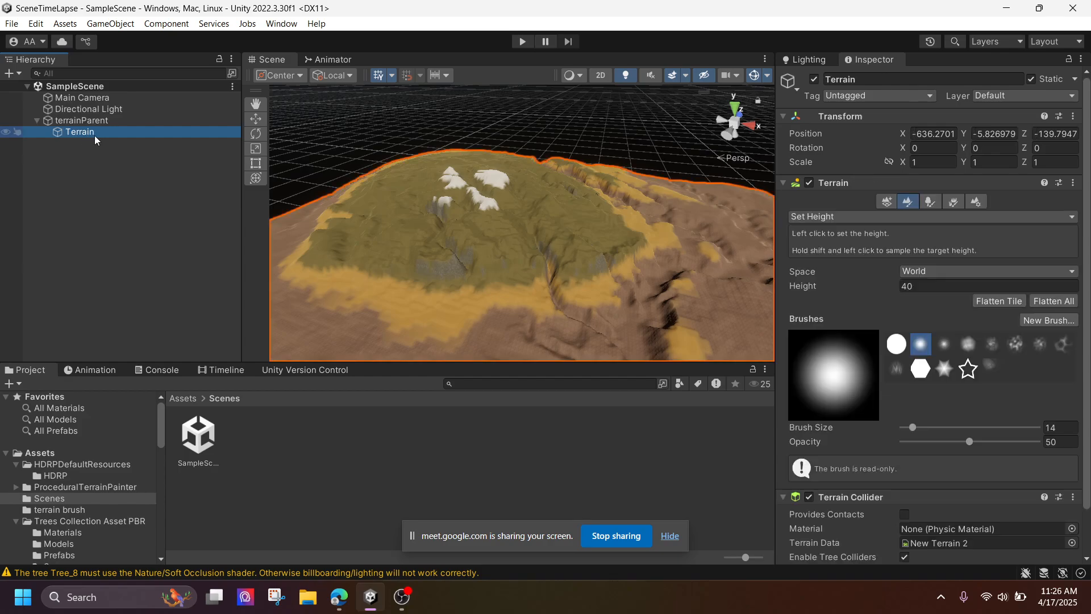
pyautogui.scroll(-3, 1000, 299)
pyautogui.scroll(3, 942, 299)
pyautogui.scroll(2, 424, 186)
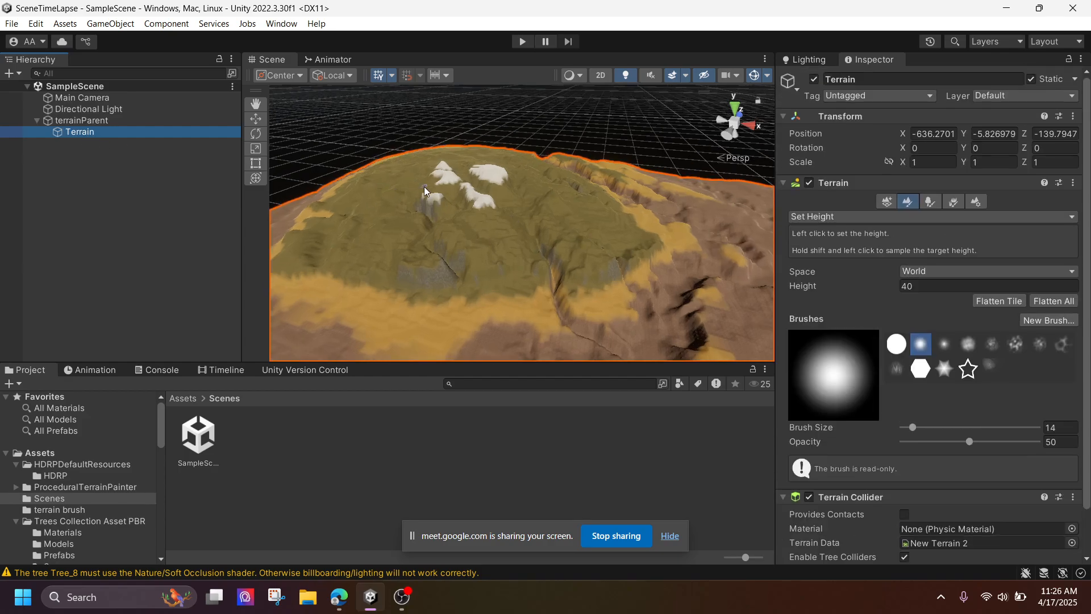
pyautogui.scroll(-5, 632, 219)
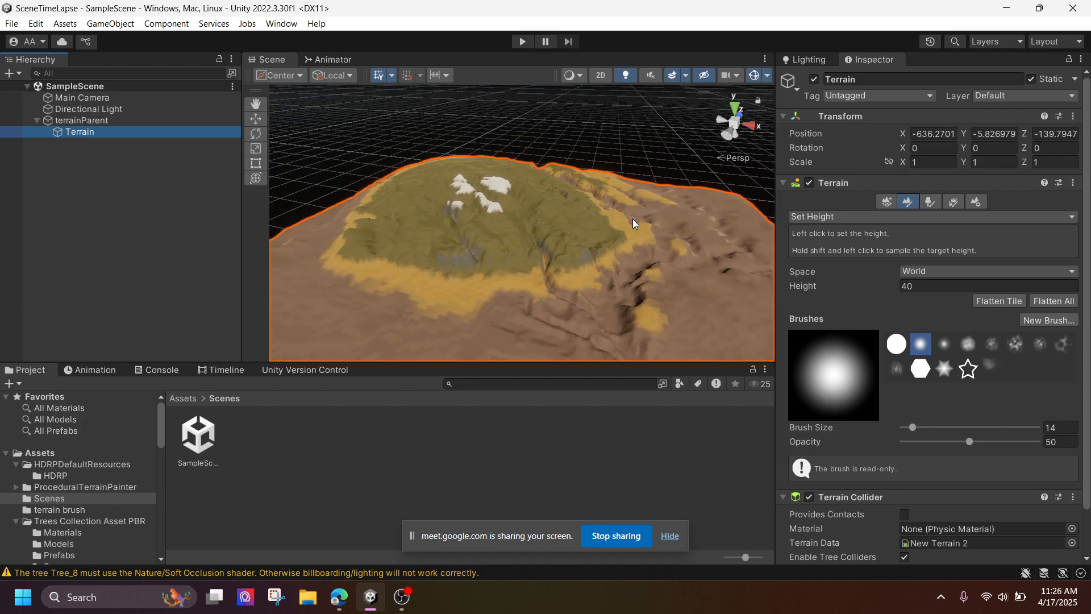
pyautogui.click(85, 114)
pyautogui.click(130, 132)
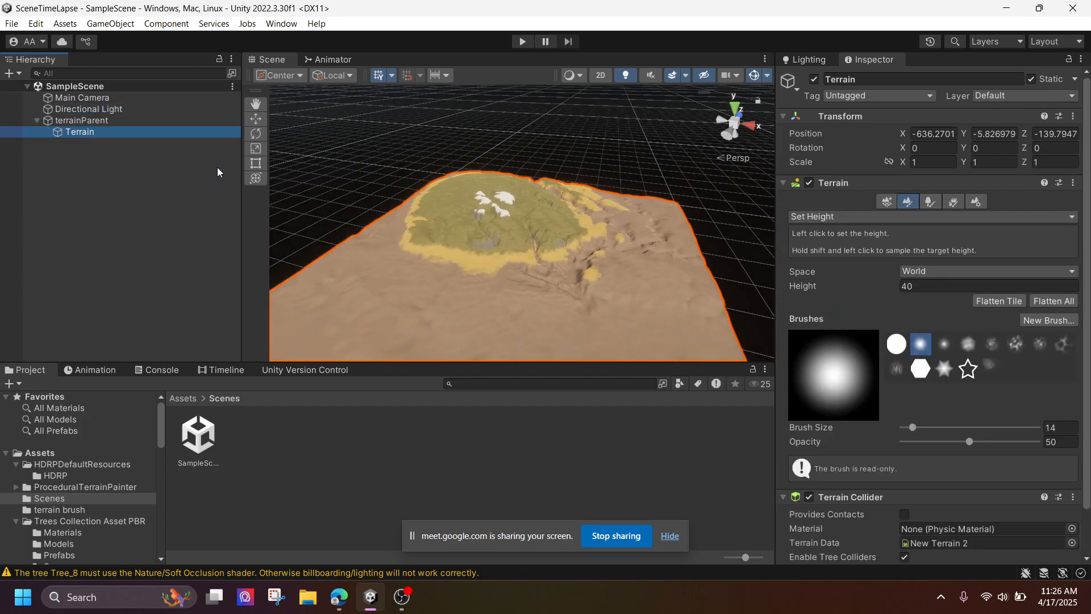
pyautogui.click(976, 201)
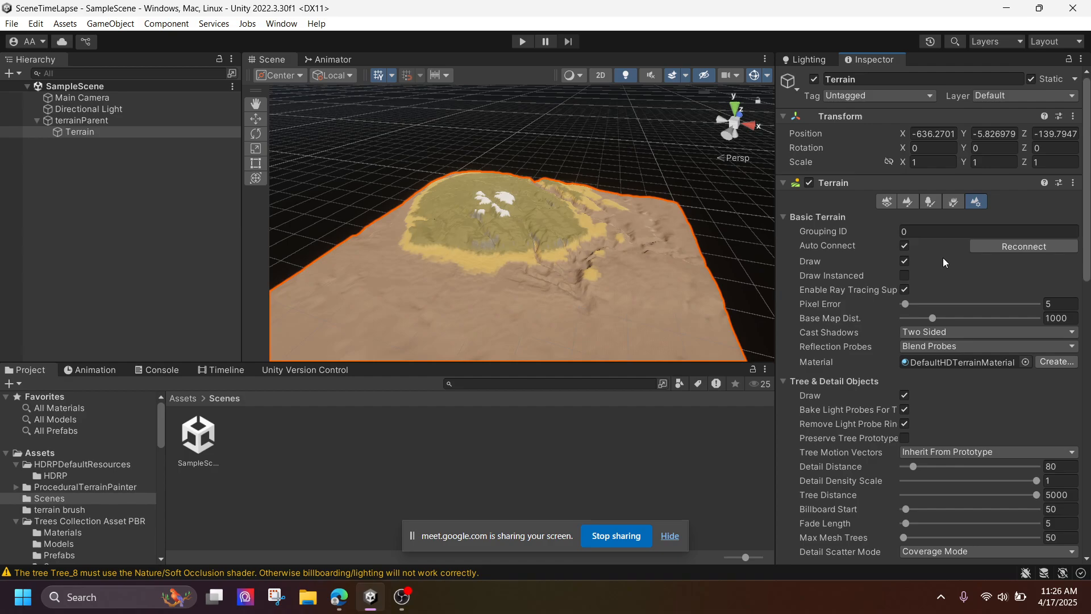
pyautogui.scroll(-5, 946, 284)
pyautogui.scroll(-10, 997, 319)
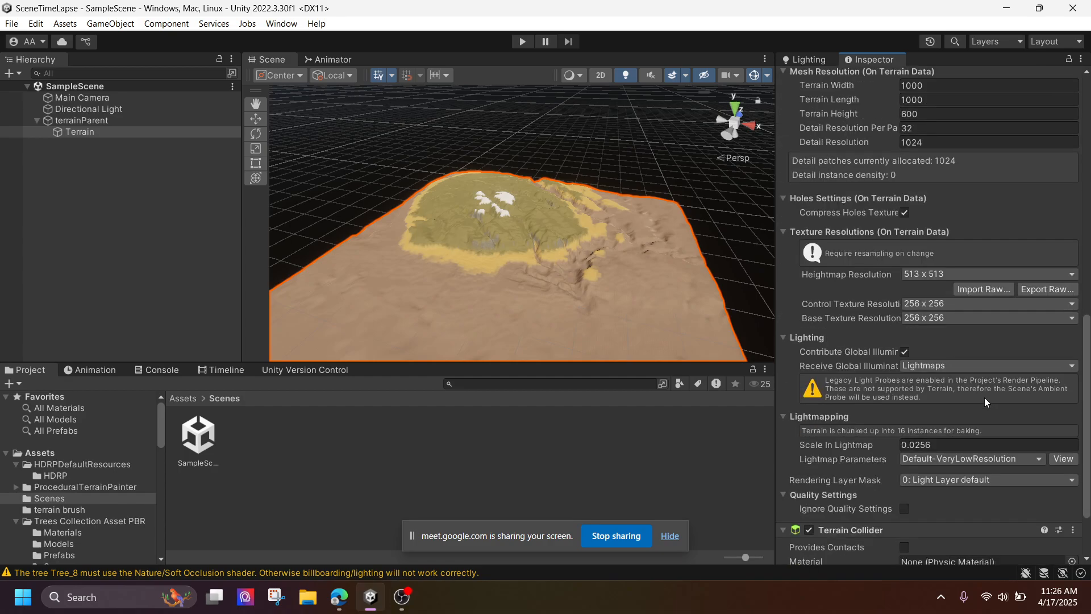
pyautogui.scroll(7, 948, 369)
pyautogui.scroll(5, 935, 366)
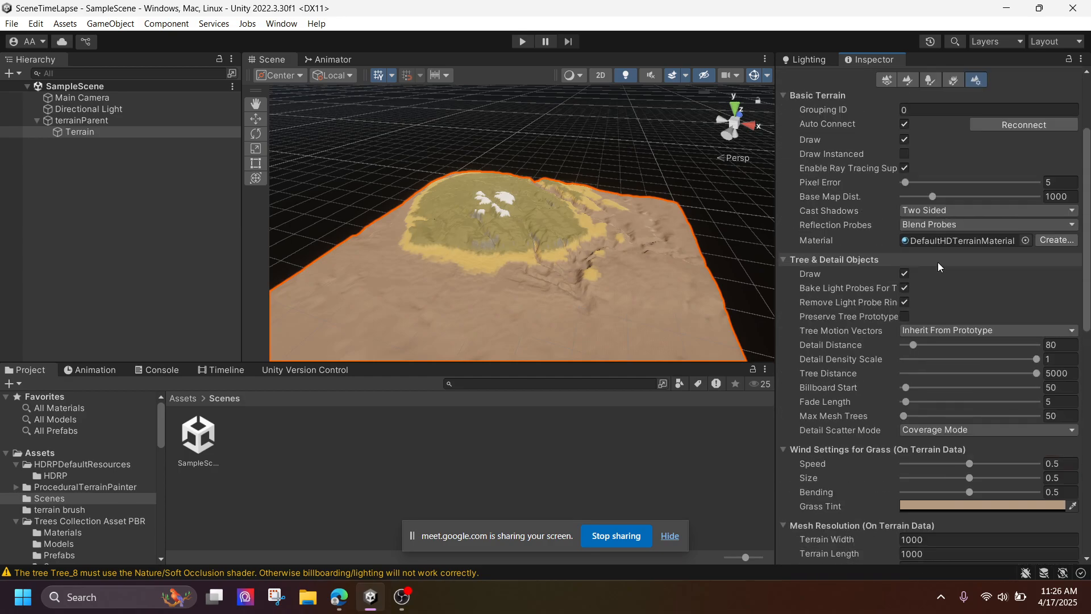
pyautogui.scroll(3, 932, 265)
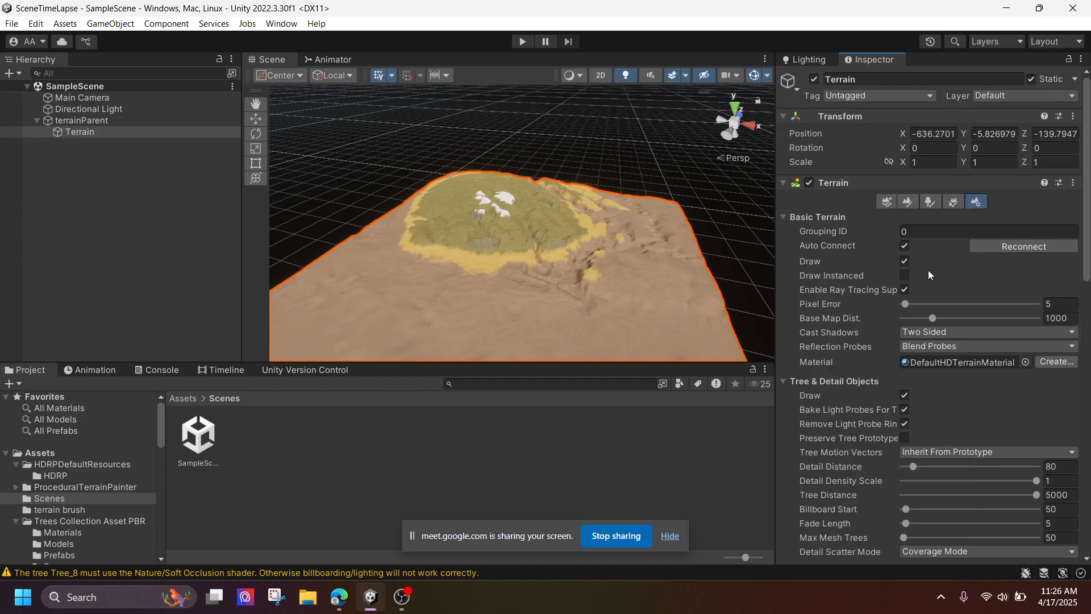
pyautogui.scroll(-3, 927, 289)
pyautogui.scroll(-5, 922, 362)
pyautogui.click(935, 278)
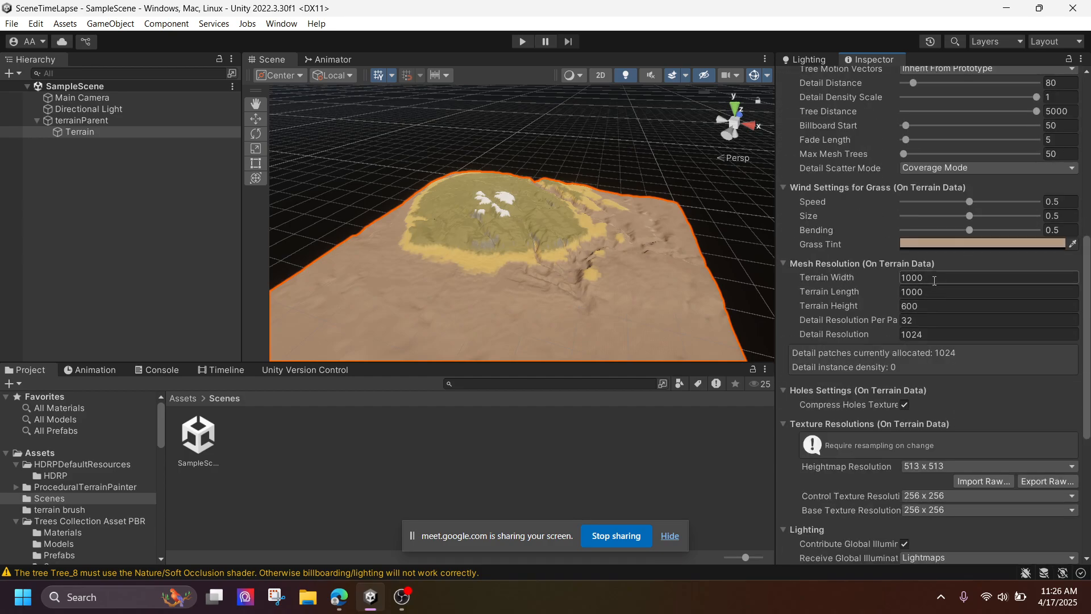
# Examine the snowy peaks up close and review terrainParent's Terrain Painter settings and layer list
pyautogui.click(117, 122)
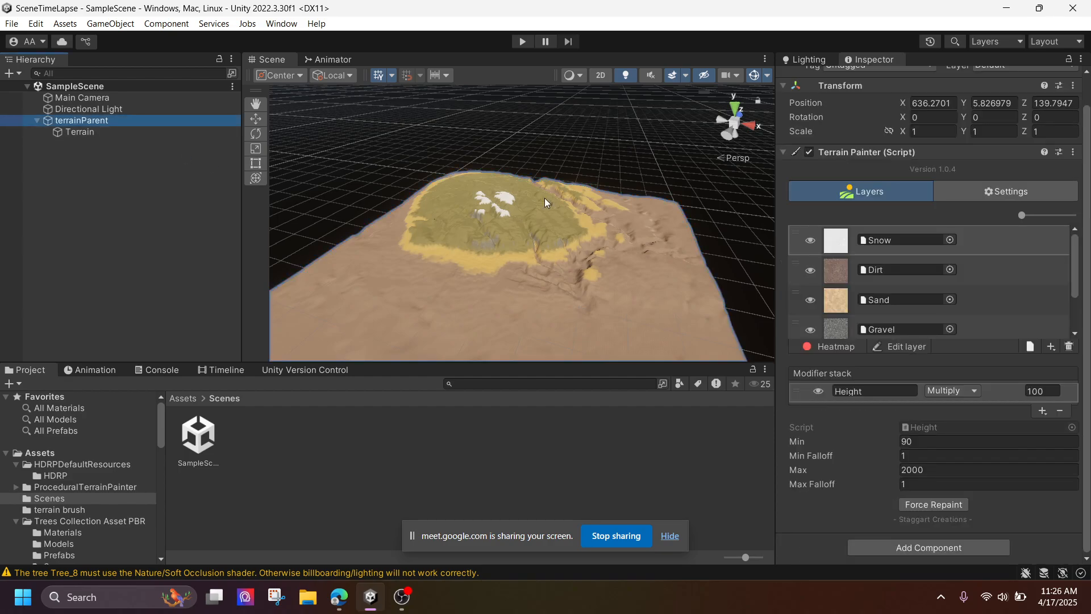
pyautogui.scroll(3, 573, 237)
pyautogui.scroll(6, 458, 215)
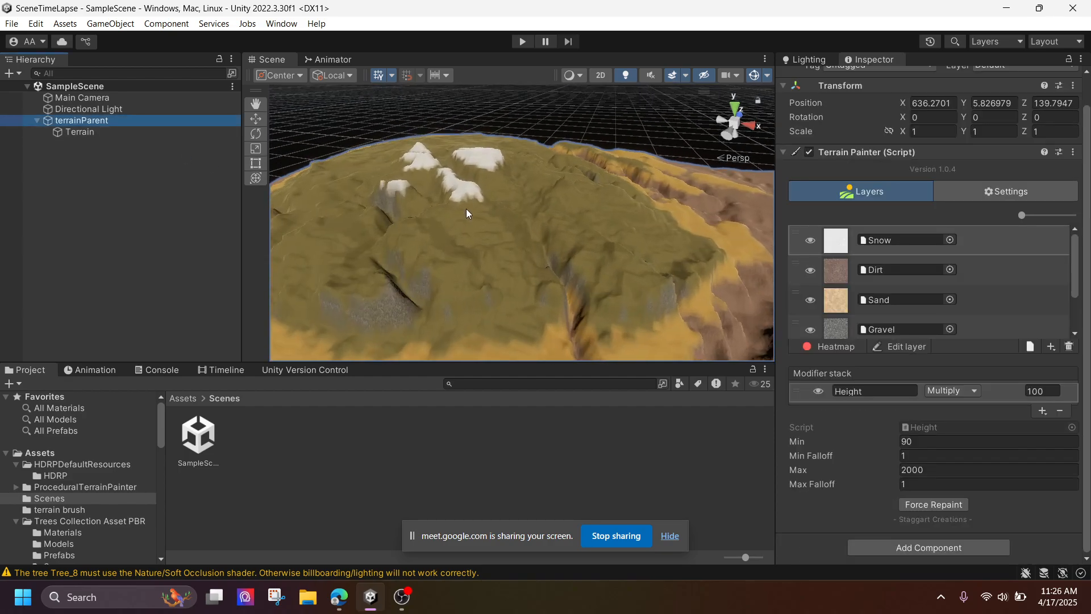
pyautogui.moveTo(487, 241); pyautogui.dragTo(1039, 264, button='middle')
pyautogui.scroll(-1, 479, 251)
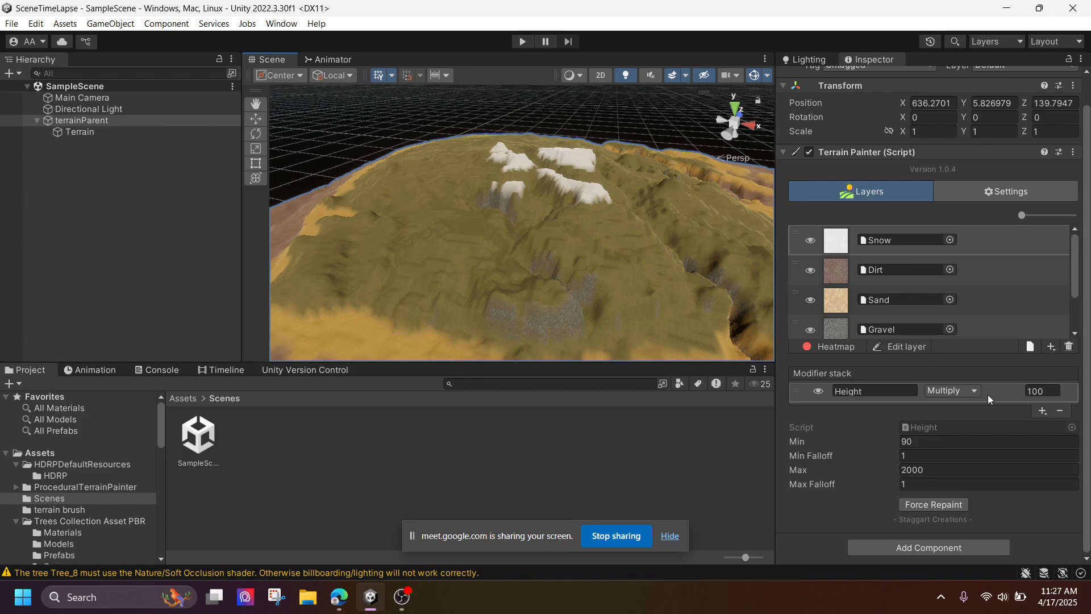
pyautogui.click(994, 189)
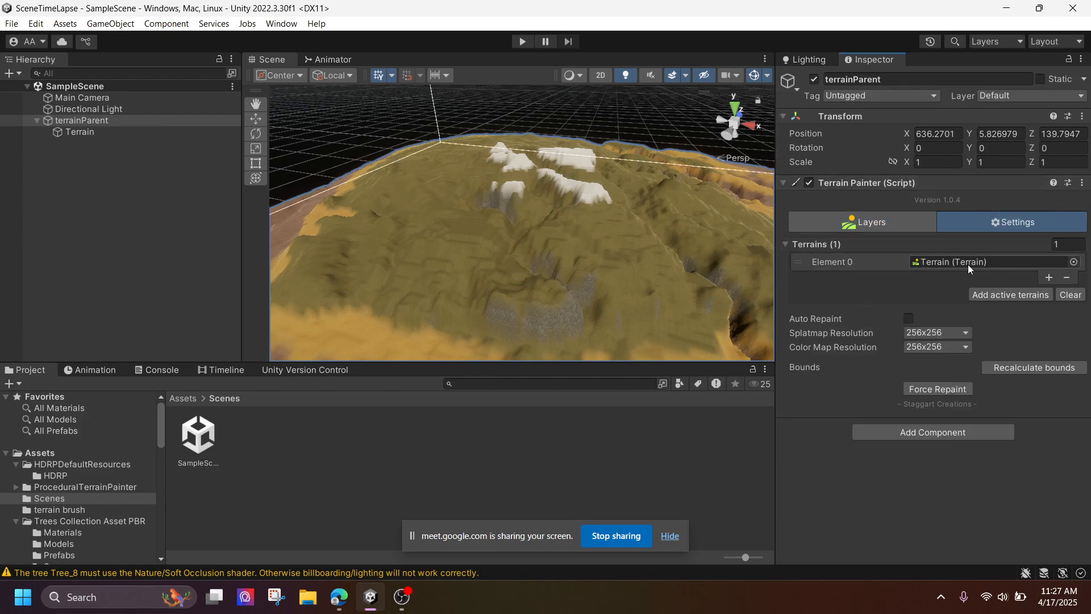
pyautogui.click(858, 220)
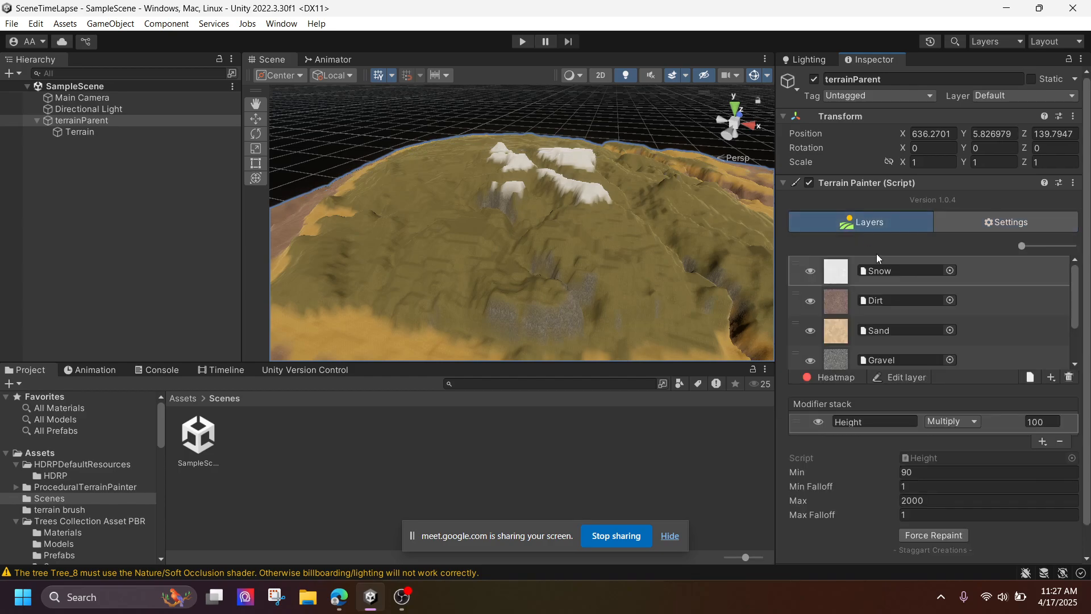
pyautogui.scroll(-2, 891, 283)
pyautogui.scroll(2, 889, 287)
# Set the minimum of the Snow layer's Height modifier to 100
pyautogui.click(927, 501)
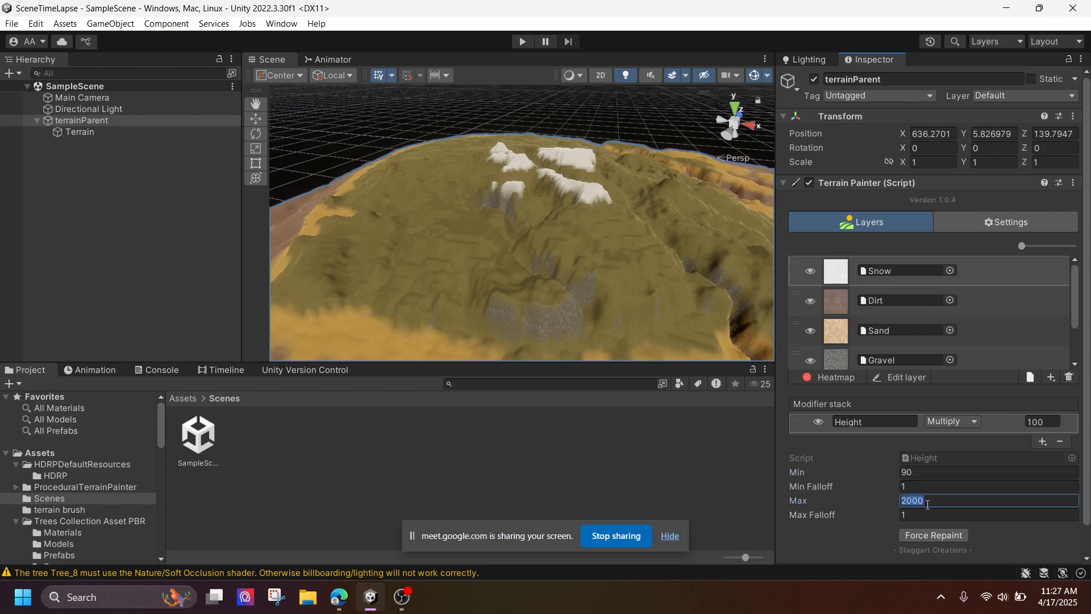
pyautogui.click(920, 472)
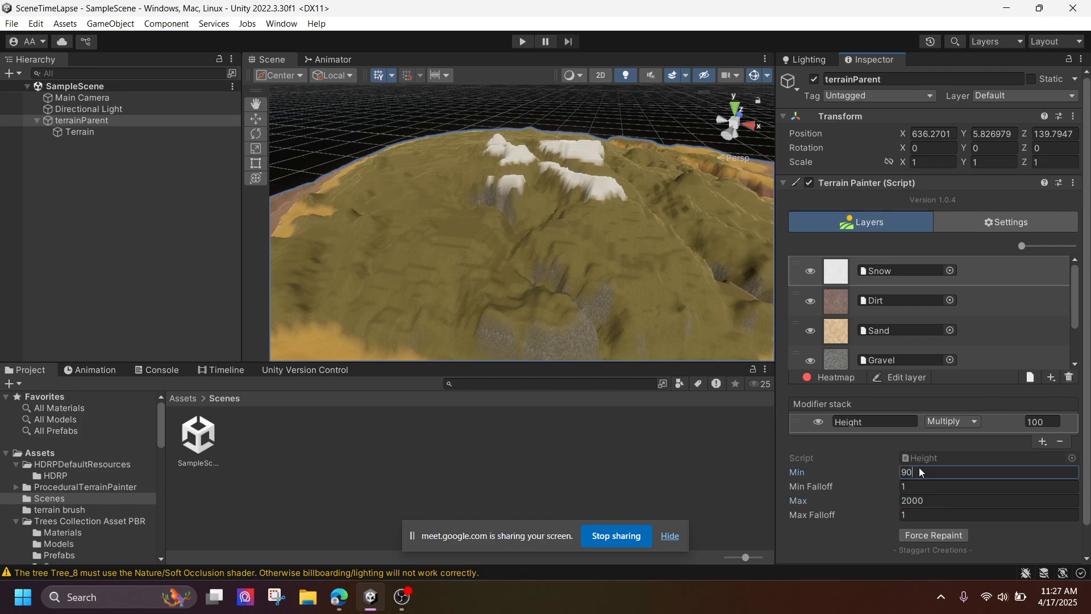
pyautogui.write('100')
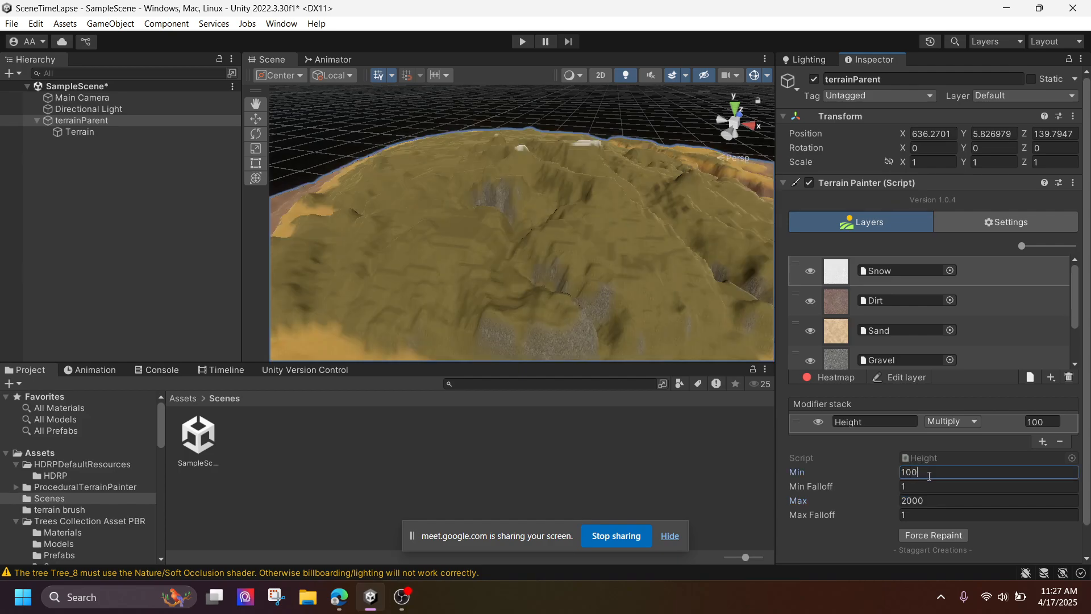
# Set the minimum of the Snow layer's Height modifier to 70
pyautogui.moveTo(611, 238); pyautogui.dragTo(565, 372, button='middle')
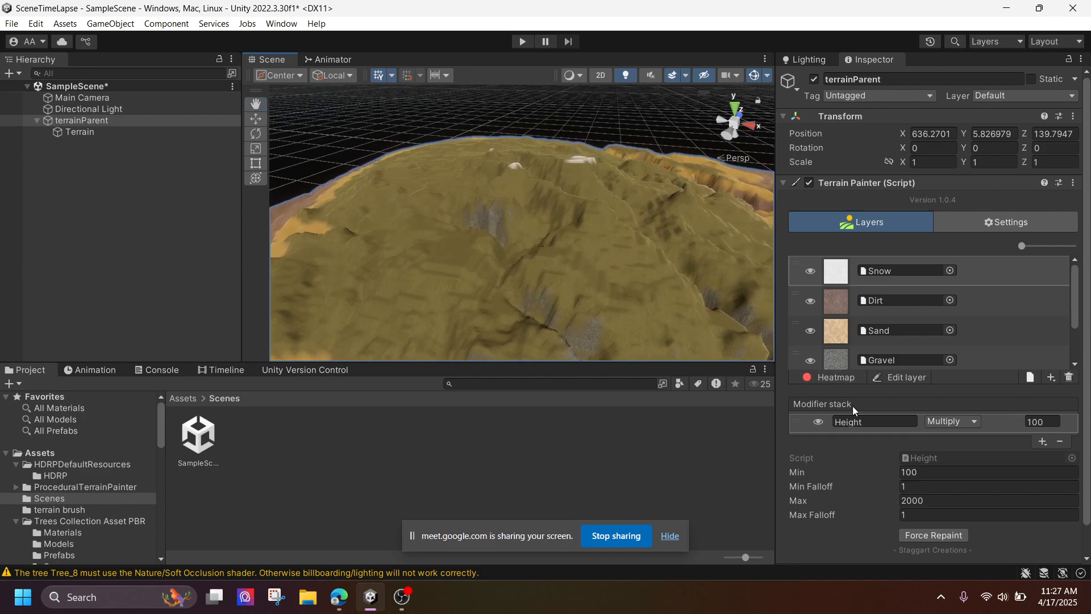
pyautogui.click(924, 473)
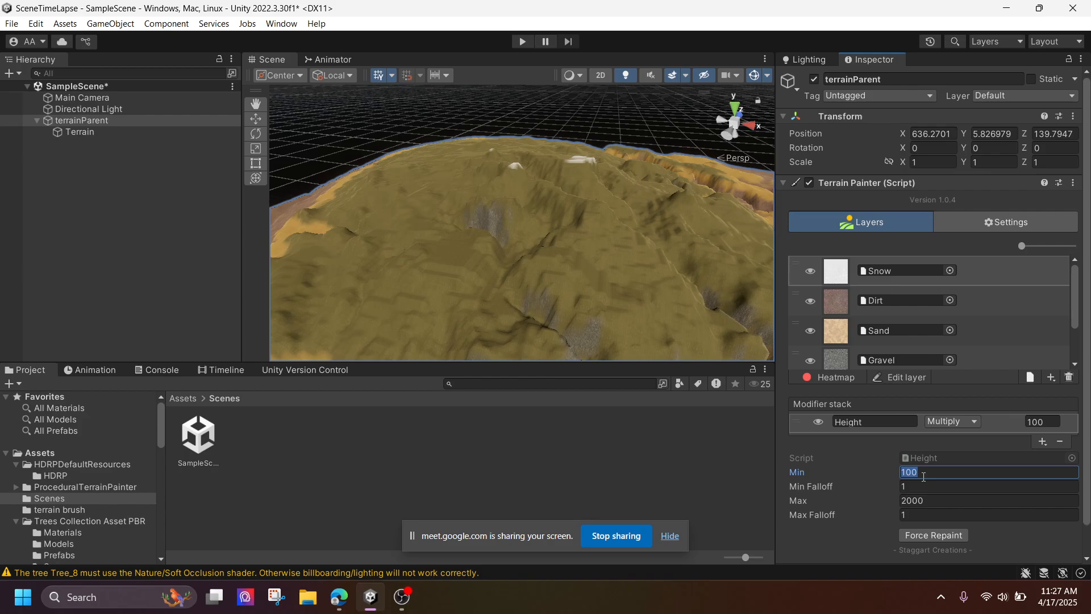
pyautogui.write('70')
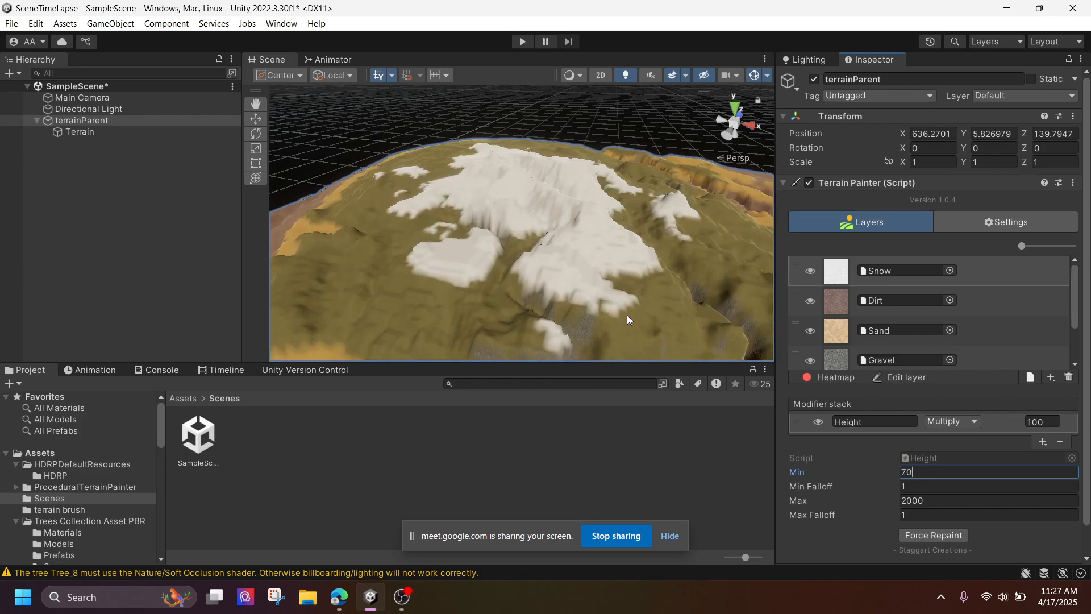
# Set the Max Falloff of the Snow layer's Height modifier to 10 and dismiss the chat notification
pyautogui.moveTo(622, 294); pyautogui.dragTo(636, 131, button='middle')
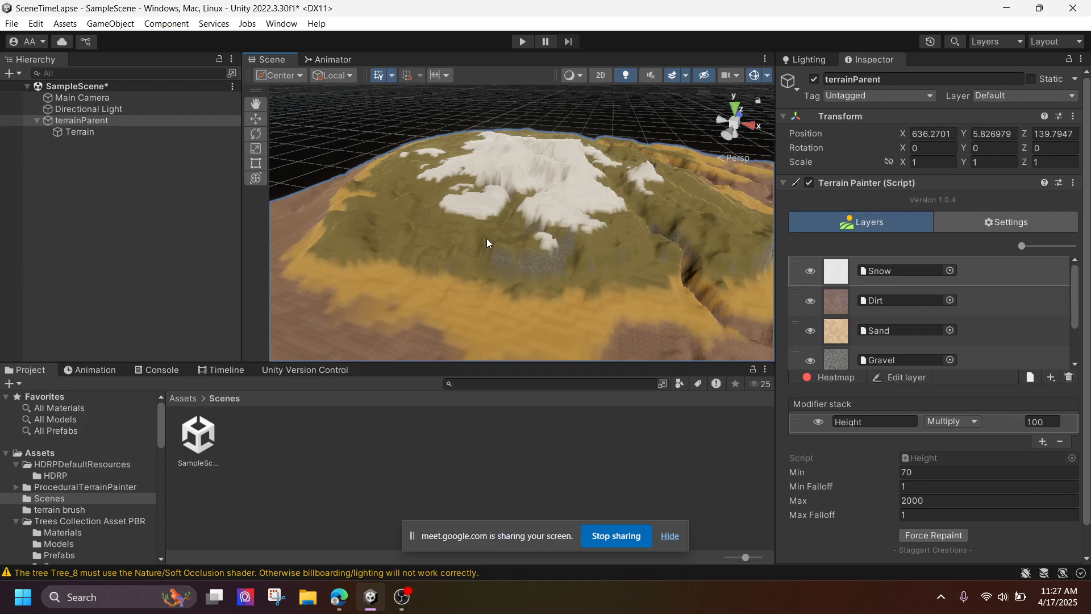
pyautogui.moveTo(648, 300); pyautogui.dragTo(650, 227, button='middle')
pyautogui.click(913, 487)
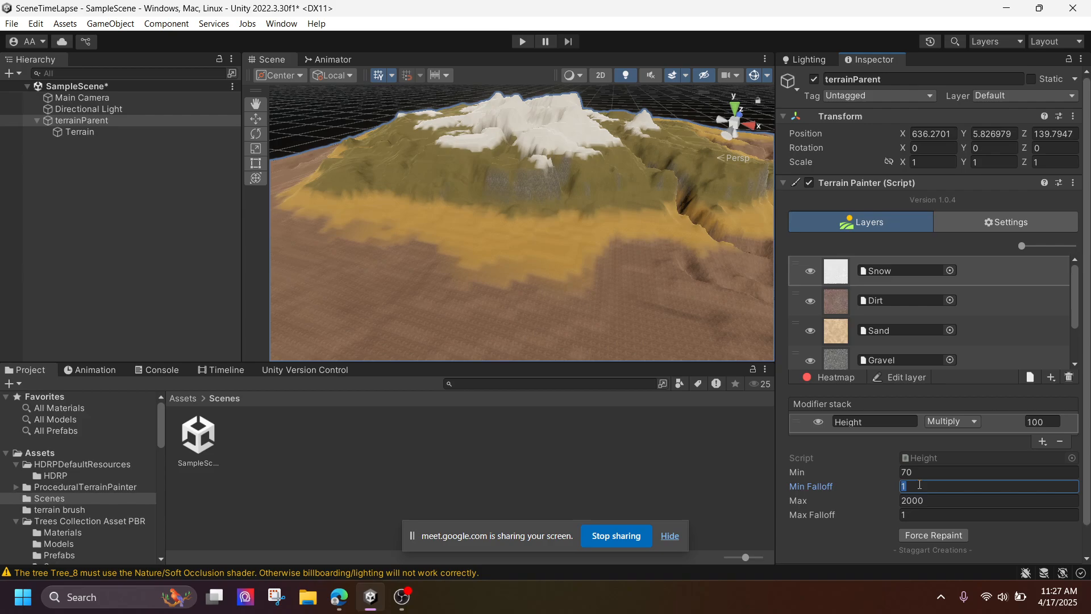
pyautogui.click(924, 515)
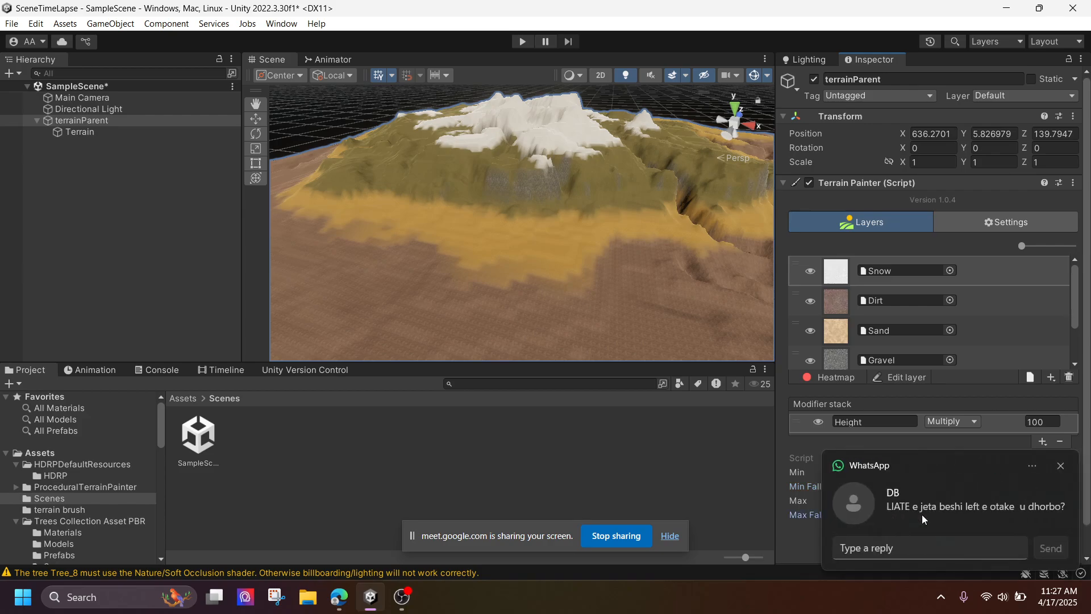
pyautogui.click(1061, 466)
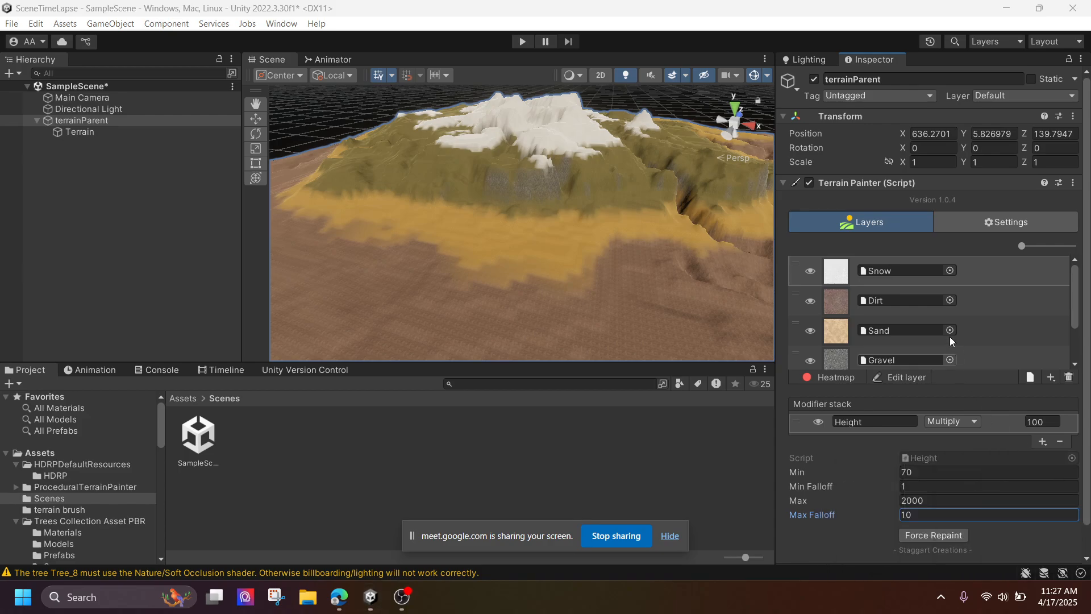
# Examine the Dirt layer's Height modifier and the Gravel layer's Slope modifier, comparing the slope range with the gravel patches on the steep hillside
pyautogui.click(971, 301)
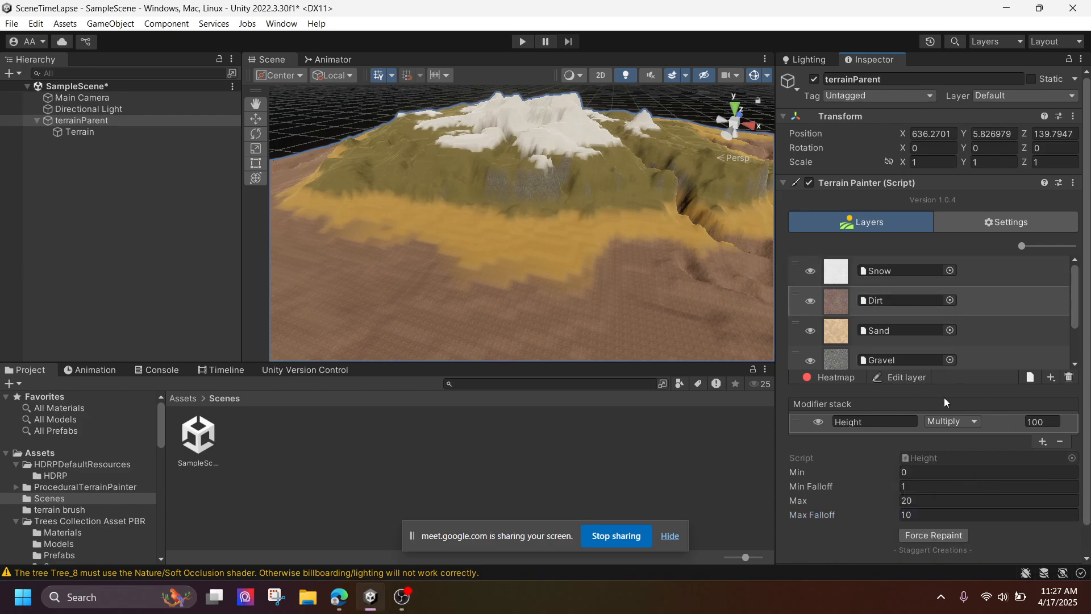
pyautogui.scroll(-1, 944, 397)
pyautogui.scroll(-2, 879, 305)
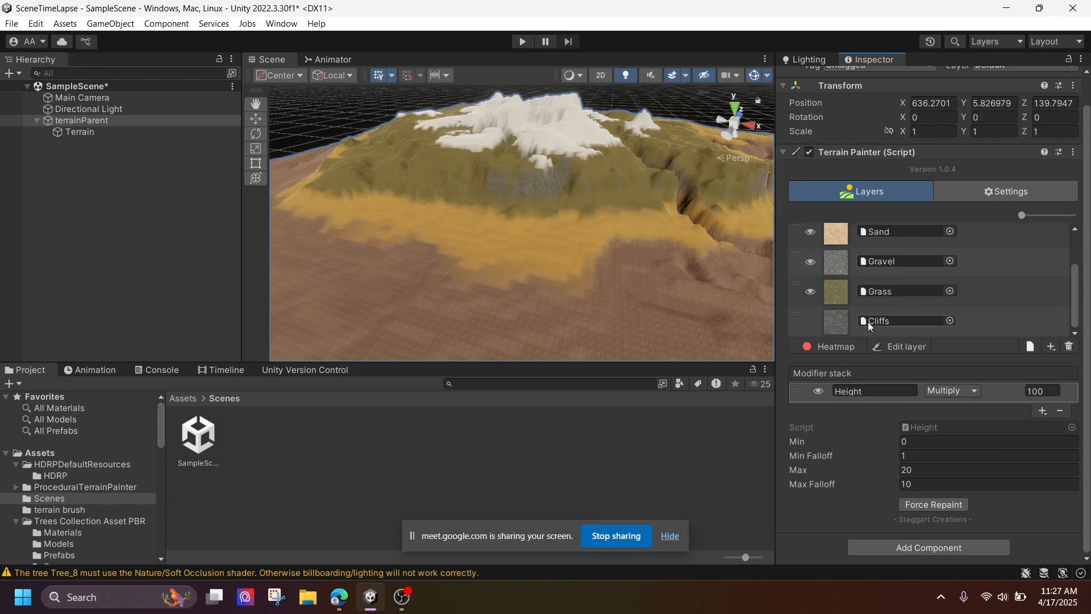
pyautogui.click(992, 265)
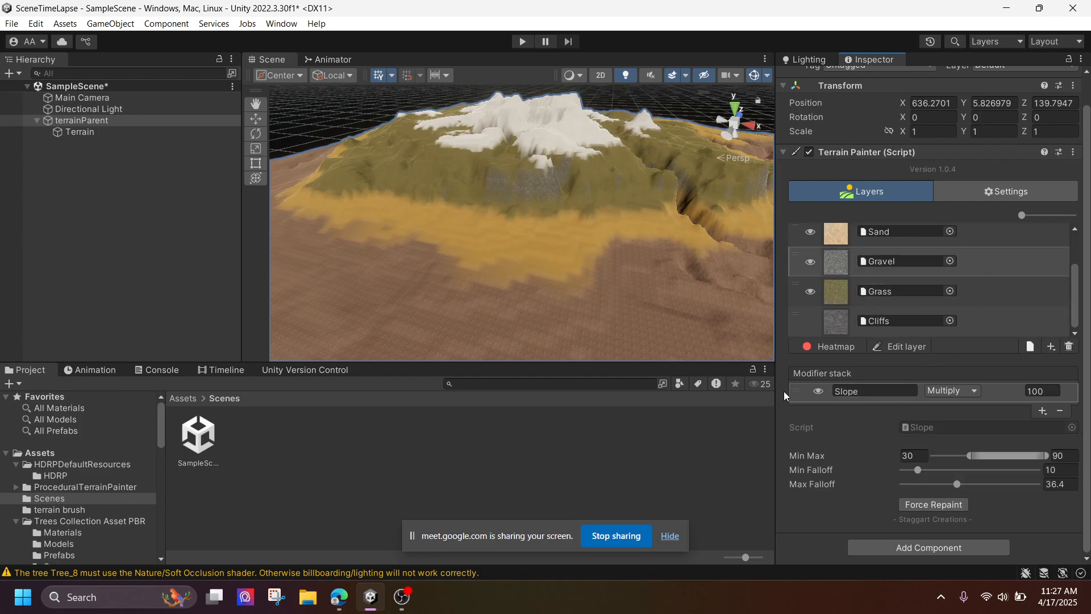
pyautogui.scroll(5, 530, 137)
pyautogui.moveTo(434, 139); pyautogui.dragTo(541, 301, button='middle')
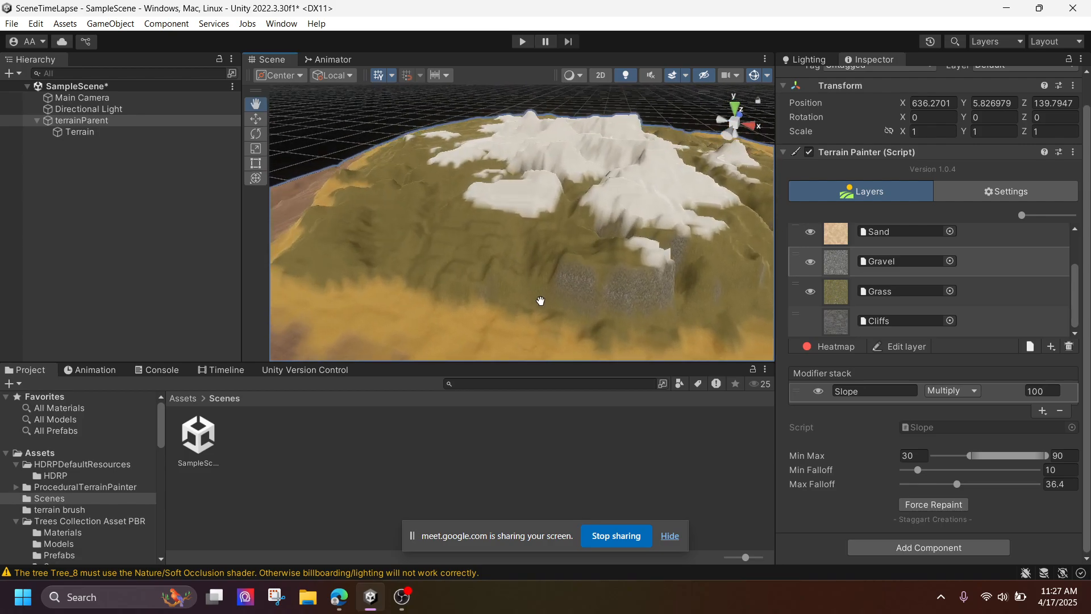
pyautogui.scroll(3, 629, 281)
pyautogui.moveTo(639, 267); pyautogui.dragTo(343, 148, button='middle')
pyautogui.scroll(2, 558, 262)
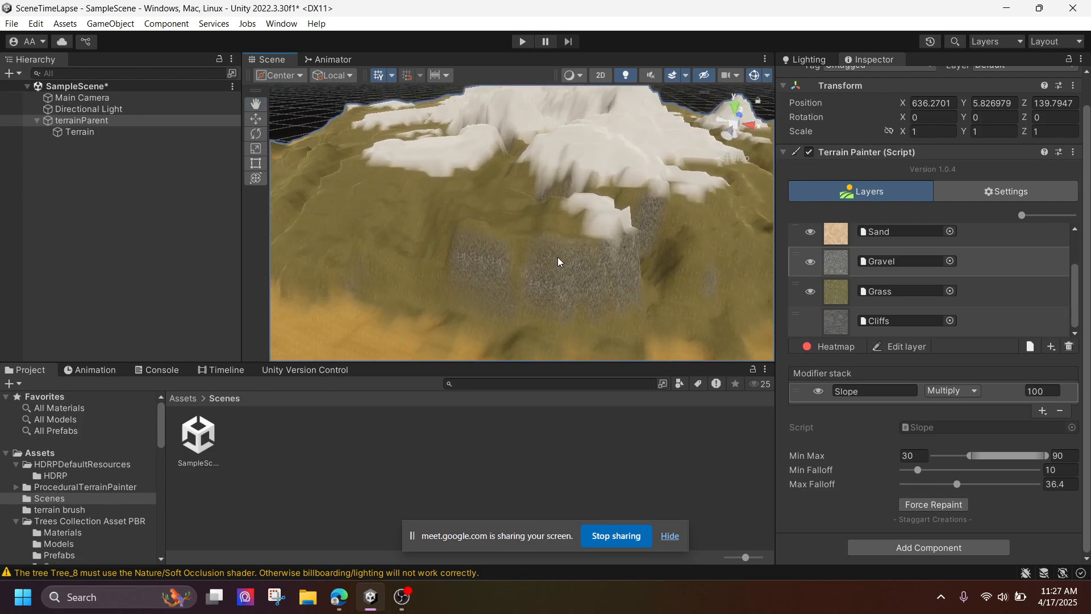
pyautogui.scroll(1, 557, 261)
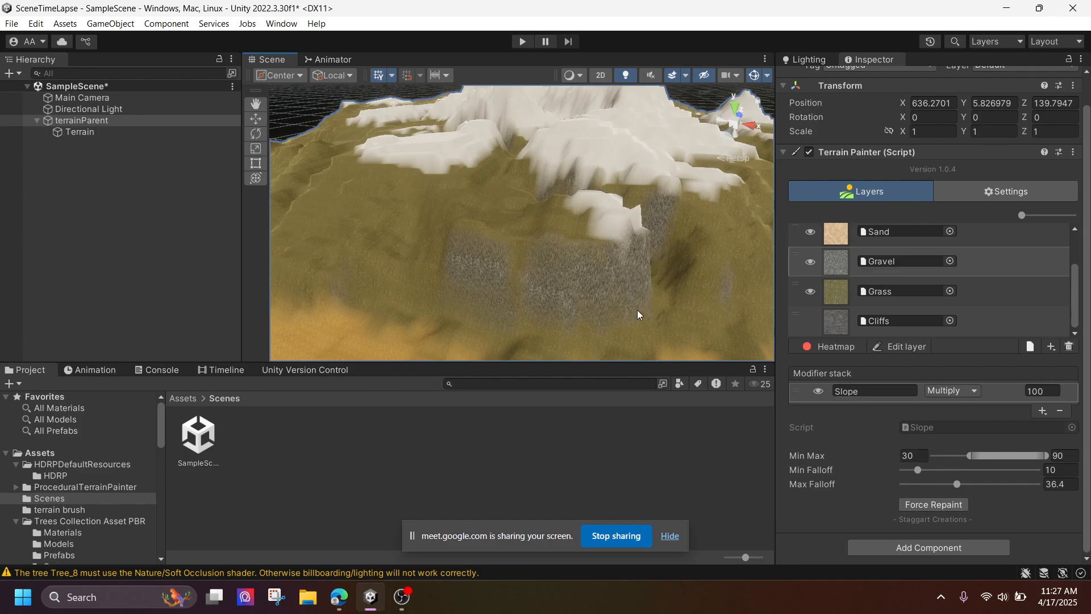
pyautogui.moveTo(595, 281); pyautogui.dragTo(625, 256)
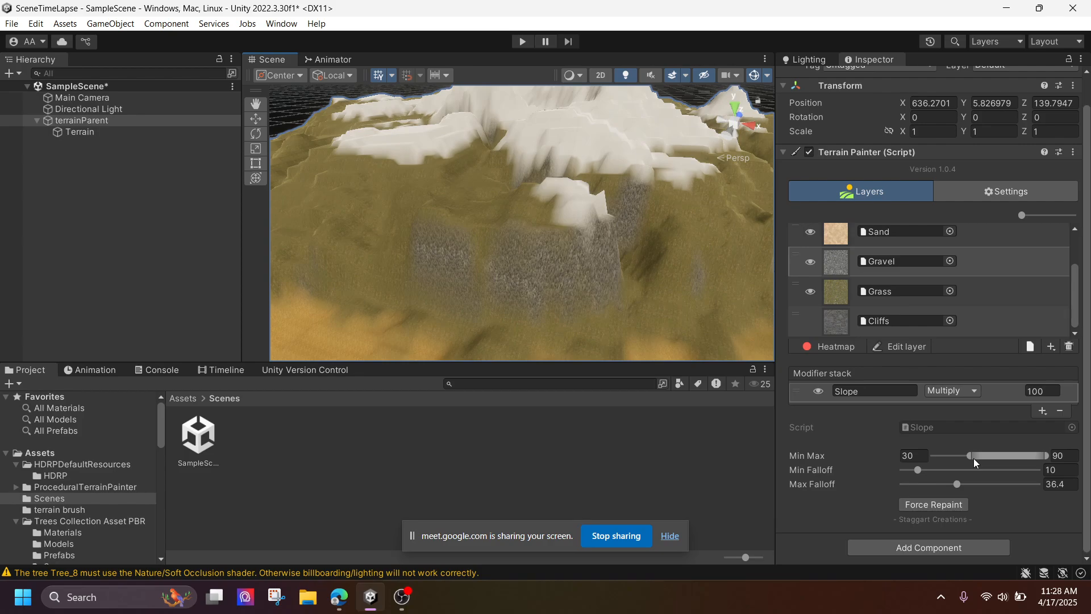
pyautogui.scroll(-2, 522, 236)
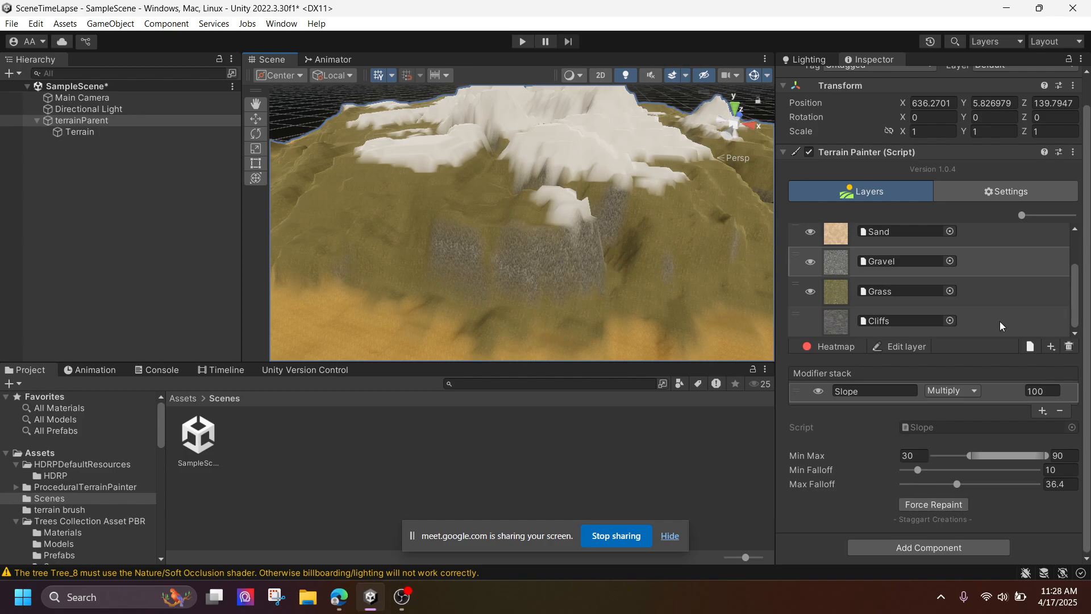
# Review the Grass layer's Height modifier and inspect how the grass, sand, dirt and snow bands cover the terrain
pyautogui.click(1000, 289)
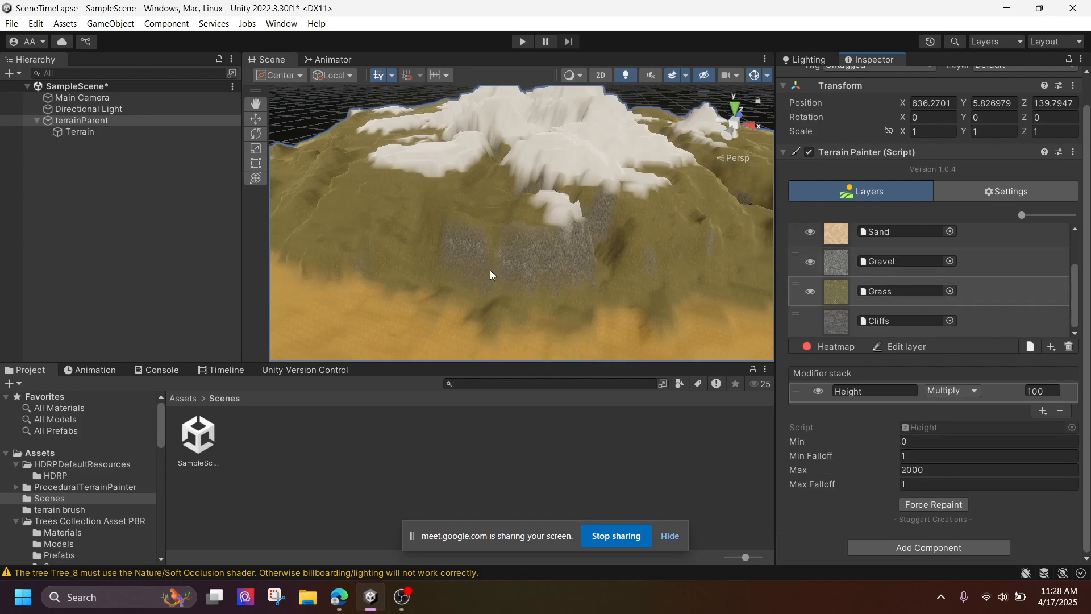
pyautogui.scroll(-4, 490, 270)
pyautogui.moveTo(490, 270); pyautogui.dragTo(585, 142, button='middle')
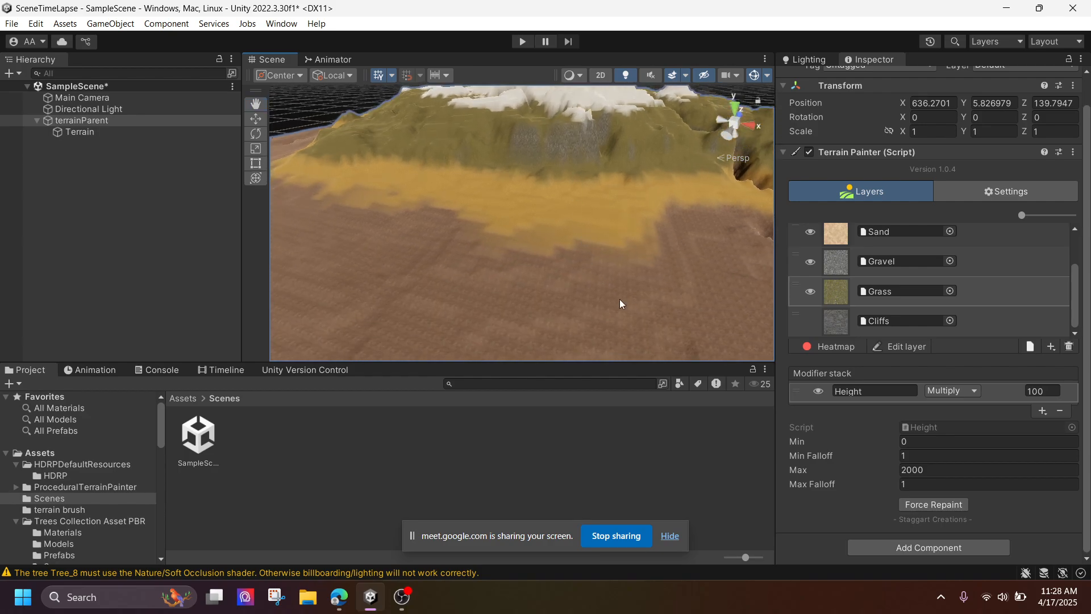
pyautogui.scroll(3, 863, 272)
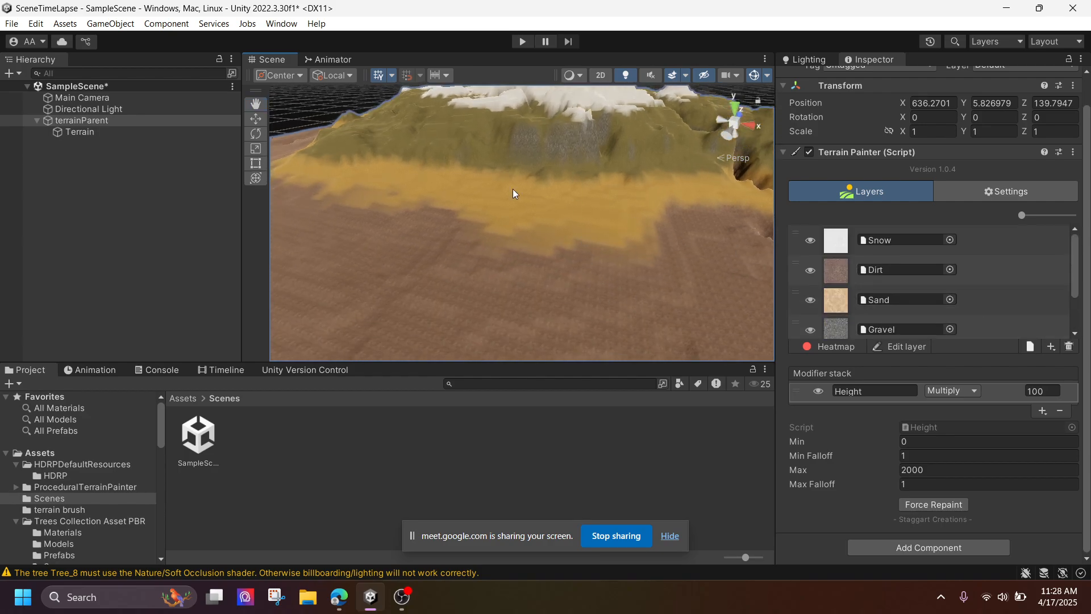
pyautogui.moveTo(472, 149); pyautogui.dragTo(456, 234, button='middle')
pyautogui.scroll(4, 598, 219)
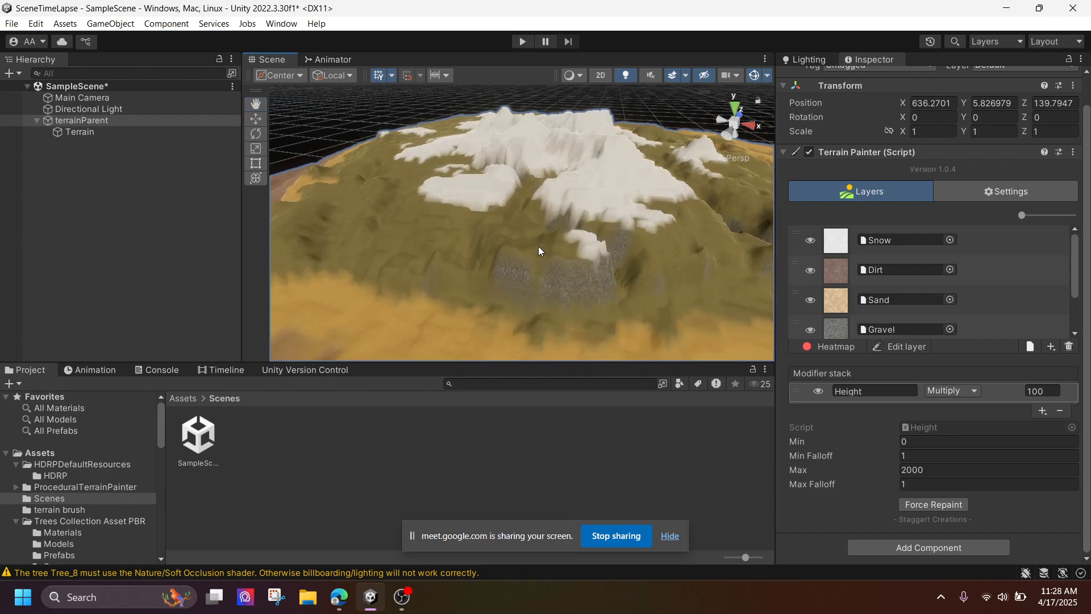
pyautogui.scroll(3, 540, 251)
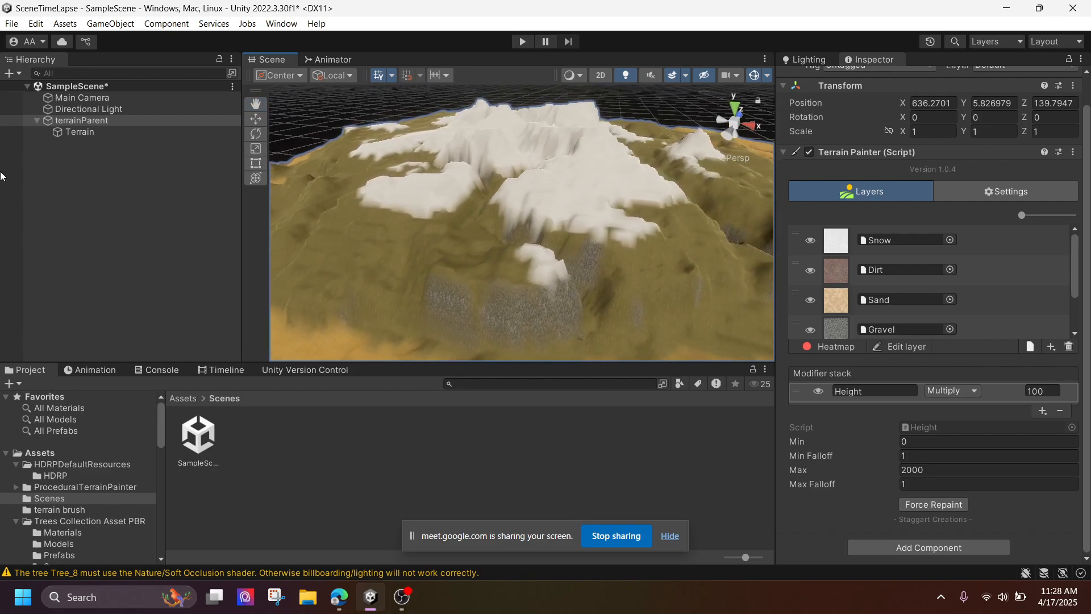
# Select the child Terrain object and activate its Paint Trees tool
pyautogui.click(112, 133)
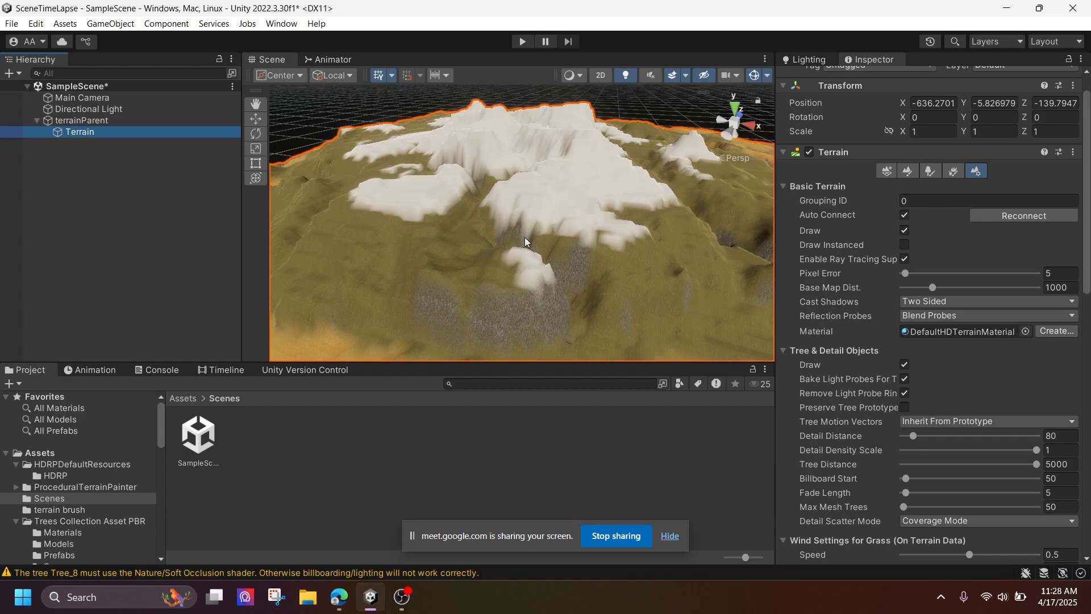
pyautogui.scroll(5, 524, 237)
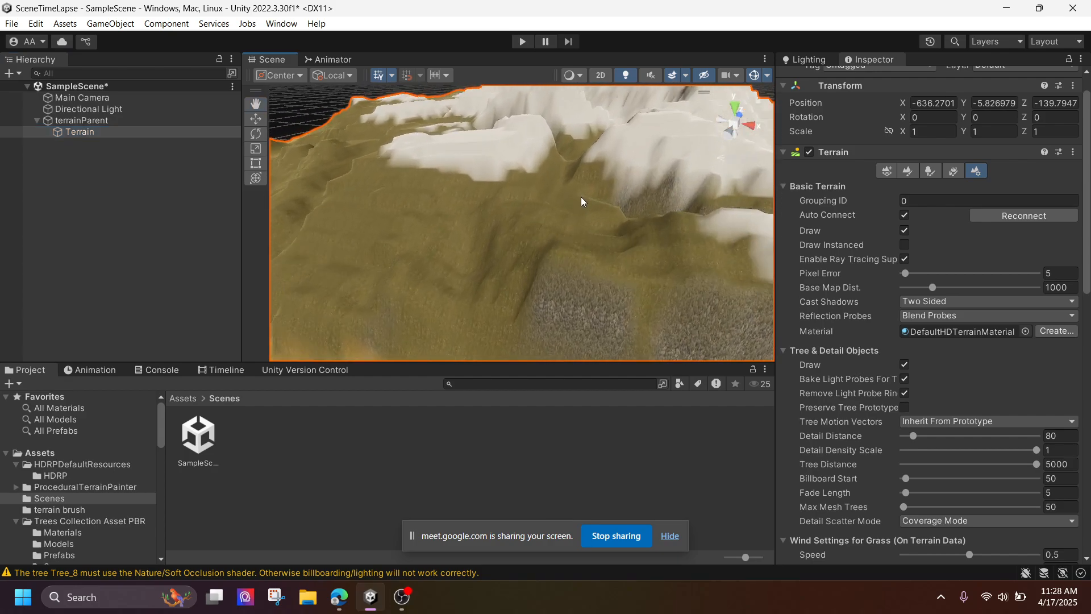
pyautogui.scroll(4, 581, 197)
pyautogui.click(930, 174)
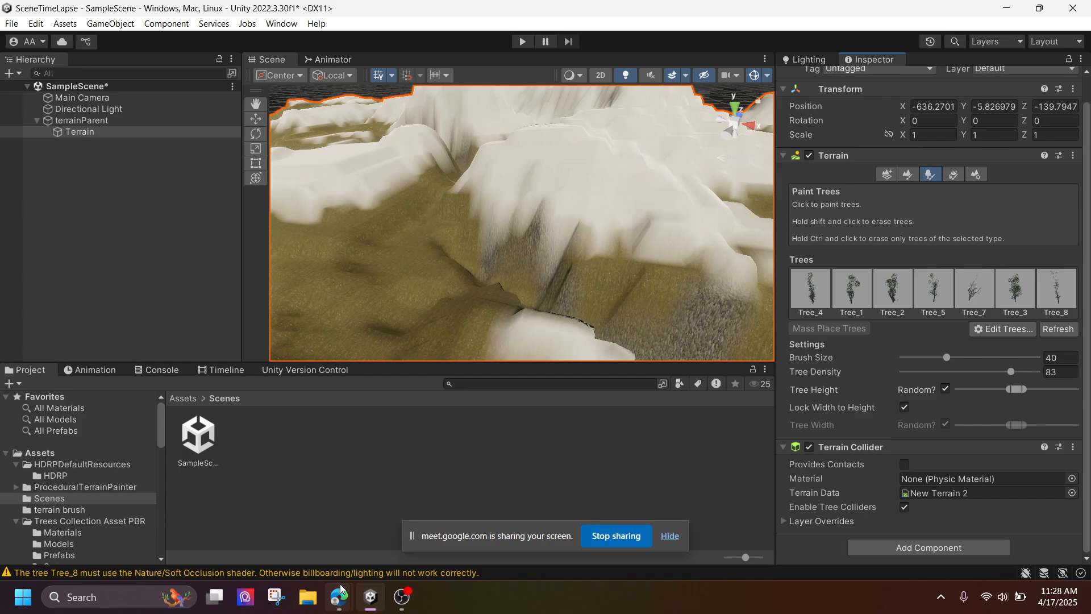
# Switch to the browser and search the Unity Asset Store for "tree"
pyautogui.moveTo(339, 597)
pyautogui.click(267, 528)
pyautogui.click(349, 104)
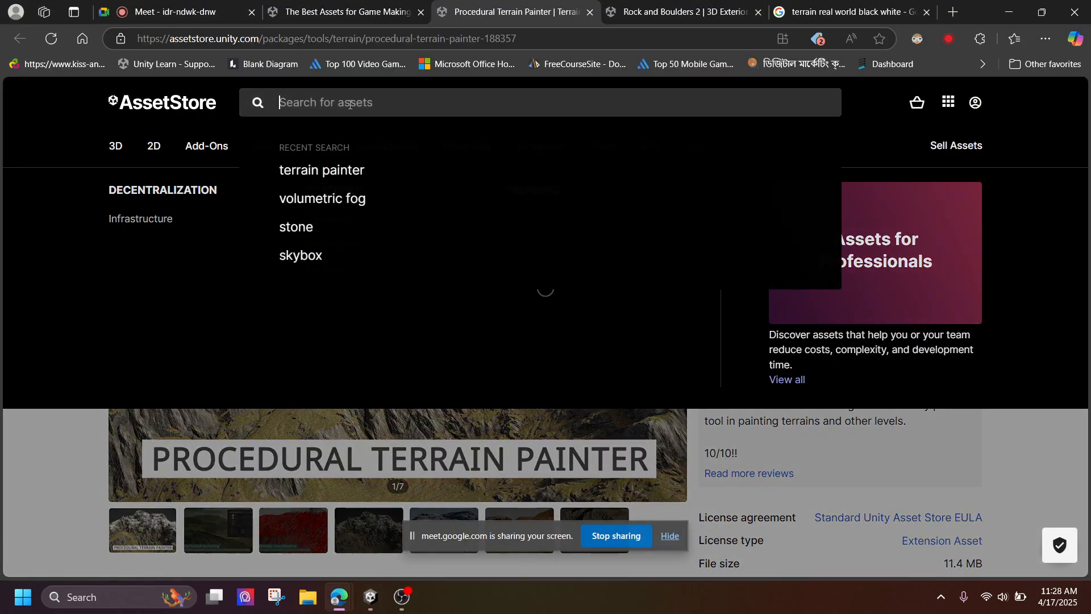
pyautogui.write('tree')
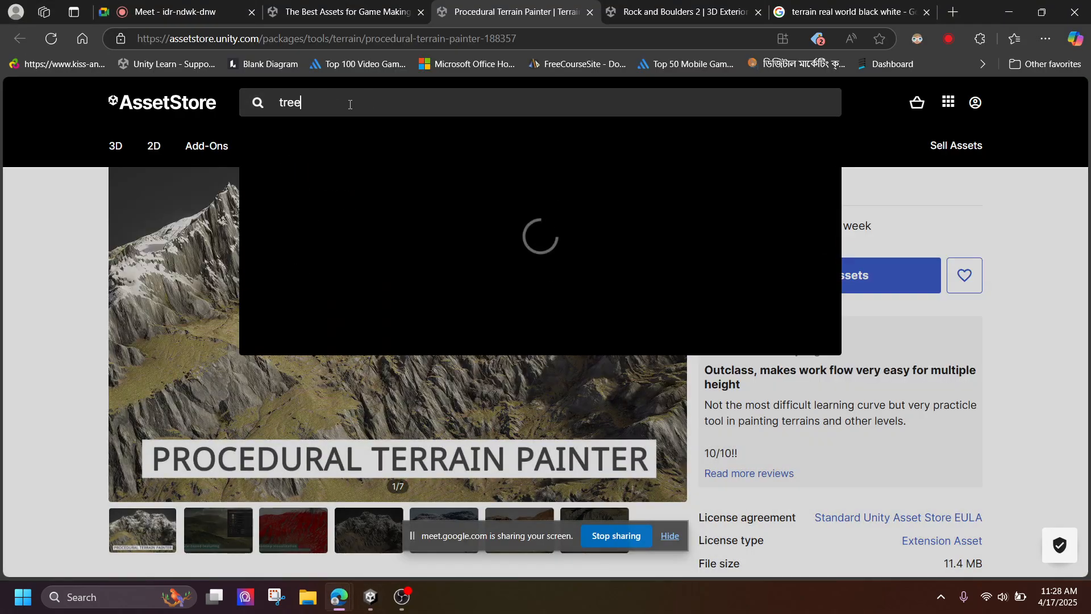
pyautogui.press('Return')
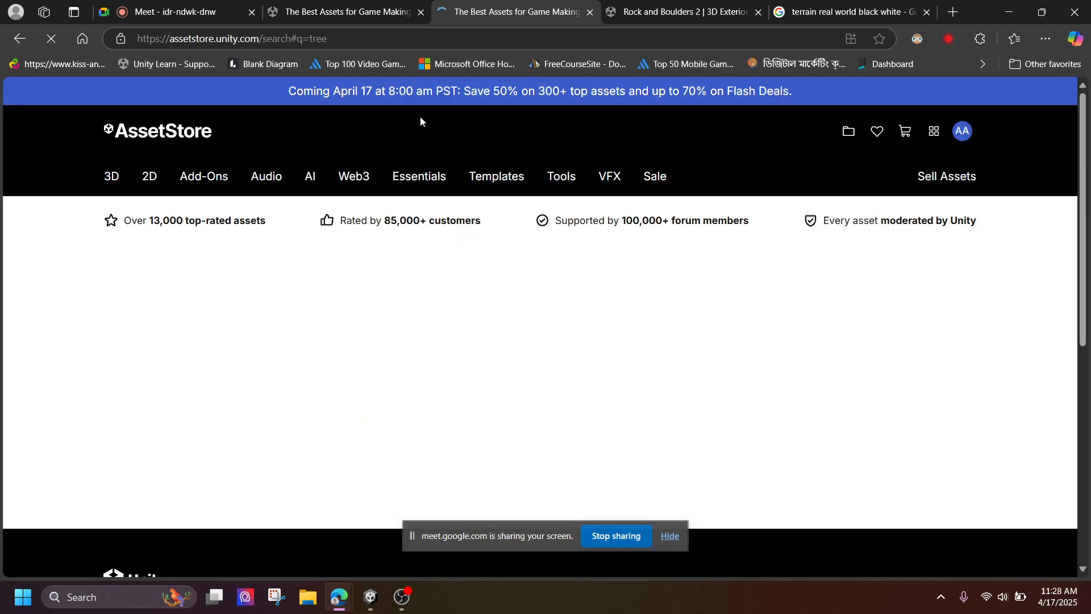
# Browse the tree search results and open the Realistic Tree 9 [Rainbow Tree] asset page
pyautogui.scroll(-4, 582, 392)
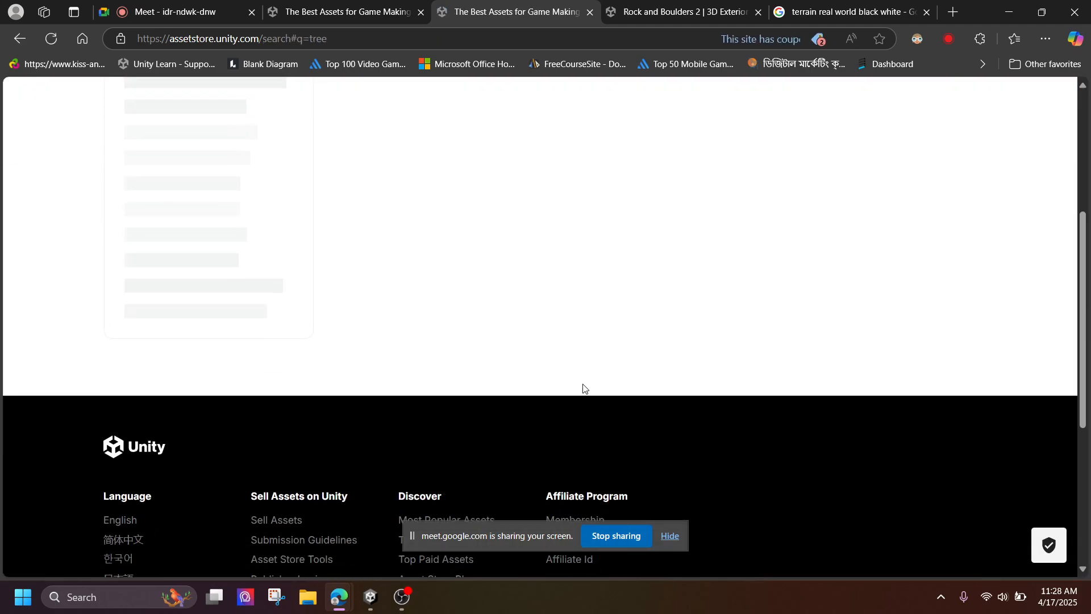
pyautogui.scroll(2, 578, 371)
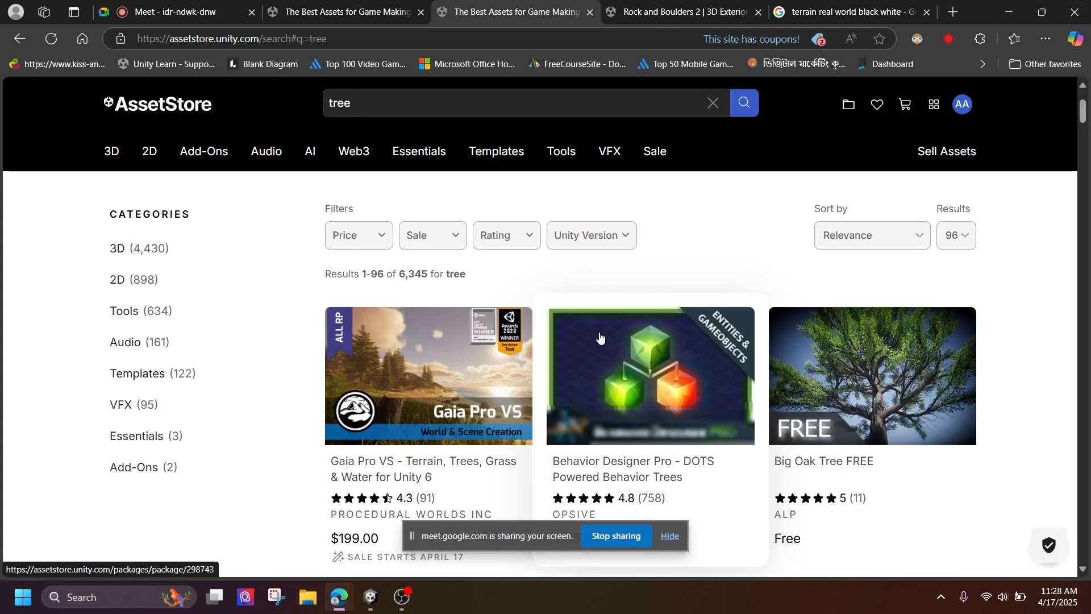
pyautogui.scroll(-2, 653, 339)
pyautogui.scroll(-2, 739, 352)
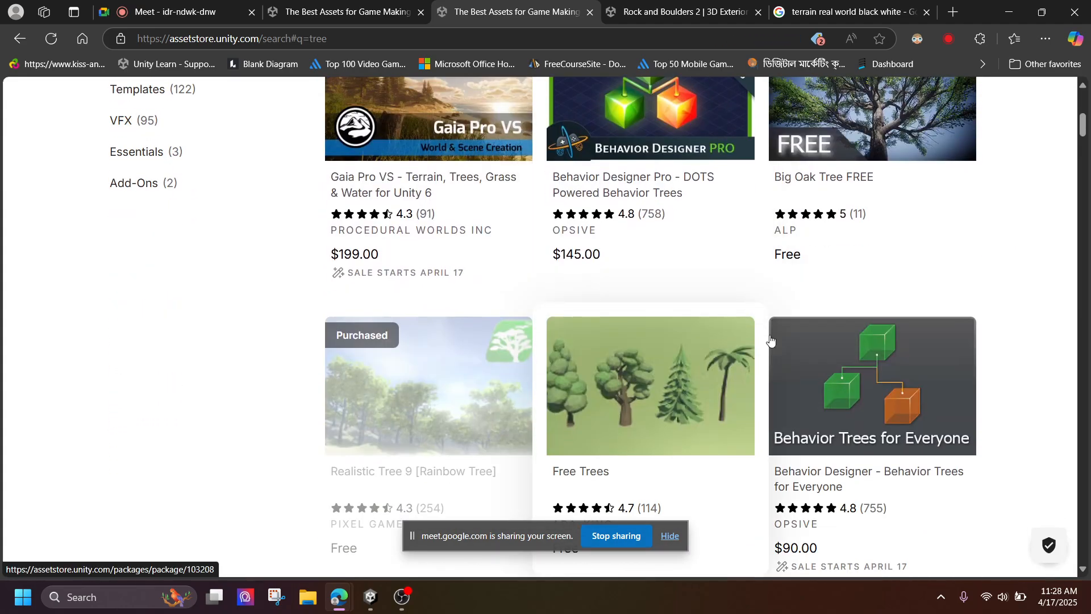
pyautogui.scroll(-2, 926, 333)
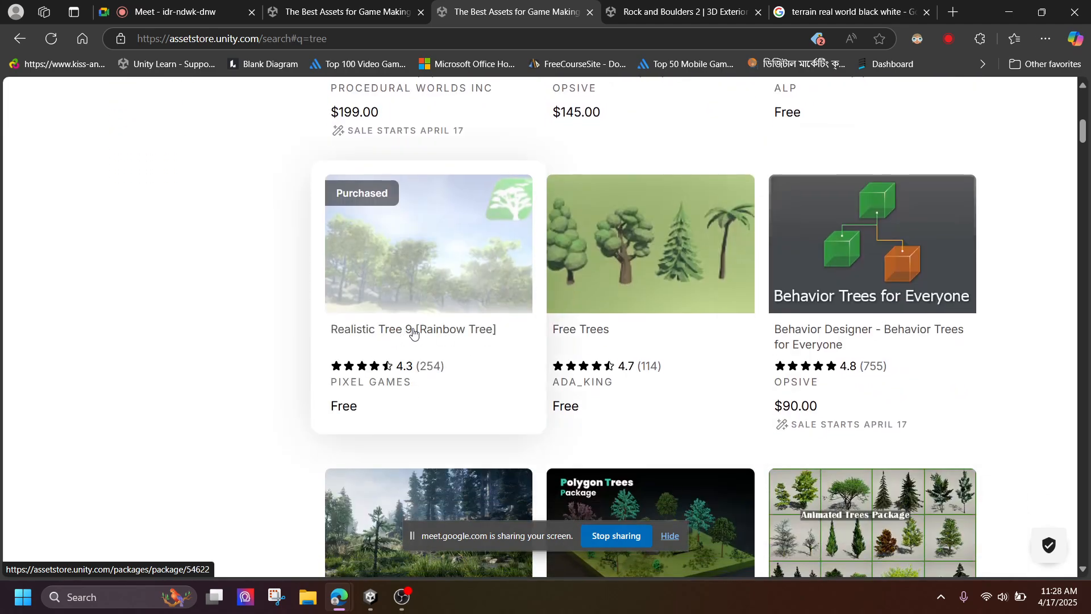
pyautogui.scroll(-6, 414, 333)
pyautogui.scroll(4, 414, 334)
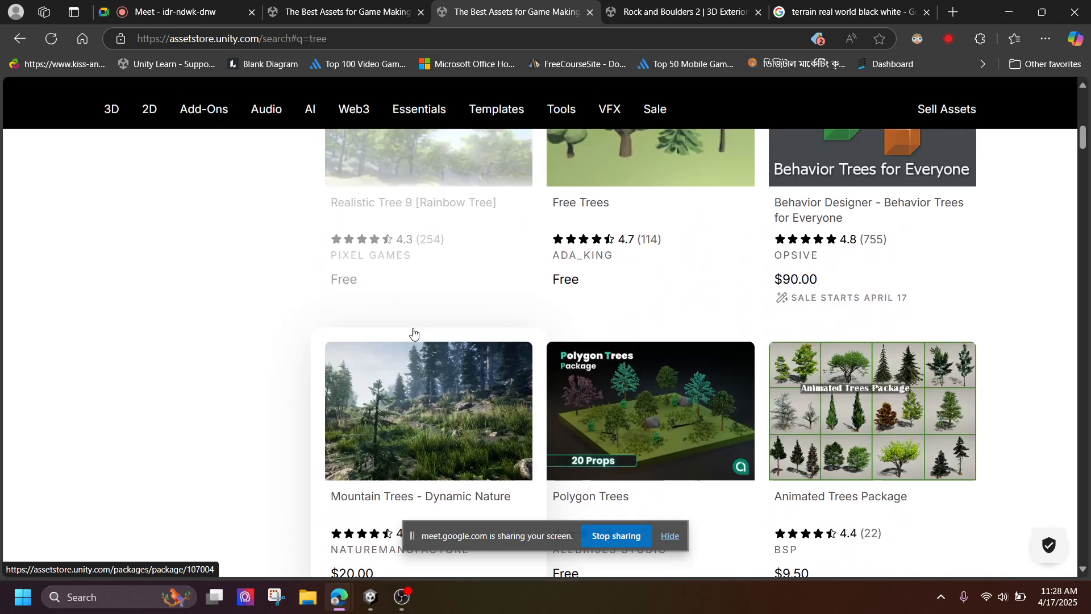
pyautogui.click(377, 275)
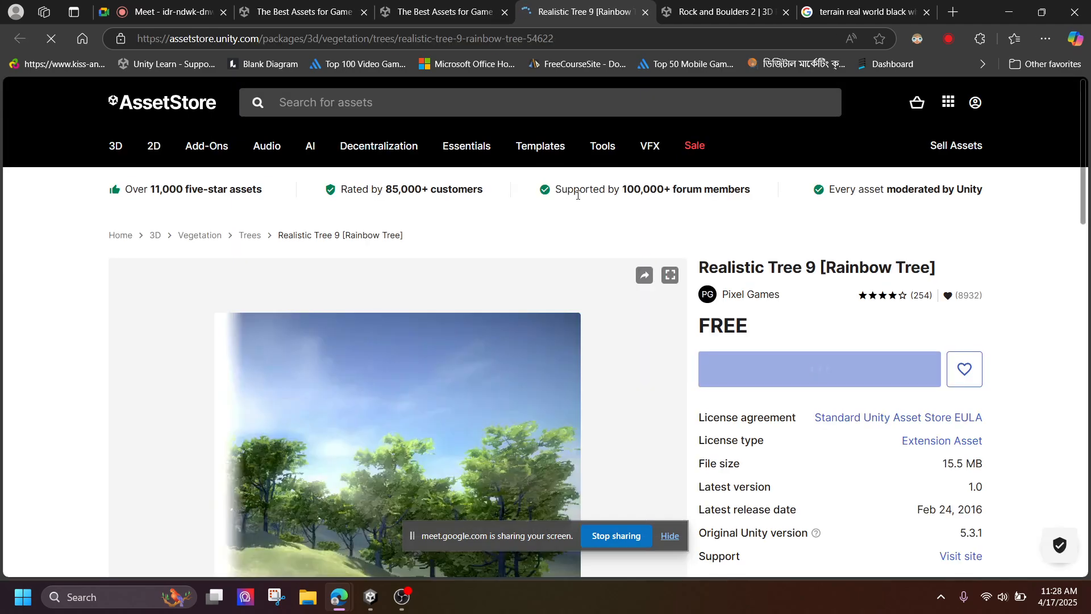
# Review the Realistic Tree 9 [Rainbow Tree] page's preview images, package description and asset details
pyautogui.scroll(-8, 577, 198)
pyautogui.scroll(-1, 577, 199)
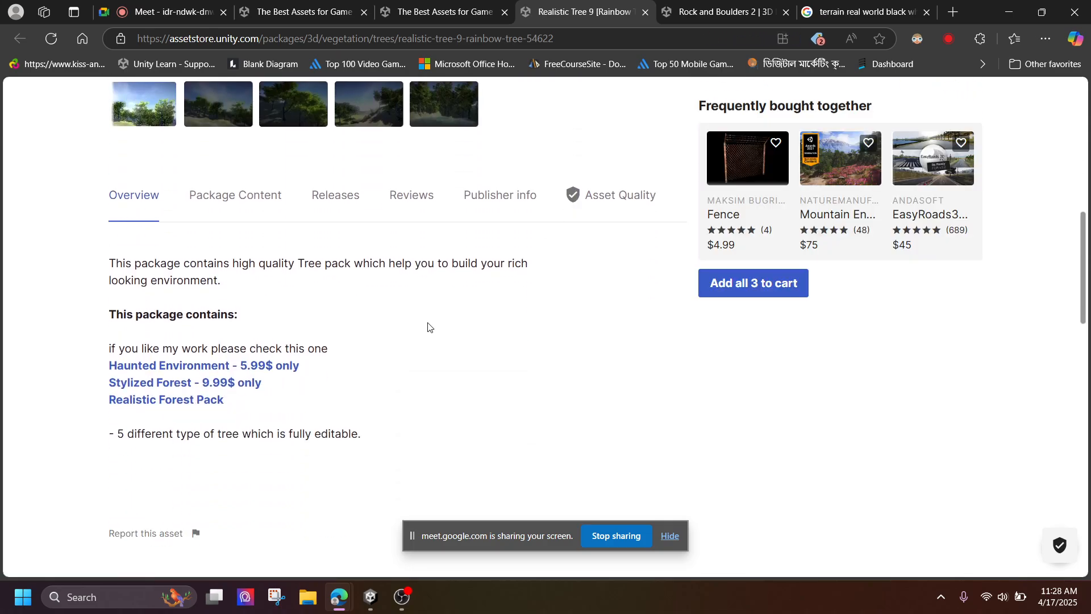
pyautogui.scroll(6, 413, 313)
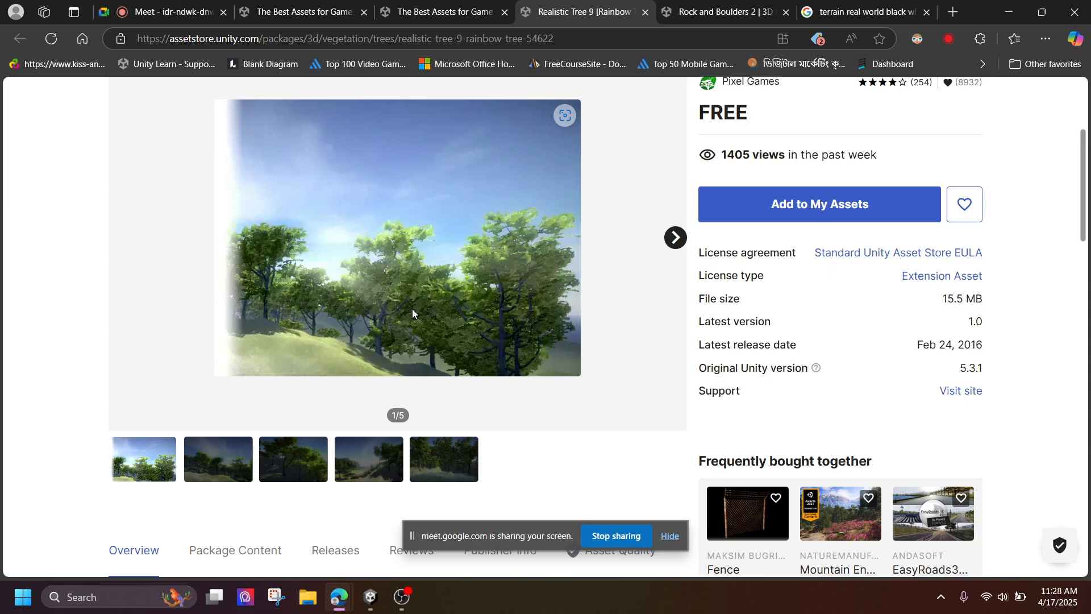
pyautogui.scroll(4, 421, 305)
pyautogui.scroll(-1, 560, 267)
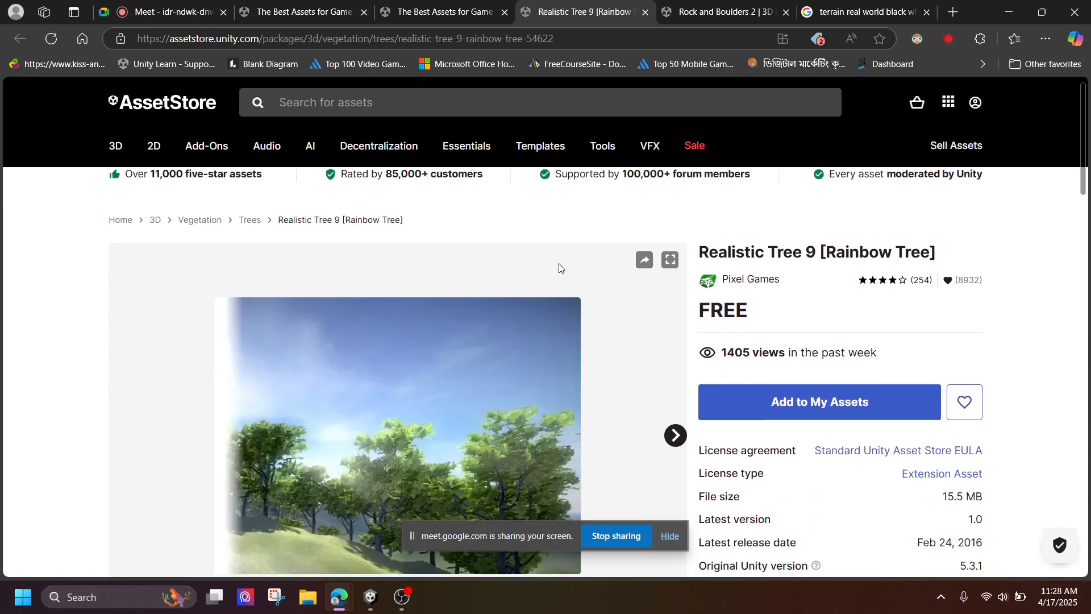
pyautogui.scroll(-2, 560, 267)
# Switch back to Unity and open the project's root Assets folder
pyautogui.click(371, 596)
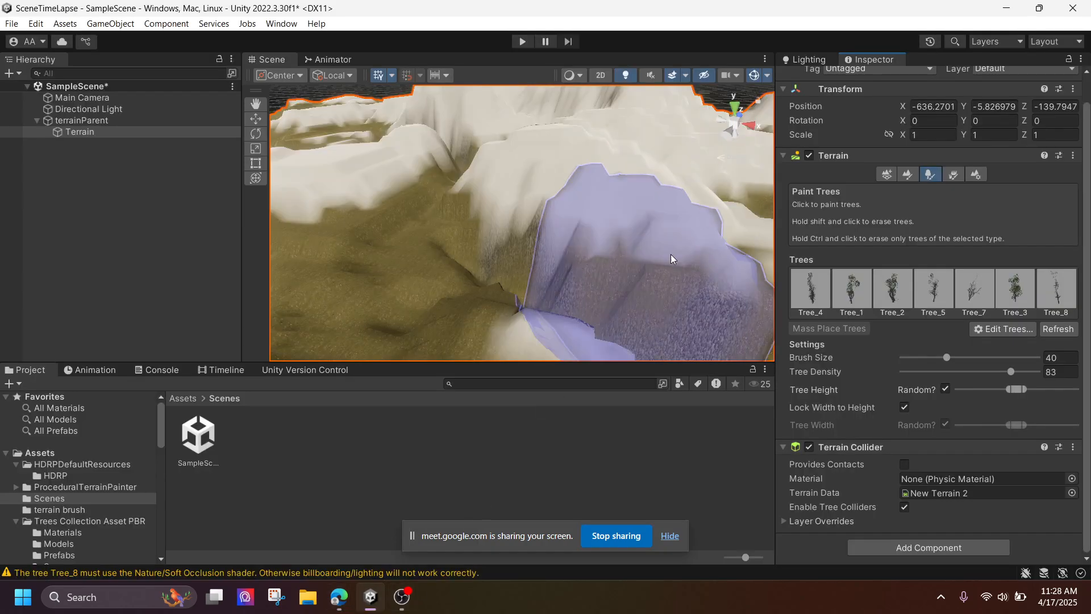
pyautogui.scroll(-1, 517, 193)
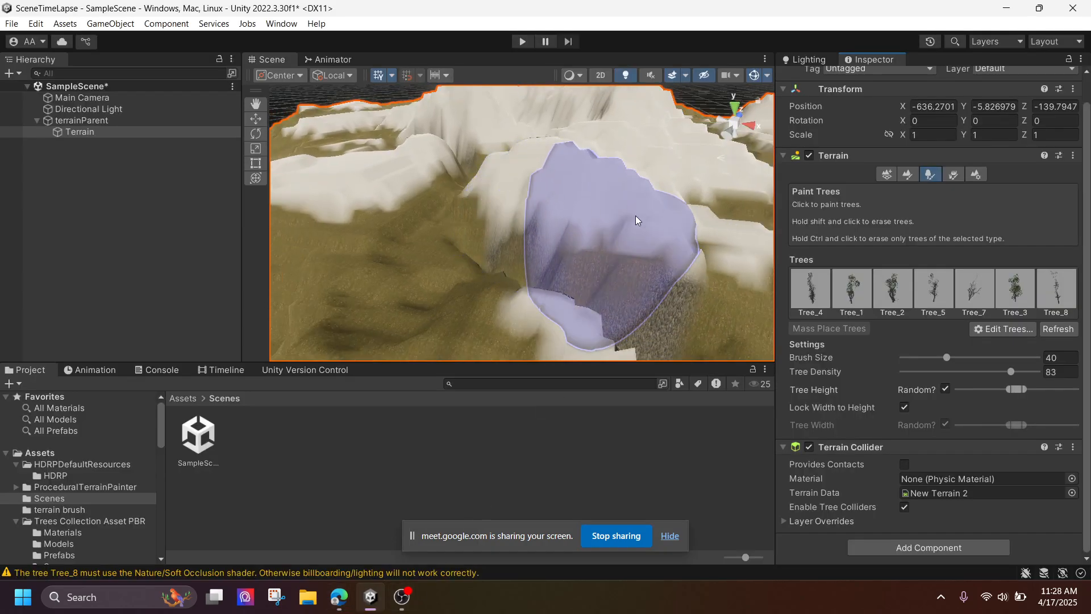
pyautogui.click(182, 399)
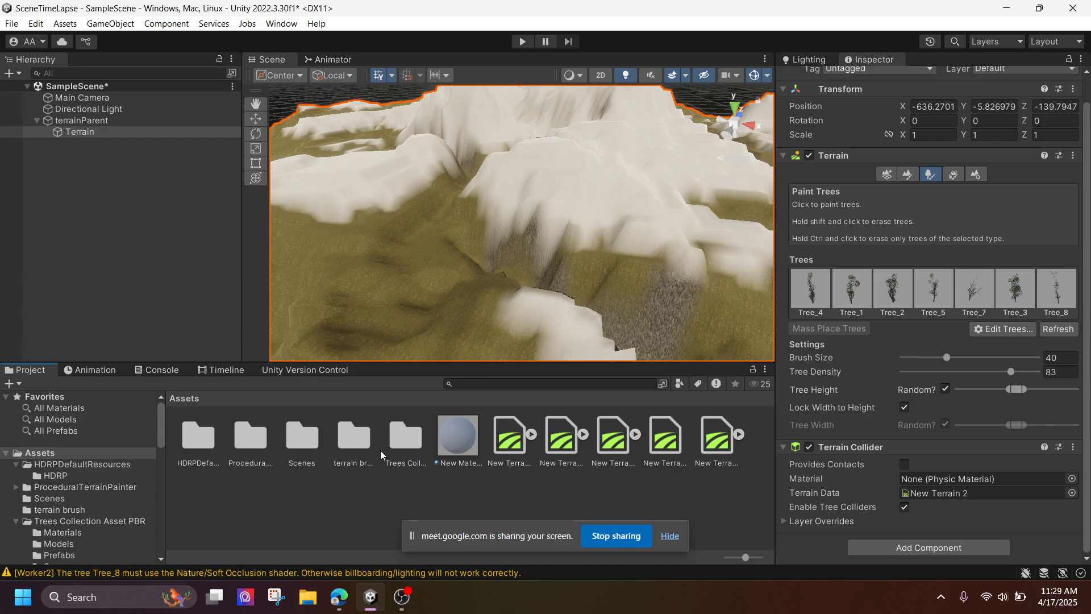
# Look through the Prefabs and Models folders of Trees Collection Asset PBR and examine the Tree_1 prefab's components and materials
pyautogui.doubleClick(404, 439)
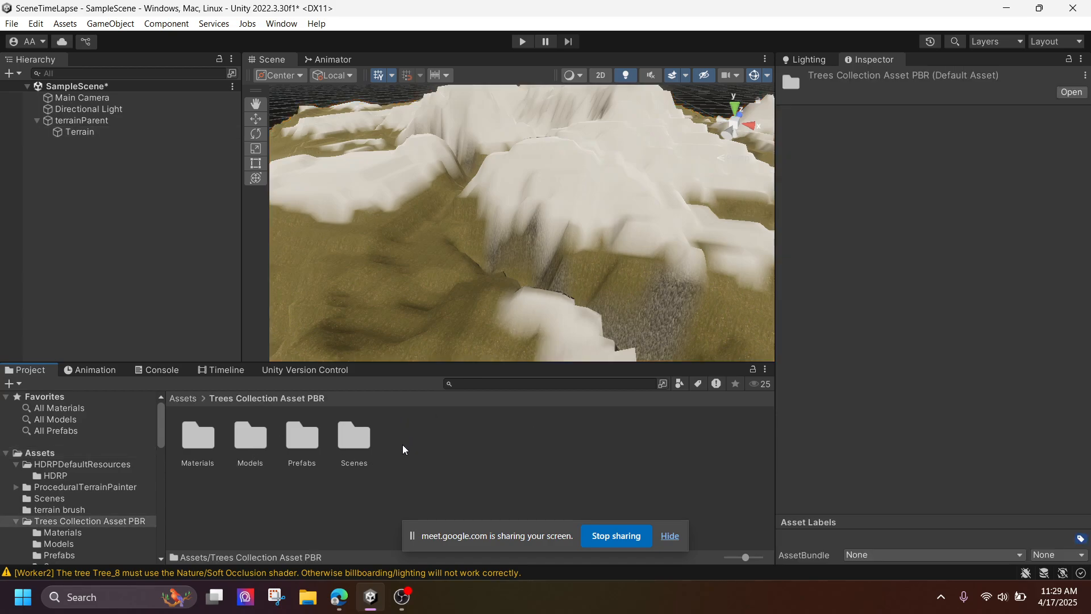
pyautogui.doubleClick(302, 435)
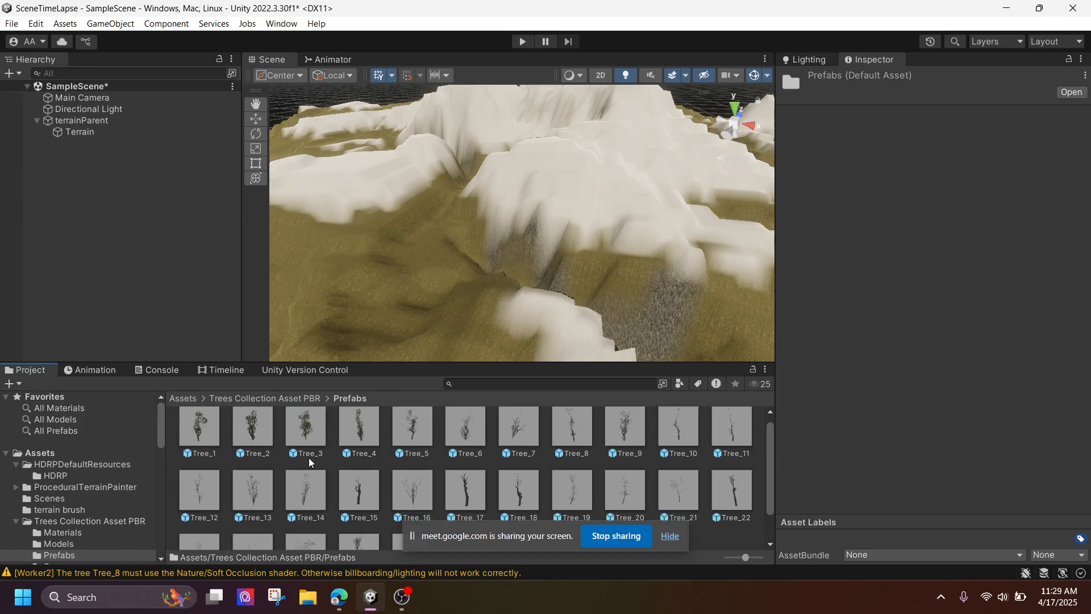
pyautogui.click(218, 429)
pyautogui.click(316, 396)
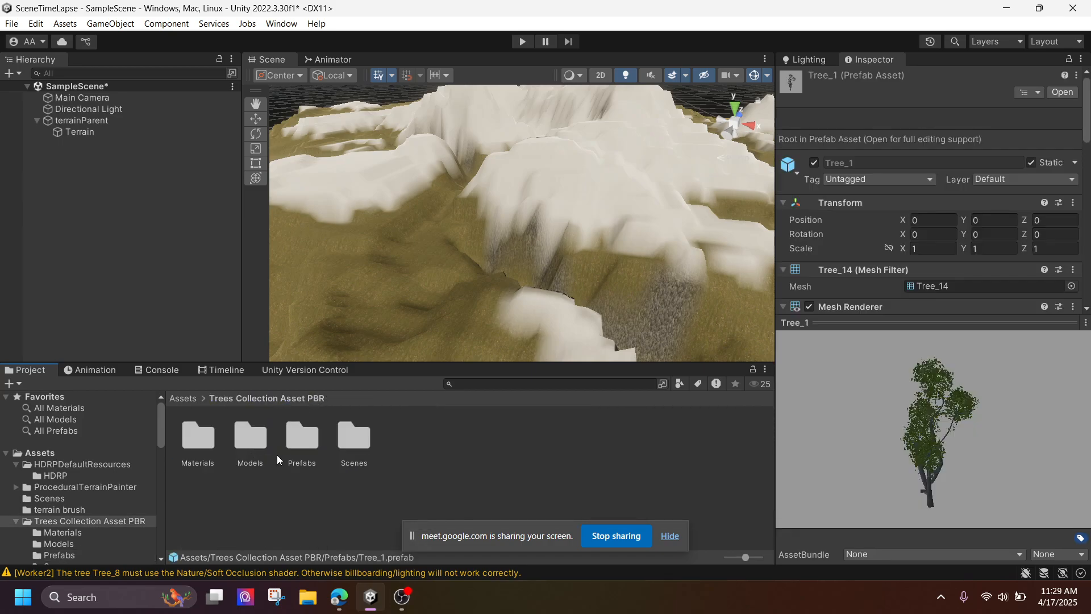
pyautogui.doubleClick(244, 445)
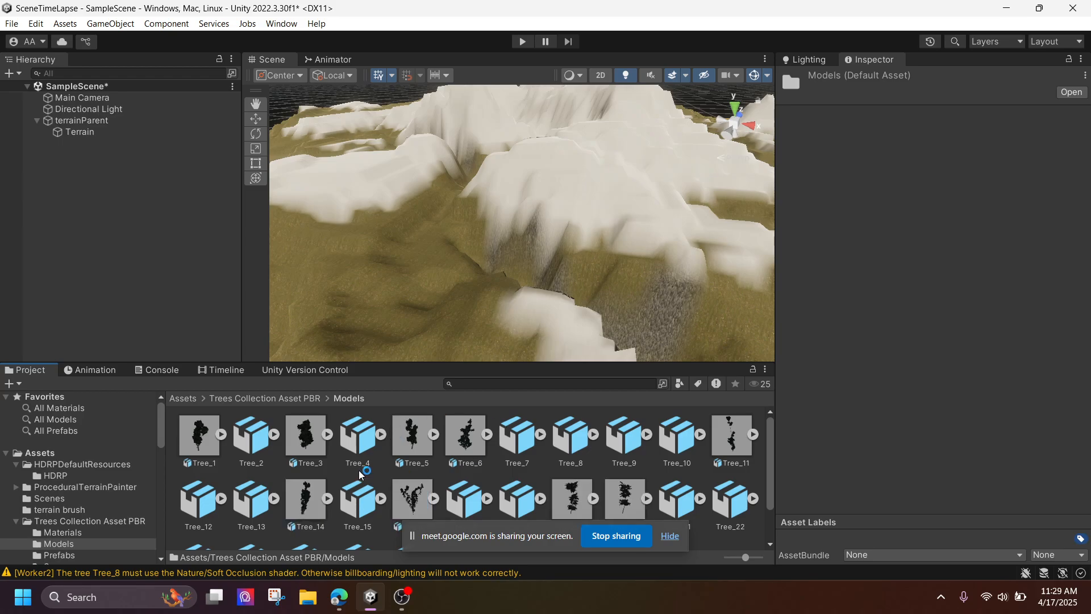
pyautogui.click(276, 400)
pyautogui.doubleClick(312, 427)
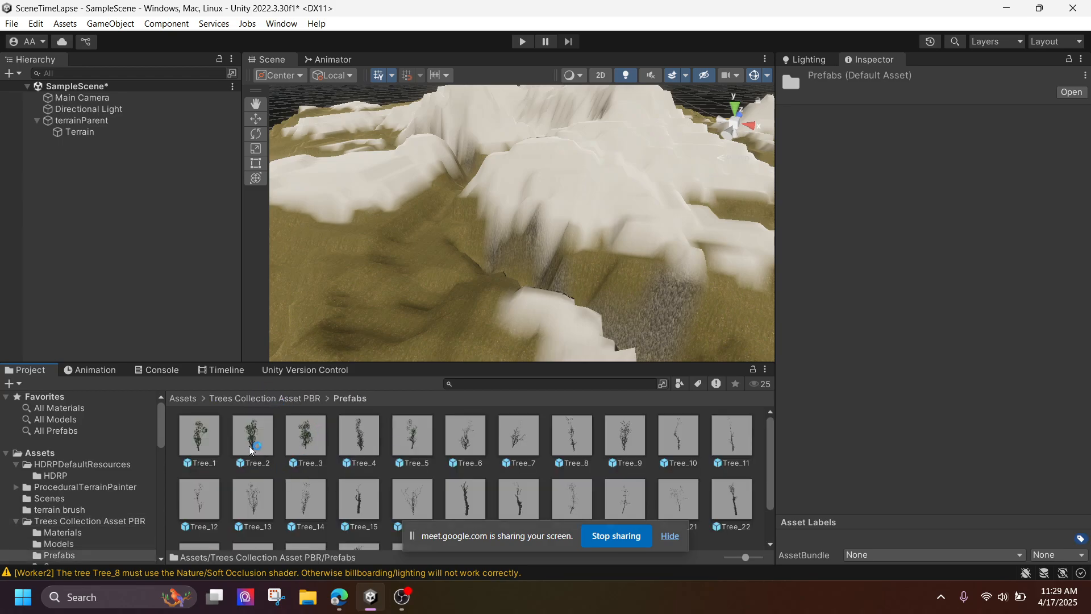
pyautogui.click(212, 445)
pyautogui.scroll(-12, 895, 243)
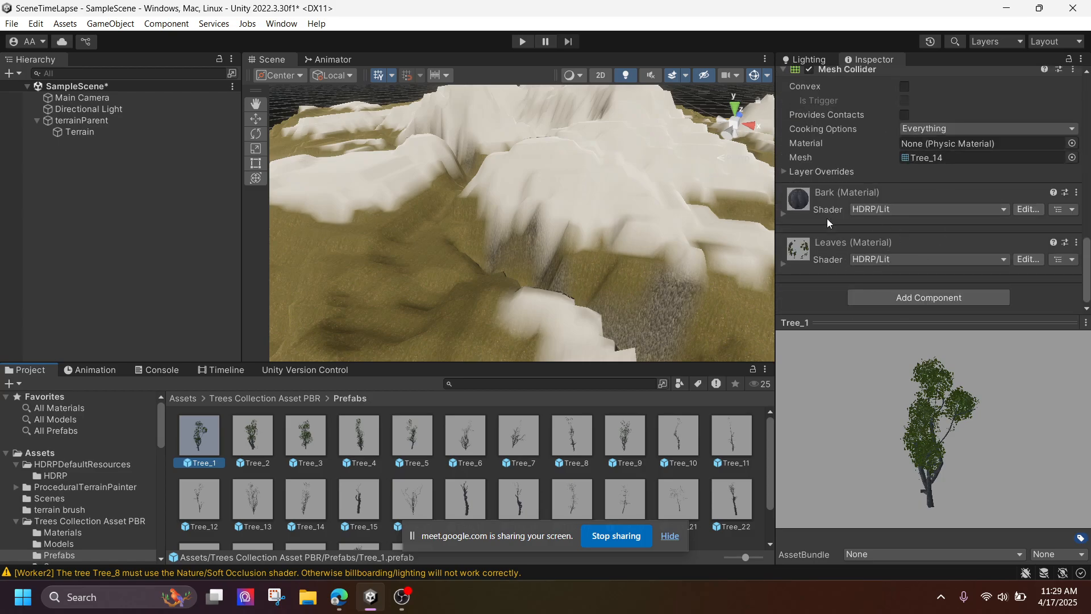
# Add the Tree_12 prefab to the Terrain object's list of paintable trees
pyautogui.click(76, 131)
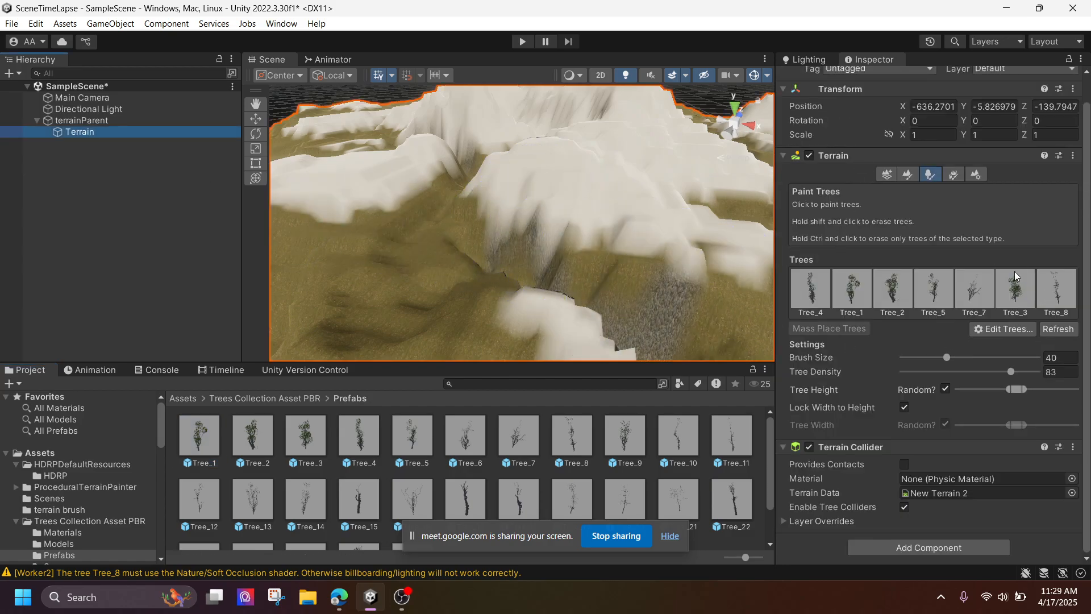
pyautogui.click(1000, 329)
pyautogui.click(1011, 330)
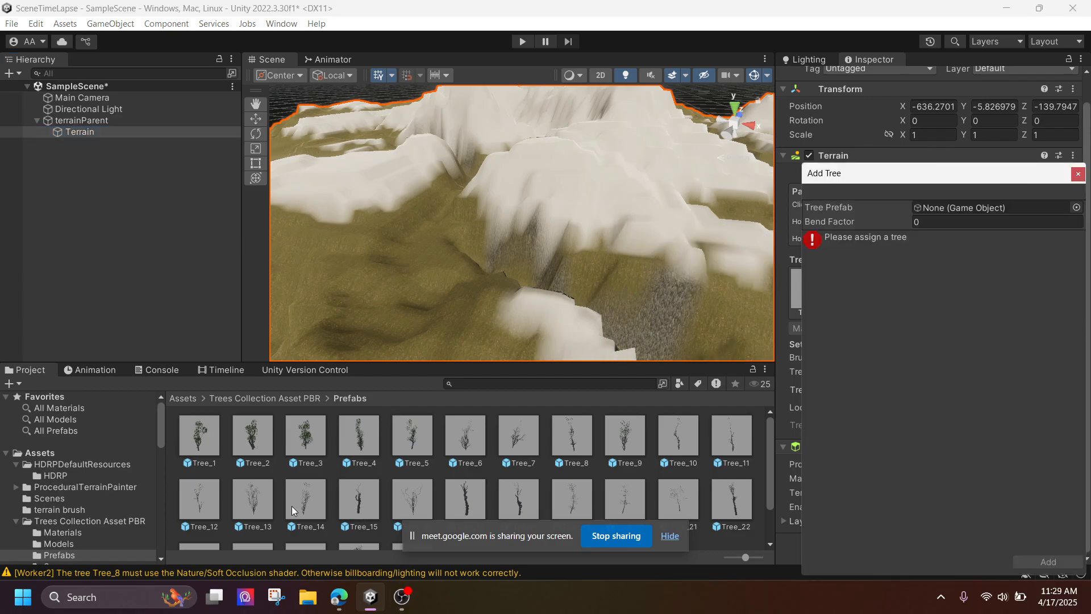
pyautogui.moveTo(220, 506); pyautogui.dragTo(986, 205)
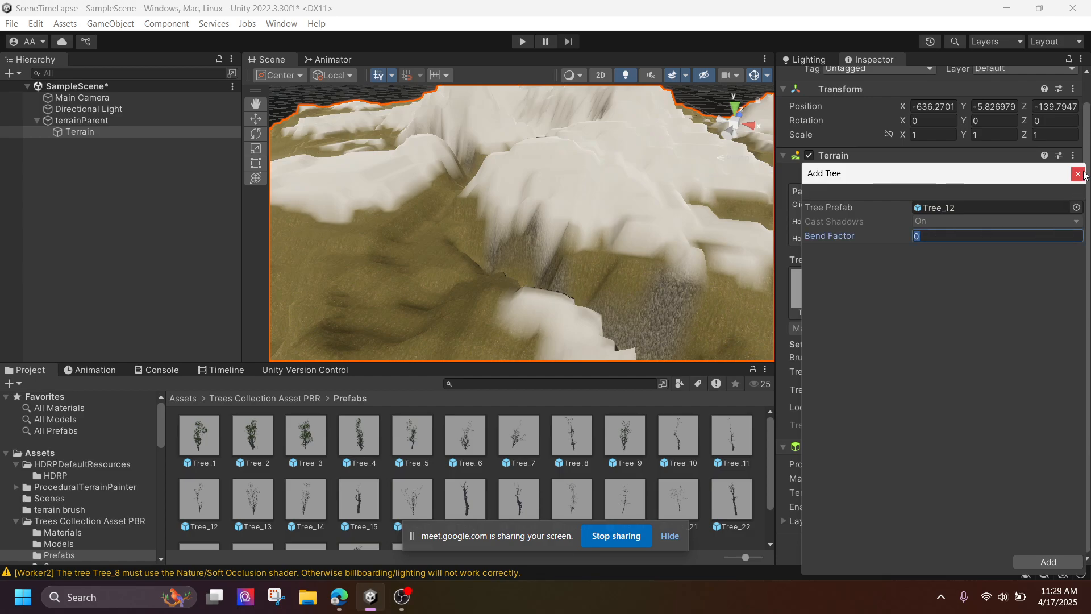
pyautogui.click(1035, 559)
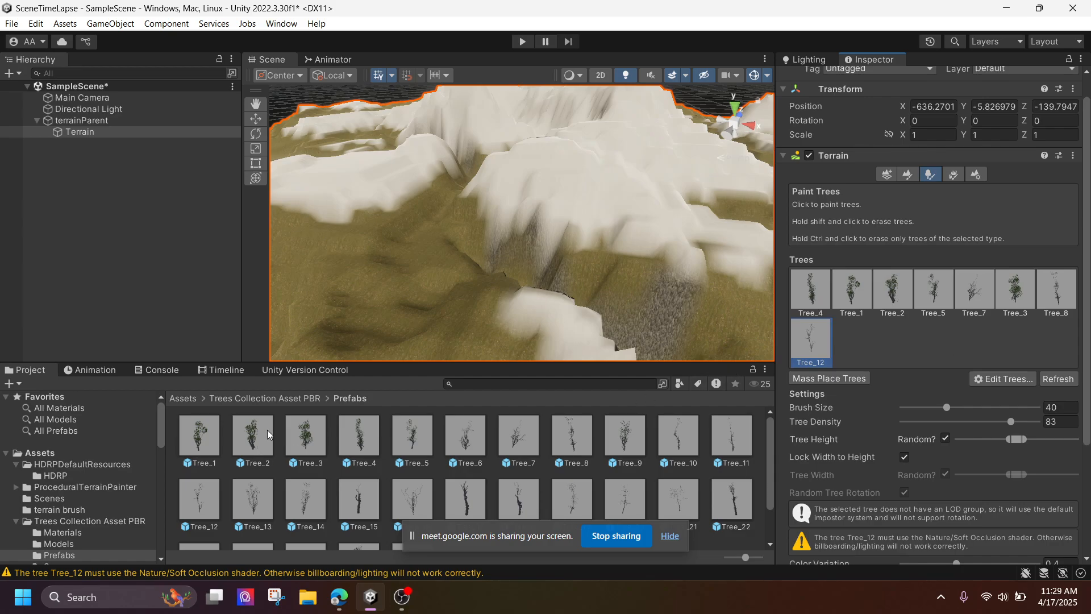
# Paint trees over the grassy slopes below the snow with the brush size at 40 and tree density at 83
pyautogui.moveTo(370, 250)
pyautogui.mouseDown(button='middle')
pyautogui.moveTo(445, 256)
pyautogui.moveTo(520, 234)
pyautogui.mouseUp(button='middle')
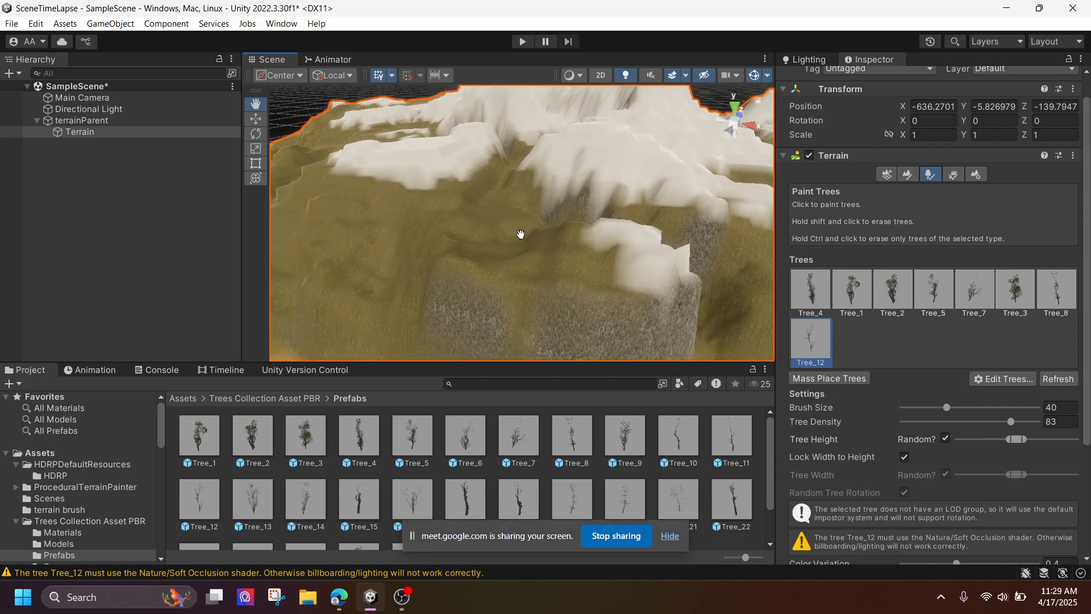
pyautogui.scroll(5, 520, 234)
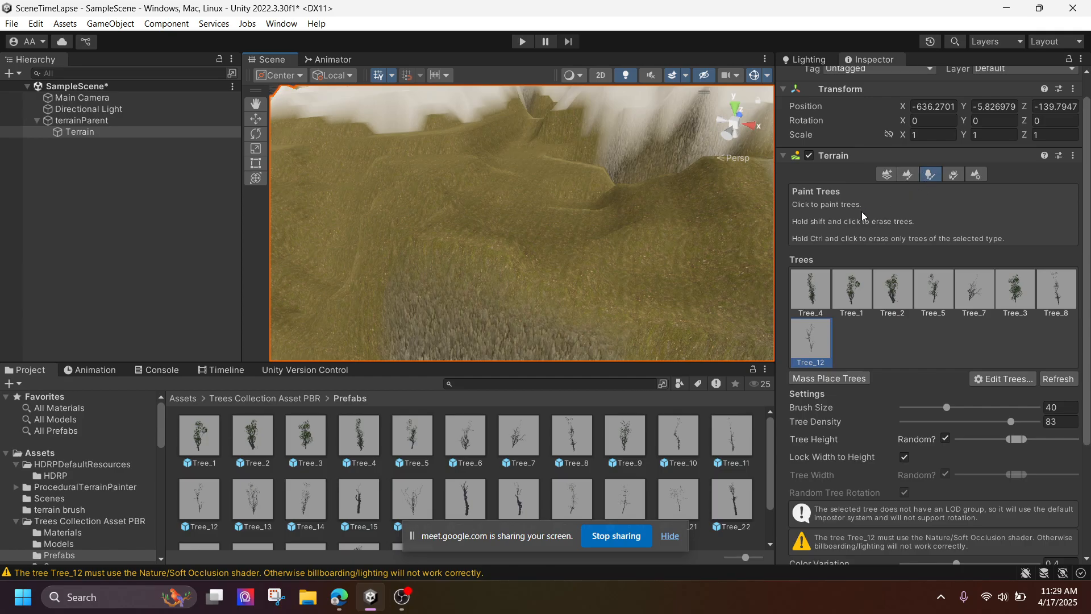
pyautogui.click(565, 229)
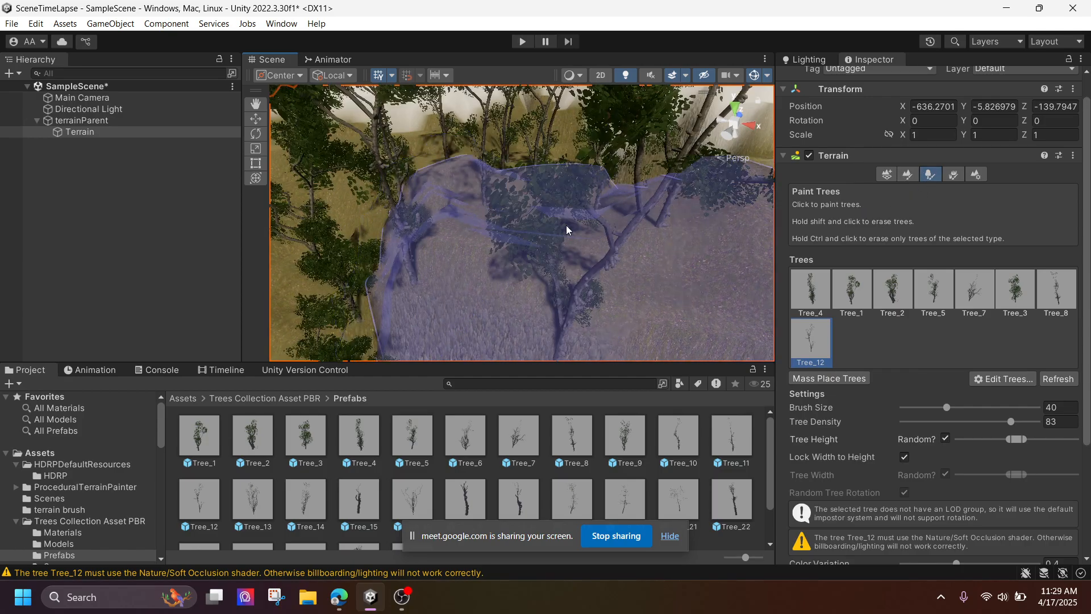
pyautogui.scroll(-5, 701, 227)
pyautogui.moveTo(657, 241)
pyautogui.mouseDown(button='middle')
pyautogui.moveTo(619, 192)
pyautogui.moveTo(667, 199)
pyautogui.moveTo(716, 268)
pyautogui.mouseUp(button='middle')
pyautogui.scroll(5, 541, 254)
pyautogui.moveTo(475, 239)
pyautogui.mouseDown(button='middle')
pyautogui.moveTo(589, 189)
pyautogui.moveTo(524, 224)
pyautogui.moveTo(609, 159)
pyautogui.mouseUp(button='middle')
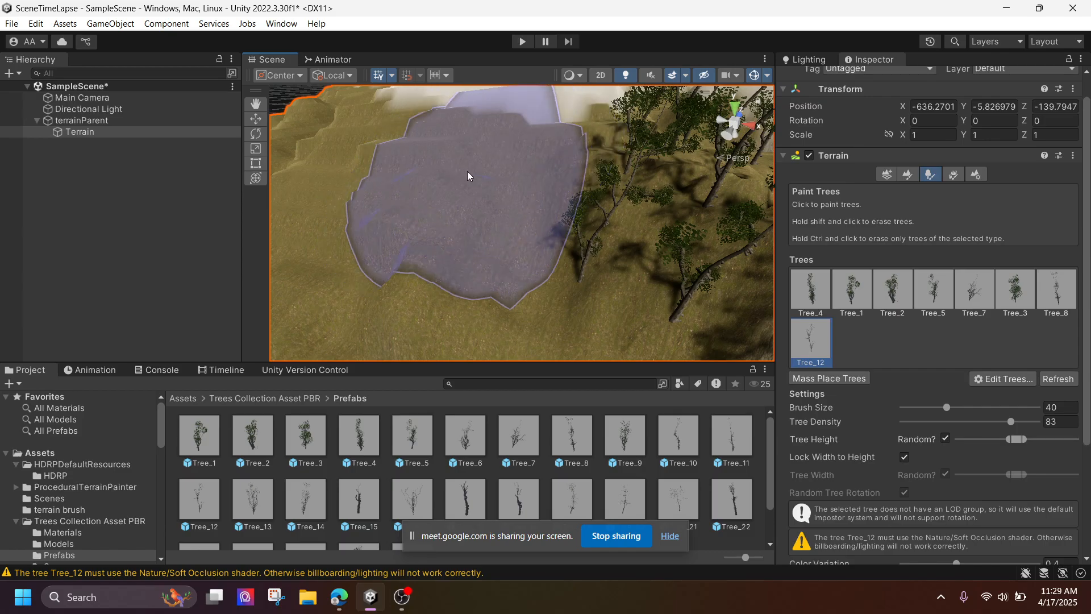
pyautogui.moveTo(468, 175)
pyautogui.mouseDown()
pyautogui.moveTo(487, 214)
pyautogui.moveTo(329, 183)
pyautogui.moveTo(377, 238)
pyautogui.moveTo(487, 222)
pyautogui.mouseUp()
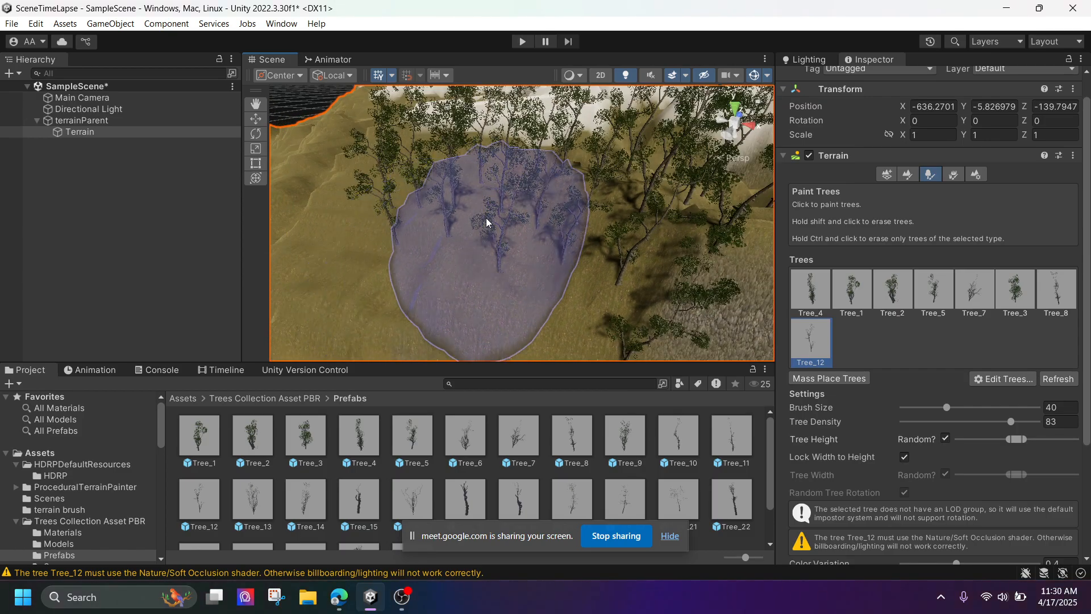
# Select Tree_2 as the tree to paint and plant a dense cluster on the grassy slope beside the existing trees
pyautogui.scroll(8, 563, 182)
pyautogui.moveTo(483, 159)
pyautogui.mouseDown(button='middle')
pyautogui.moveTo(554, 111)
pyautogui.moveTo(524, 92)
pyautogui.mouseUp(button='middle')
pyautogui.scroll(3, 432, 136)
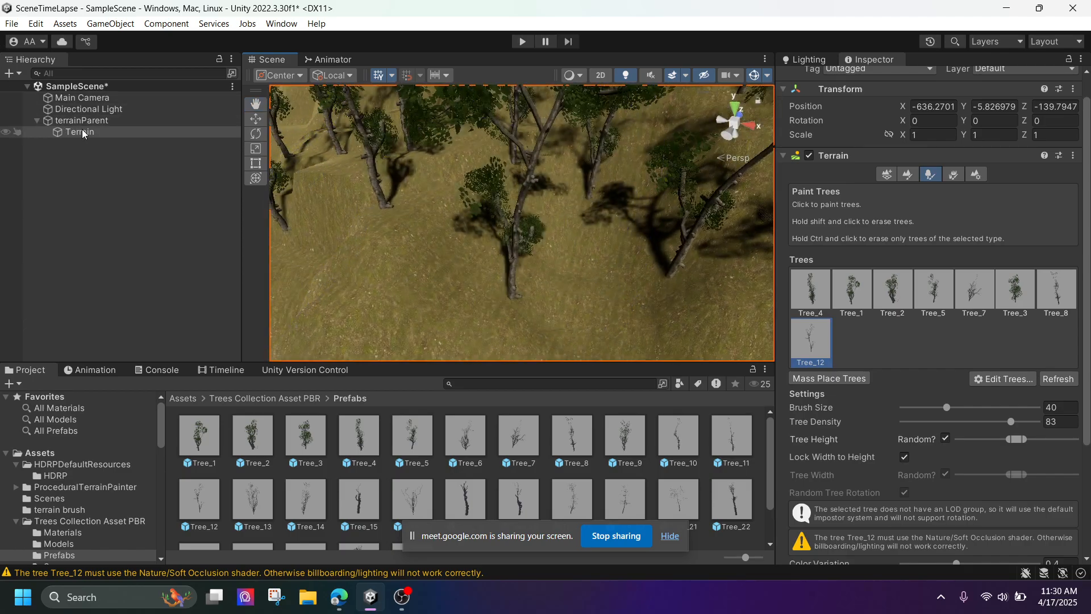
pyautogui.moveTo(438, 241)
pyautogui.mouseDown(button='right')
pyautogui.moveTo(444, 179)
pyautogui.moveTo(463, 176)
pyautogui.mouseUp(button='right')
pyautogui.scroll(3, 437, 242)
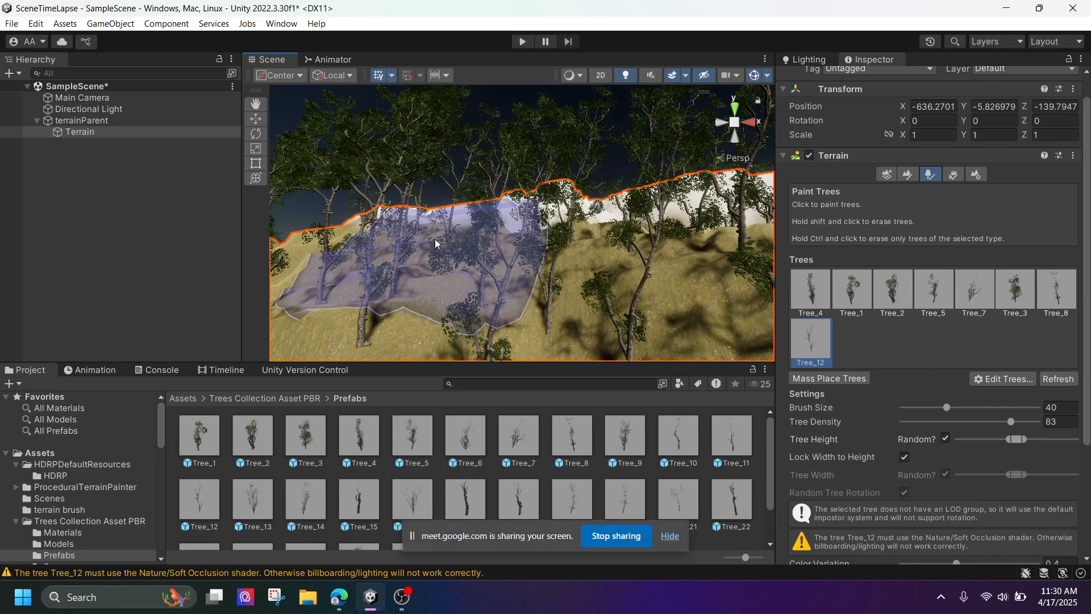
pyautogui.moveTo(435, 243); pyautogui.dragTo(589, 230, button='middle')
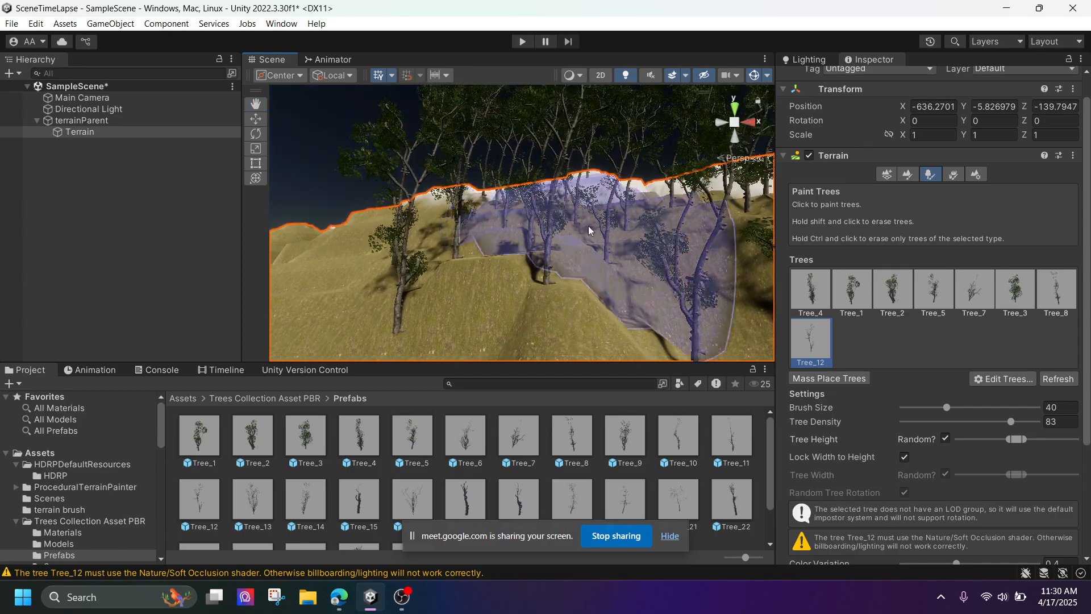
pyautogui.click(822, 301)
pyautogui.click(852, 301)
pyautogui.click(894, 298)
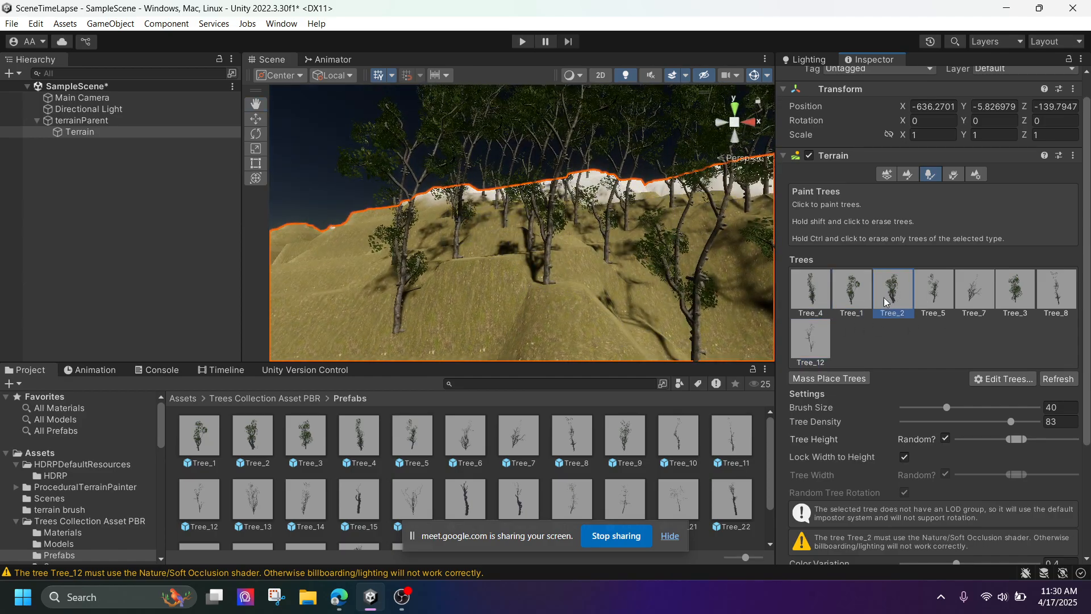
pyautogui.scroll(3, 555, 262)
pyautogui.click(555, 263)
pyautogui.scroll(2, 579, 276)
pyautogui.click(587, 280)
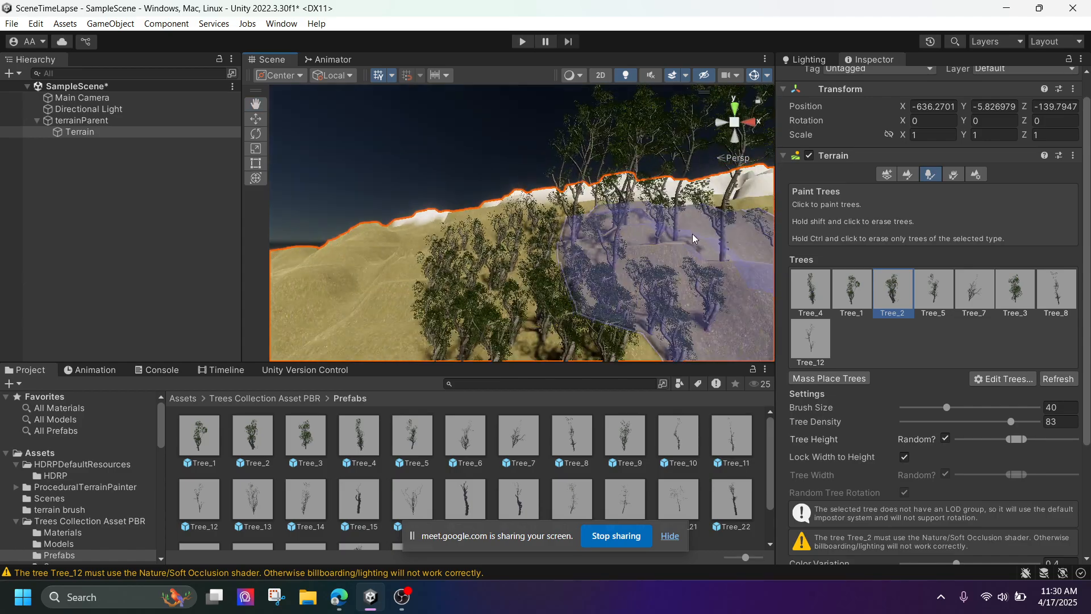
# Extend the Tree_2 planting across the neighbouring hill
pyautogui.scroll(-3, 694, 241)
pyautogui.moveTo(676, 175); pyautogui.dragTo(609, 219, button='middle')
pyautogui.click(636, 275)
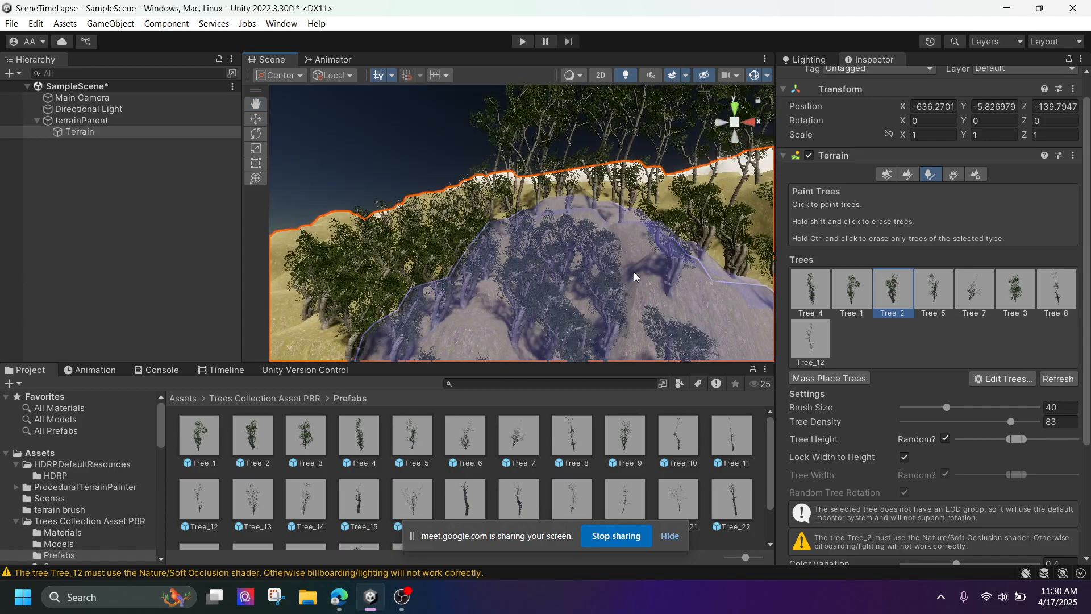
pyautogui.moveTo(699, 193); pyautogui.dragTo(630, 216, button='middle')
pyautogui.scroll(2, 631, 217)
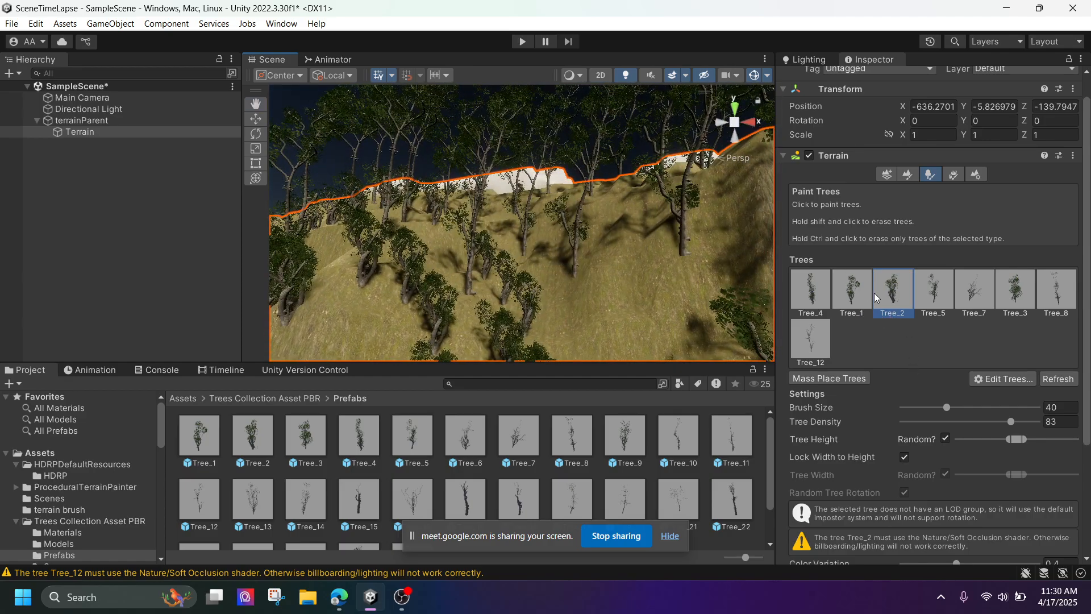
# Examine the Paint Trees settings for Tree_1, Tree_2 and Tree_7 and inspect the painted trees on the hillside
pyautogui.scroll(-5, 874, 292)
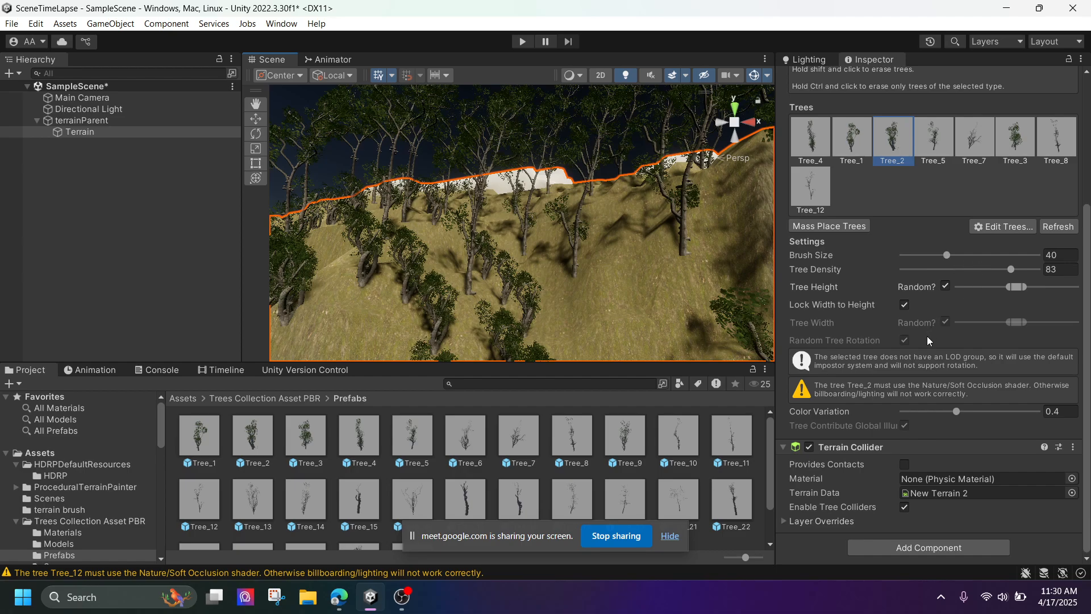
pyautogui.scroll(3, 937, 352)
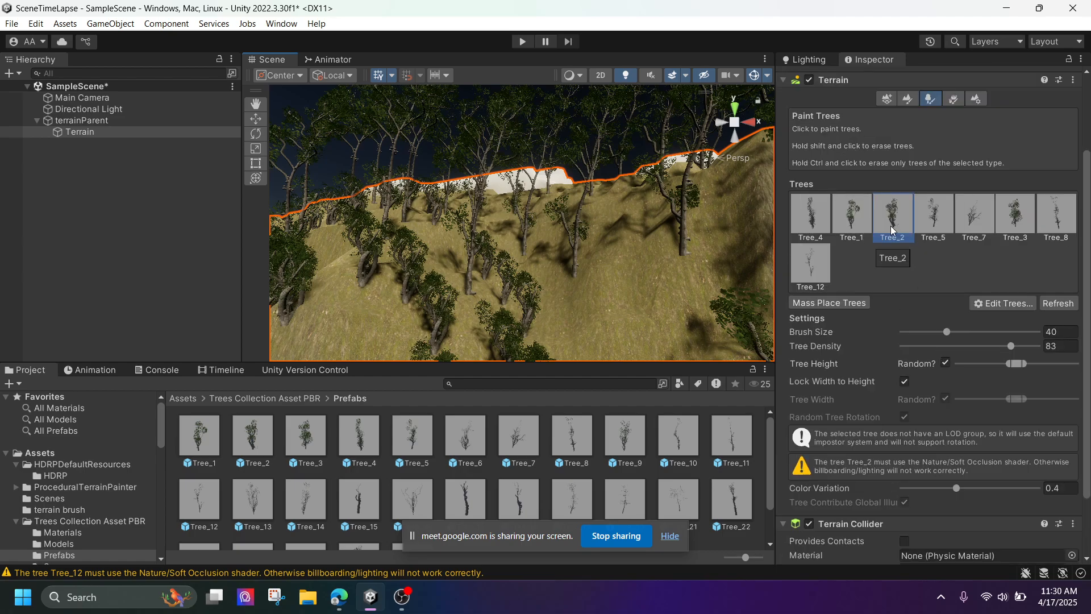
pyautogui.click(851, 223)
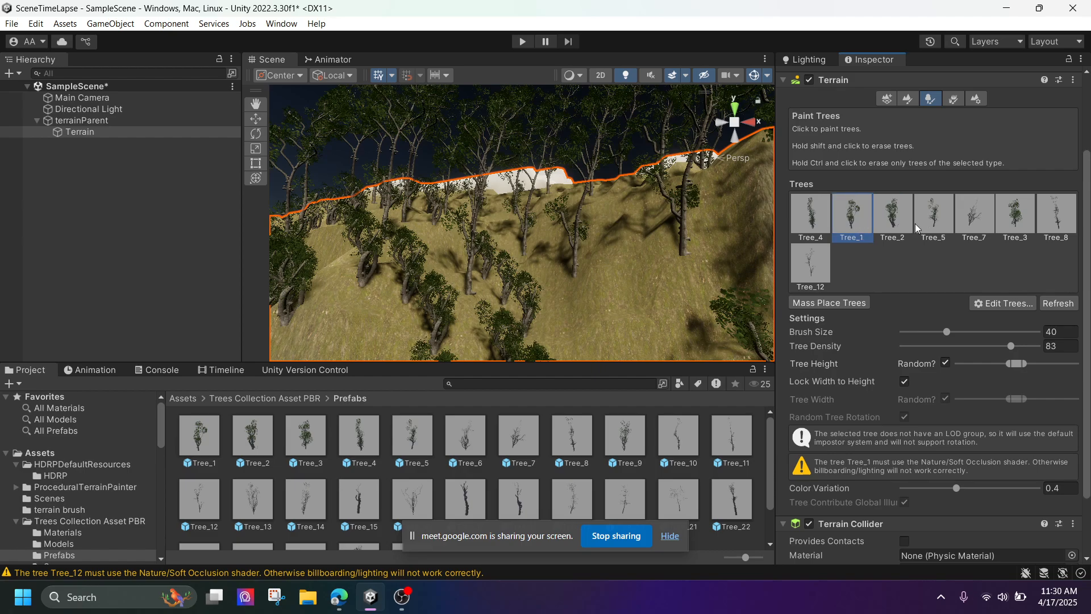
pyautogui.click(897, 220)
pyautogui.click(932, 220)
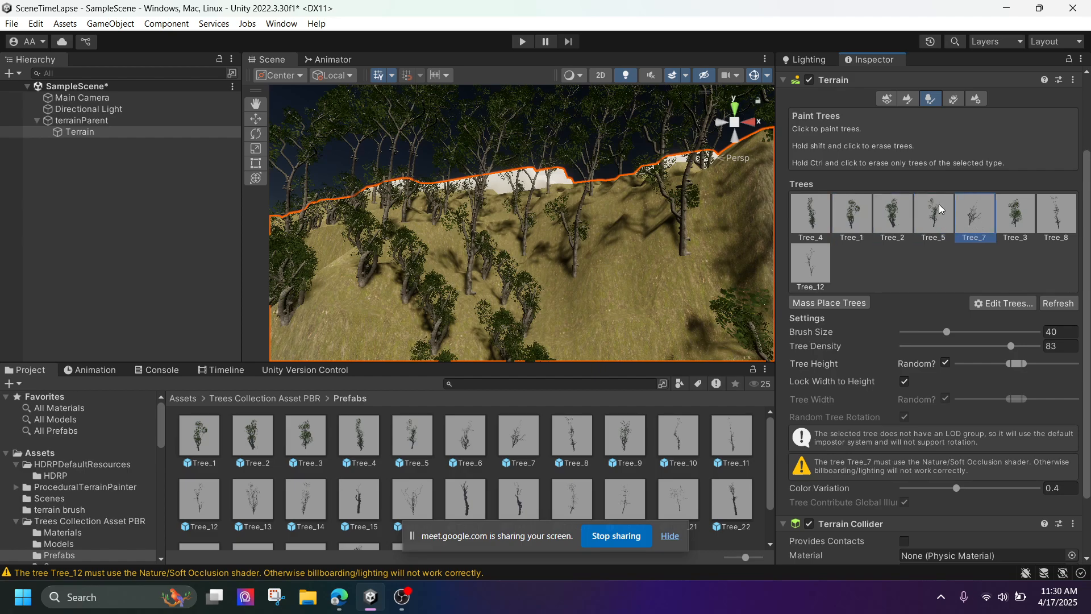
pyautogui.scroll(-3, 939, 203)
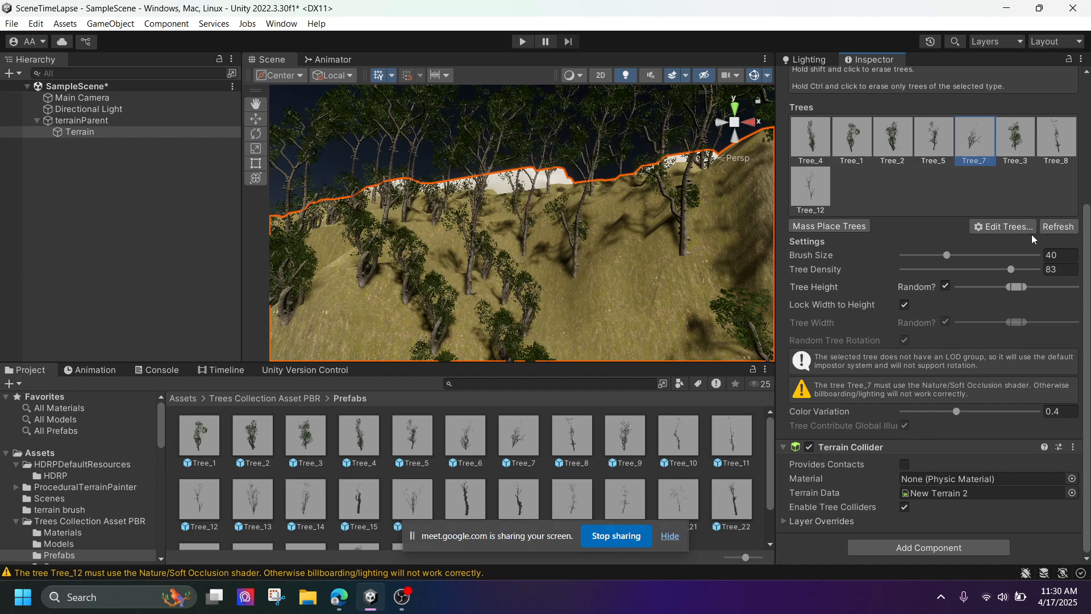
pyautogui.scroll(-3, 624, 197)
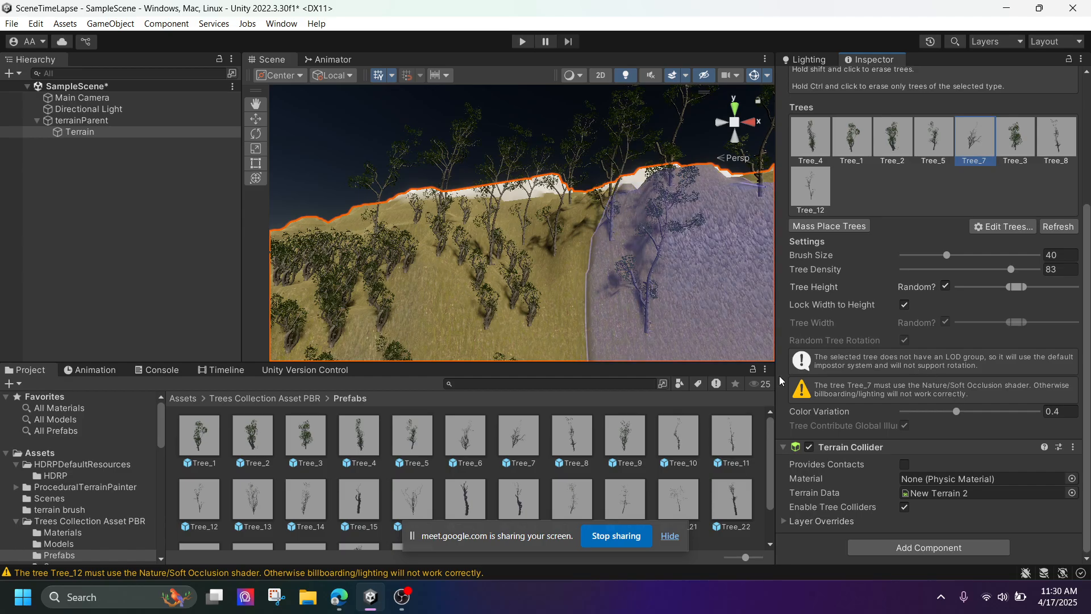
pyautogui.scroll(-5, 517, 228)
pyautogui.scroll(5, 529, 259)
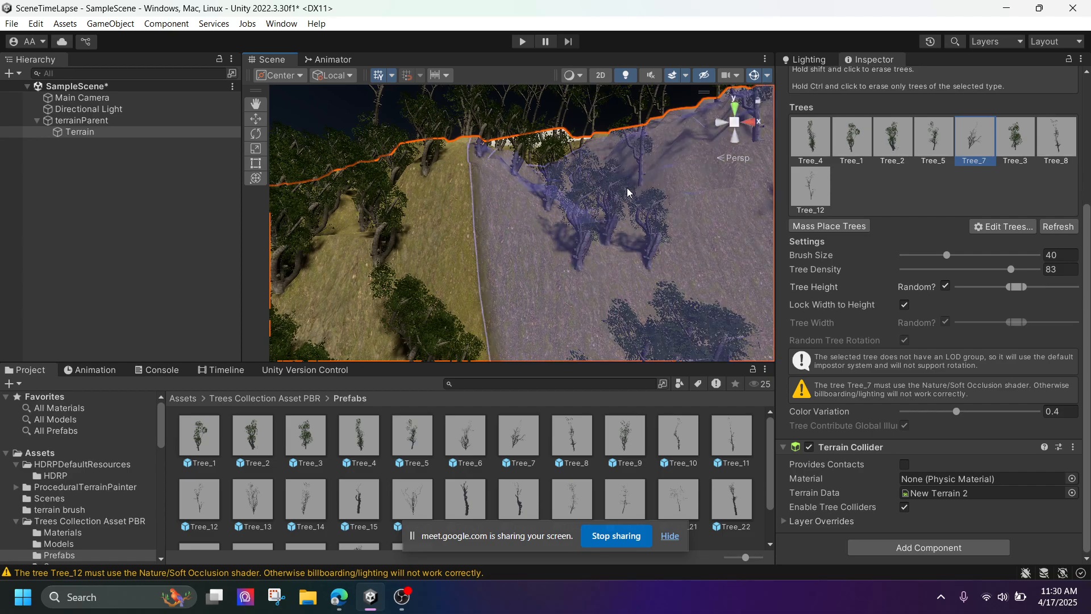
pyautogui.click(893, 140)
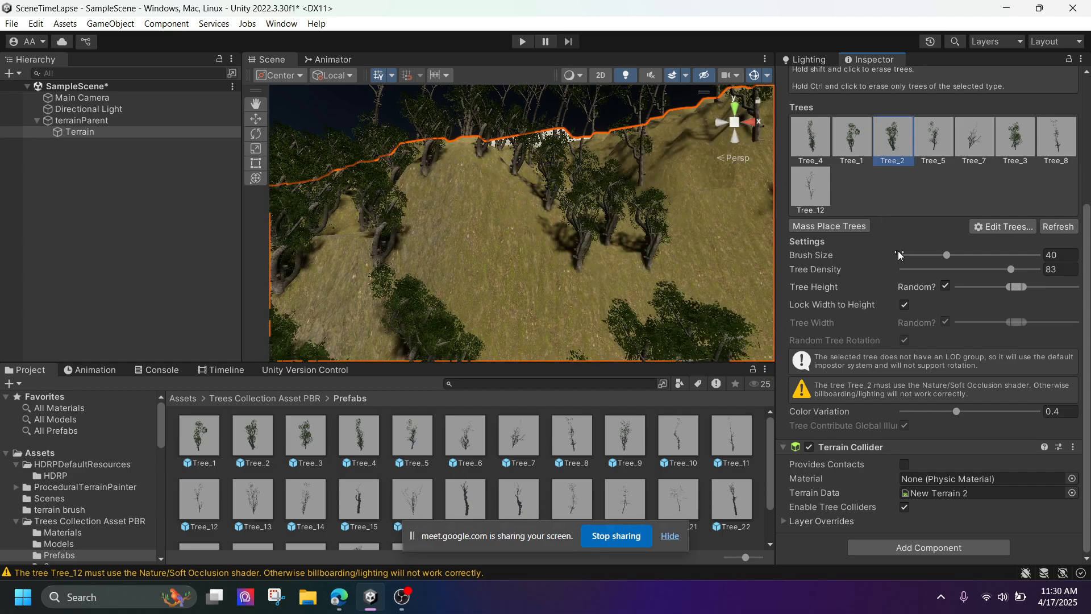
pyautogui.scroll(-3, 589, 173)
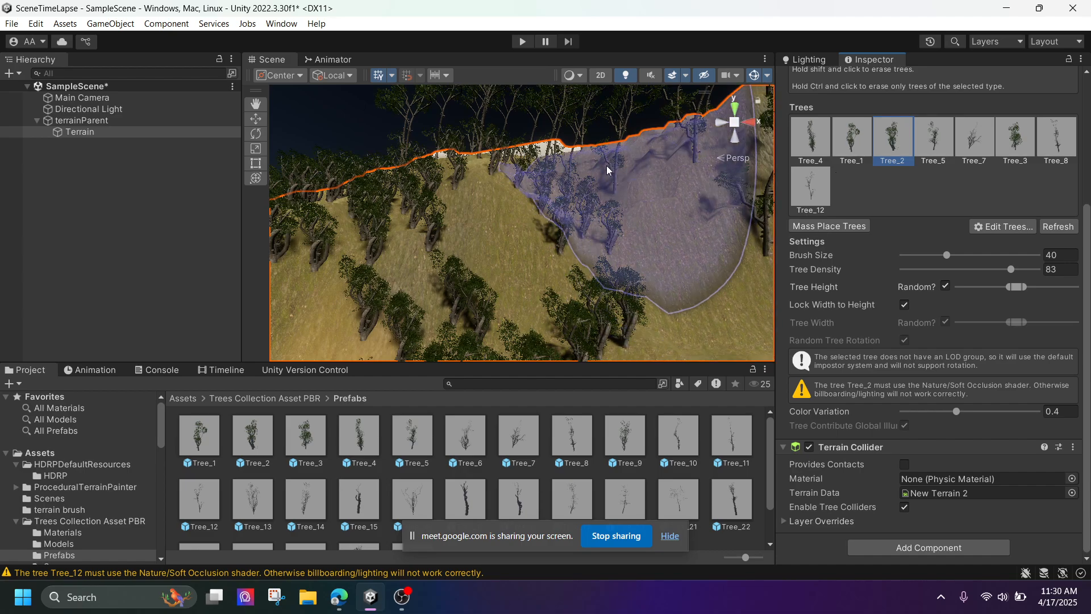
pyautogui.scroll(4, 710, 182)
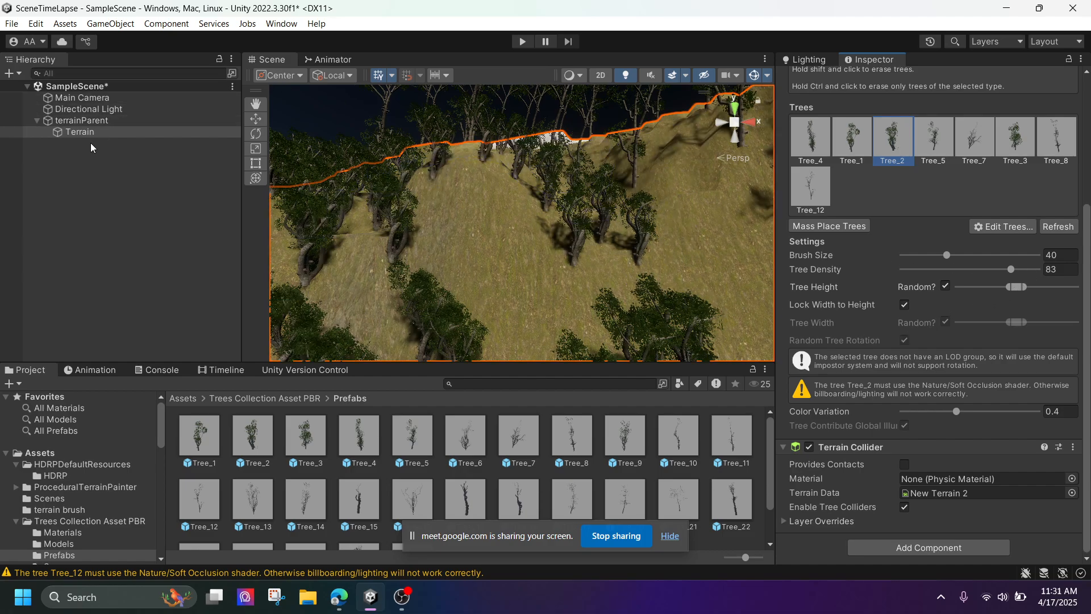
# Switch the terrain to Paint Details mode and look through the remaining prefabs in the tree collection
pyautogui.scroll(4, 1045, 187)
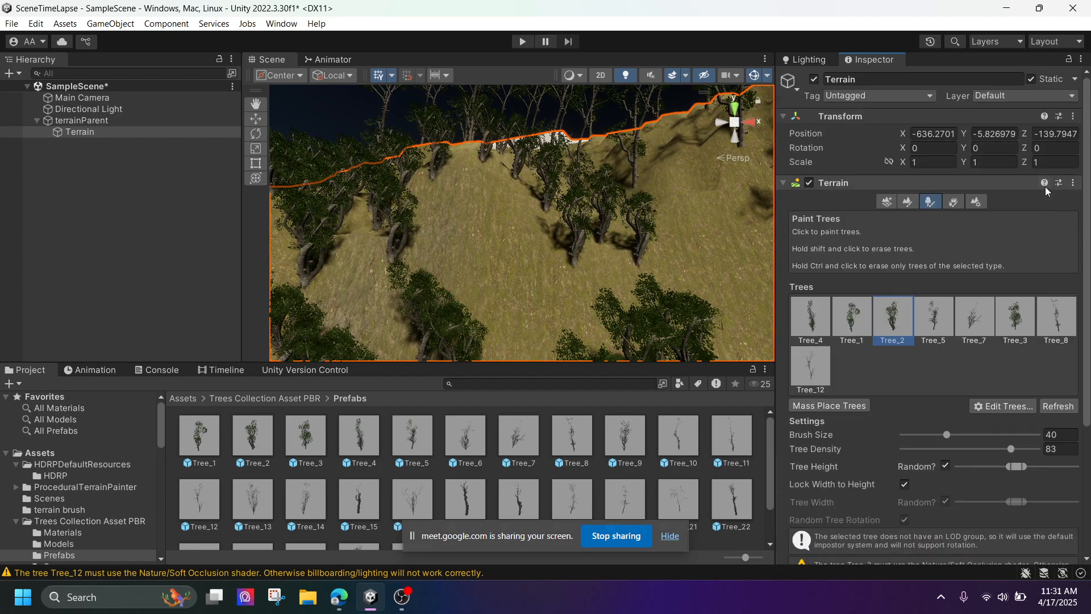
pyautogui.click(953, 202)
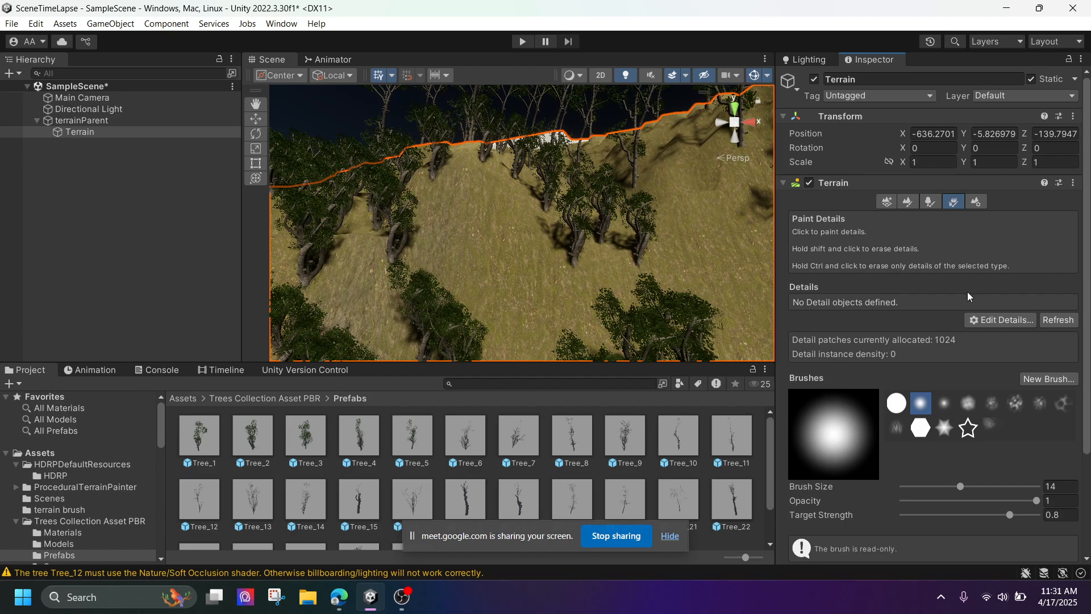
pyautogui.scroll(-2, 331, 435)
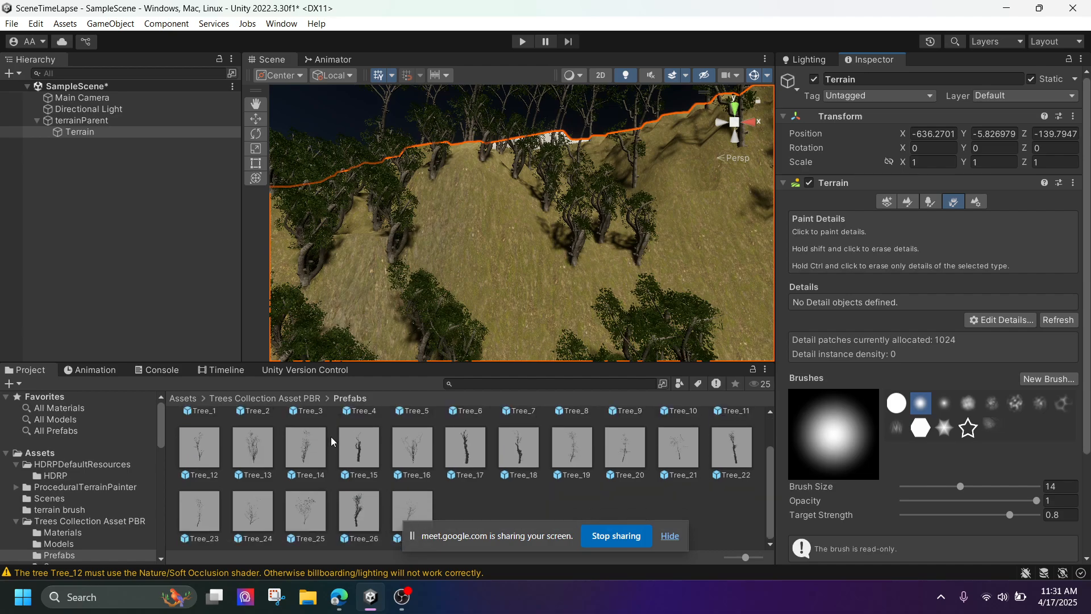
# Open the Add Detail Mesh settings for the terrain and go back to the root Assets folder
pyautogui.scroll(1, 330, 436)
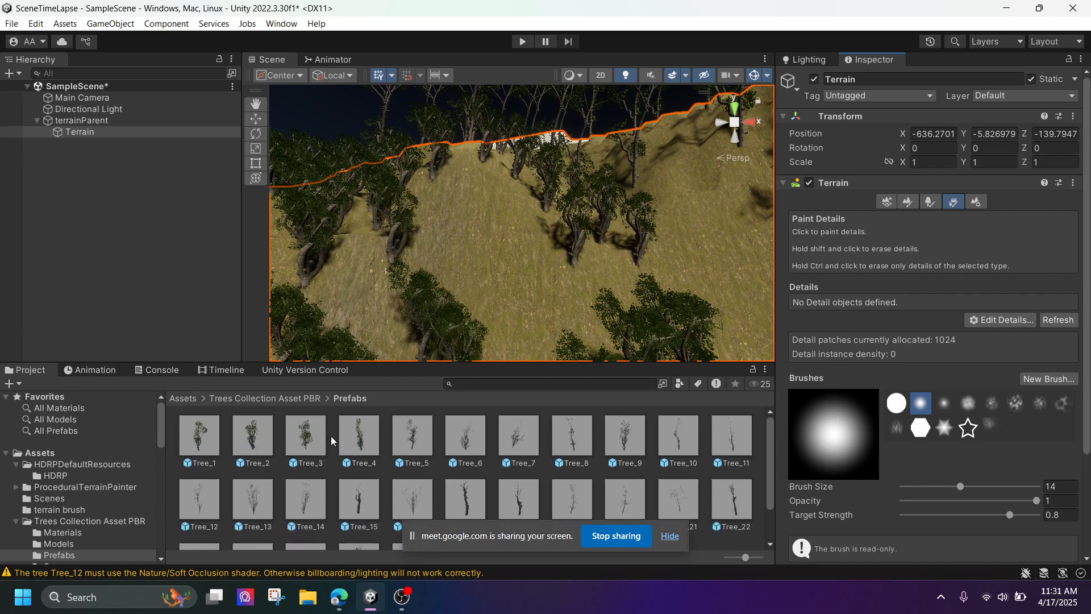
pyautogui.click(989, 320)
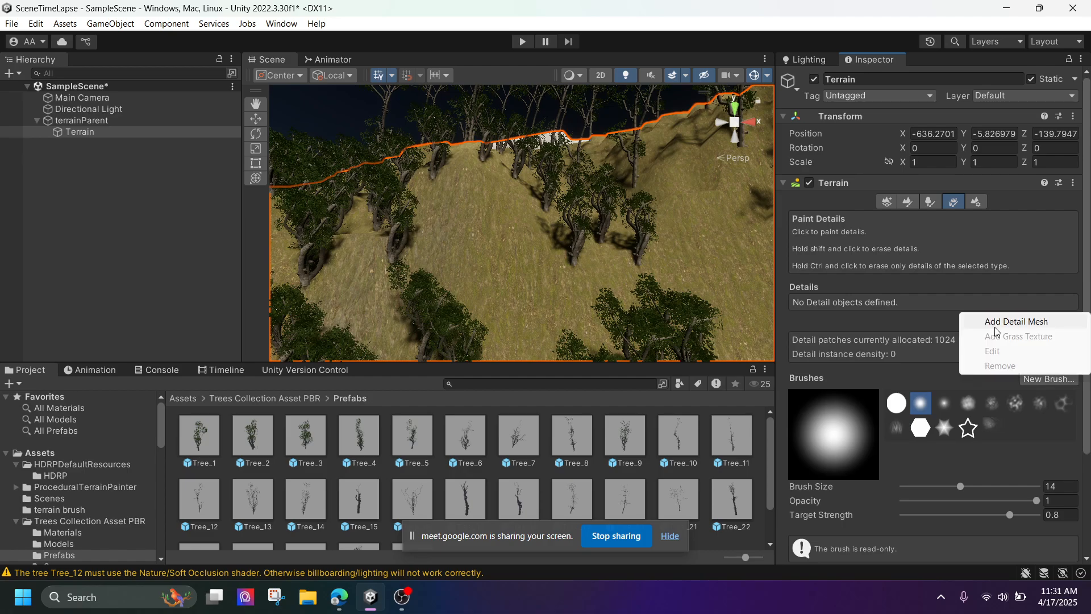
pyautogui.click(999, 324)
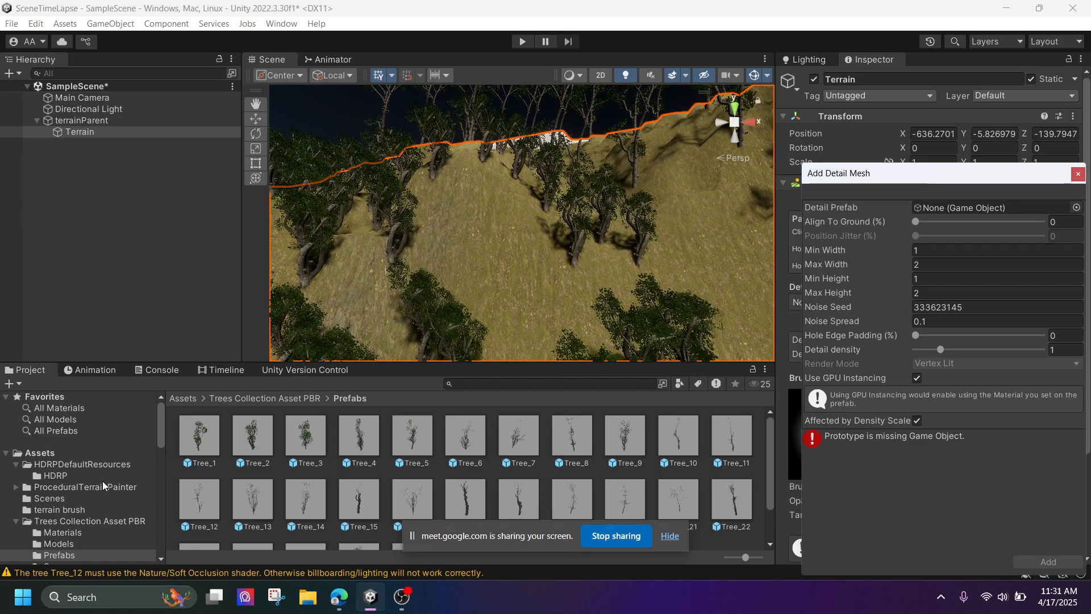
pyautogui.click(243, 398)
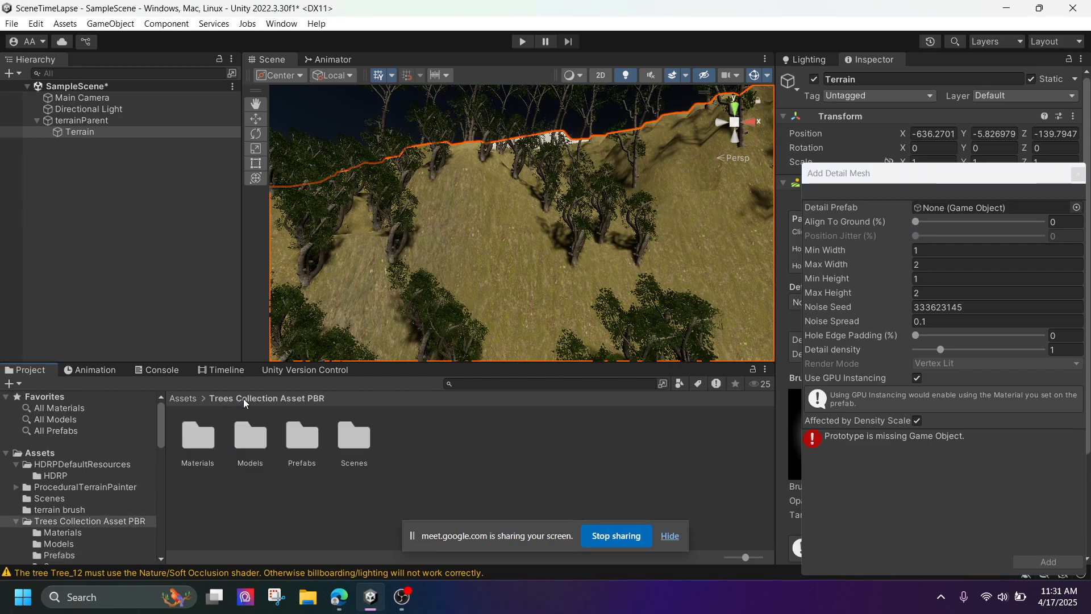
pyautogui.click(191, 400)
# Switch to the Edge browser and search the Unity Asset Store for "terrain foliage"
pyautogui.click(340, 595)
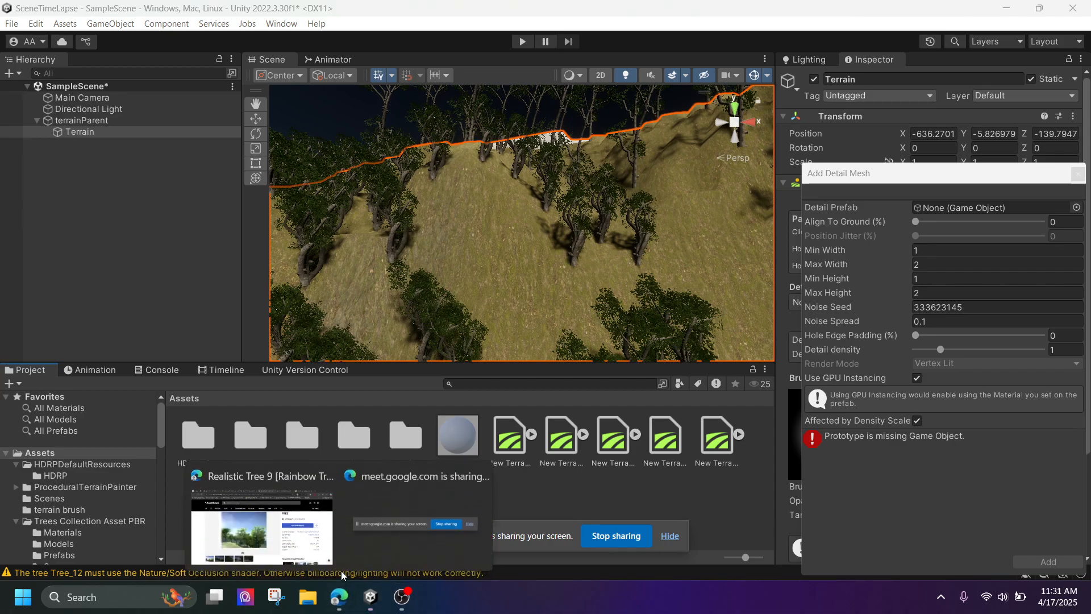
pyautogui.click(262, 526)
pyautogui.click(334, 102)
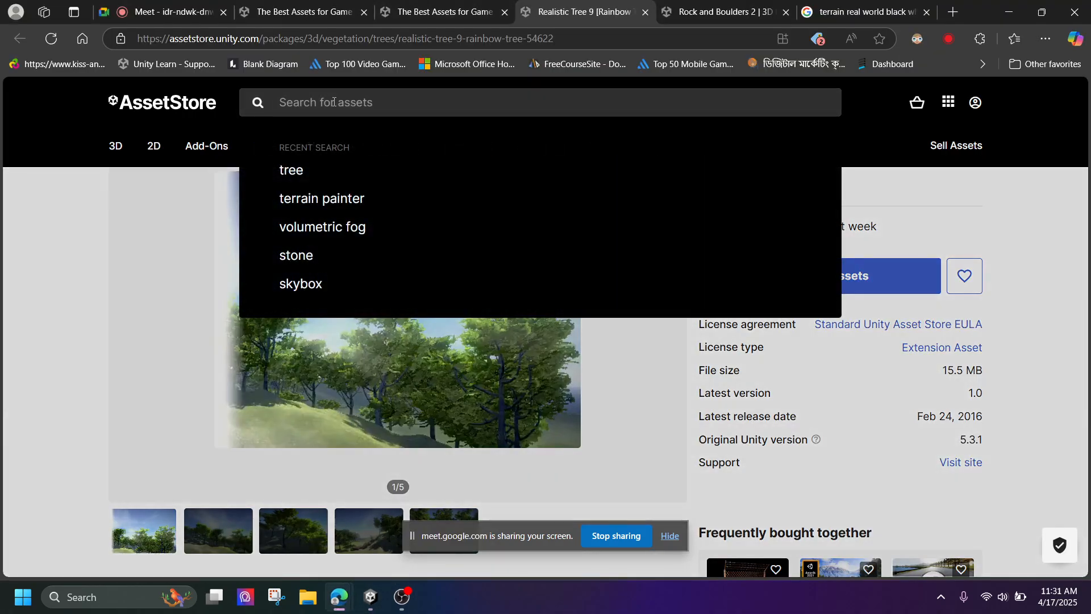
pyautogui.write('terrai')
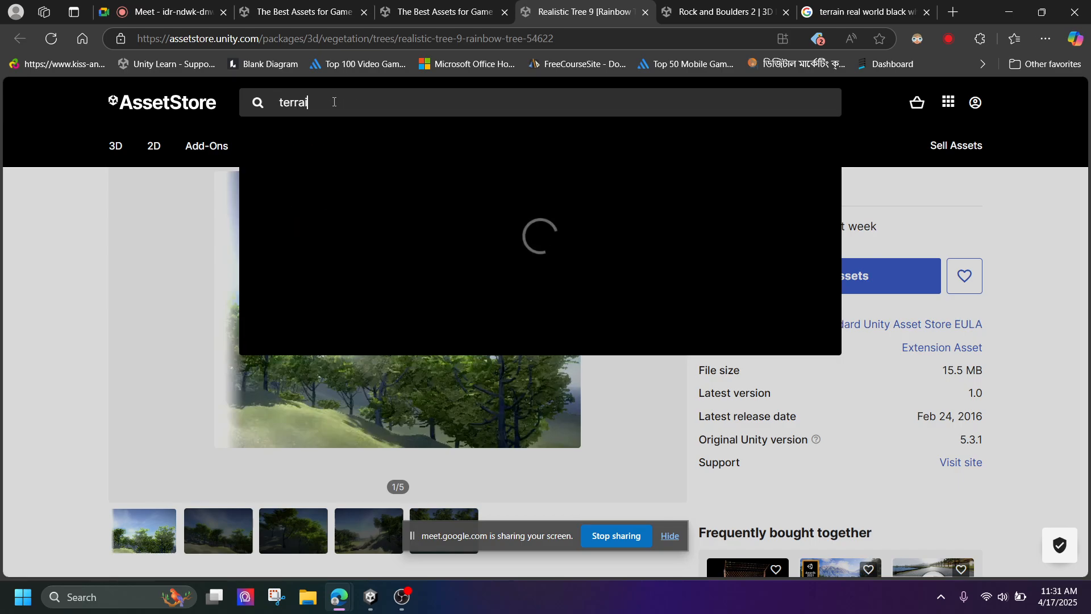
pyautogui.write('n foliage')
pyautogui.press('Return')
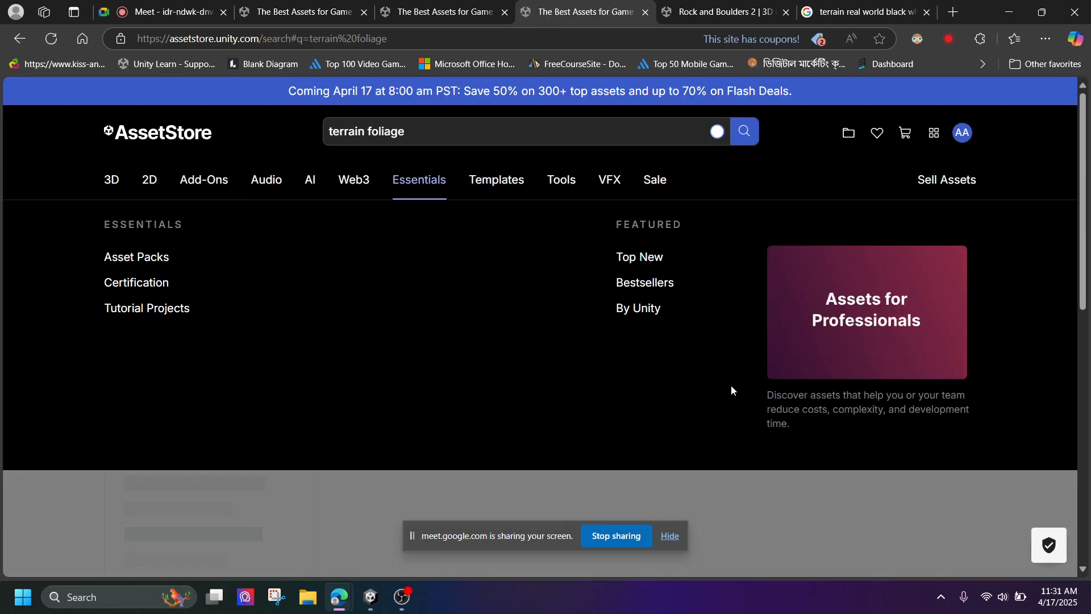
# Look through the terrain foliage results, briefly opening and closing the Polaris 3 - Low Poly Terrain Tool page
pyautogui.scroll(-7, 582, 402)
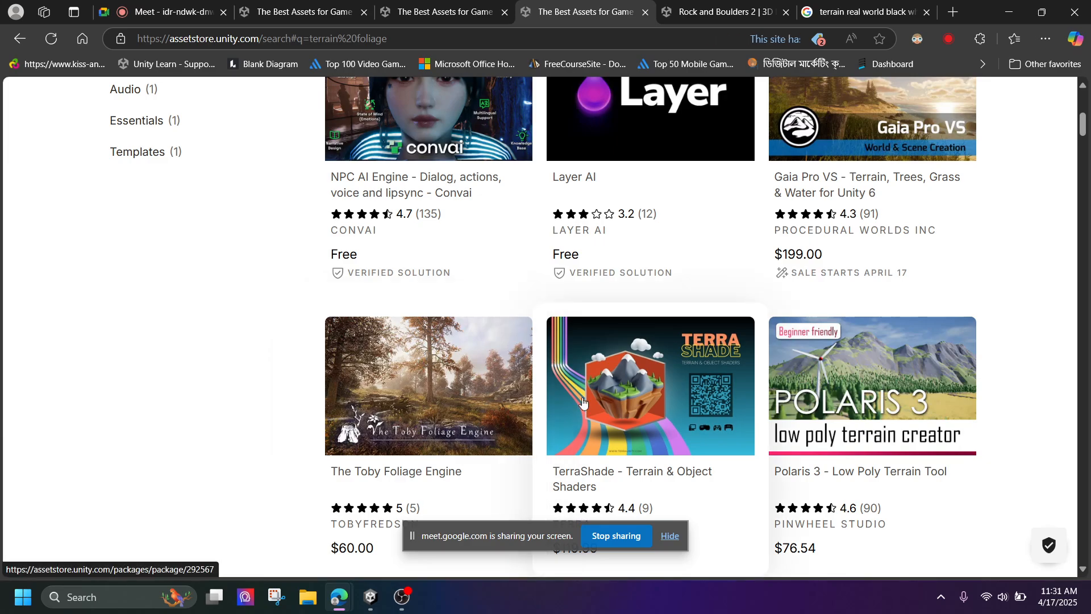
pyautogui.scroll(-3, 614, 392)
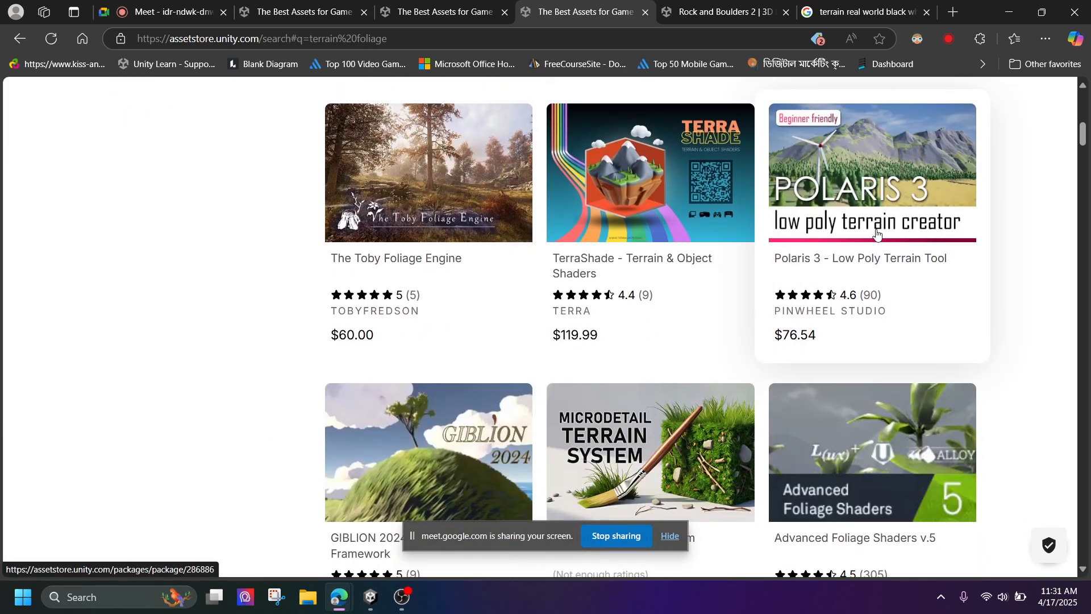
pyautogui.click(886, 267)
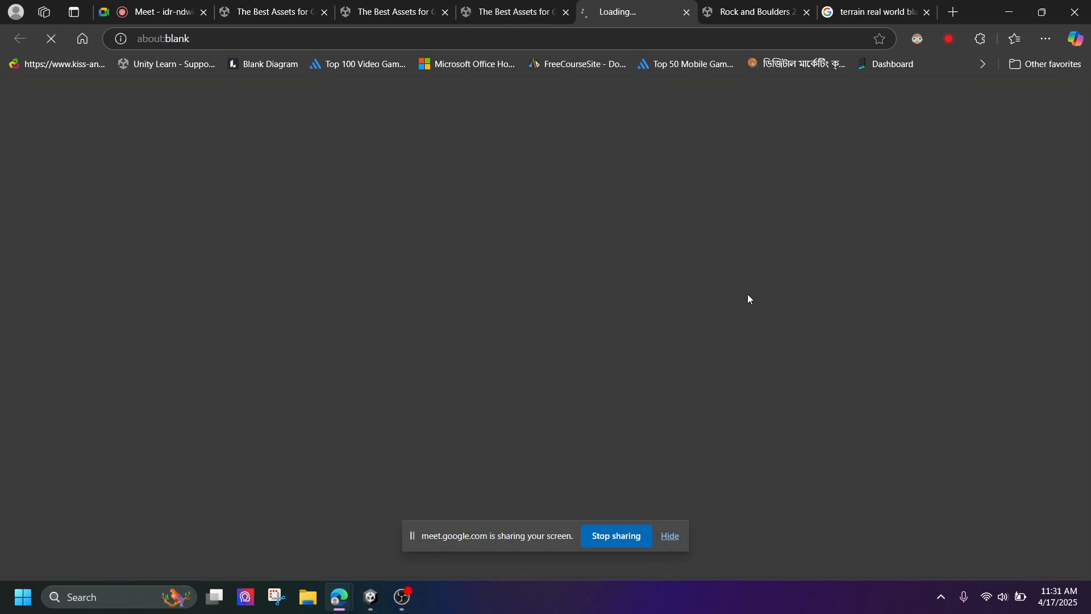
pyautogui.click(687, 12)
pyautogui.scroll(-3, 506, 335)
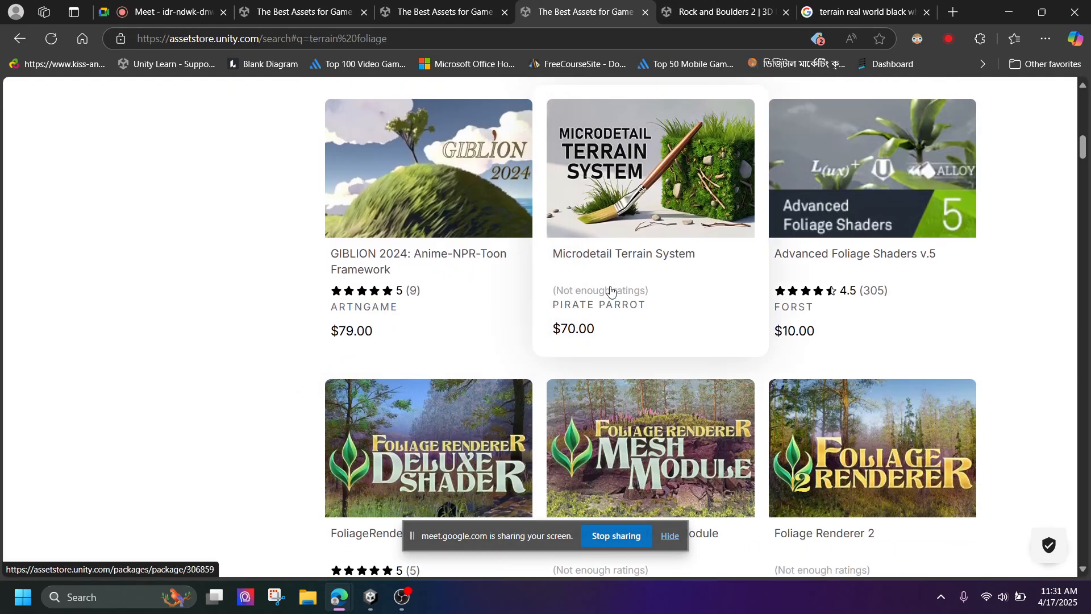
pyautogui.scroll(15, 540, 262)
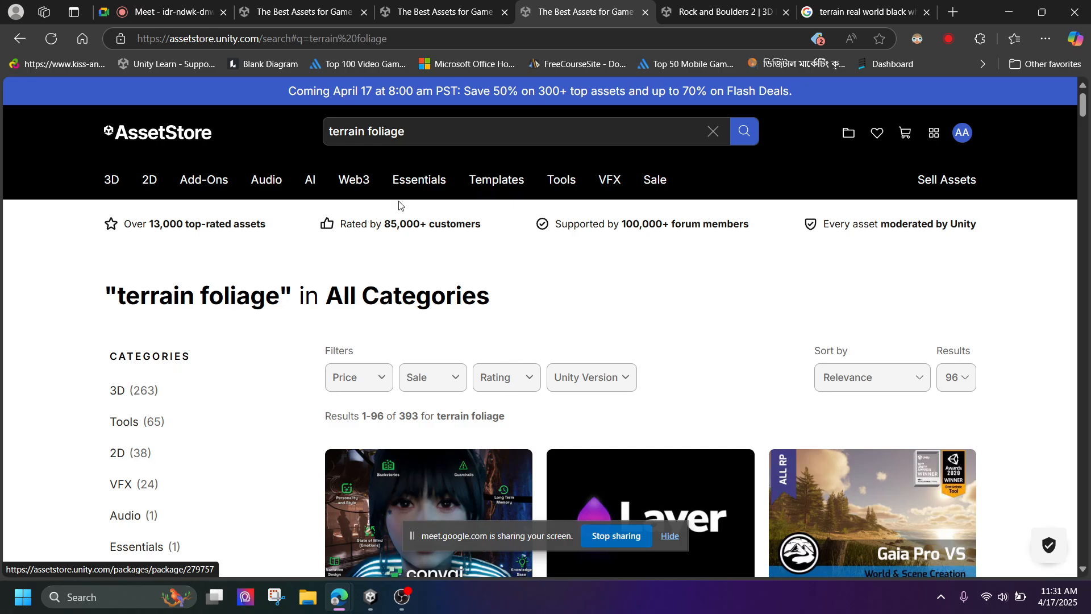
# Filter the terrain foliage results by price to show only Free assets
pyautogui.click(351, 379)
pyautogui.click(341, 414)
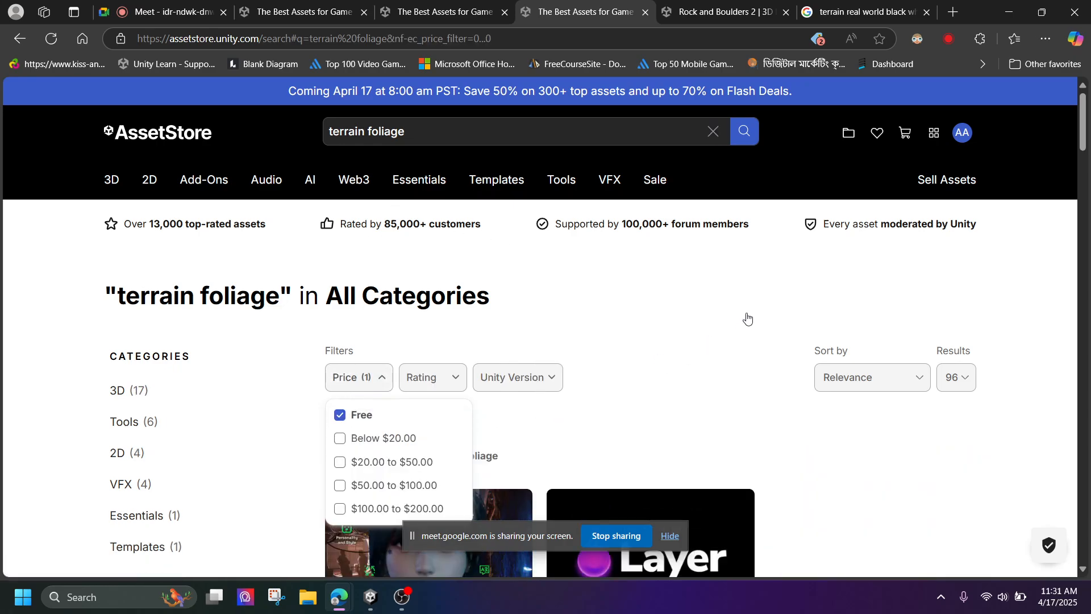
pyautogui.scroll(-5, 743, 316)
pyautogui.click(1033, 316)
pyautogui.scroll(5, 1037, 312)
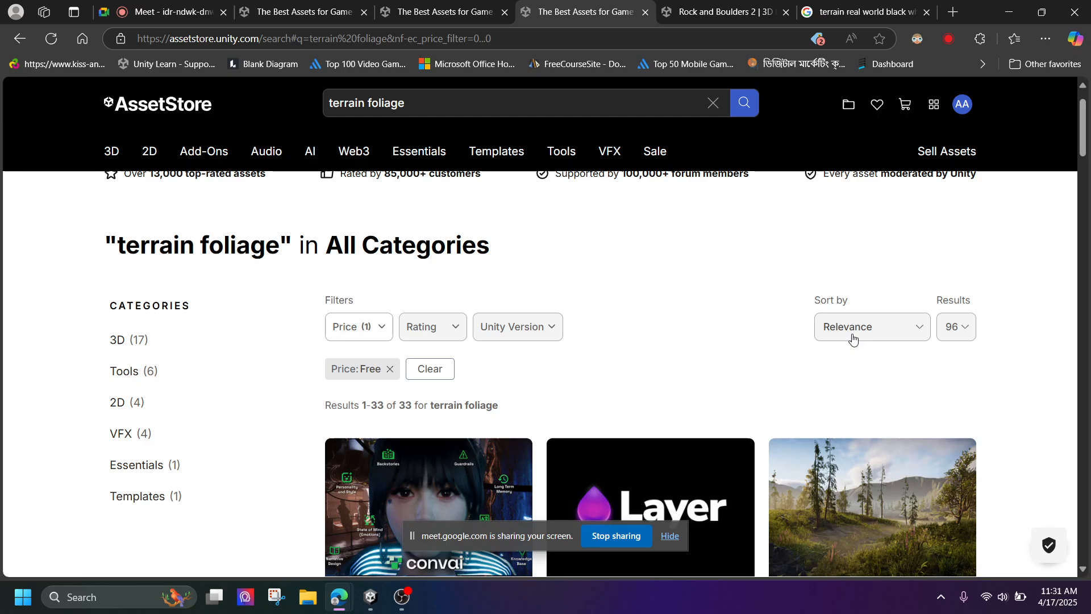
# Browse the free results and open the page of The Visual Engine Lite foliage, props and impostor shaders
pyautogui.scroll(-5, 852, 339)
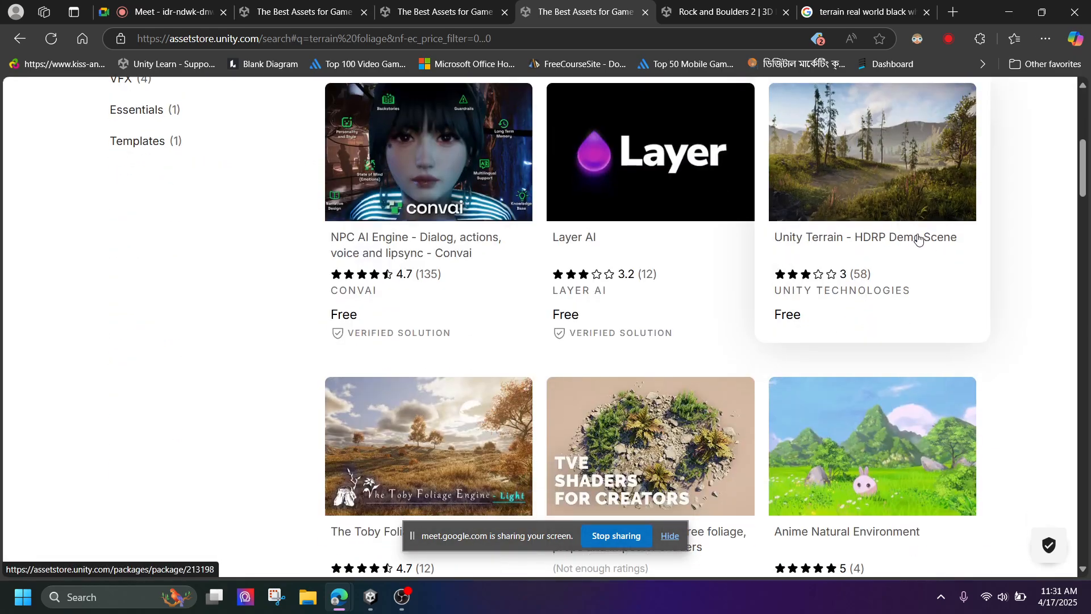
pyautogui.scroll(-2, 919, 238)
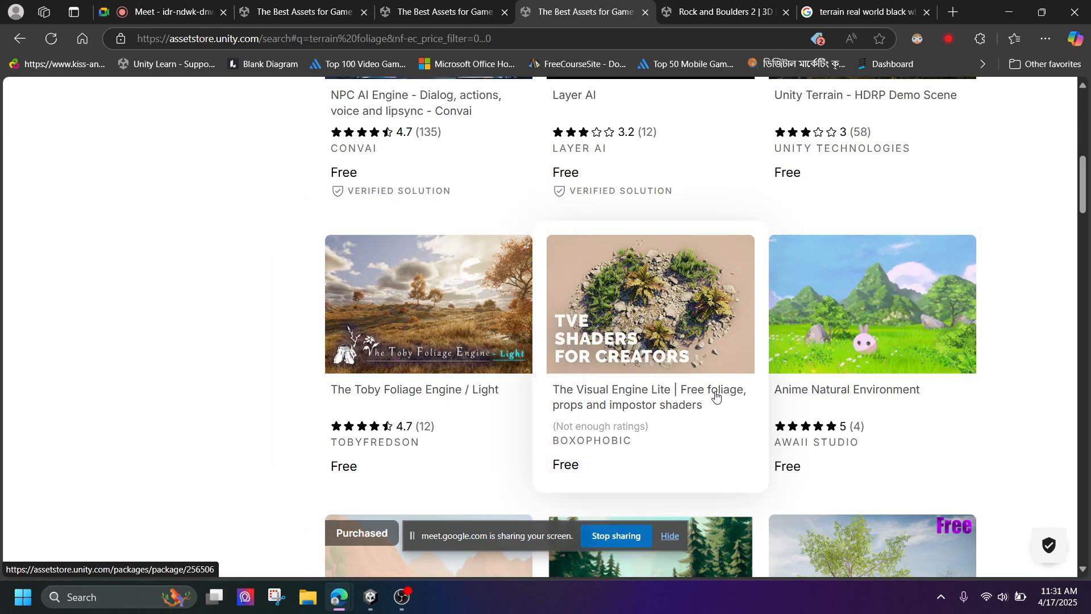
pyautogui.scroll(-2, 716, 397)
pyautogui.click(995, 400)
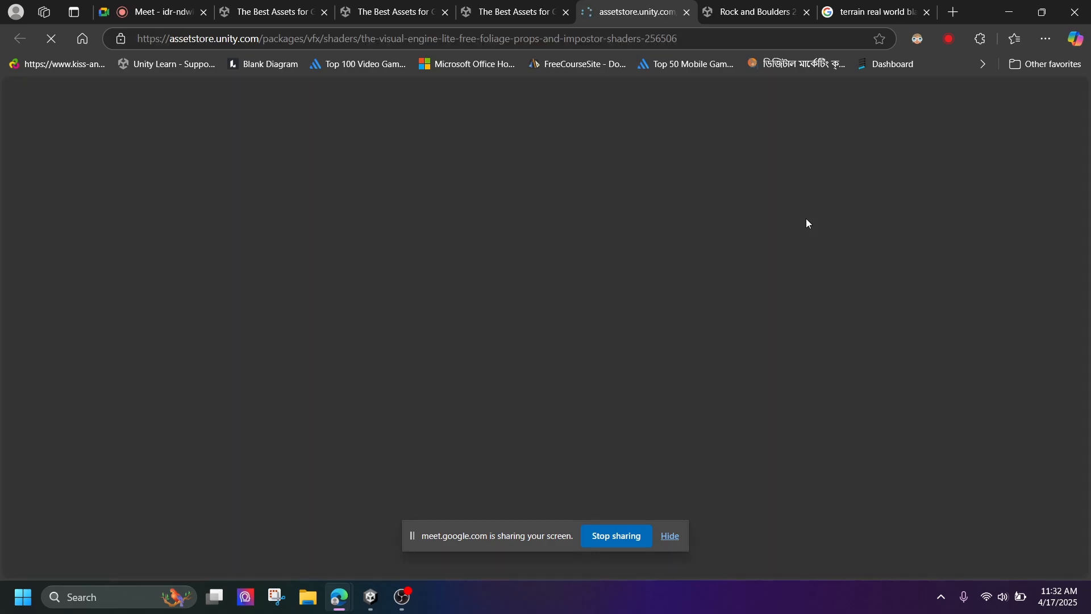
# Add The Visual Engine Lite to My Assets and open it in Unity's Package Manager to download it
pyautogui.scroll(-1, 436, 316)
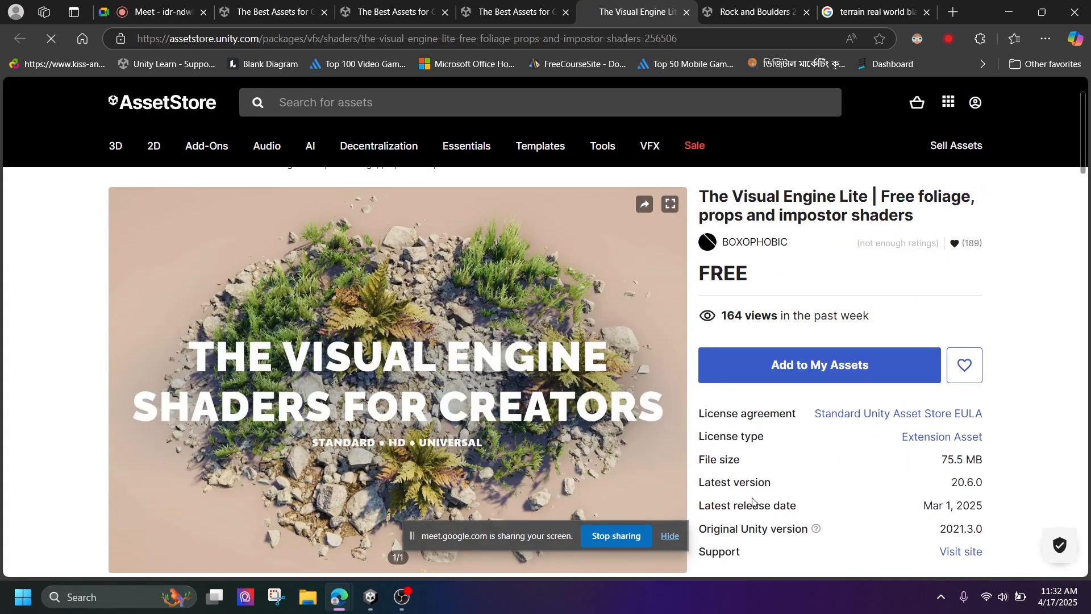
pyautogui.click(815, 364)
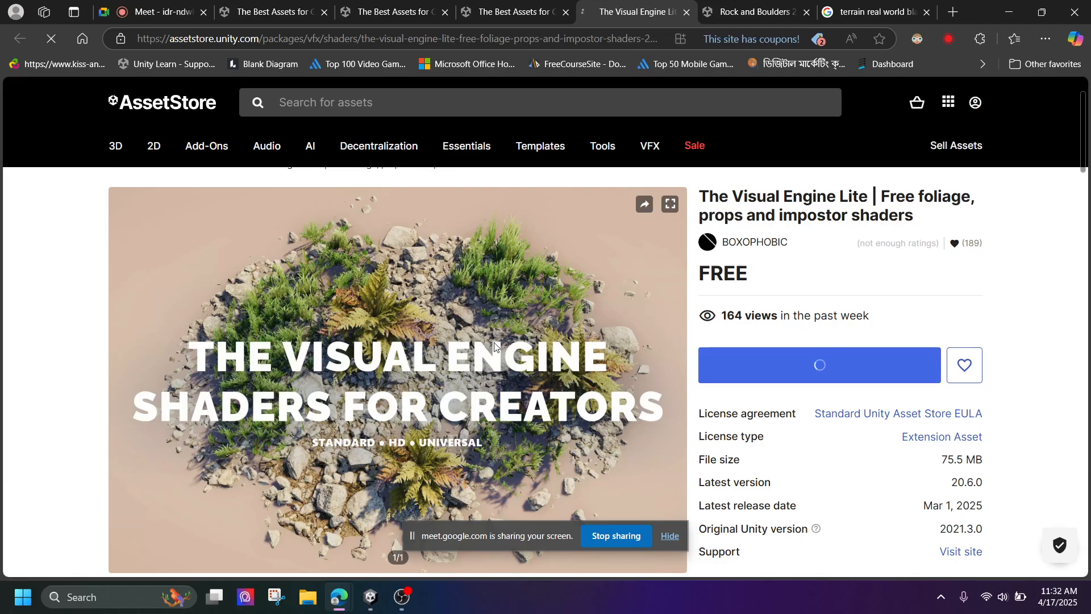
pyautogui.scroll(-6, 400, 329)
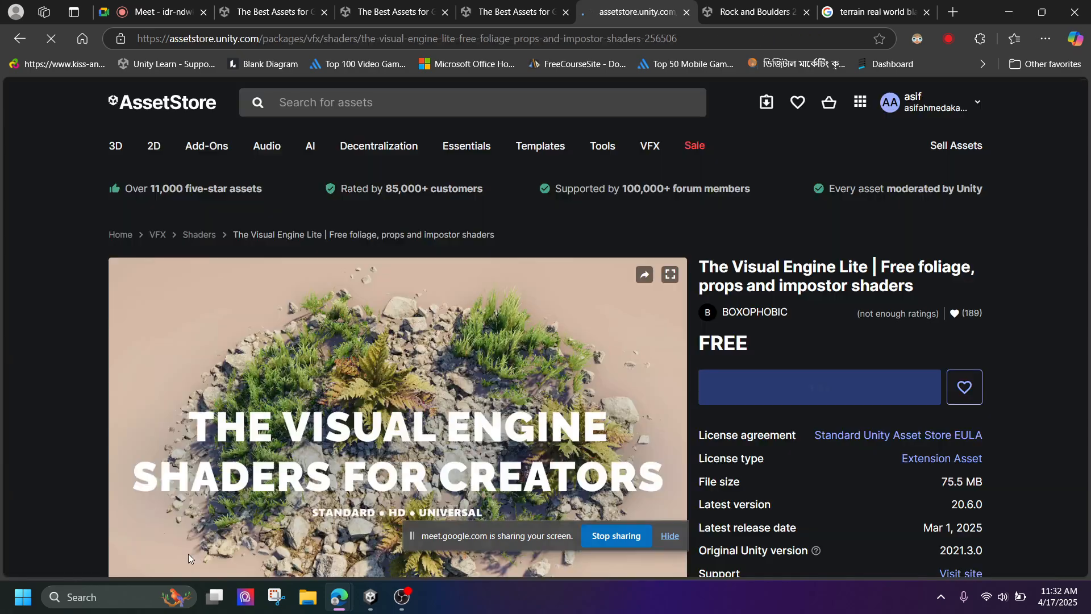
pyautogui.scroll(-10, 308, 362)
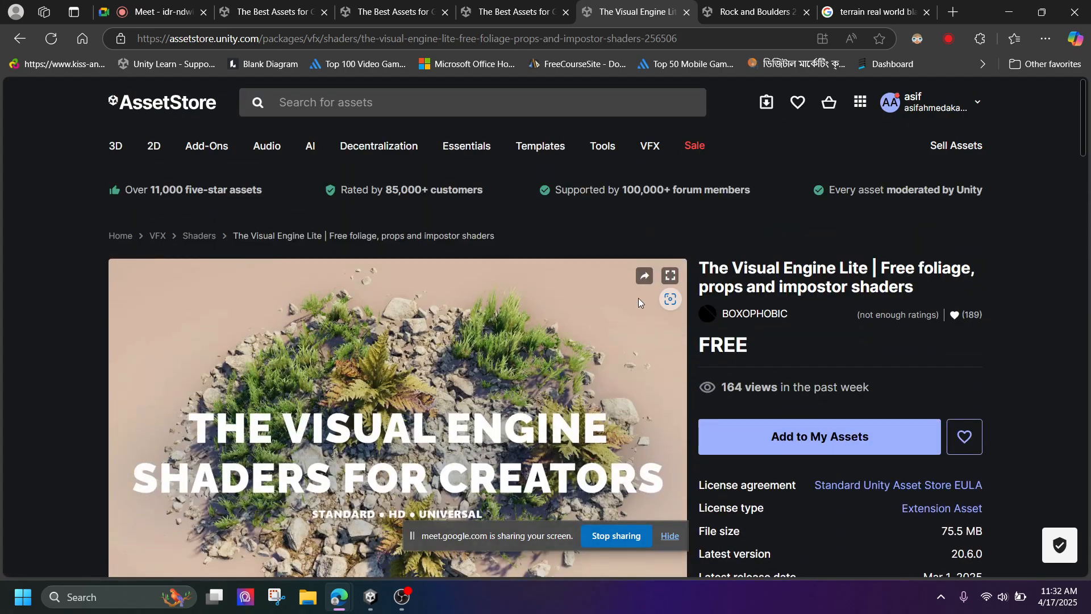
pyautogui.click(796, 437)
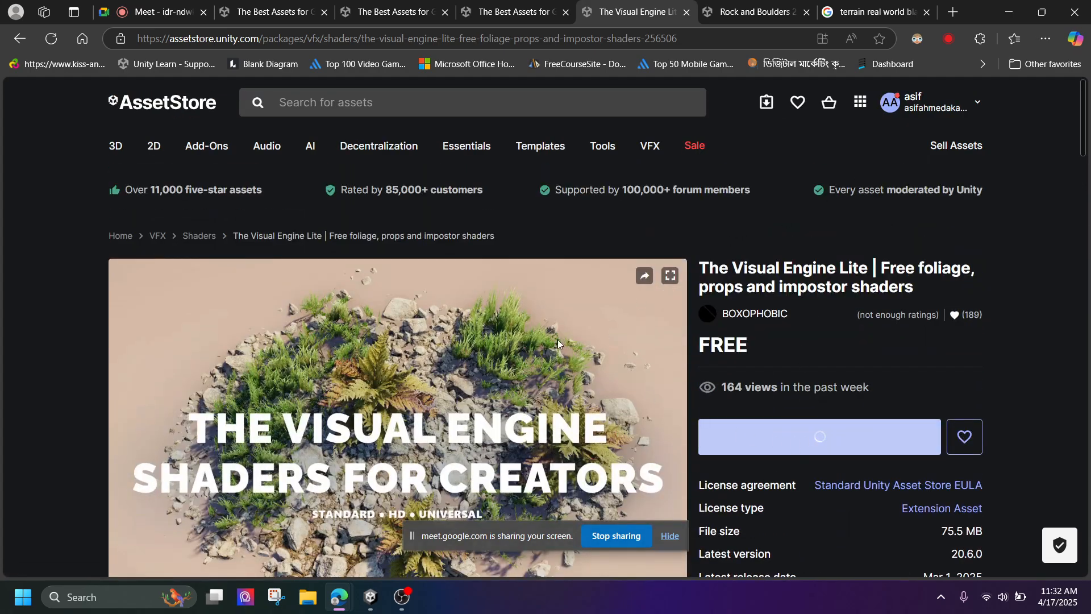
pyautogui.click(646, 406)
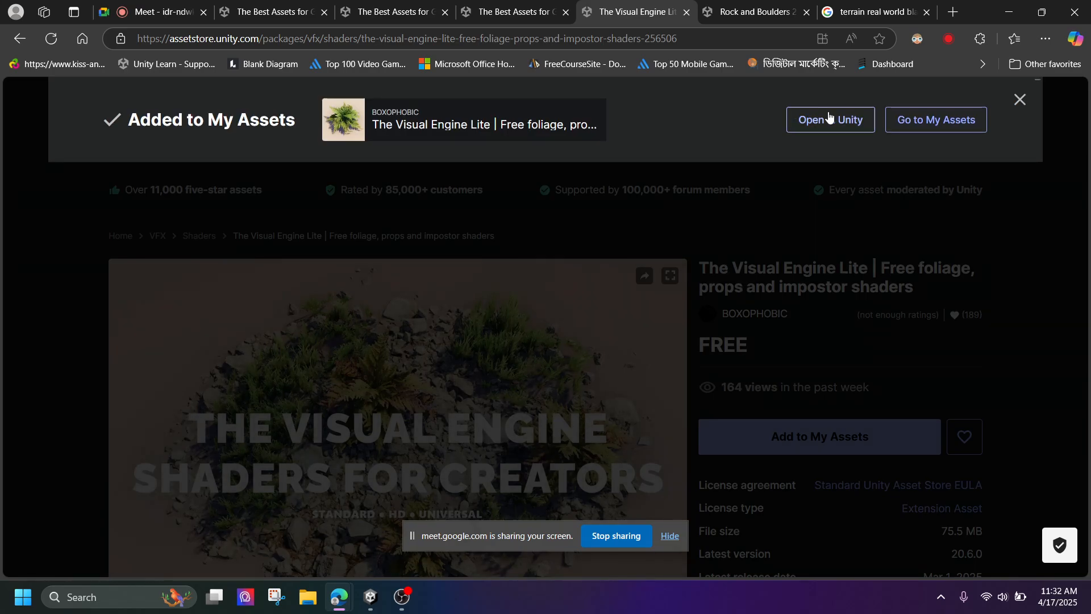
pyautogui.click(633, 145)
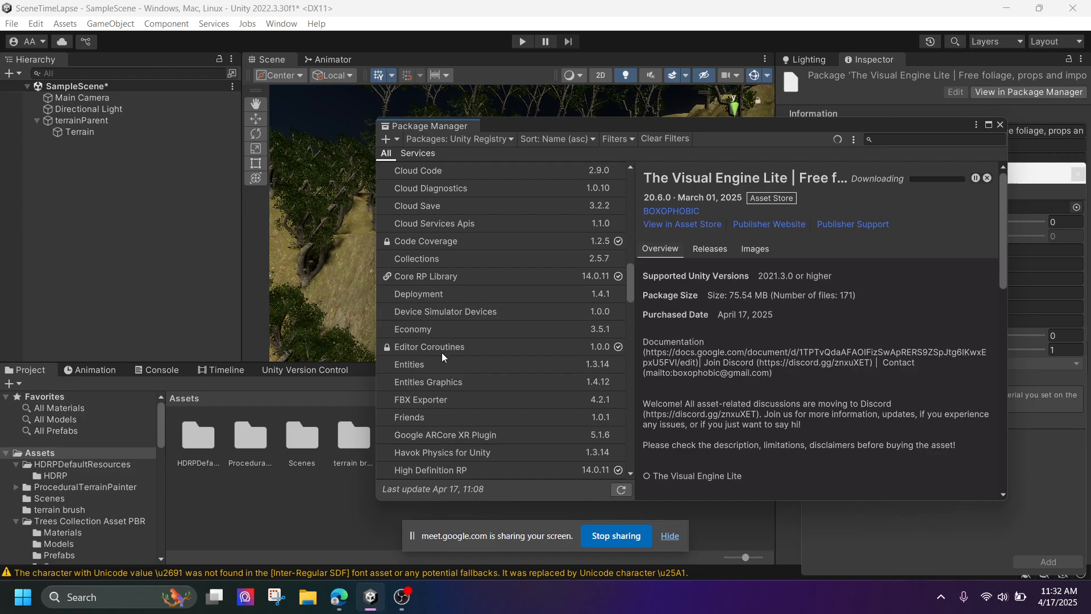
# Look through the Unity Registry package list in the Package Manager while The Visual Engine Lite downloads
pyautogui.scroll(10, 451, 343)
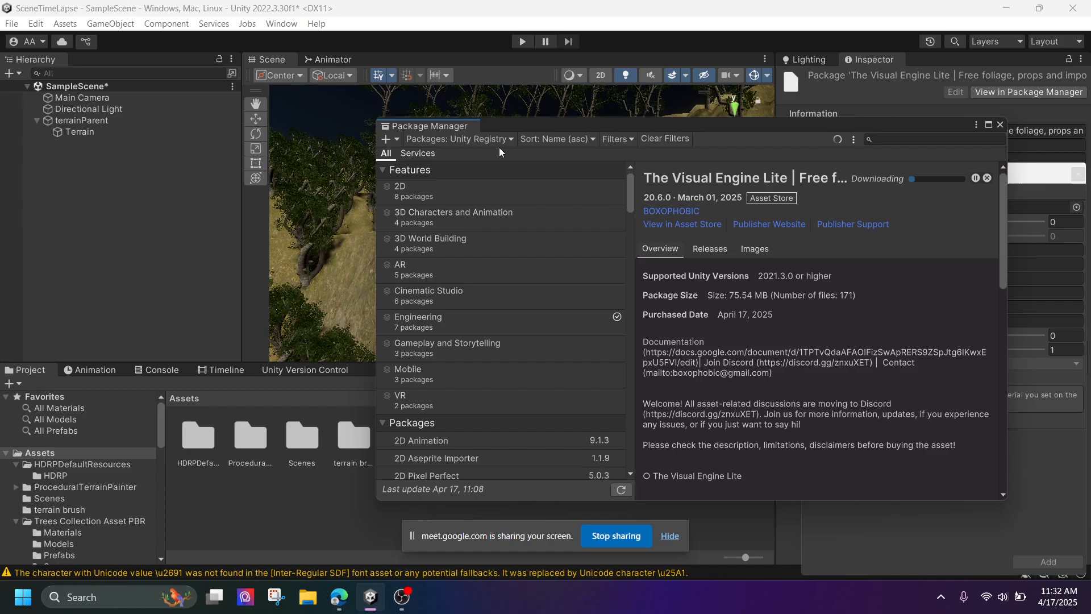
pyautogui.scroll(-9, 464, 319)
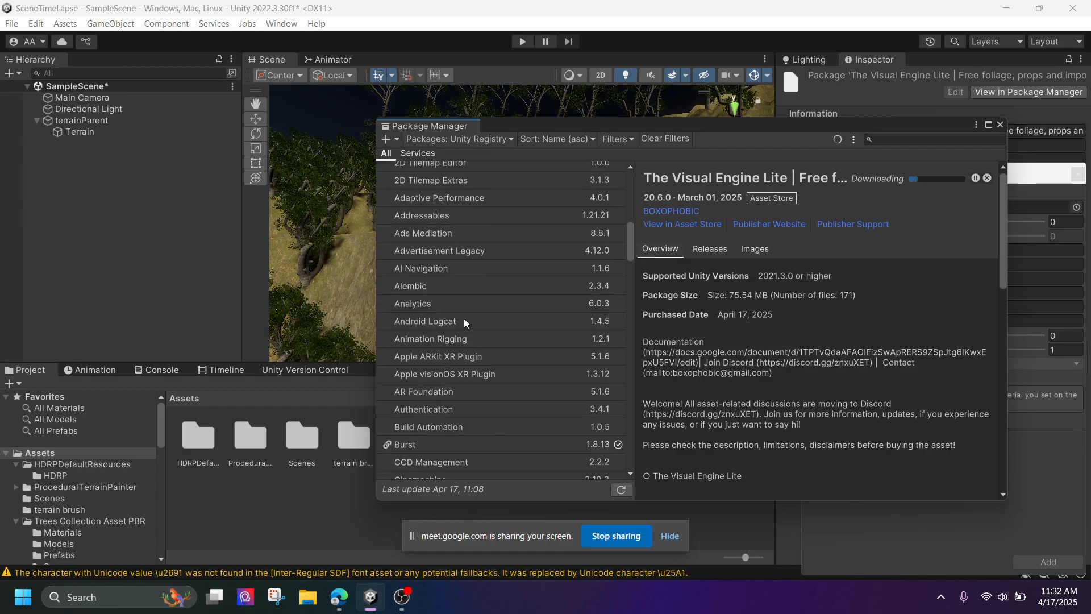
pyautogui.scroll(-15, 464, 319)
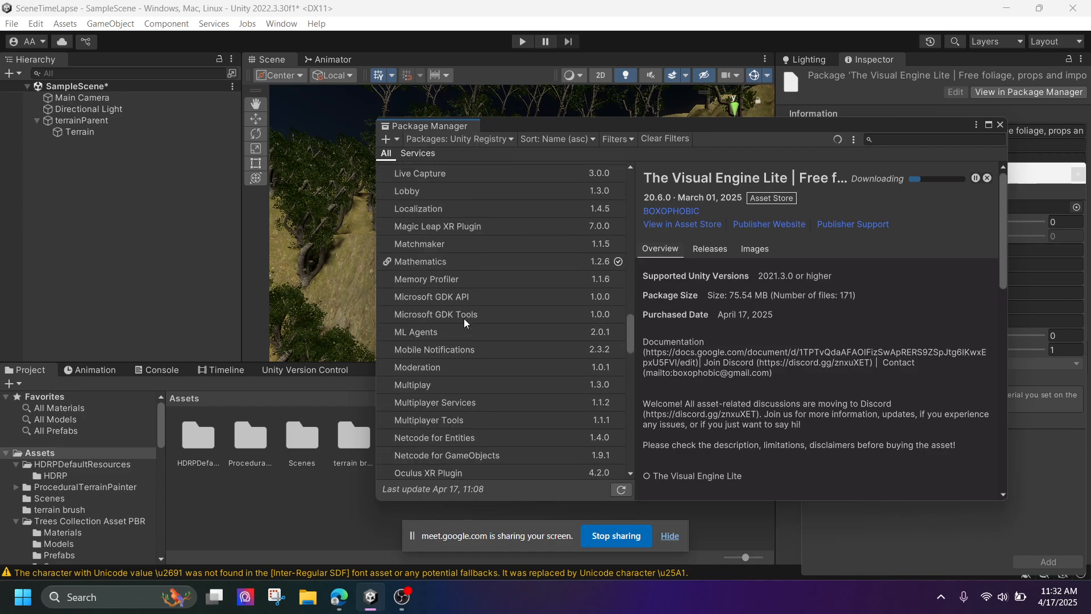
pyautogui.scroll(-9, 464, 320)
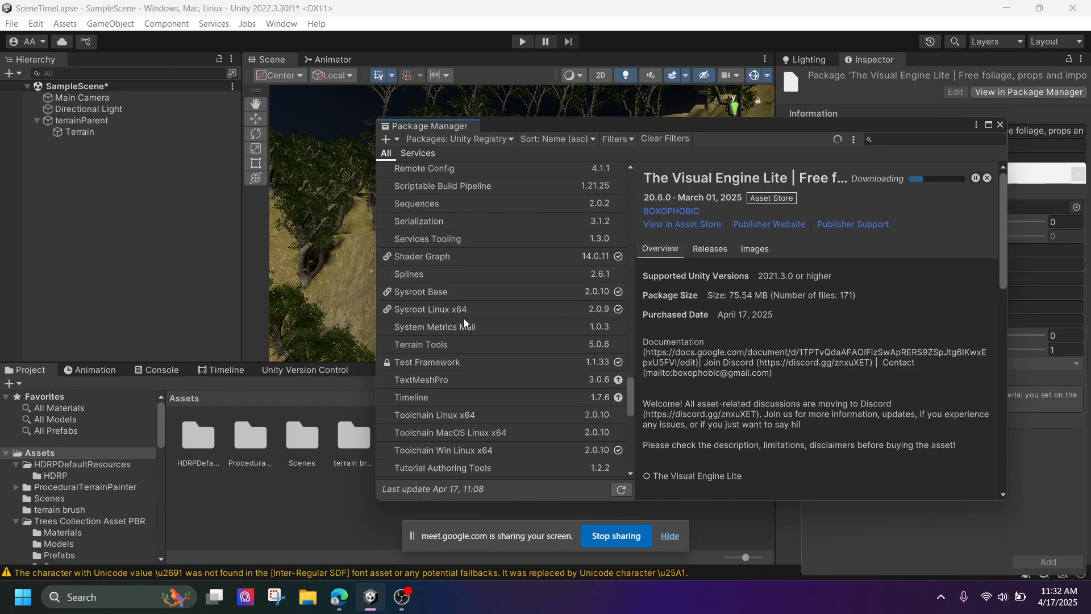
pyautogui.scroll(-2, 464, 318)
pyautogui.scroll(7, 463, 318)
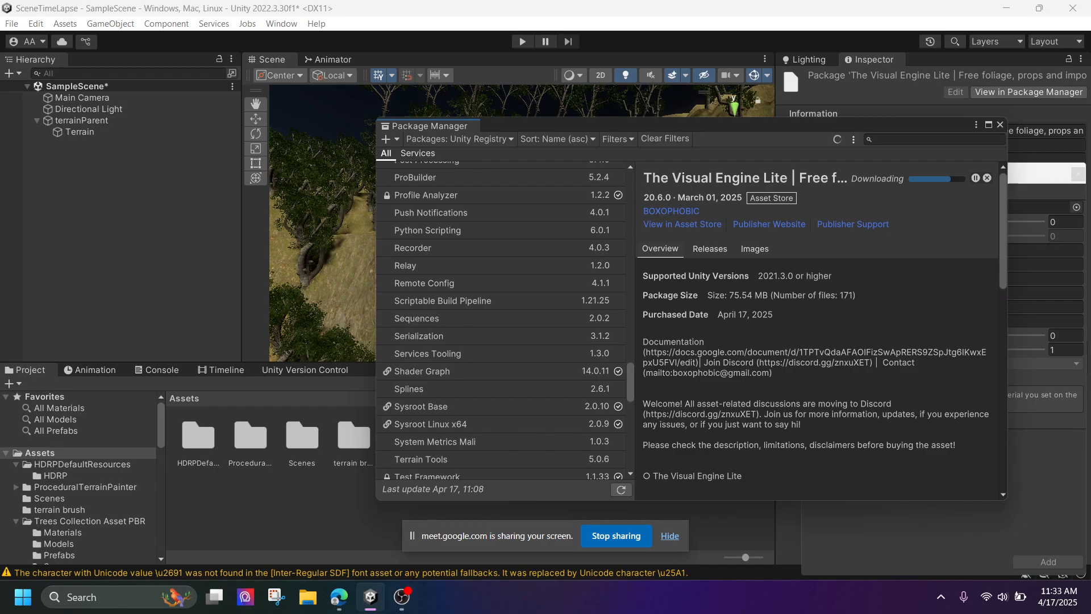
pyautogui.moveTo(338, 597)
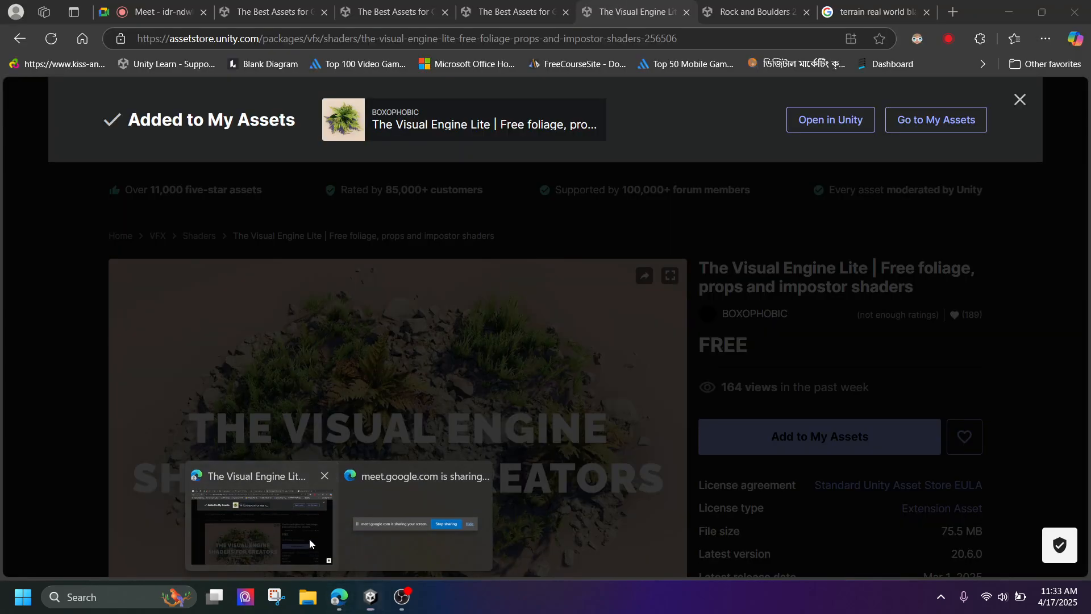
pyautogui.click(309, 545)
pyautogui.click(160, 13)
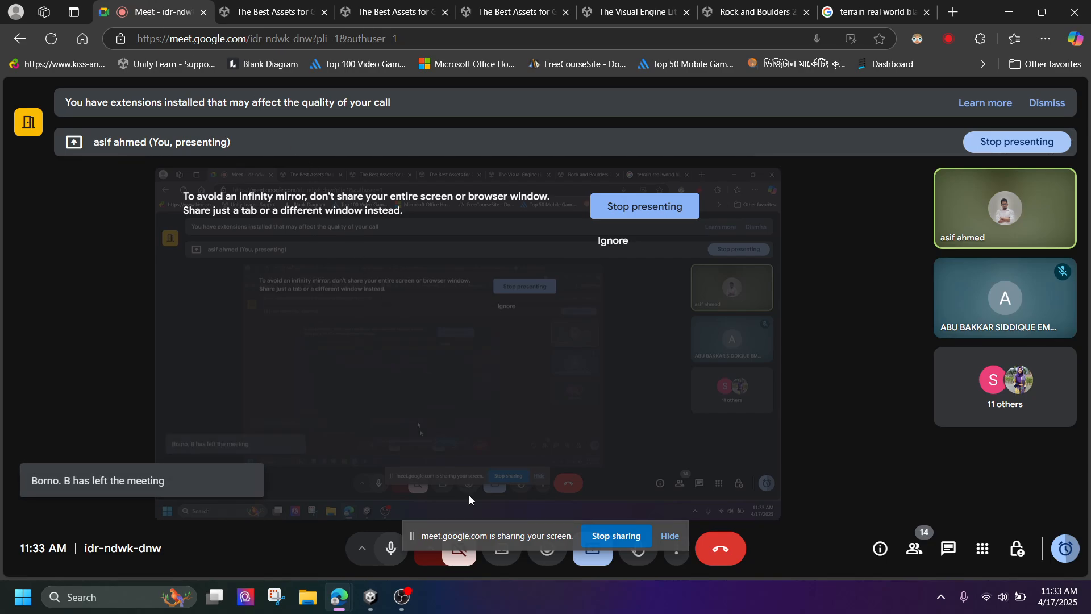
pyautogui.click(371, 597)
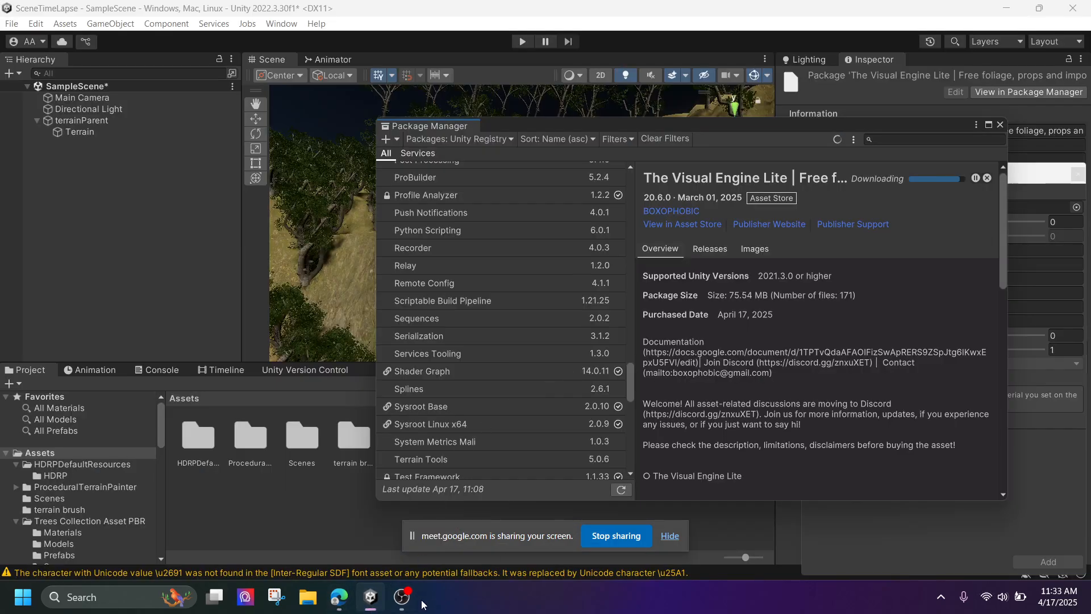
pyautogui.click(401, 604)
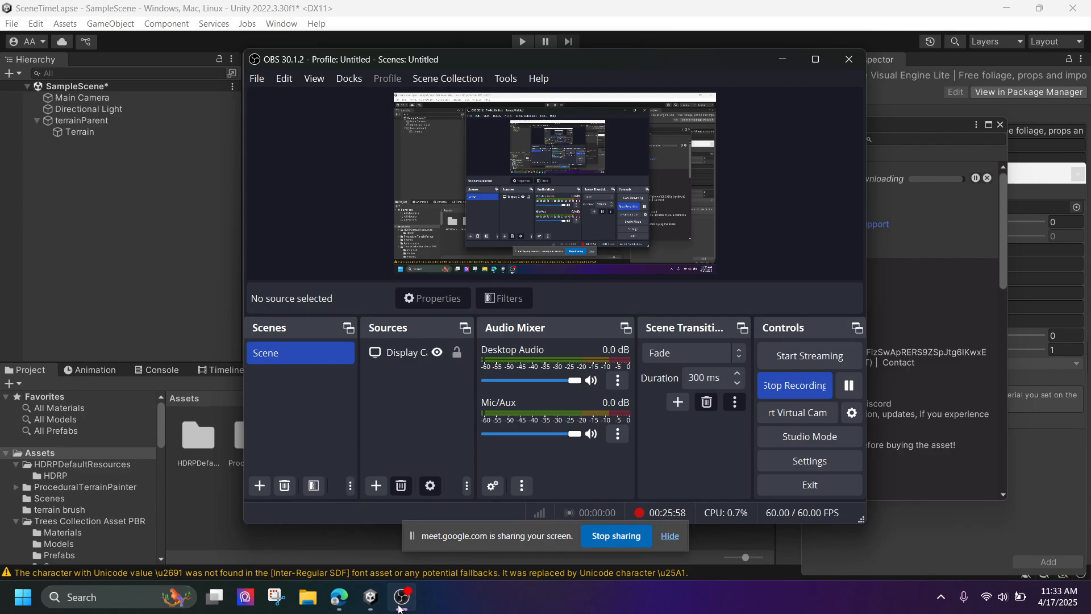
pyautogui.click(400, 606)
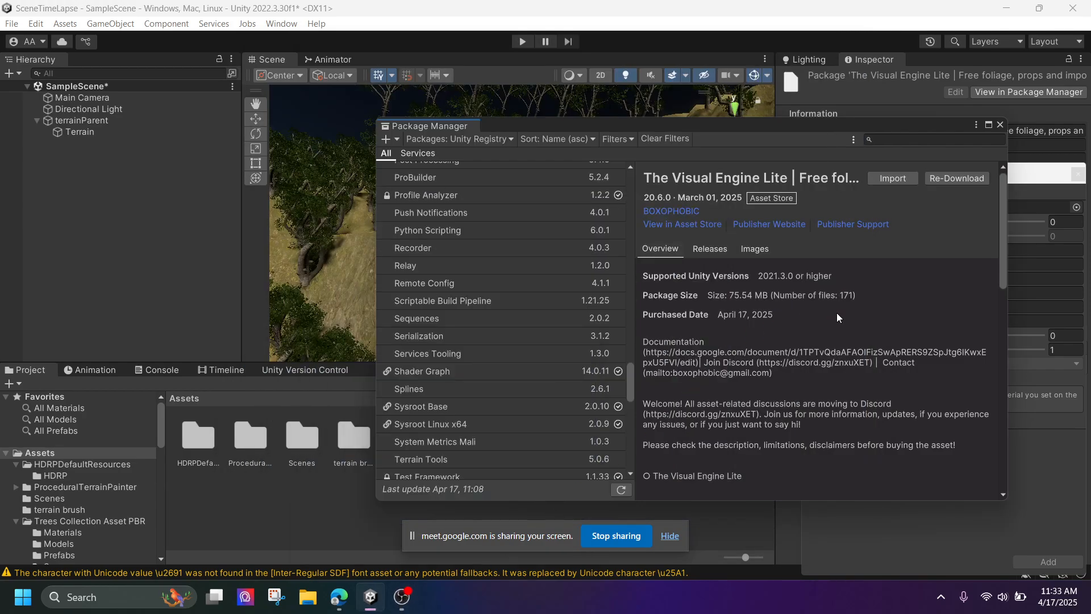
# Import all files of The Visual Engine Lite package into the project
pyautogui.click(897, 180)
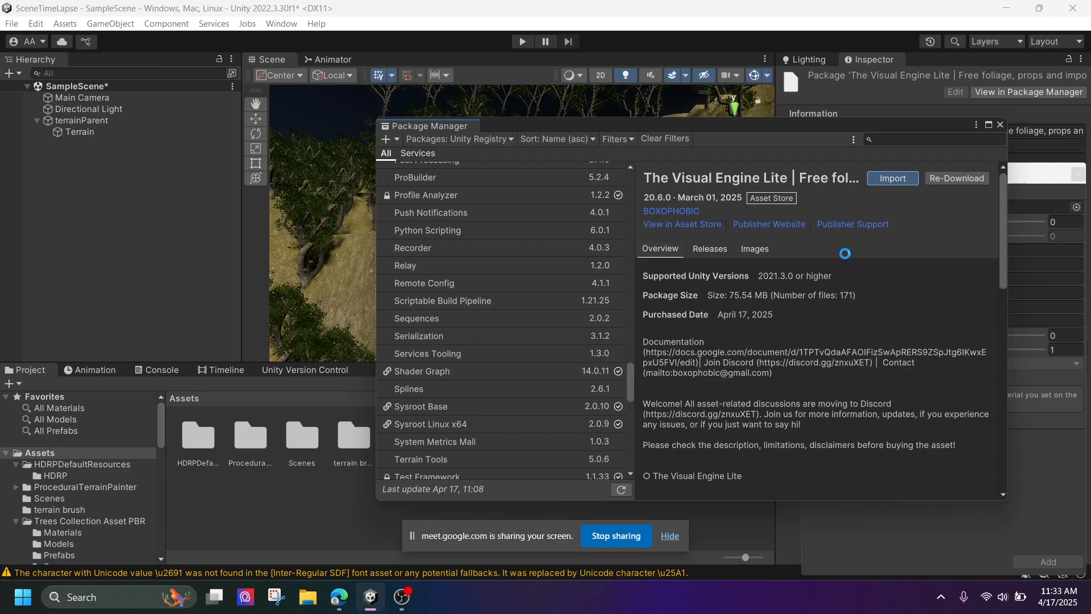
pyautogui.scroll(-7, 430, 252)
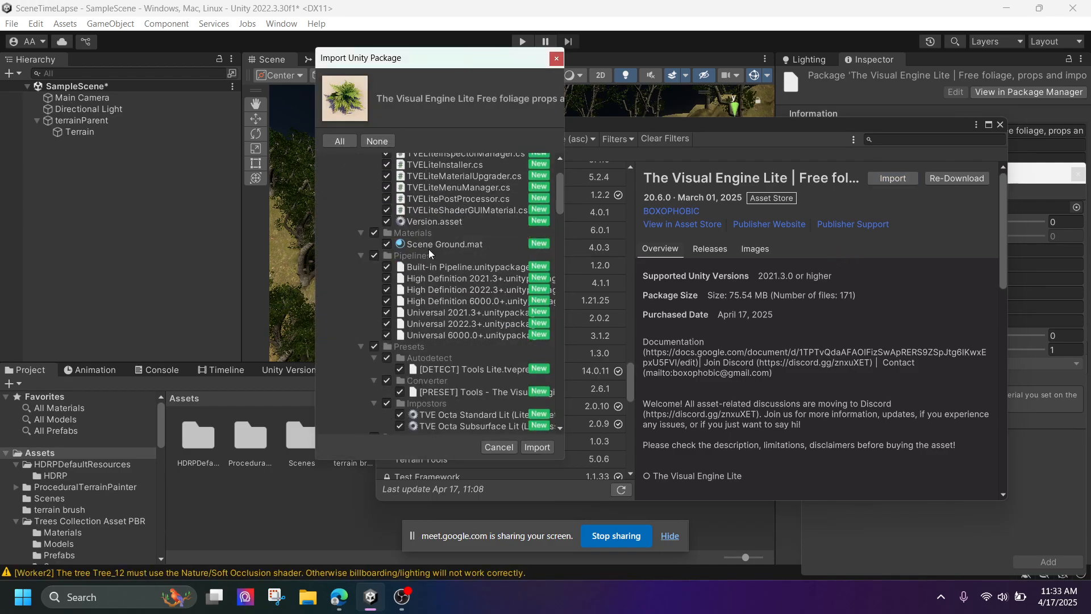
pyautogui.click(537, 447)
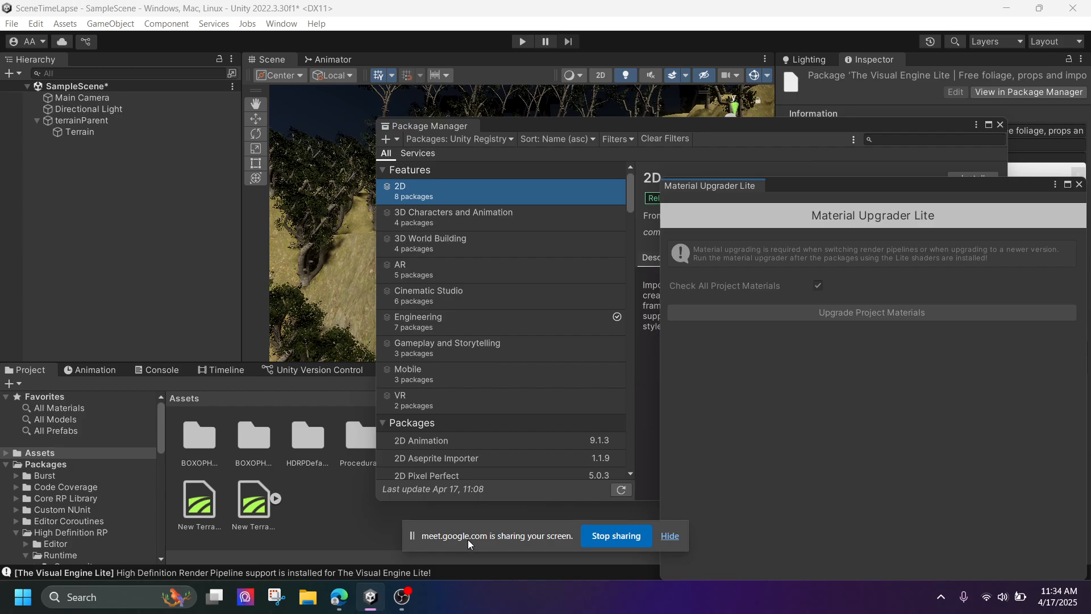
# Move the screen-sharing bar aside and check the Google Meet call in the browser before returning to Unity
pyautogui.moveTo(468, 539); pyautogui.dragTo(779, 546)
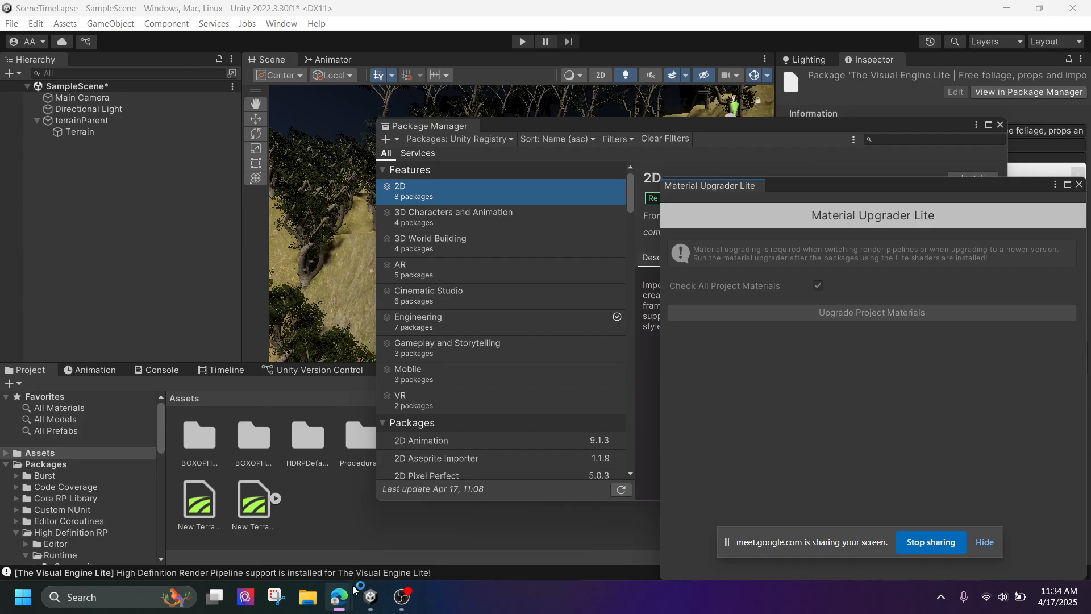
pyautogui.moveTo(340, 595)
pyautogui.click(313, 527)
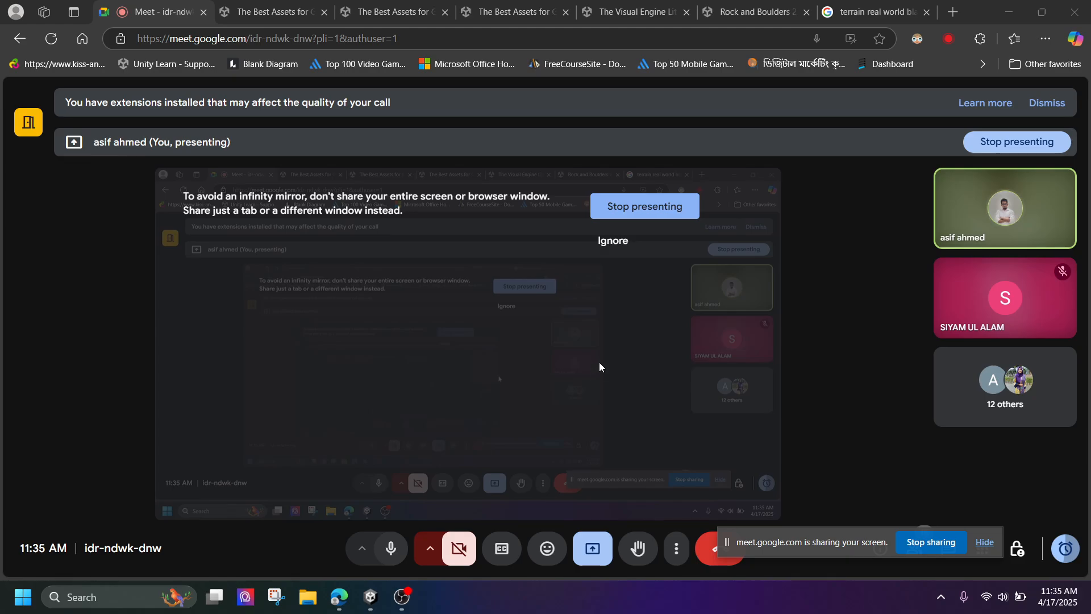
pyautogui.moveTo(370, 596)
pyautogui.click(370, 596)
pyautogui.moveTo(401, 597)
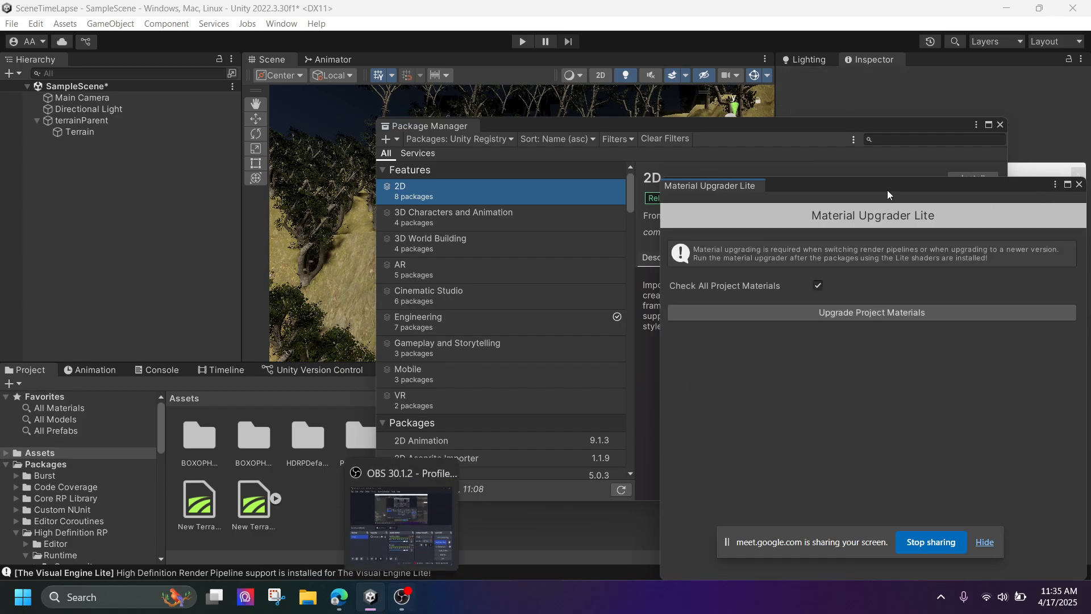
# Upgrade all project materials with Material Upgrader Lite, saving SampleScene when asked
pyautogui.moveTo(888, 190); pyautogui.dragTo(832, 194)
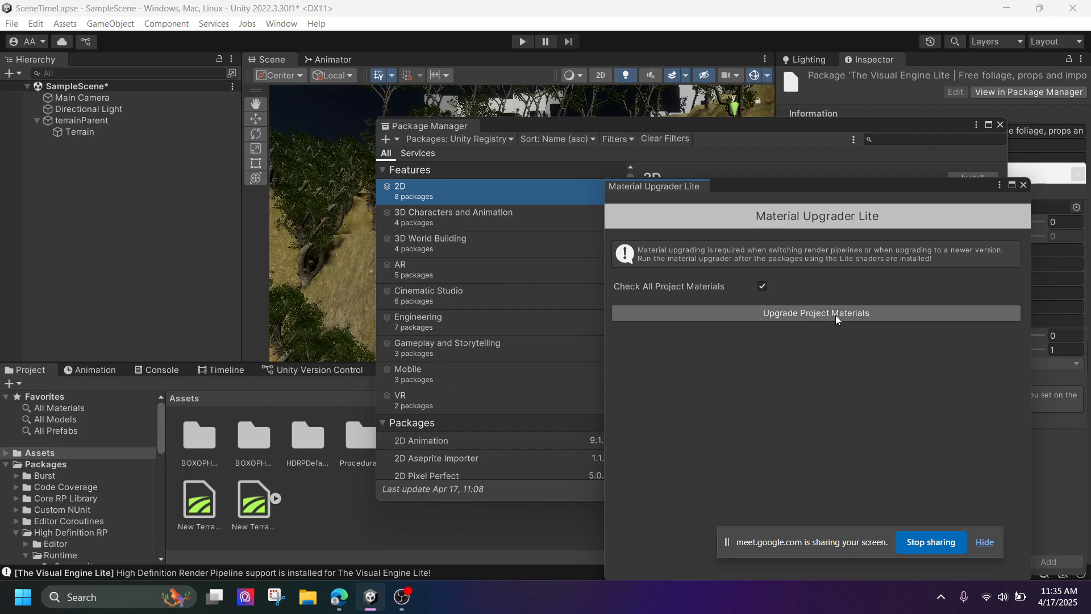
pyautogui.click(816, 313)
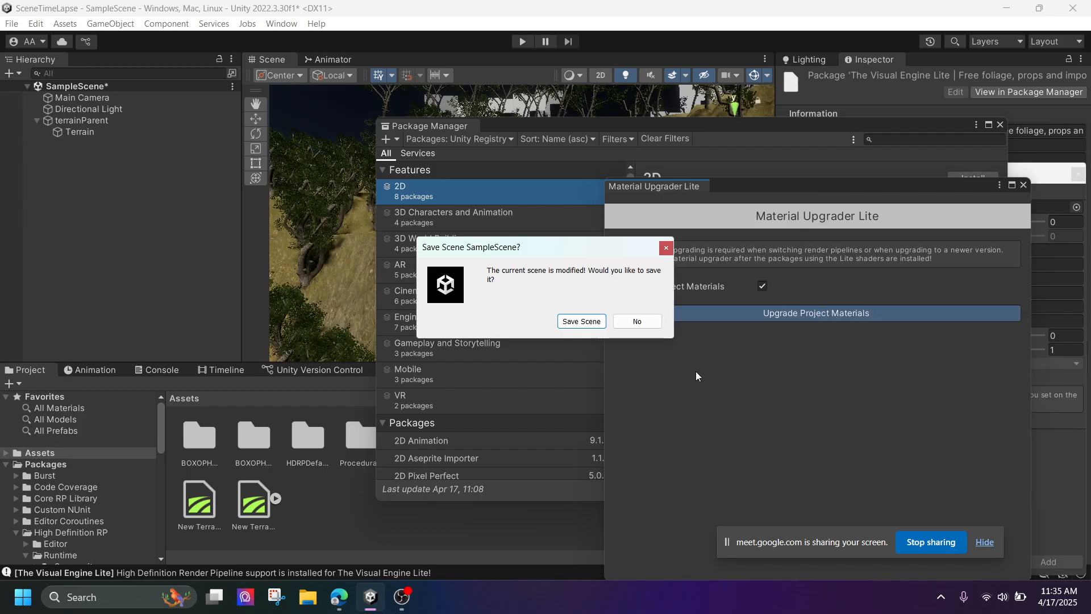
pyautogui.click(559, 323)
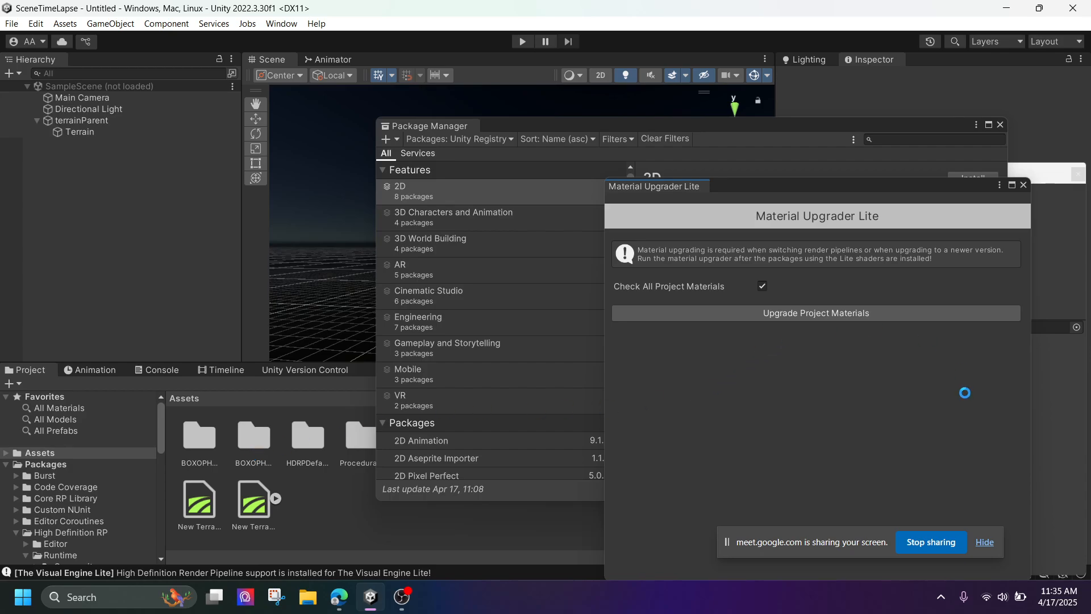
# Switch to the Google Meet call, unmute the microphone and return to Unity
pyautogui.moveTo(339, 596)
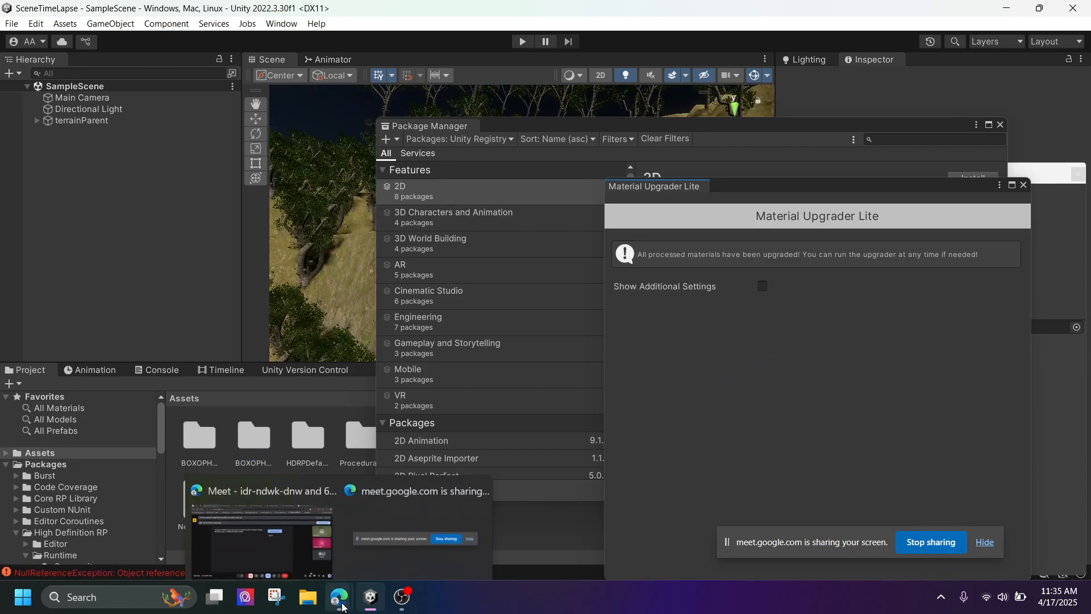
pyautogui.click(288, 514)
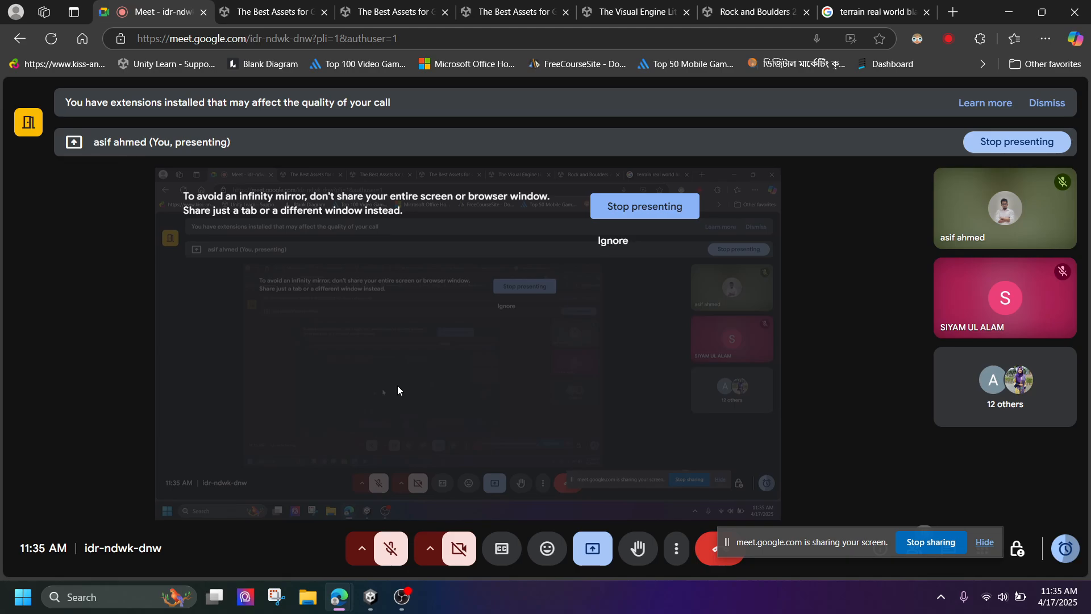
pyautogui.click(390, 548)
pyautogui.click(371, 600)
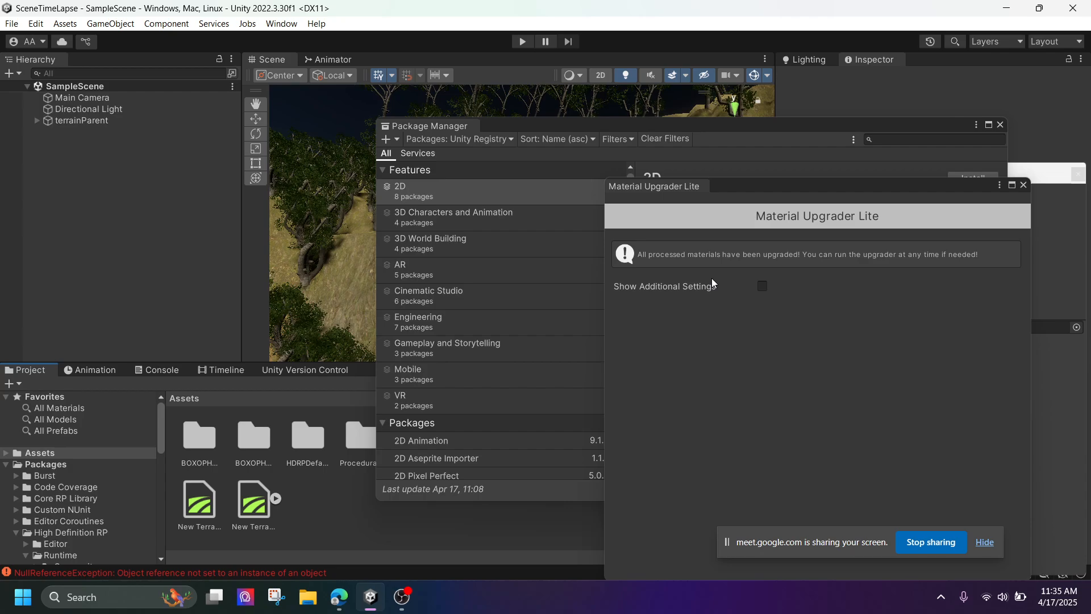
# Clear the Console messages and close the Material Upgrader Lite and Package Manager windows, returning to the project's assets
pyautogui.click(1023, 185)
pyautogui.click(172, 370)
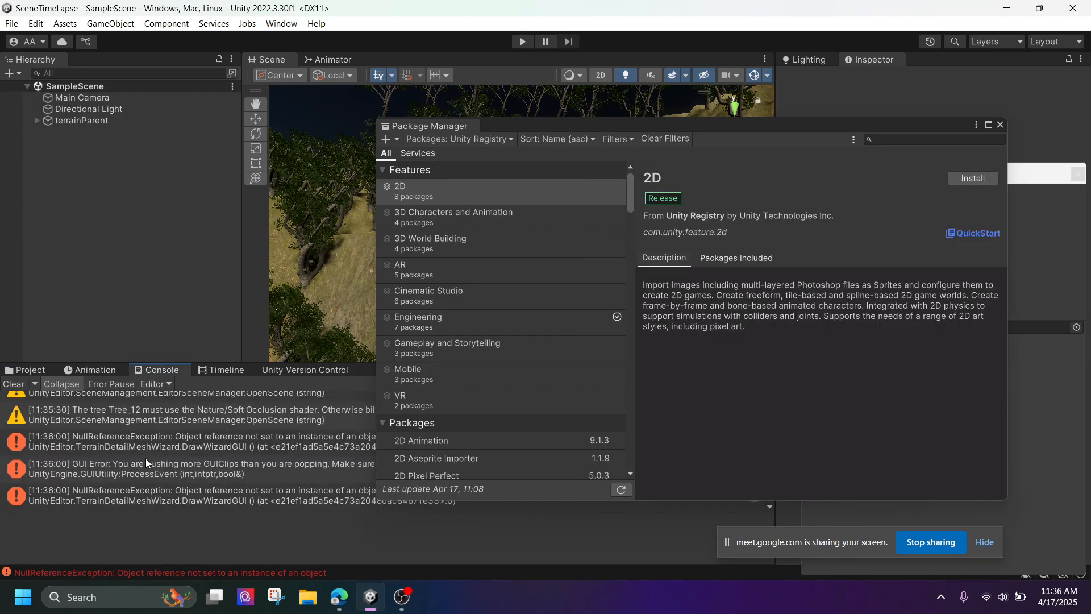
pyautogui.click(26, 384)
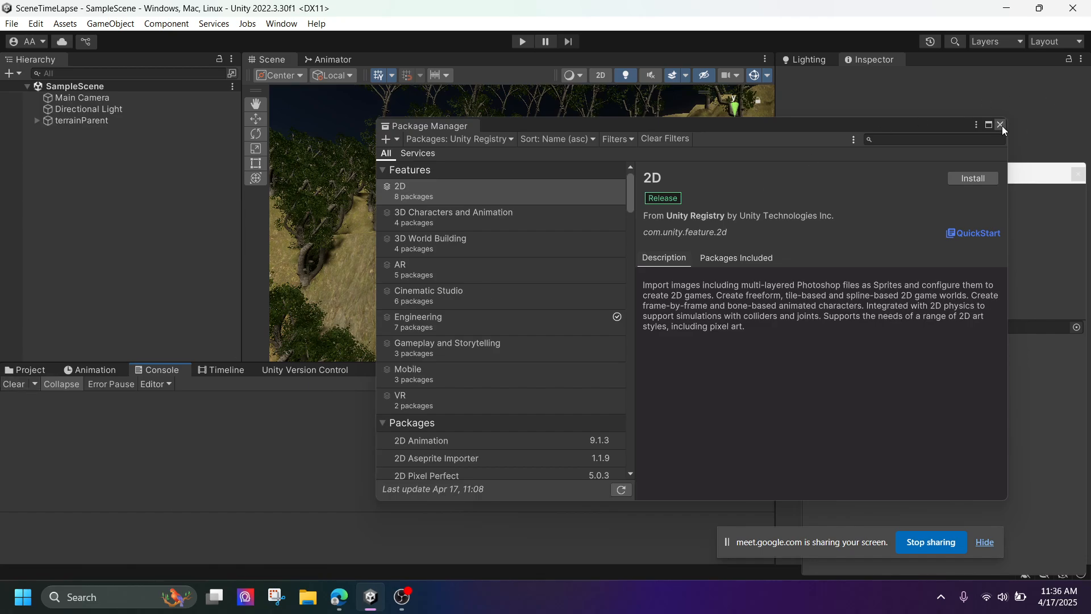
pyautogui.click(1000, 125)
pyautogui.click(26, 369)
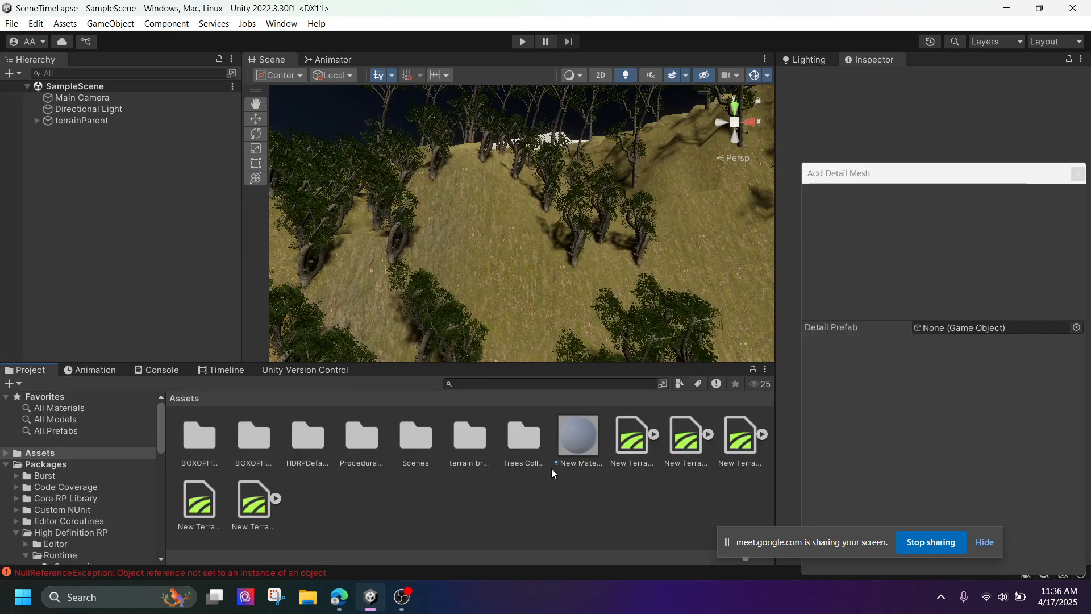
# Look through the terrain brush, BOXOPHOBIC+ and BOXOPHOBIC folders for the imported foliage assets
pyautogui.doubleClick(472, 446)
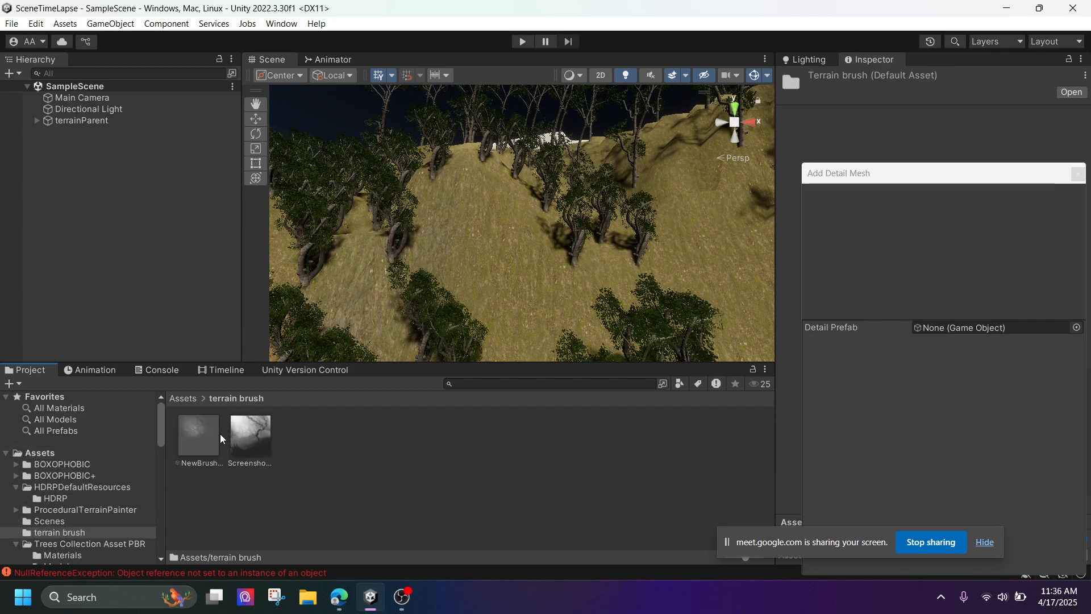
pyautogui.click(179, 399)
pyautogui.doubleClick(250, 439)
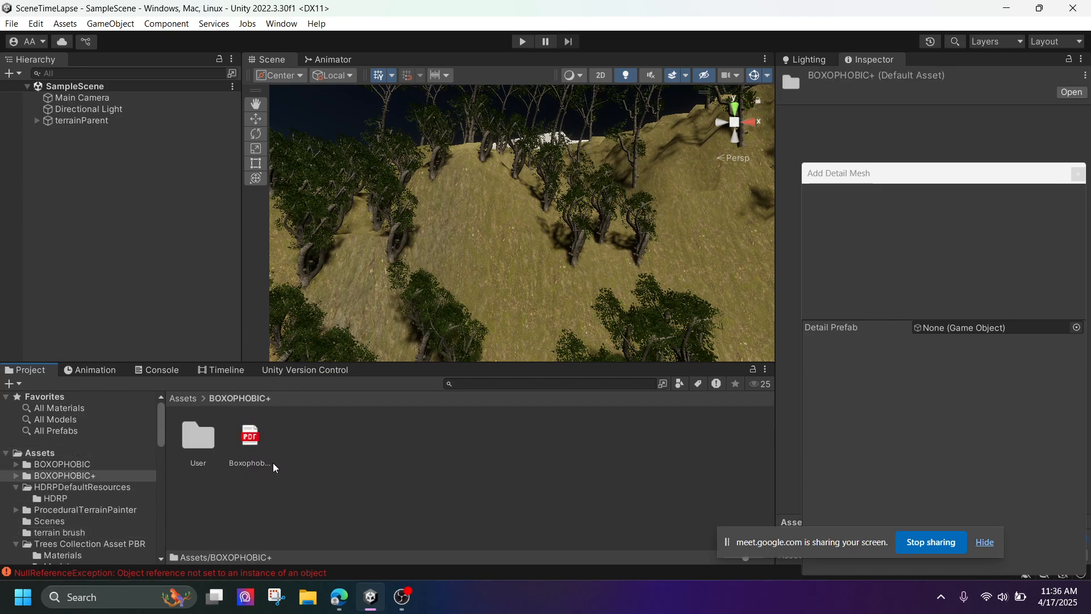
pyautogui.doubleClick(189, 441)
pyautogui.doubleClick(189, 440)
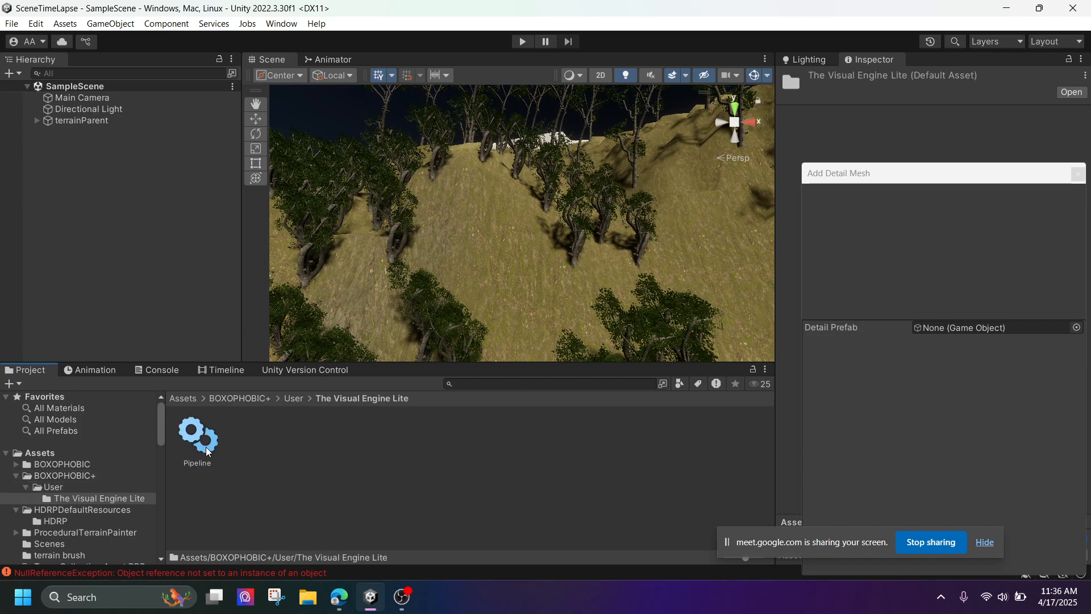
pyautogui.click(181, 398)
pyautogui.doubleClick(187, 427)
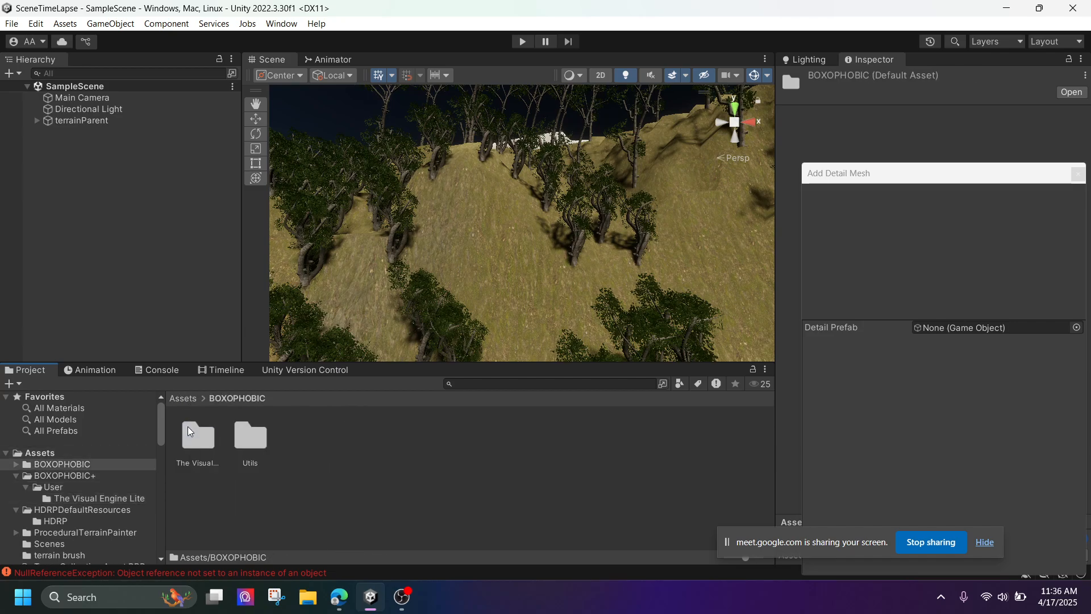
pyautogui.doubleClick(256, 438)
pyautogui.click(203, 399)
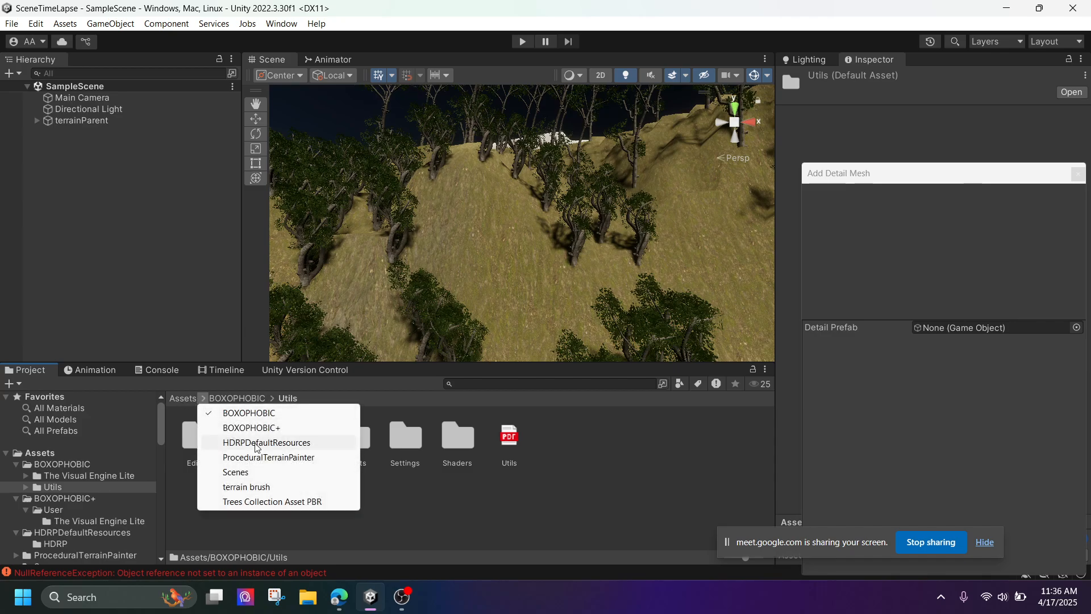
pyautogui.click(180, 397)
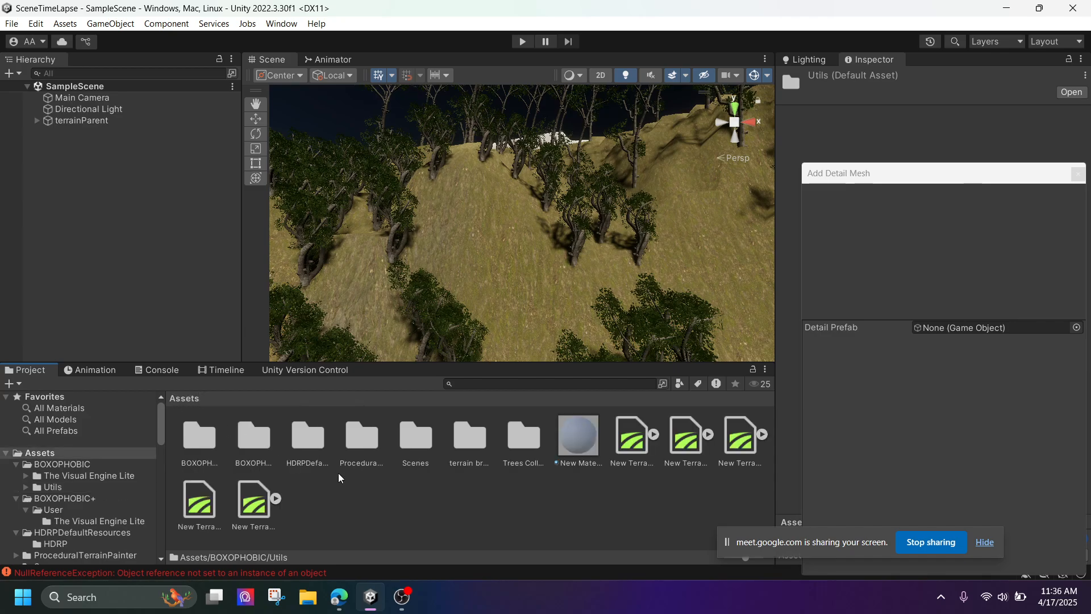
# Look through the ProceduralTerrainPainter, terrain brush and Trees Collection Asset PBR folders for usable detail assets
pyautogui.doubleClick(358, 441)
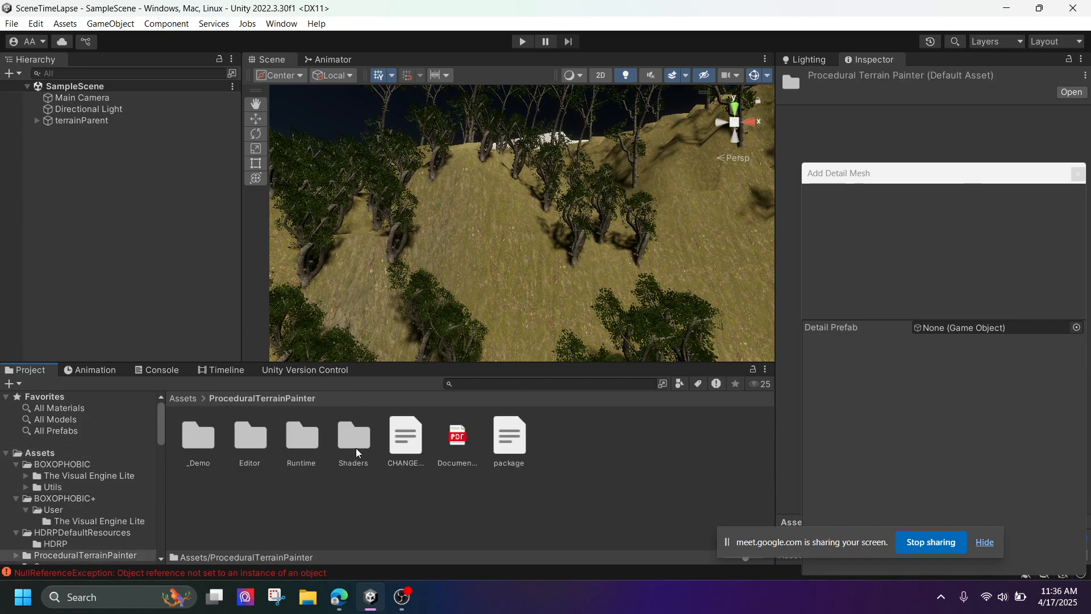
pyautogui.doubleClick(232, 441)
pyautogui.click(233, 398)
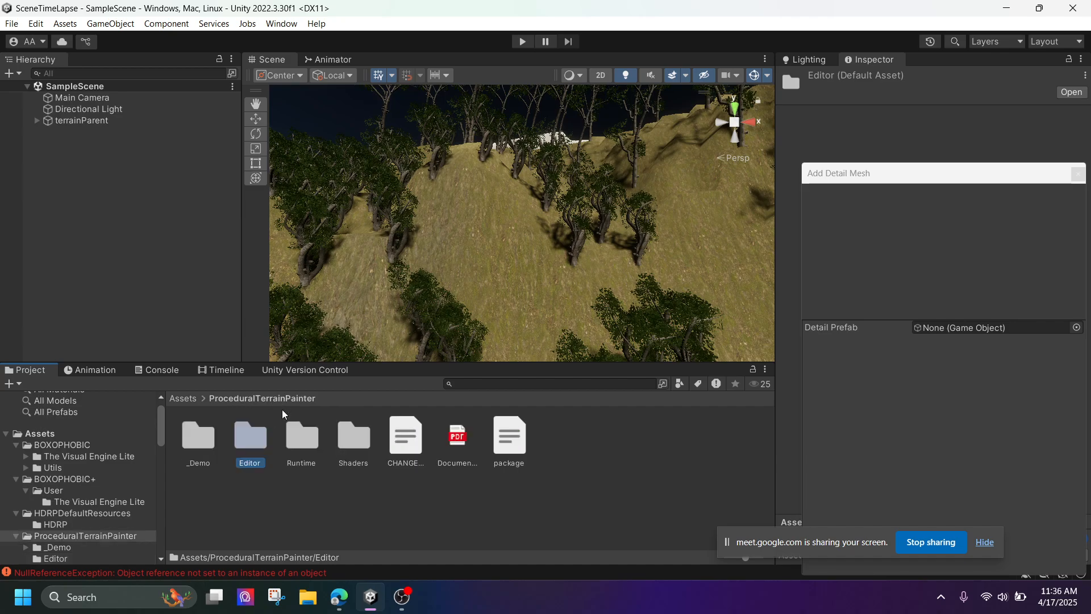
pyautogui.doubleClick(297, 441)
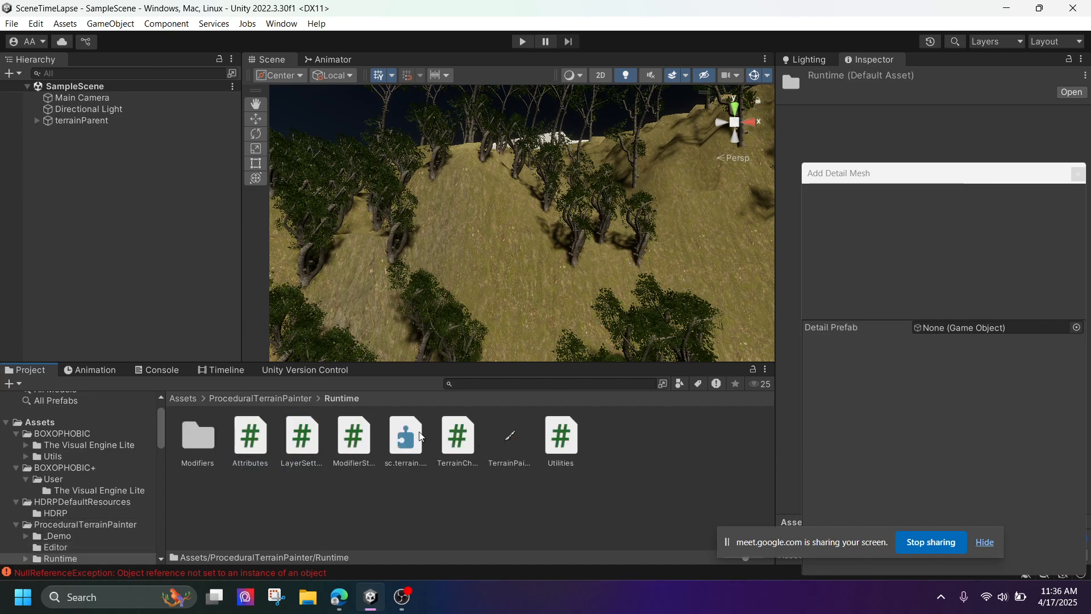
pyautogui.click(267, 395)
pyautogui.click(185, 395)
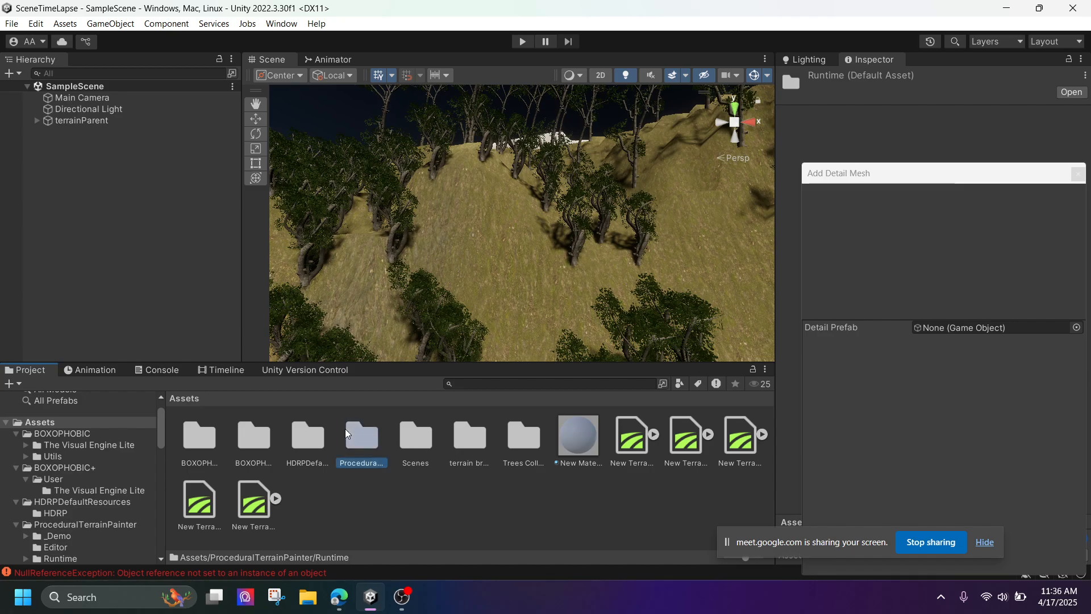
pyautogui.doubleClick(346, 430)
pyautogui.click(183, 398)
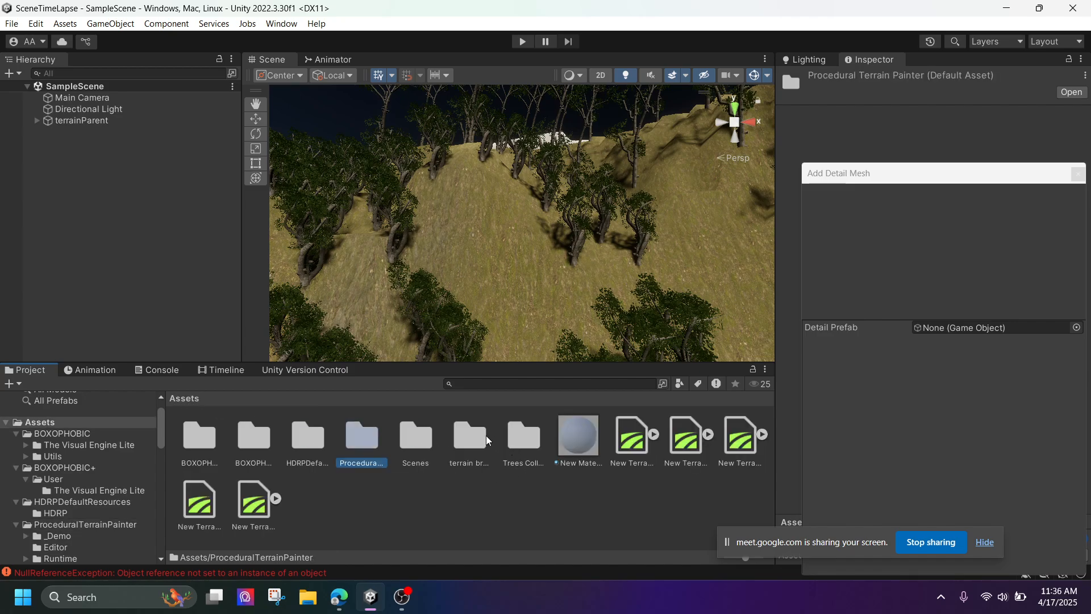
pyautogui.doubleClick(470, 435)
pyautogui.click(184, 398)
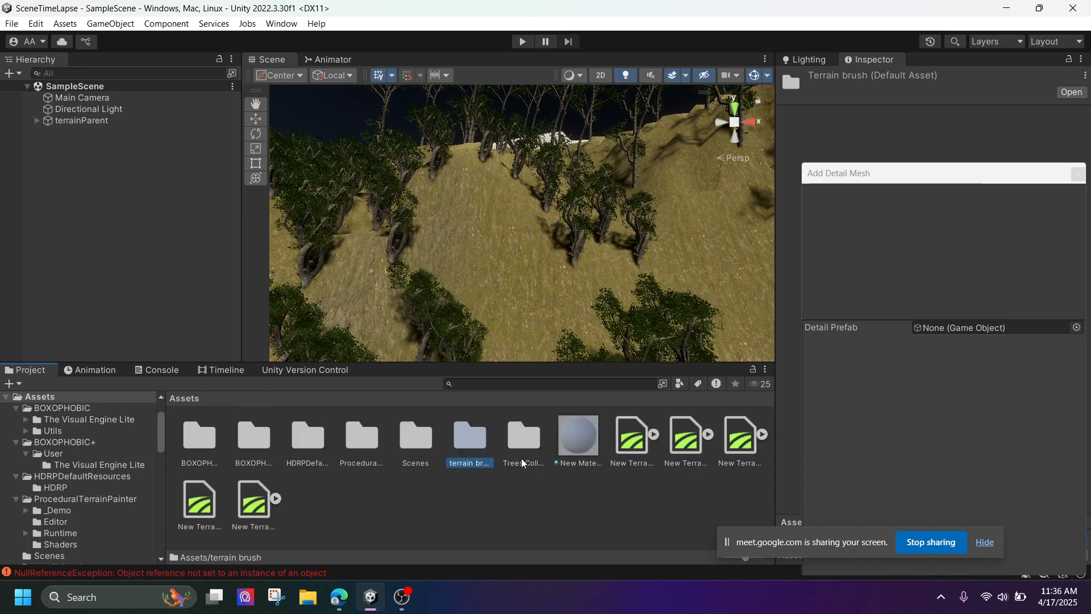
pyautogui.doubleClick(521, 446)
pyautogui.click(184, 398)
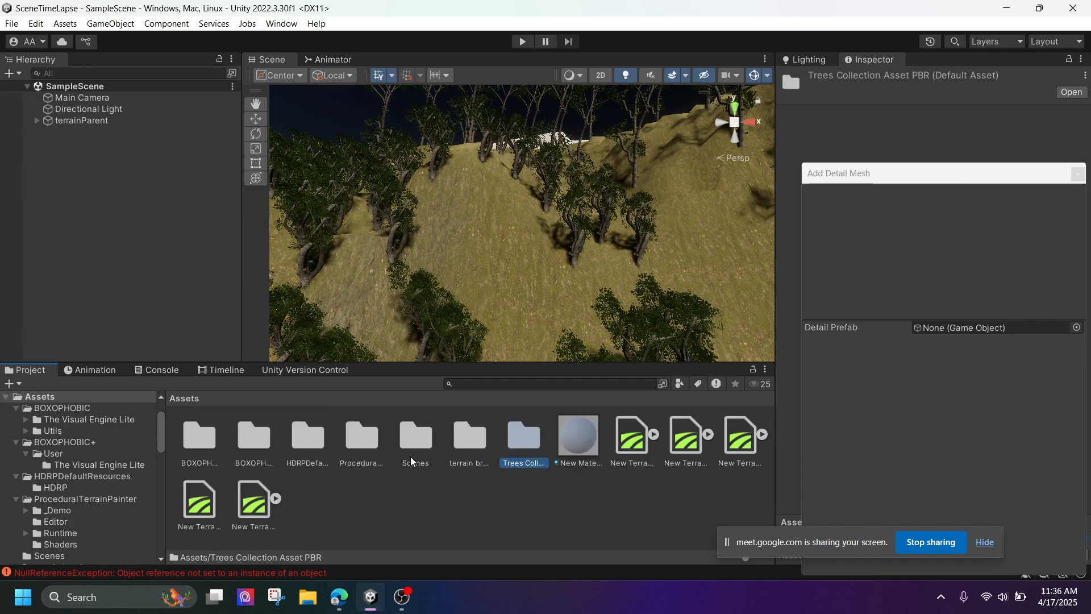
pyautogui.scroll(3, 60, 503)
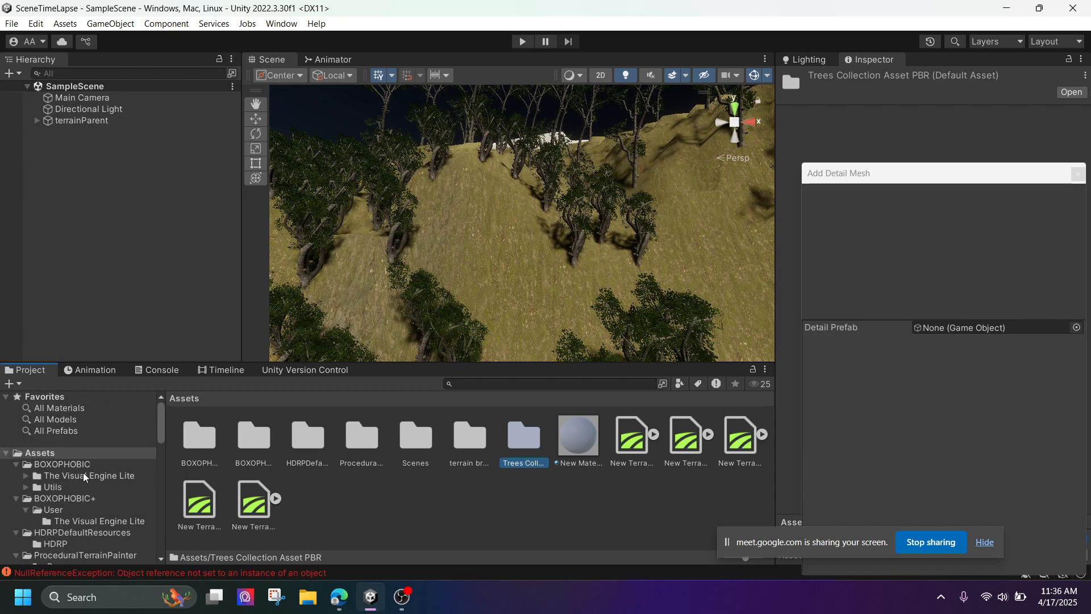
# Switch to the browser, find the Asset Store page of The Visual Engine Lite and open the package in Unity's Package Manager
pyautogui.click(11, 24)
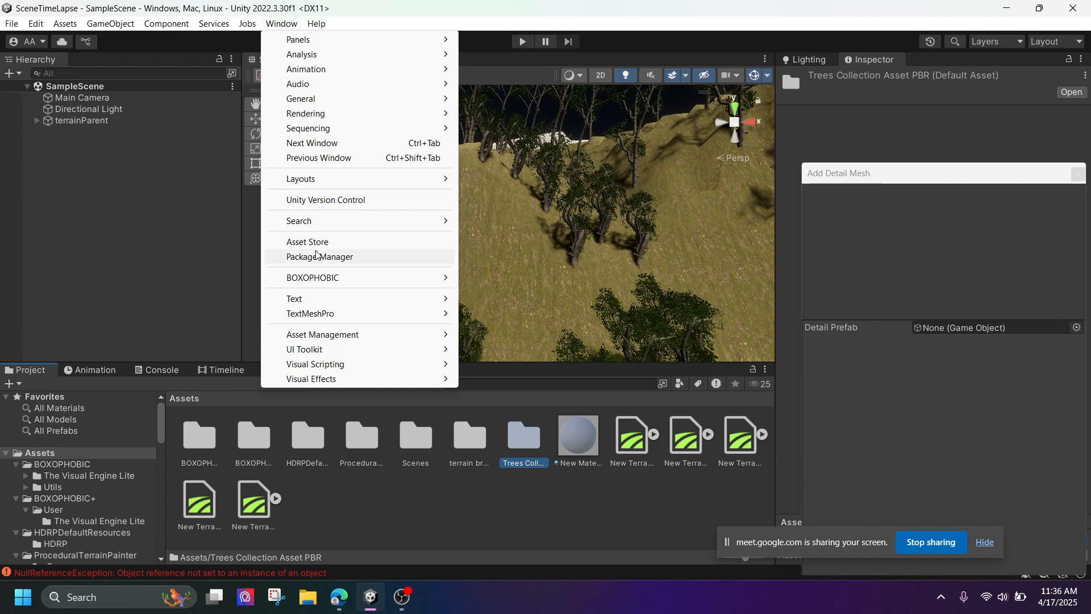
pyautogui.click(318, 254)
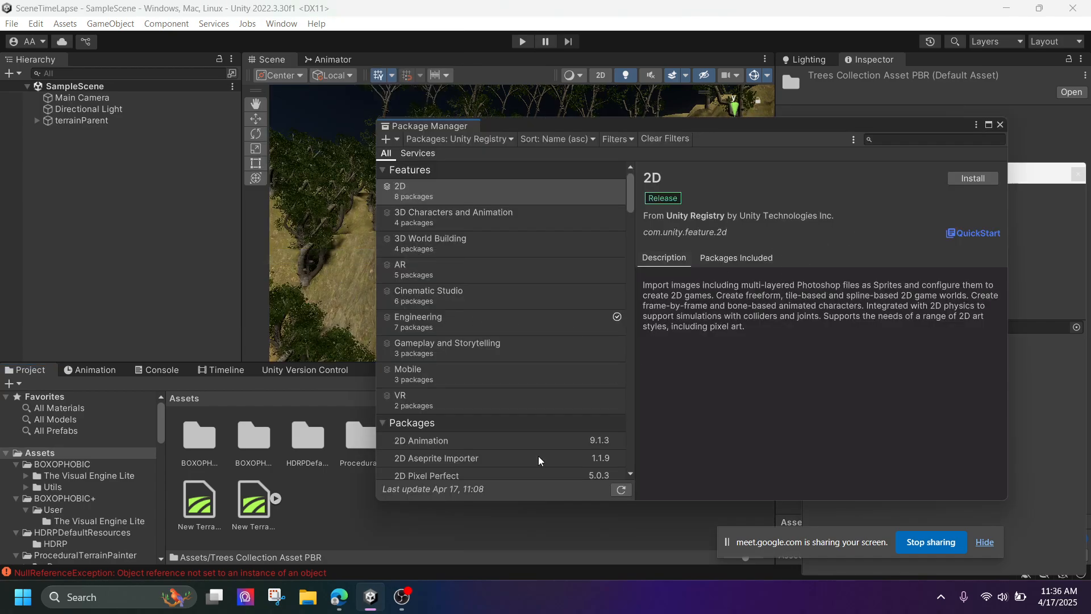
pyautogui.moveTo(337, 604)
pyautogui.click(287, 552)
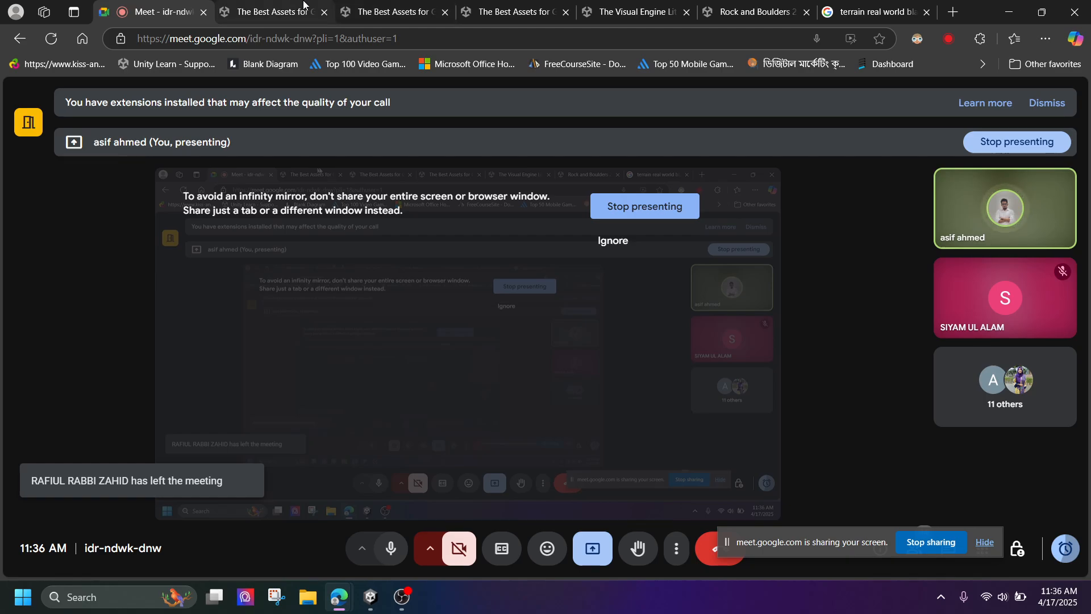
pyautogui.click(430, 5)
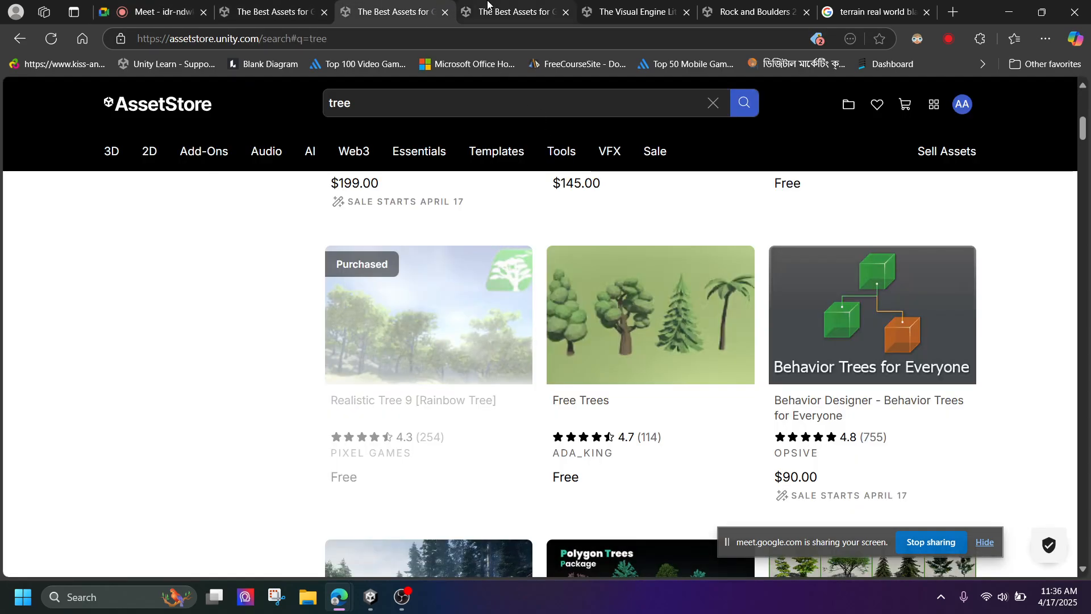
pyautogui.click(511, 12)
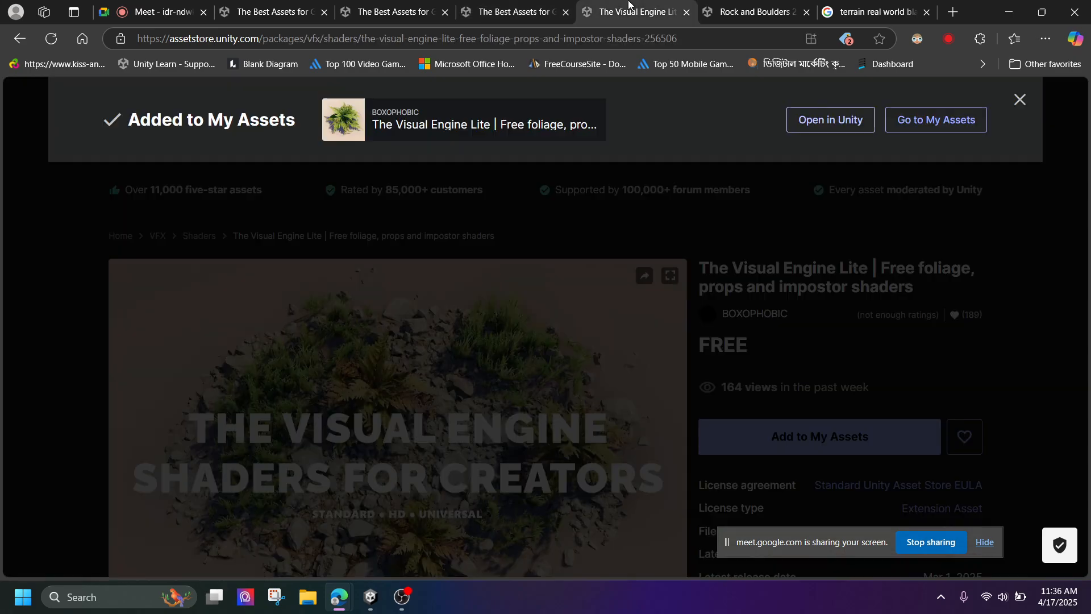
pyautogui.hotkey('ctrl', 'Tab')
pyautogui.click(830, 122)
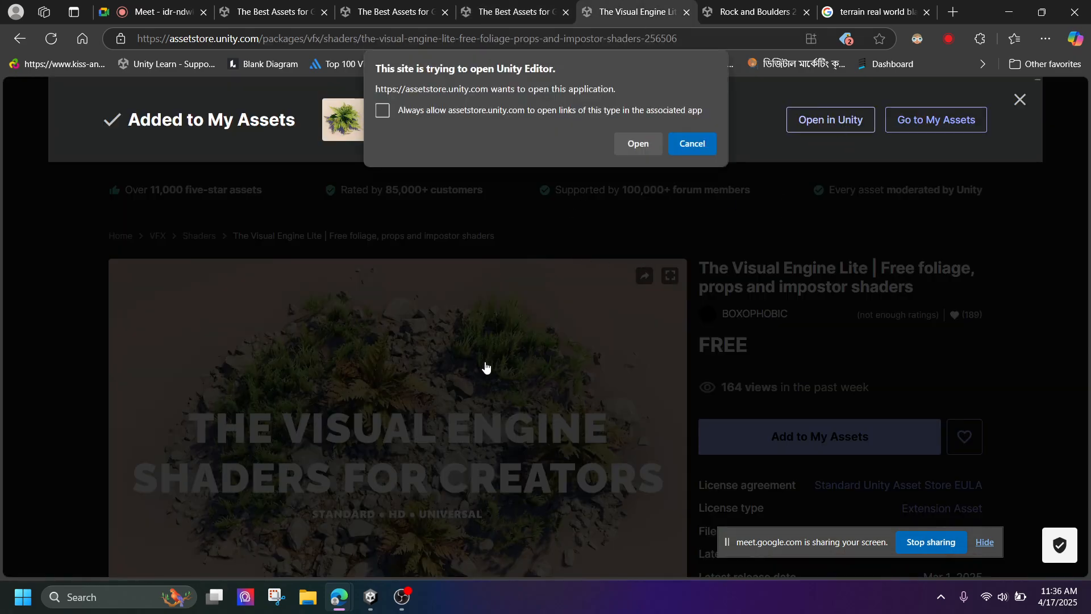
pyautogui.click(635, 143)
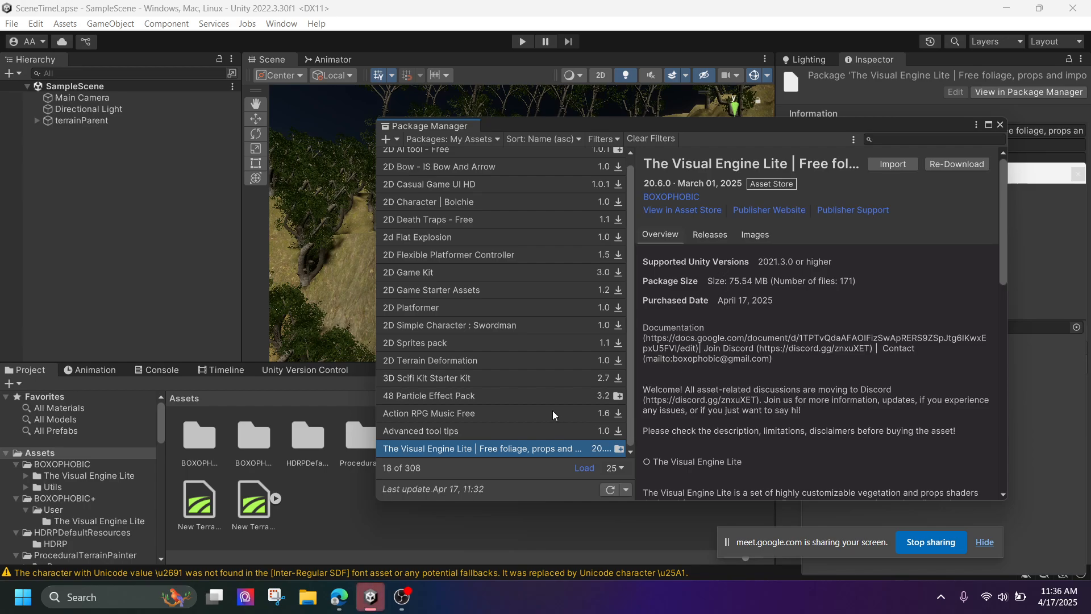
# Examine the file list in The Visual Engine Lite's import dialog for foliage assets, and close it without importing
pyautogui.click(891, 163)
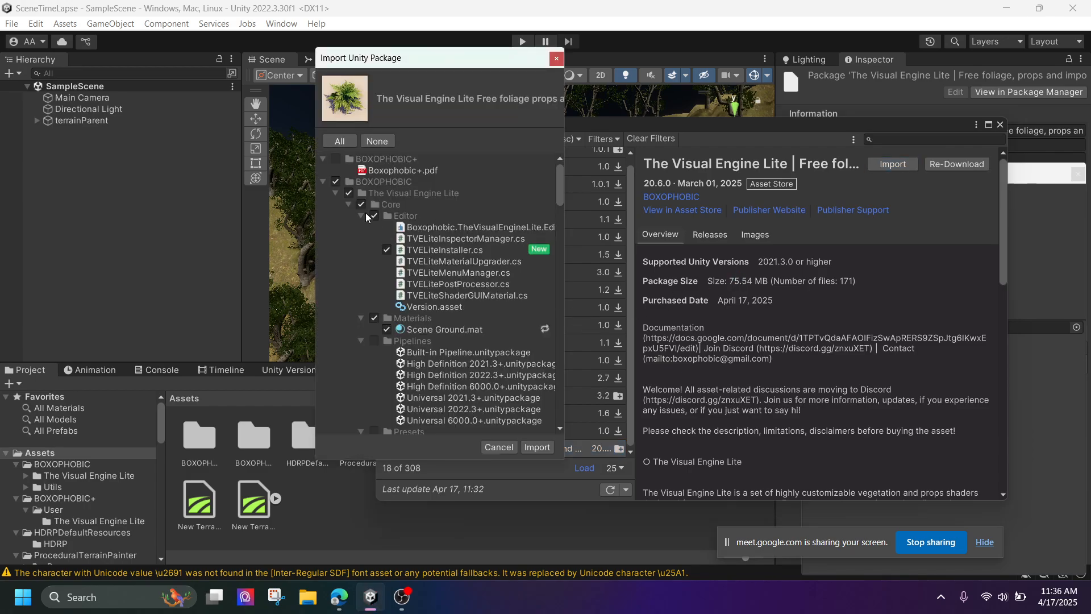
pyautogui.scroll(-5, 425, 255)
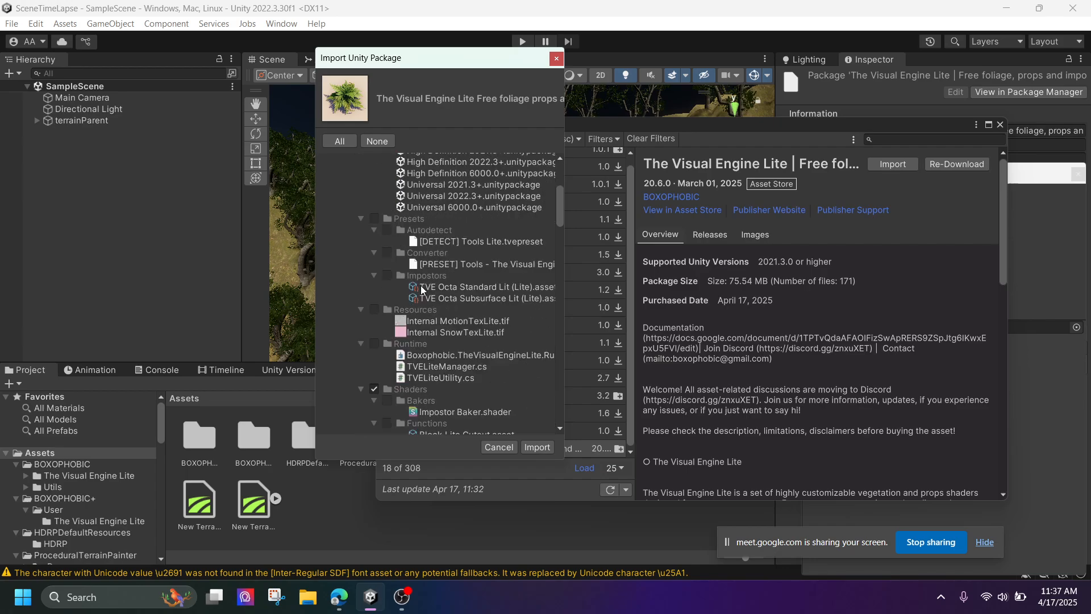
pyautogui.scroll(2, 420, 233)
pyautogui.scroll(-3, 432, 284)
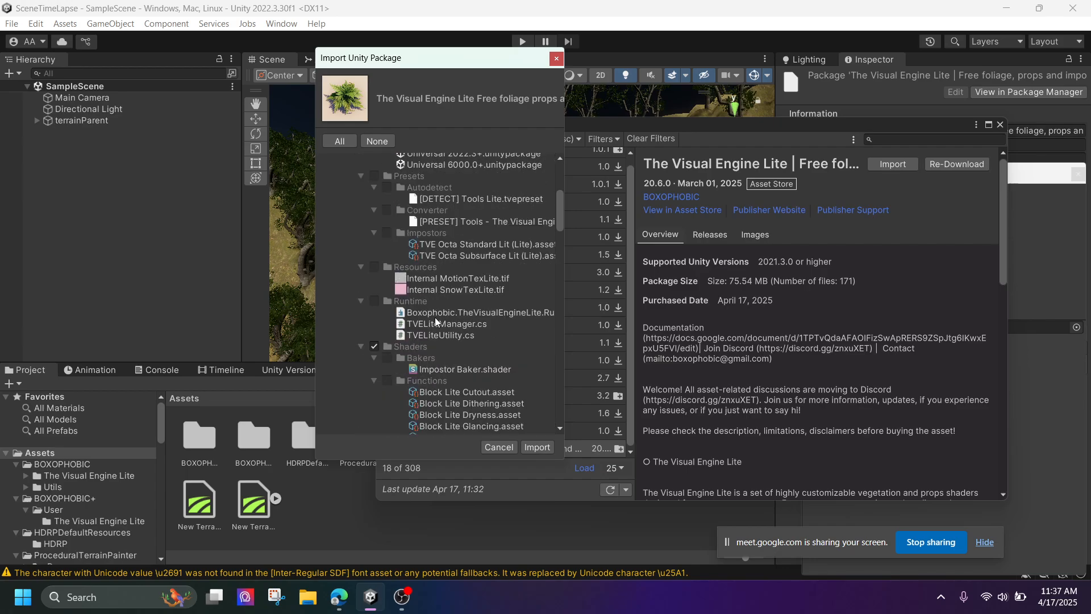
pyautogui.scroll(-15, 434, 317)
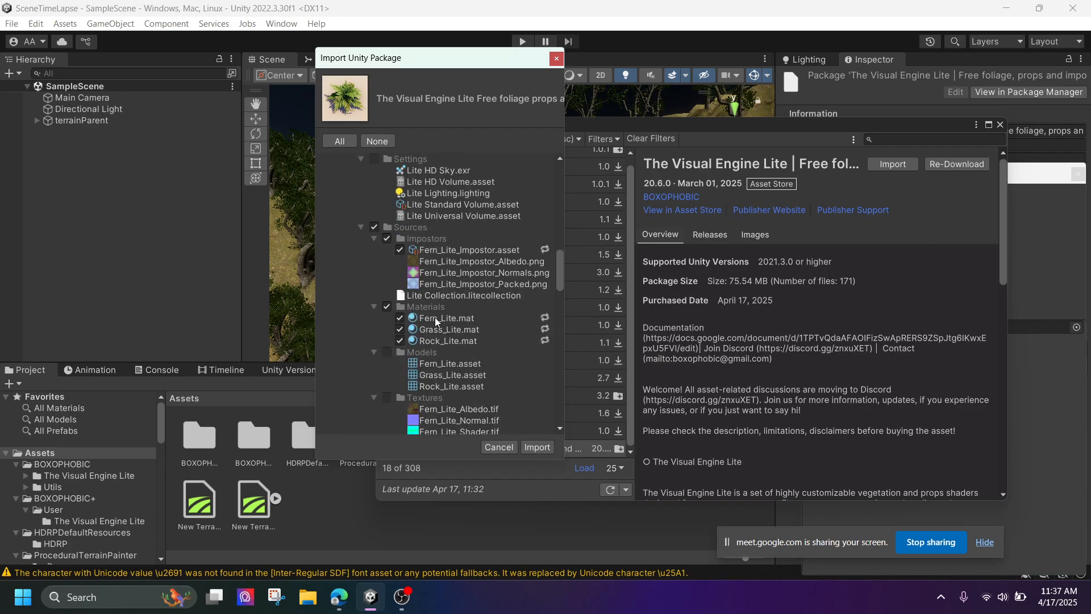
pyautogui.scroll(-10, 435, 317)
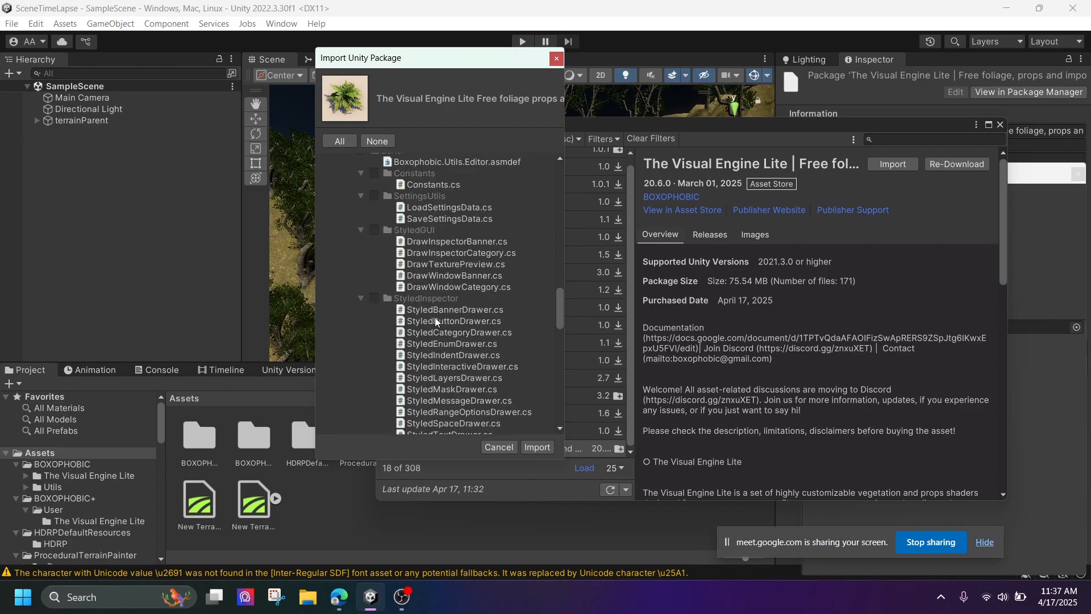
pyautogui.scroll(-8, 435, 317)
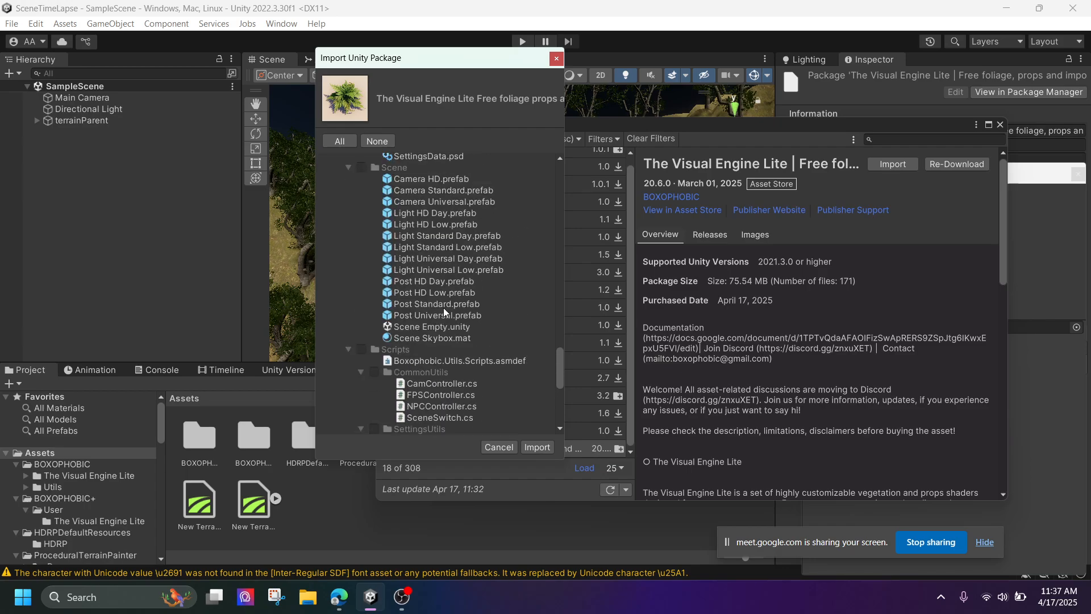
pyautogui.scroll(-6, 461, 307)
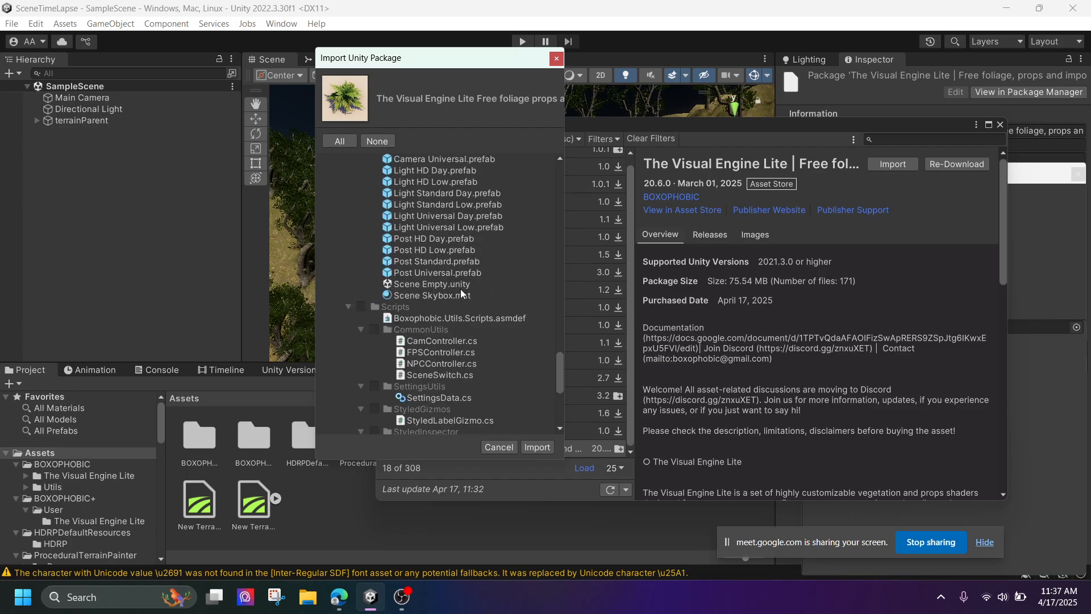
pyautogui.scroll(-10, 460, 288)
pyautogui.click(556, 60)
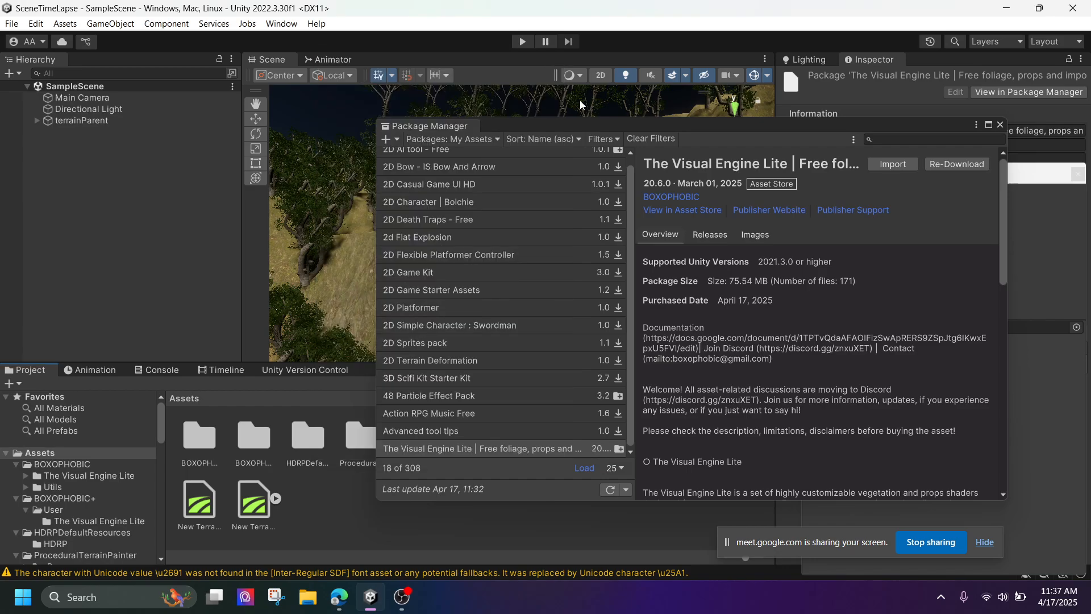
# Check the User folder inside BOXOPHOBIC+ for foliage assets and return to the Assets folder
pyautogui.doubleClick(255, 440)
pyautogui.doubleClick(196, 436)
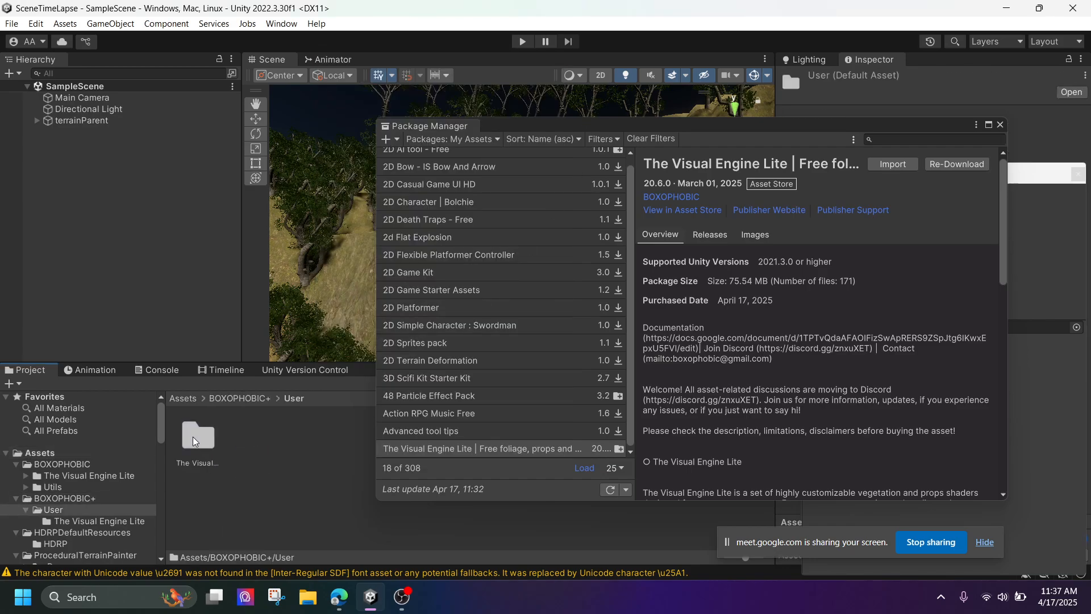
pyautogui.click(197, 397)
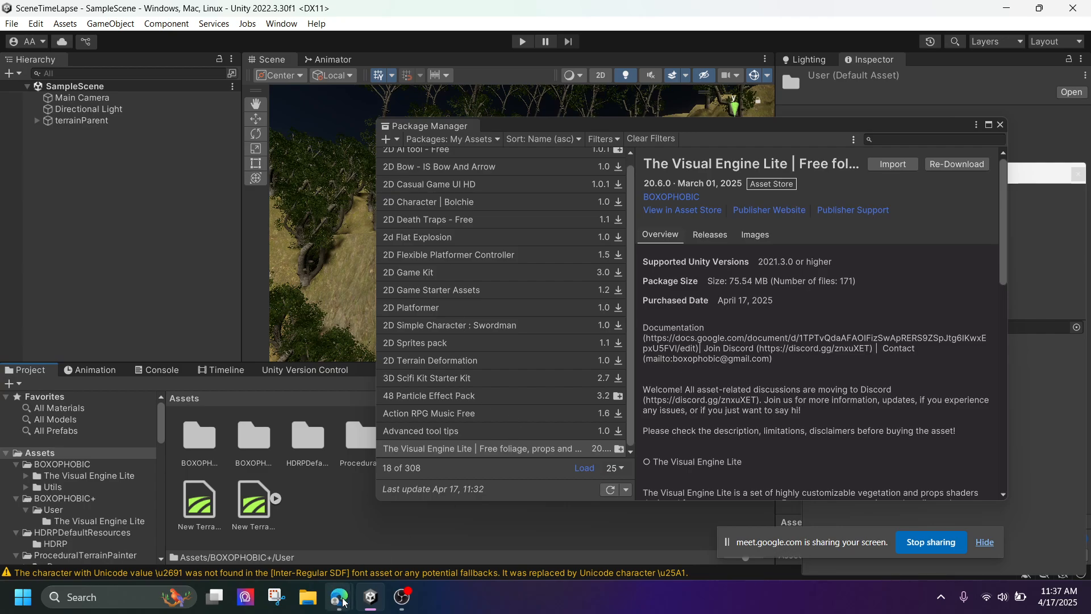
# Look over The Visual Engine Lite's Asset Store page in the browser and return to Unity
pyautogui.moveTo(344, 601)
pyautogui.click(237, 504)
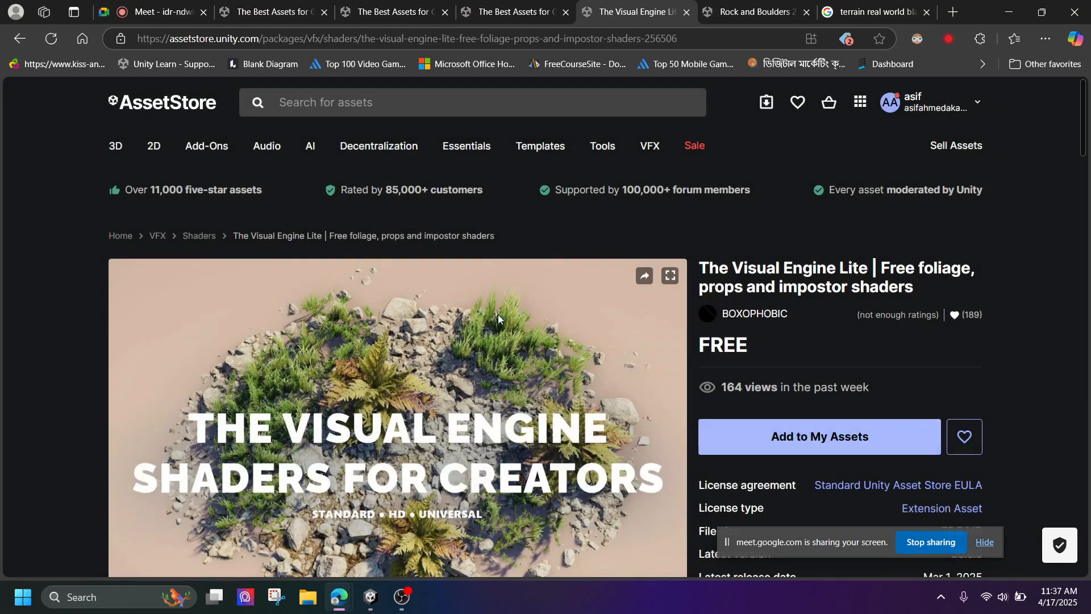
pyautogui.scroll(-5, 519, 307)
pyautogui.scroll(-5, 360, 344)
pyautogui.scroll(12, 358, 337)
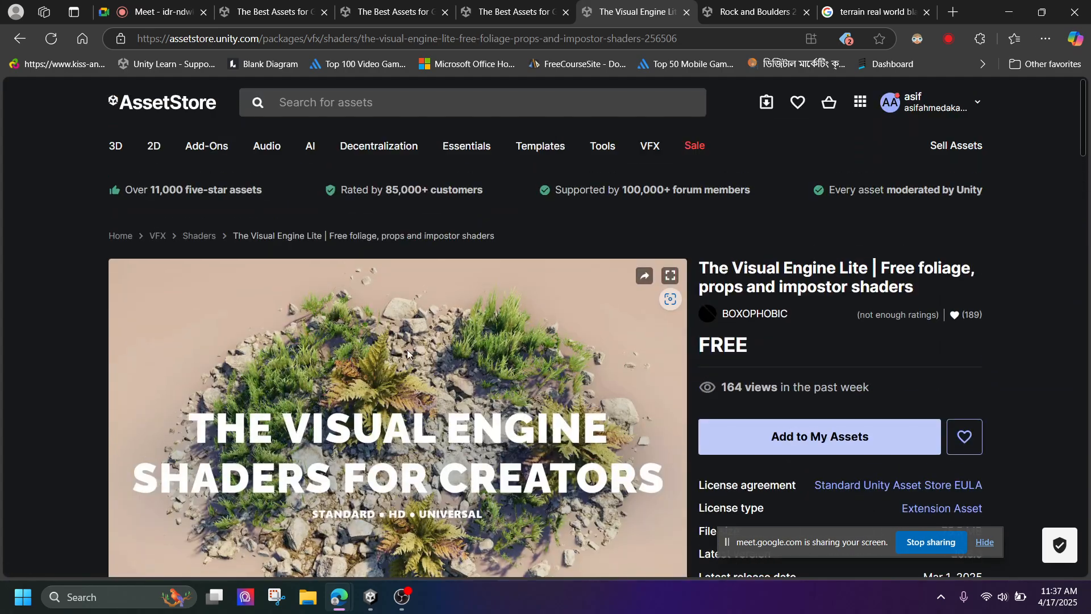
pyautogui.click(369, 601)
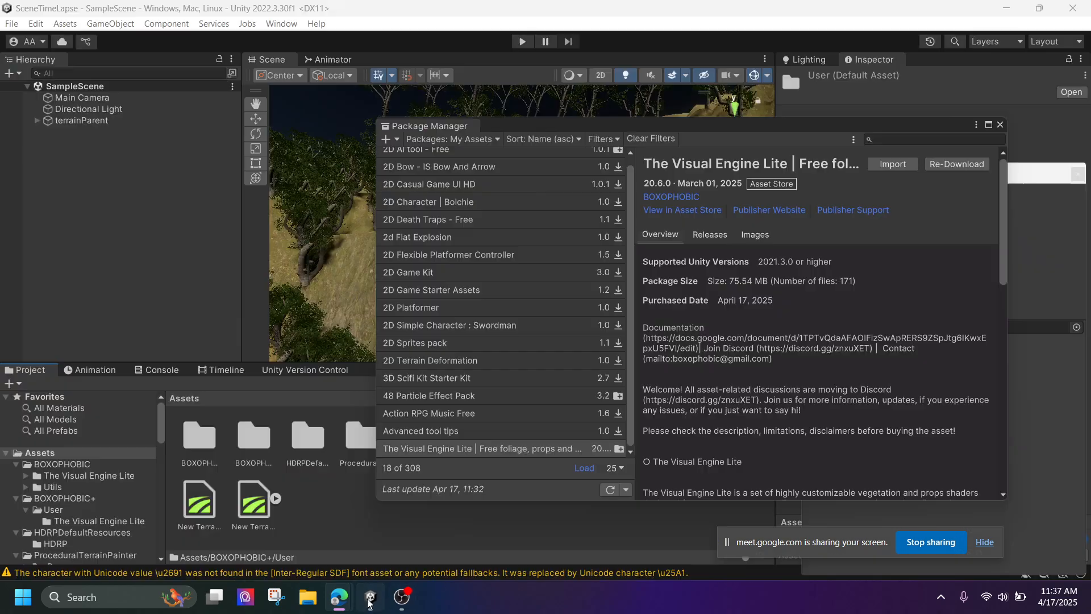
# Close the Package Manager and Add Detail Mesh windows, and select the Terrain object under terrainParent
pyautogui.click(1001, 126)
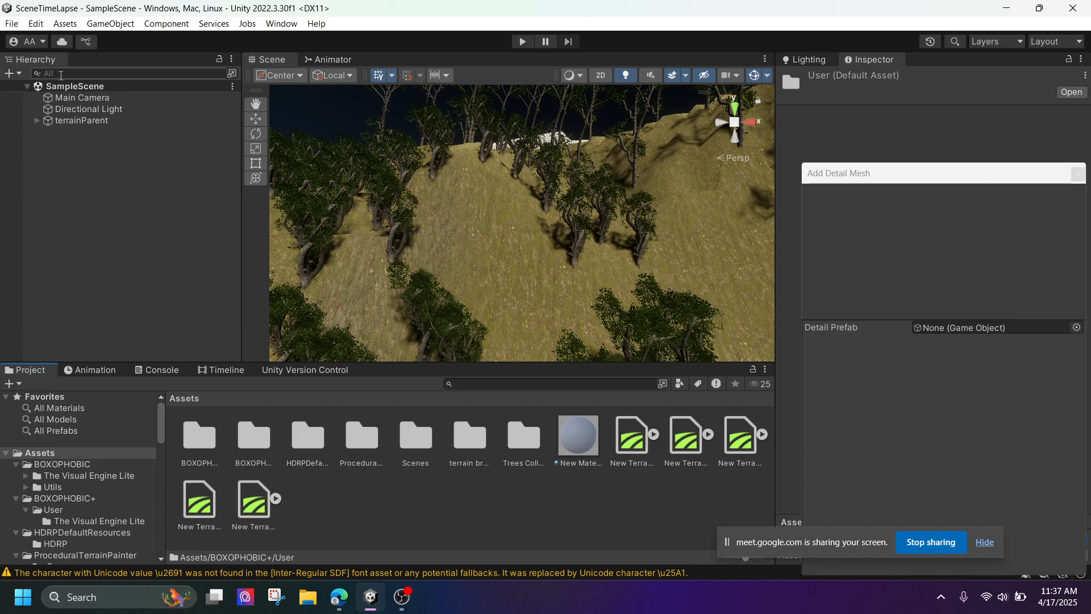
pyautogui.click(1078, 174)
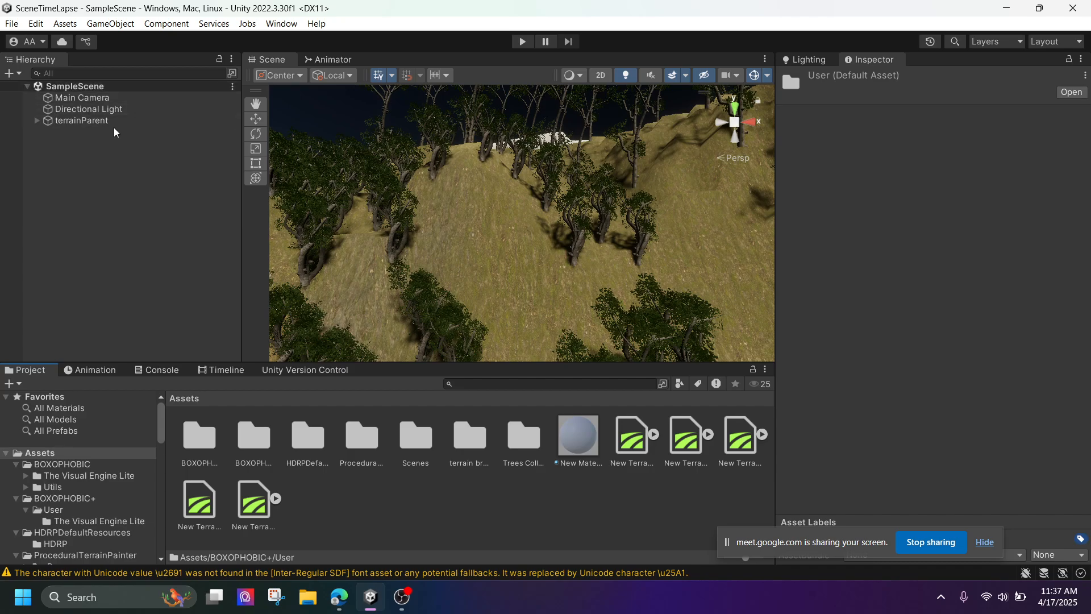
pyautogui.click(97, 120)
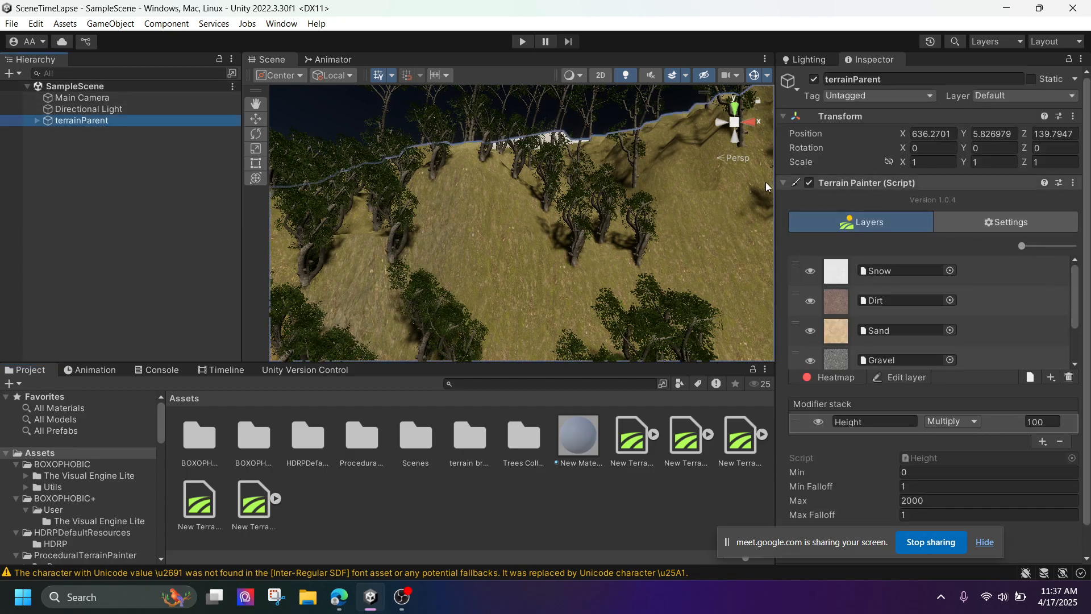
pyautogui.click(37, 121)
pyautogui.click(77, 131)
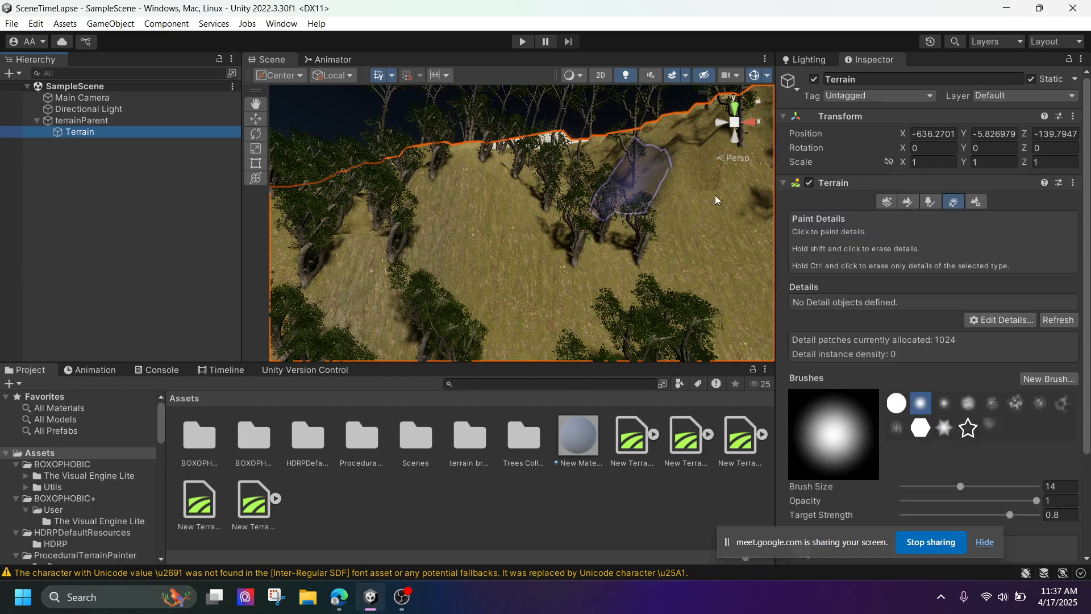
# Try to add the Grass_Lite prefab as a detail mesh for the terrain's Paint Details, and close the Add Detail Mesh window
pyautogui.click(1007, 322)
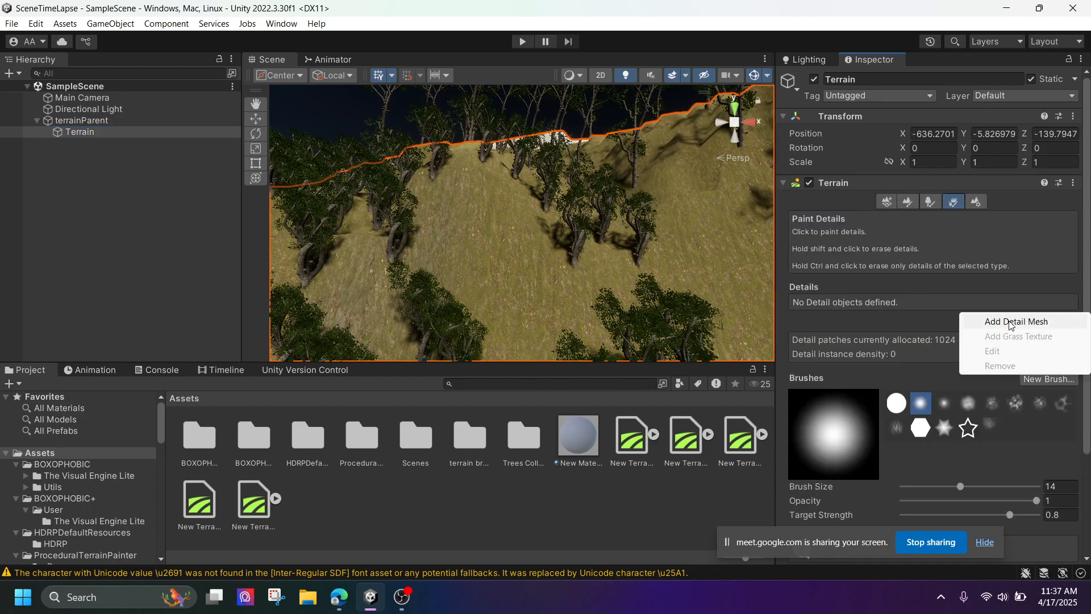
pyautogui.click(1003, 320)
pyautogui.click(1076, 207)
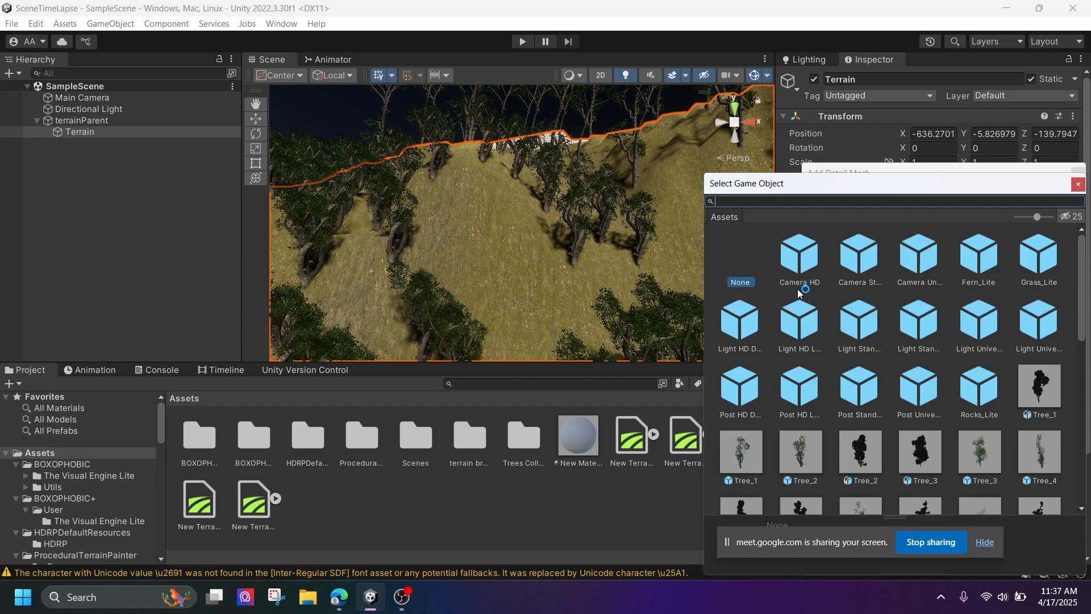
pyautogui.scroll(-5, 954, 401)
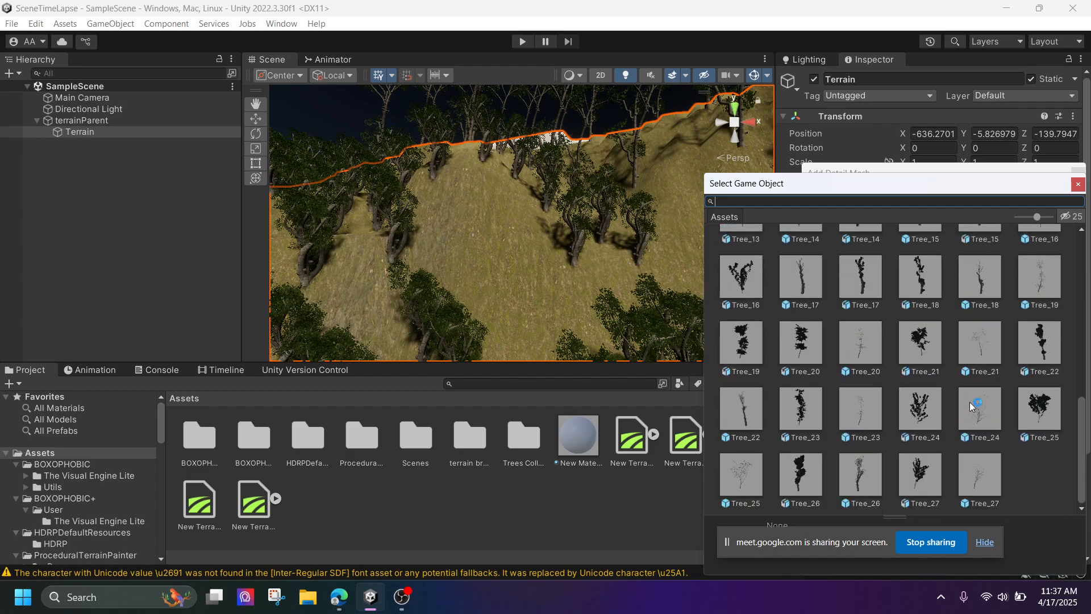
pyautogui.scroll(-3, 966, 466)
pyautogui.scroll(10, 931, 375)
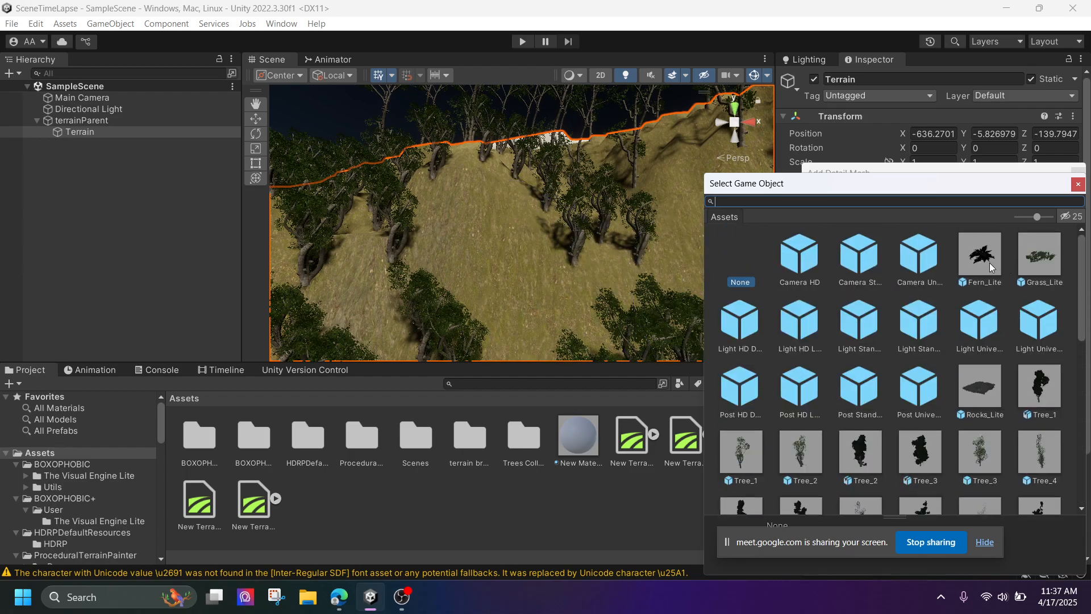
pyautogui.click(1045, 264)
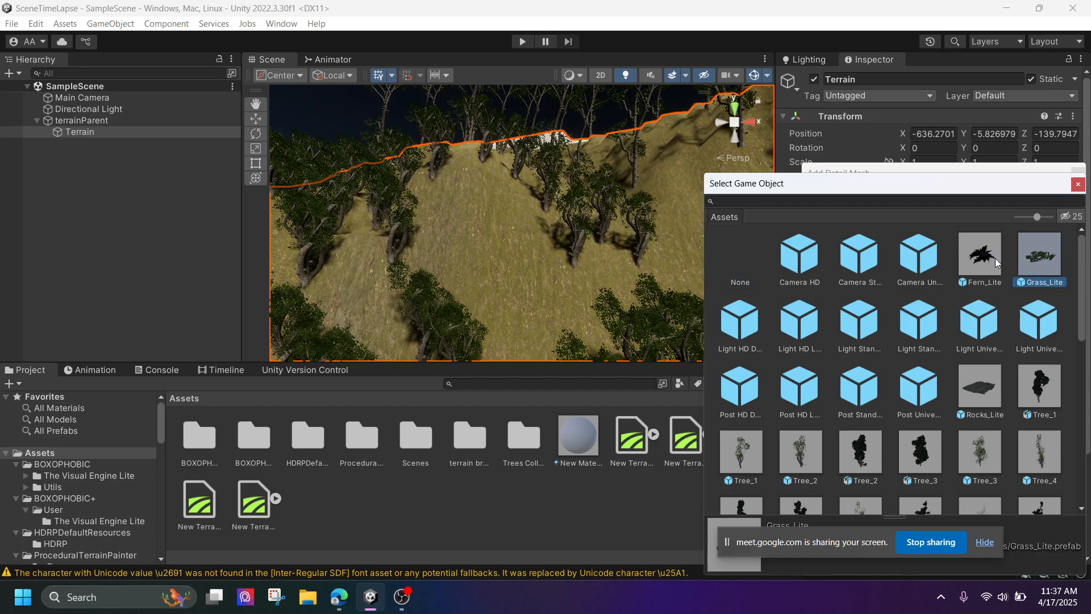
pyautogui.click(1081, 188)
pyautogui.click(1079, 174)
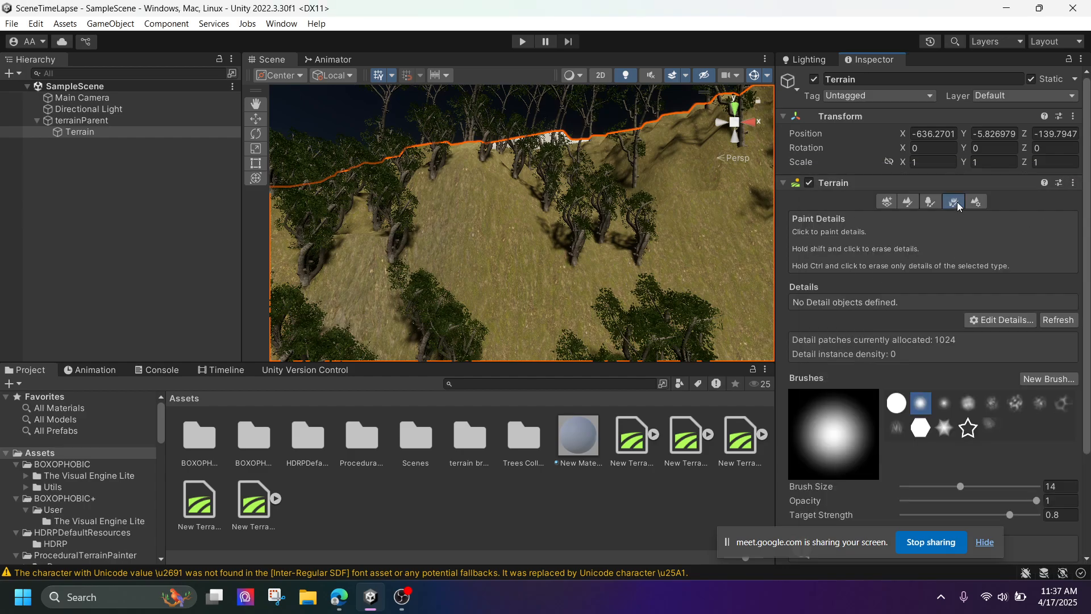
# Start a new detail mesh for the terrain and assign Fern_Lite as its detail prefab
pyautogui.click(992, 319)
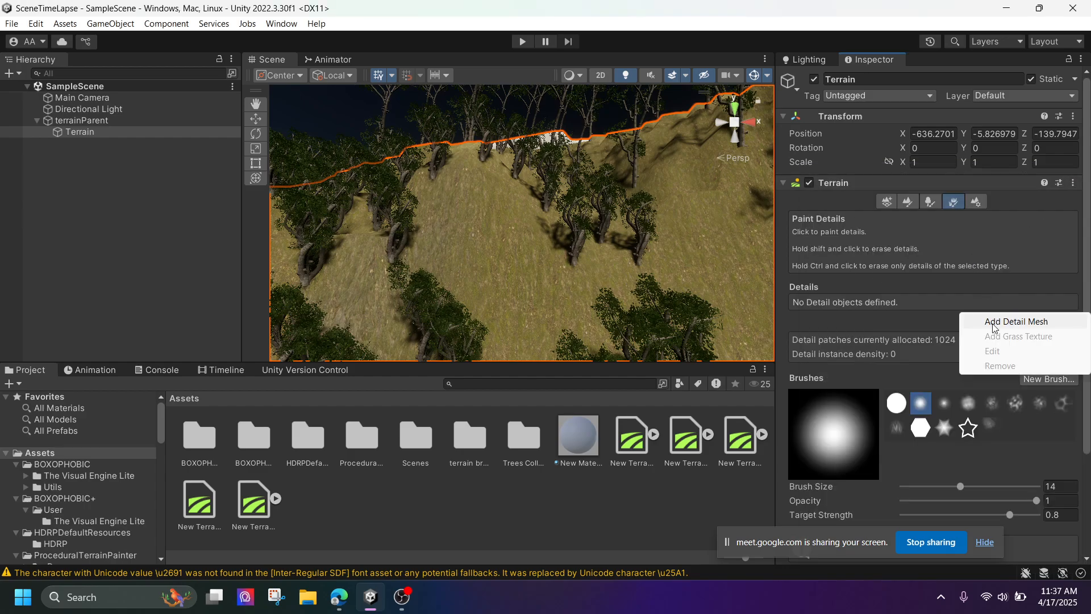
pyautogui.click(996, 322)
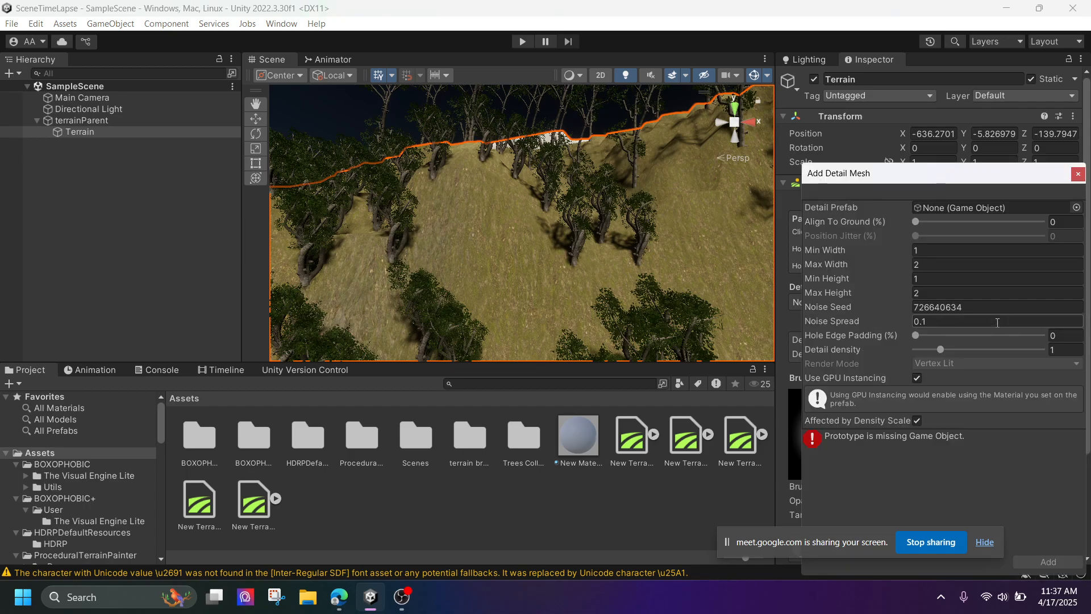
pyautogui.click(1071, 210)
pyautogui.click(989, 264)
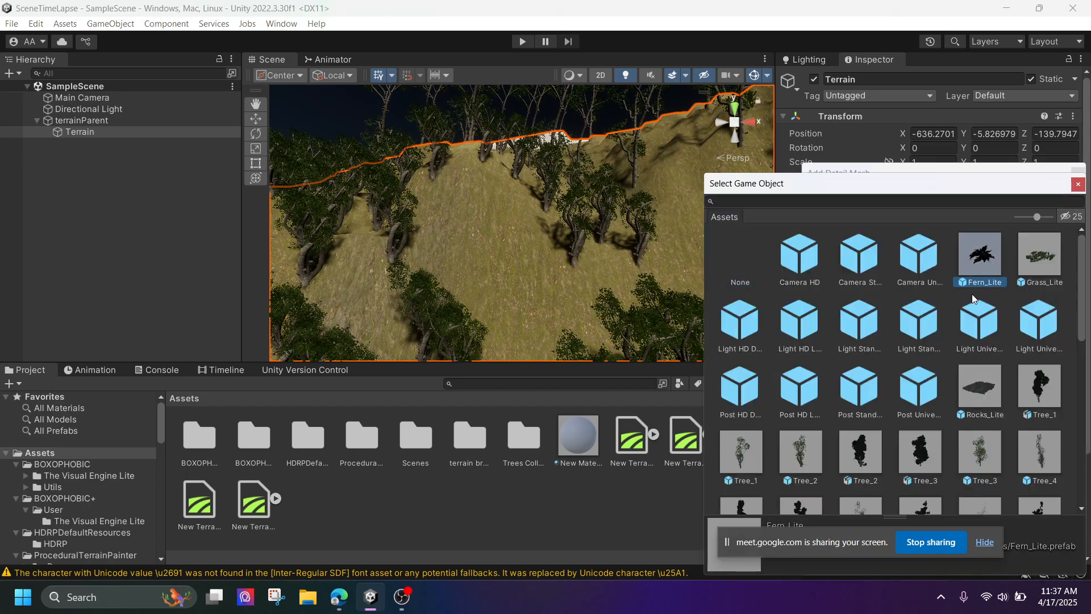
pyautogui.click(1078, 184)
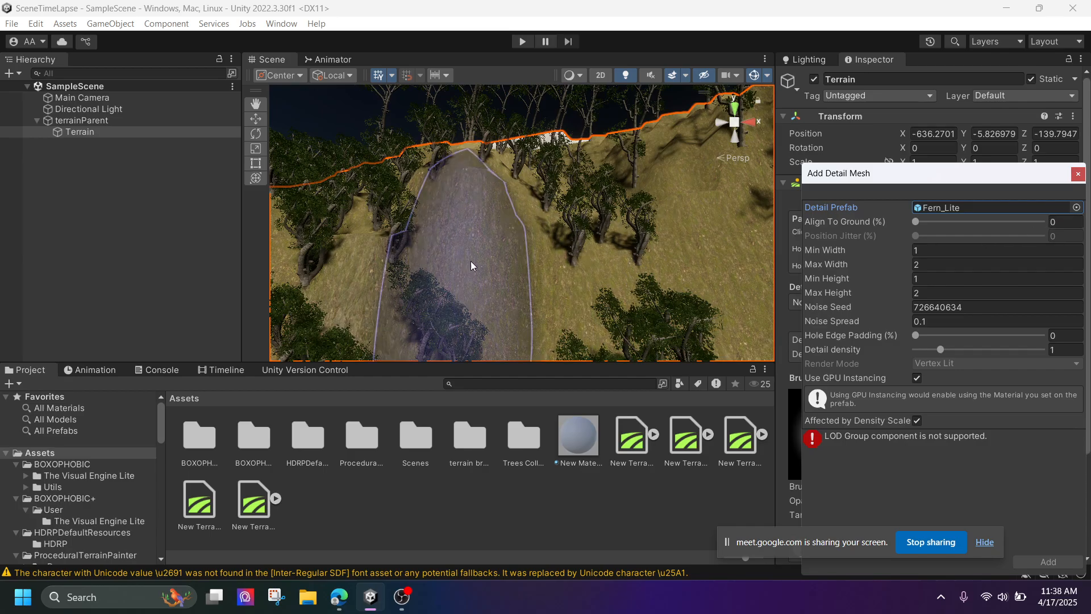
pyautogui.scroll(5, 532, 257)
pyautogui.scroll(-3, 528, 265)
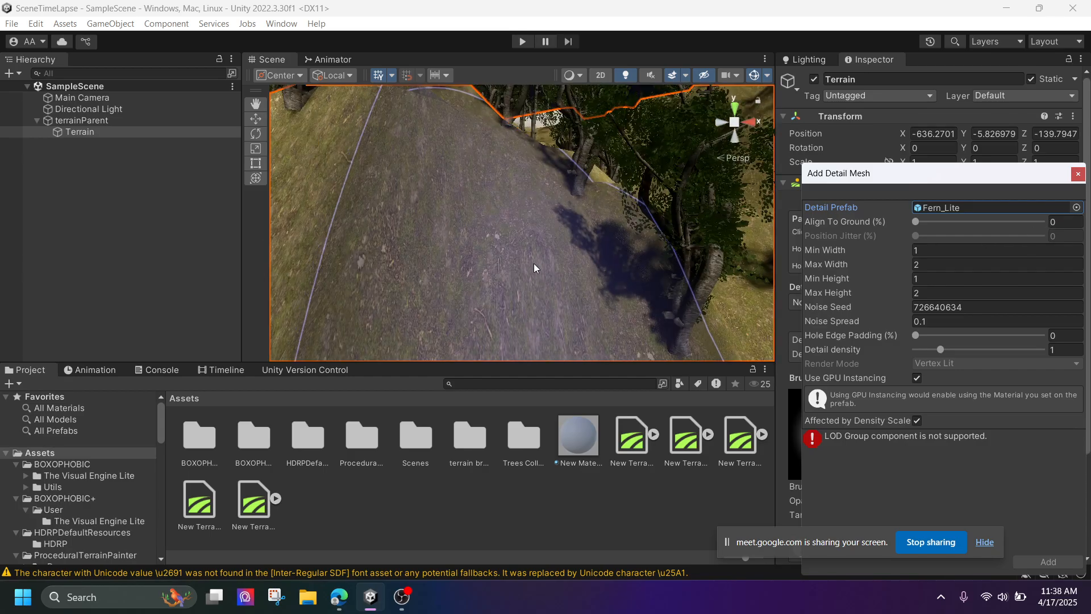
pyautogui.scroll(5, 546, 264)
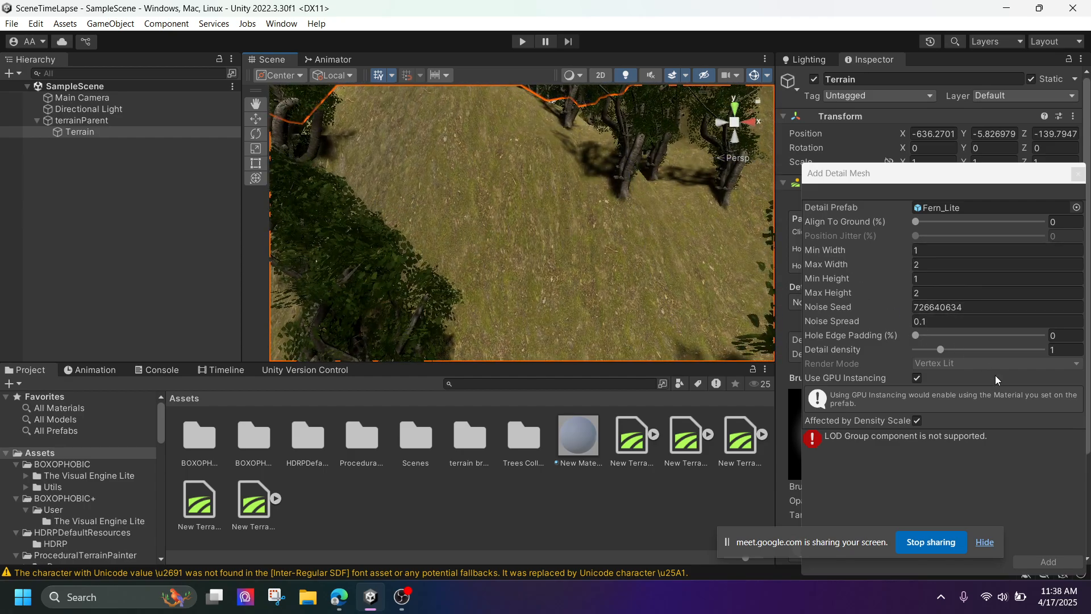
pyautogui.moveTo(896, 174); pyautogui.dragTo(632, 130)
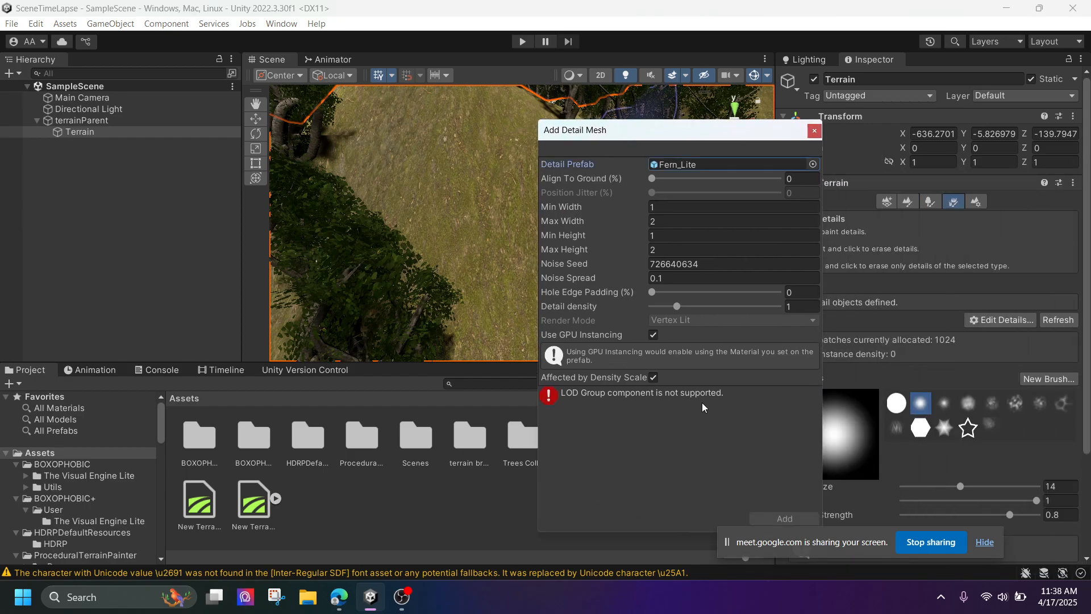
pyautogui.scroll(-4, 421, 244)
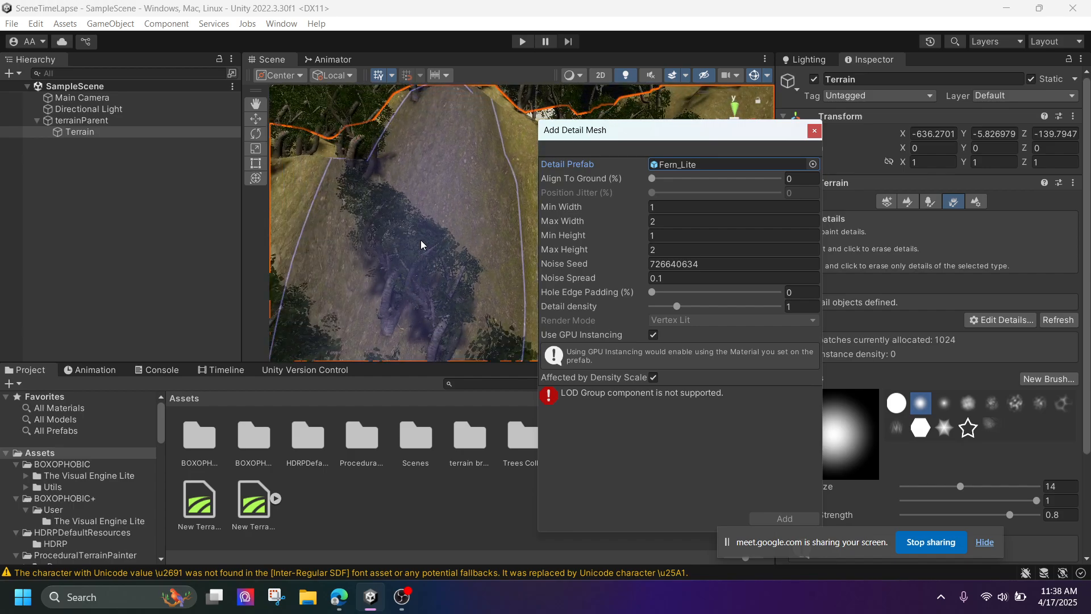
pyautogui.scroll(-6, 421, 244)
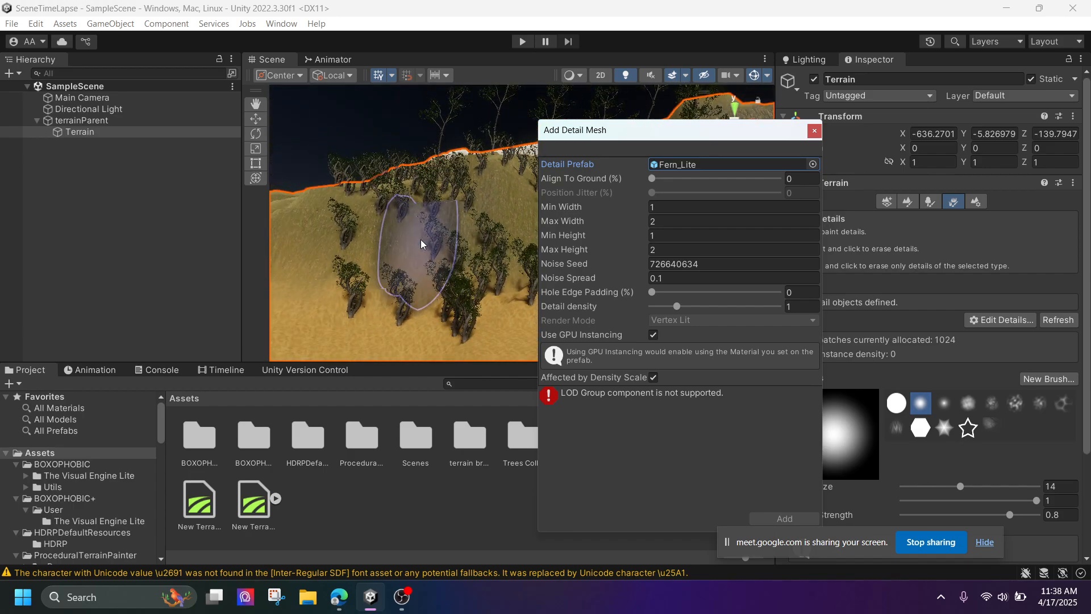
pyautogui.scroll(-5, 421, 240)
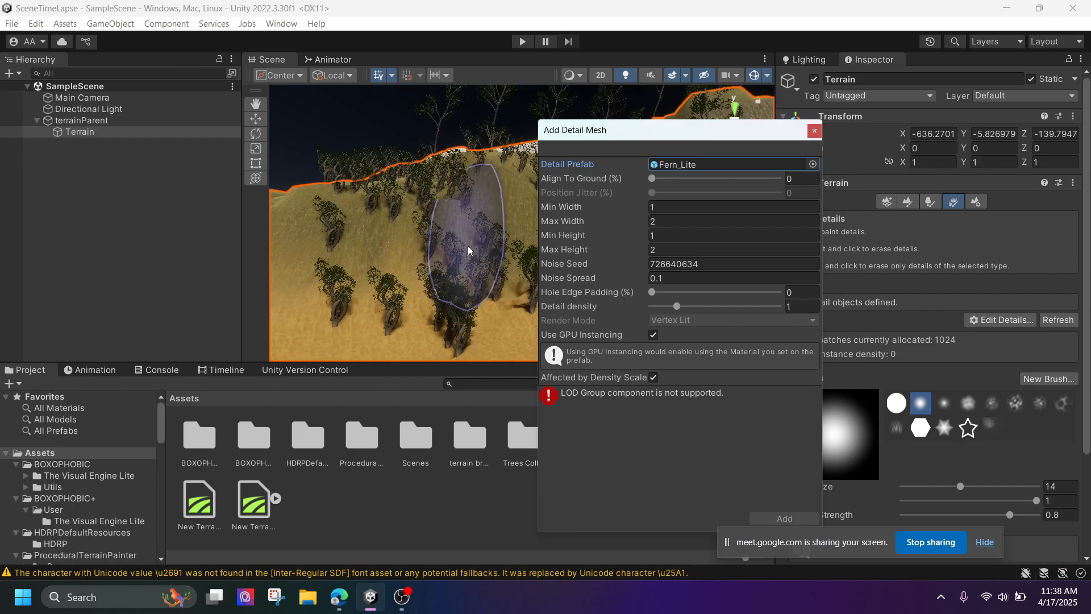
pyautogui.scroll(4, 468, 250)
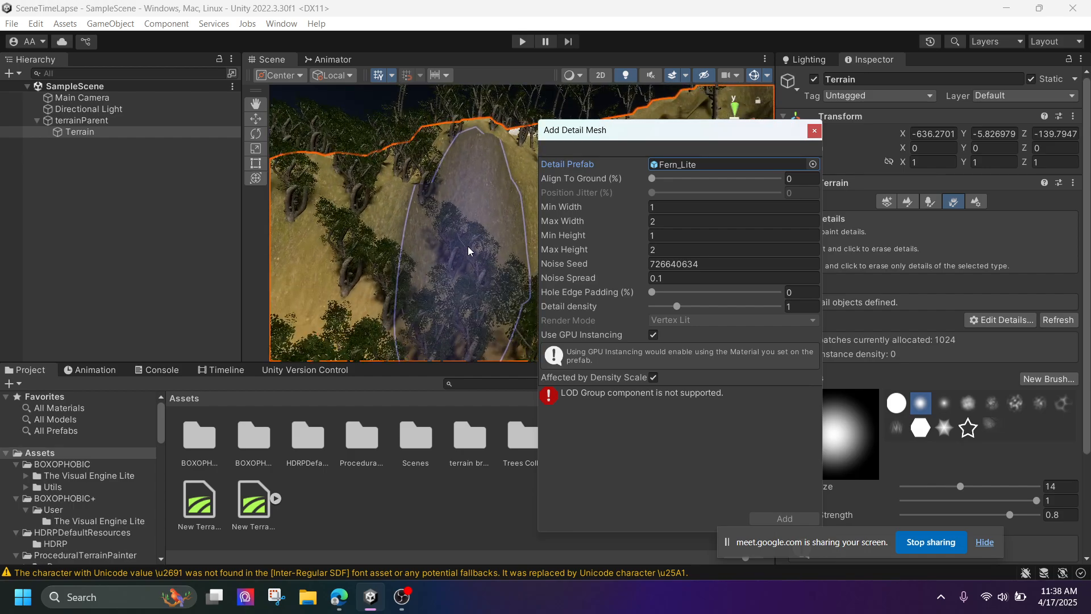
pyautogui.scroll(3, 468, 247)
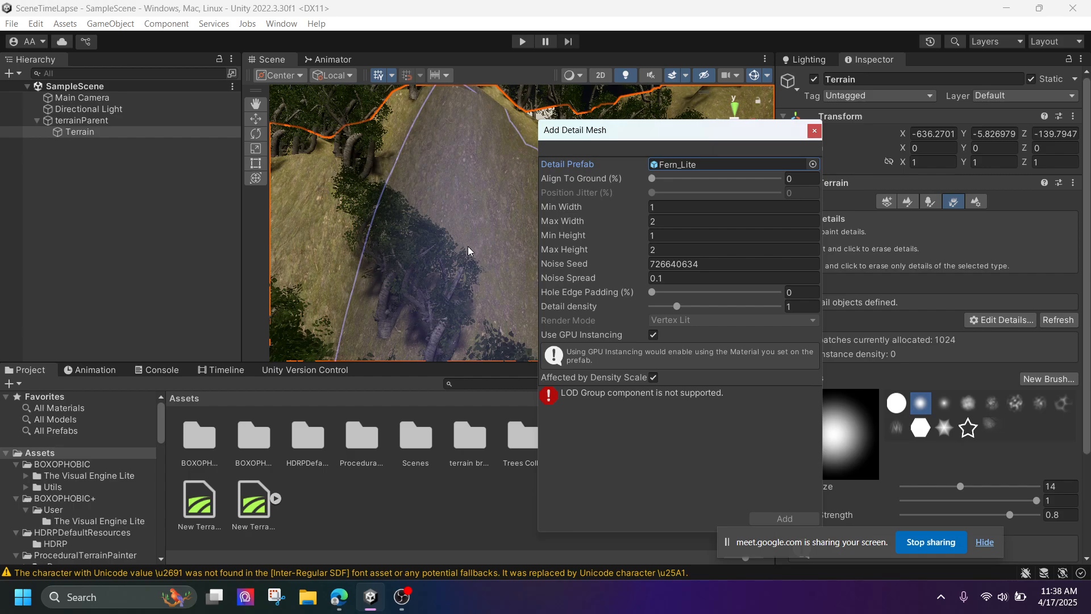
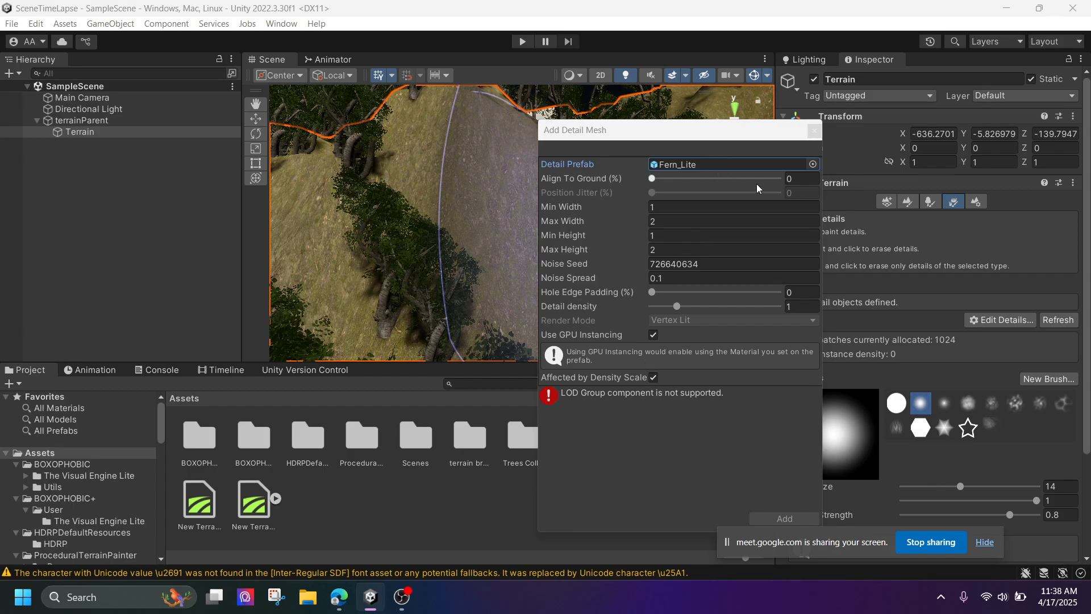
# Set Align To Ground to 67% for the Fern_Lite detail mesh, and close the window without adding it
pyautogui.click(796, 179)
pyautogui.write('67')
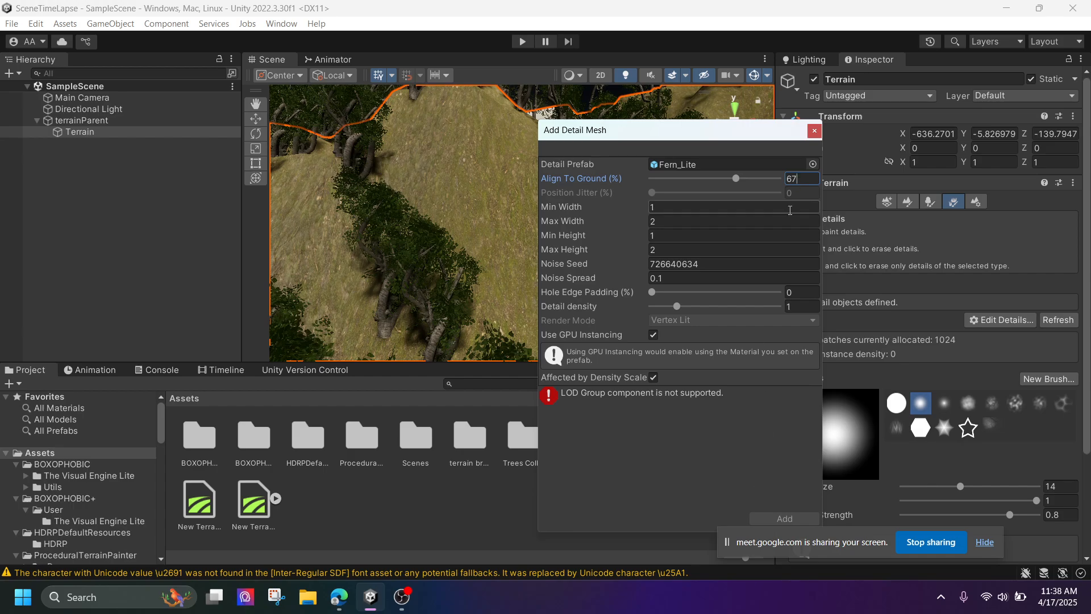
pyautogui.click(814, 130)
# Add the Grass_Lite prefab as a detail mesh for the terrain's Paint Details
pyautogui.click(1009, 321)
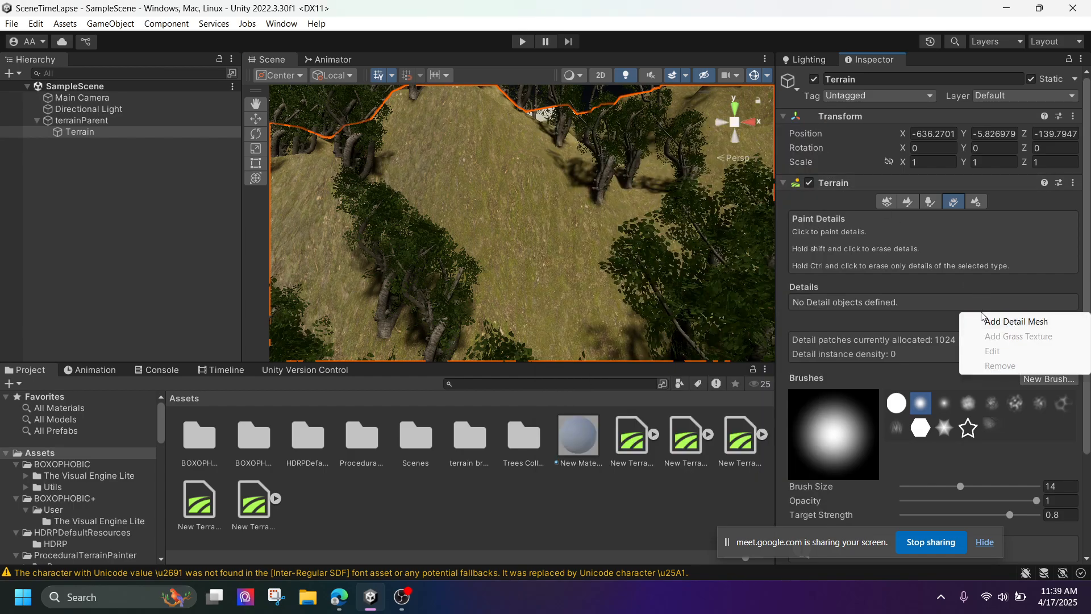
pyautogui.click(994, 319)
pyautogui.click(812, 164)
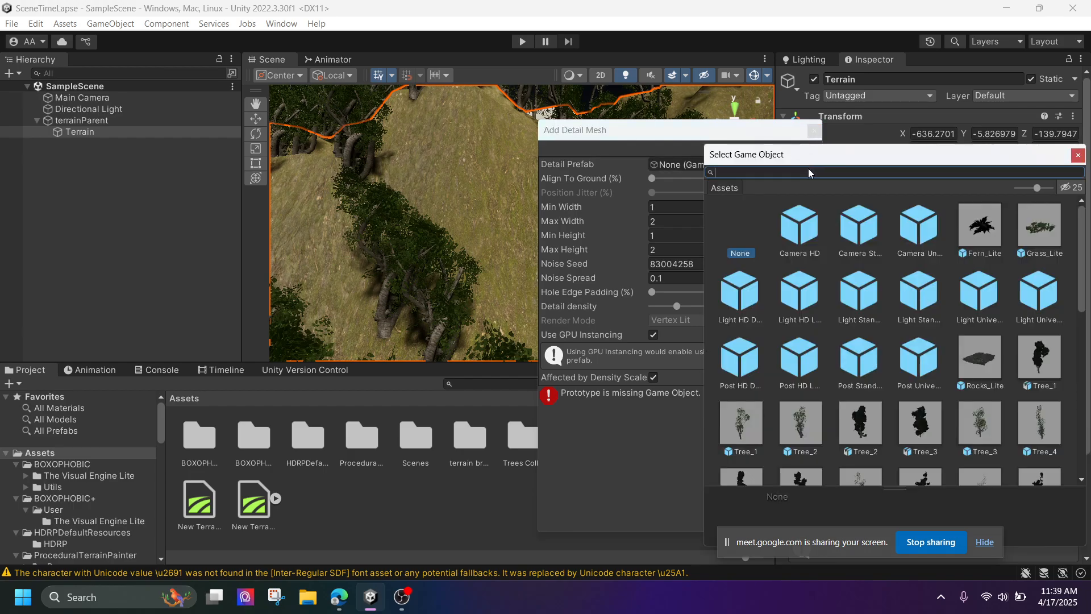
pyautogui.click(1038, 227)
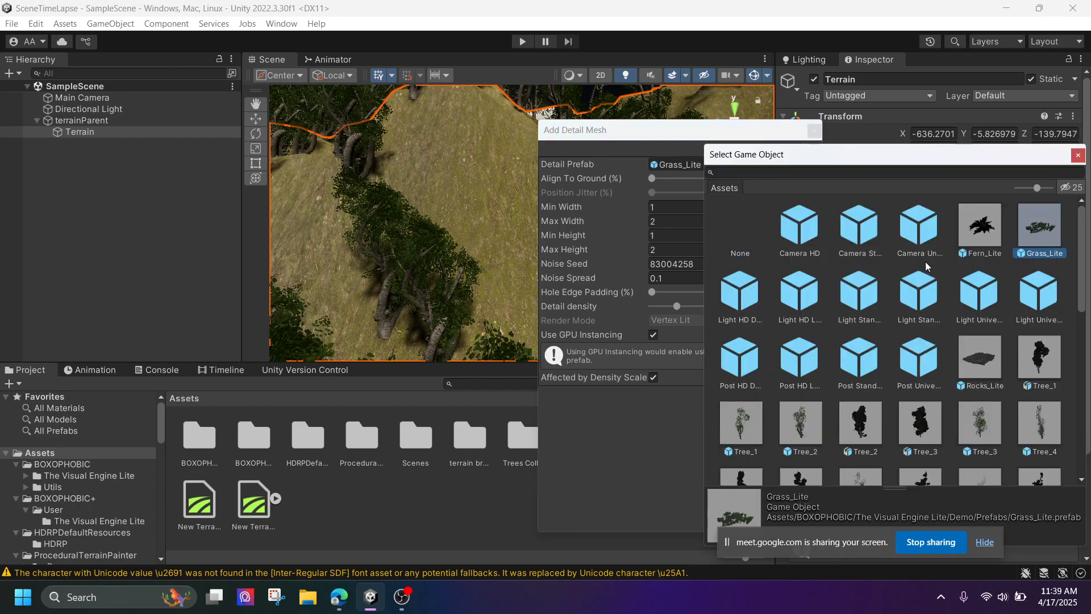
pyautogui.click(1078, 158)
pyautogui.click(785, 518)
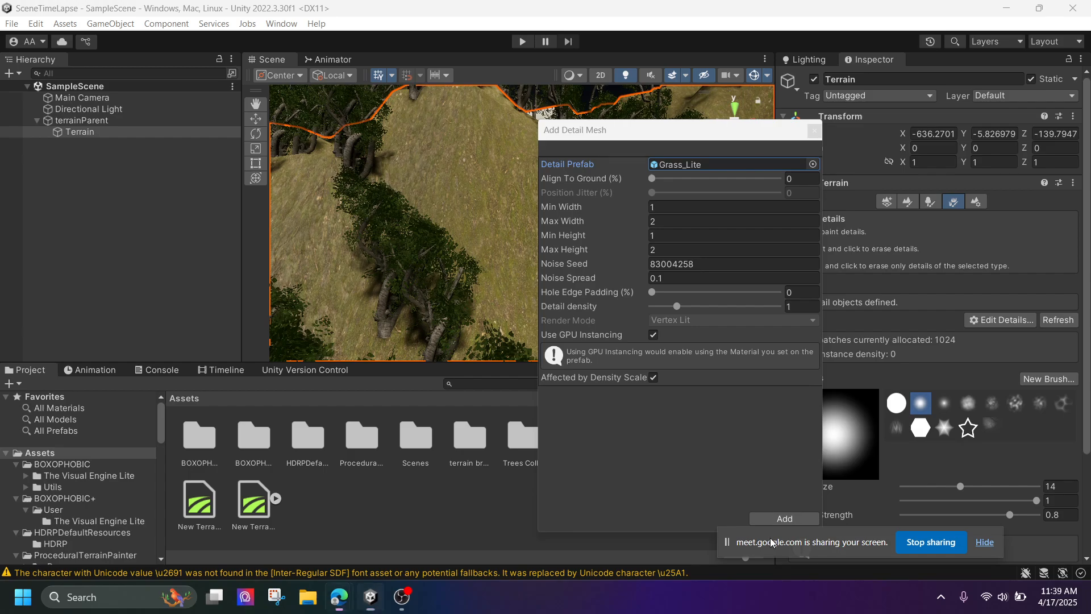
pyautogui.click(790, 521)
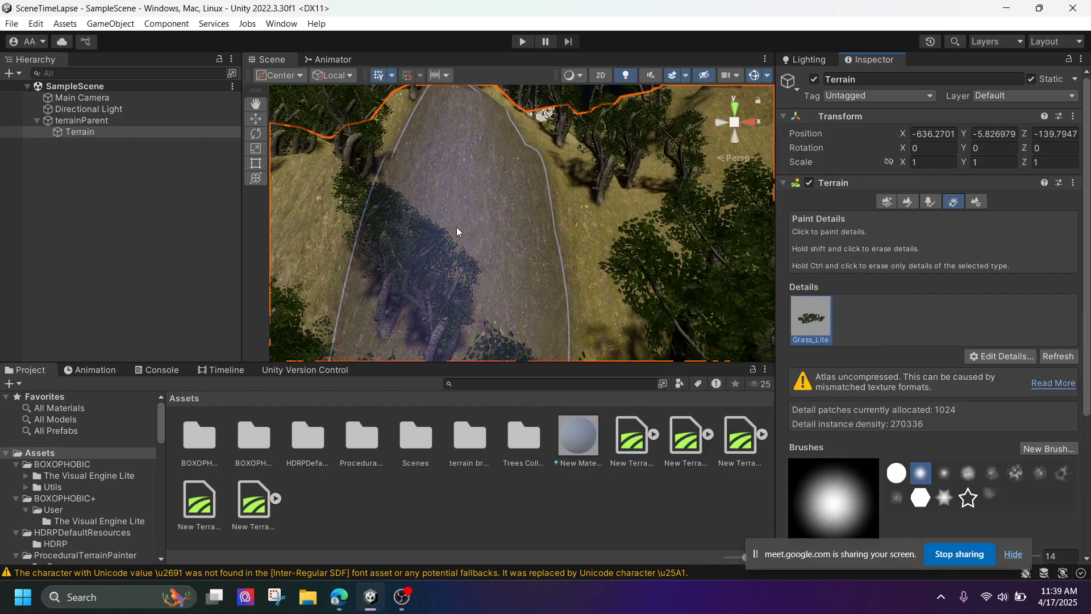
# Paint Grass_Lite details on the wooded hillside and across the sandy ground below it
pyautogui.scroll(-3, 483, 217)
pyautogui.scroll(5, 452, 342)
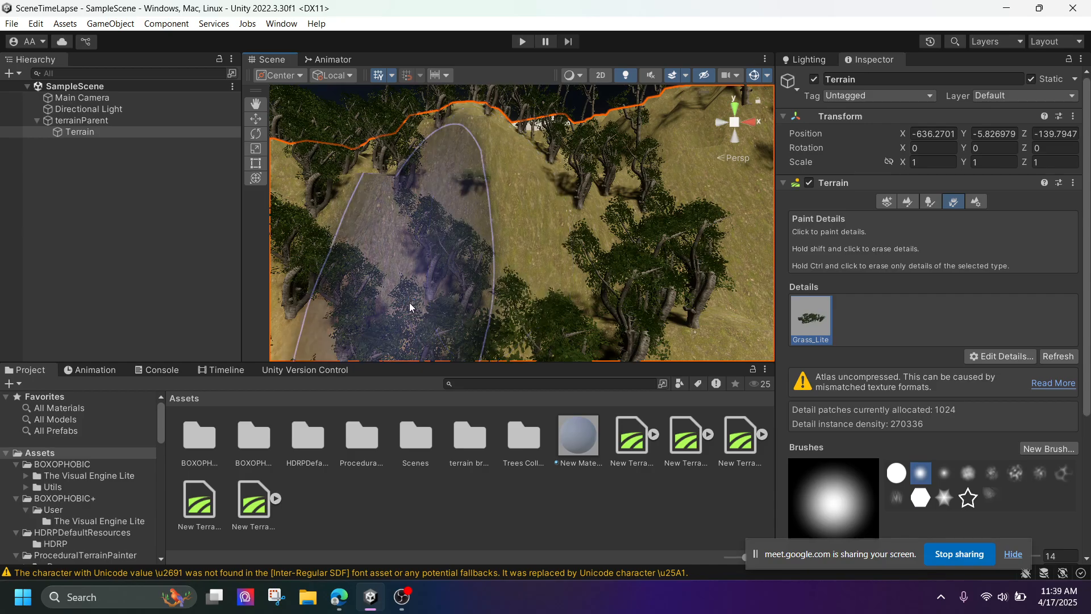
pyautogui.scroll(2, 486, 127)
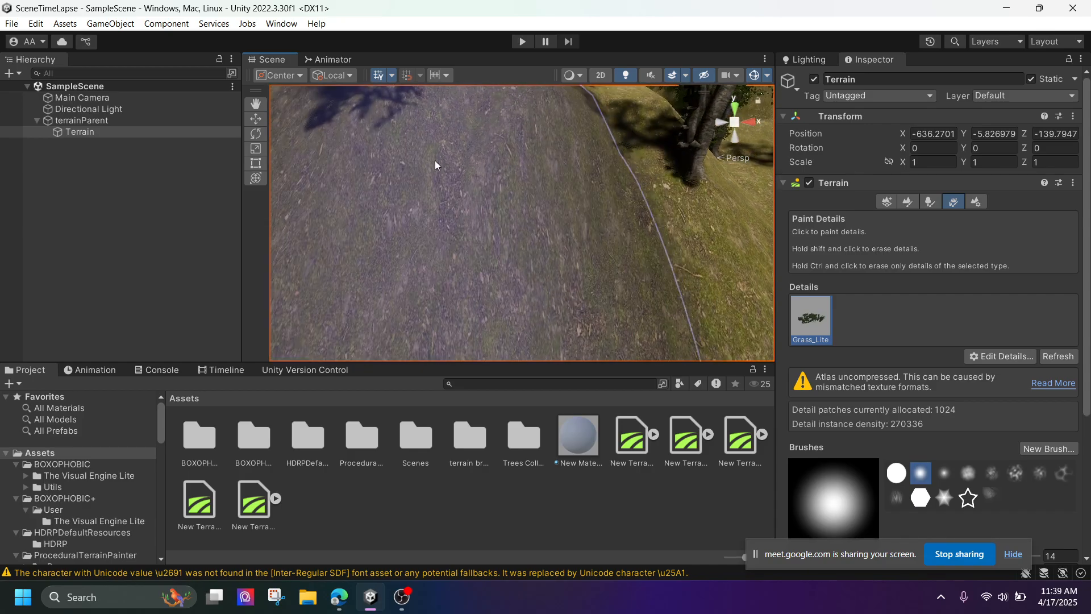
pyautogui.scroll(-1, 449, 152)
pyautogui.moveTo(456, 148); pyautogui.dragTo(564, 236, button='middle')
pyautogui.scroll(-5, 608, 228)
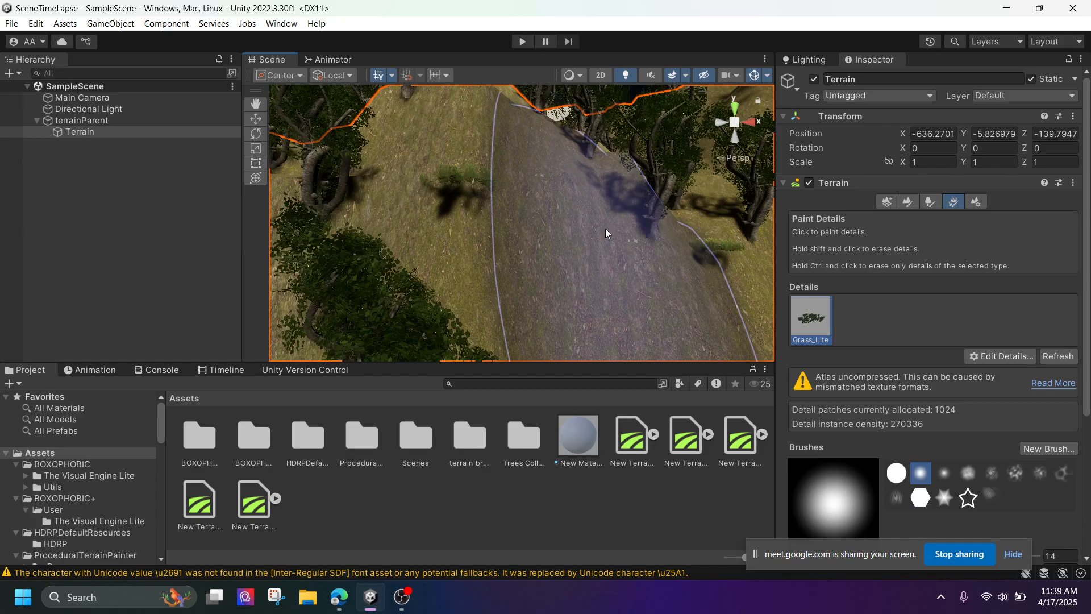
pyautogui.scroll(-2, 616, 232)
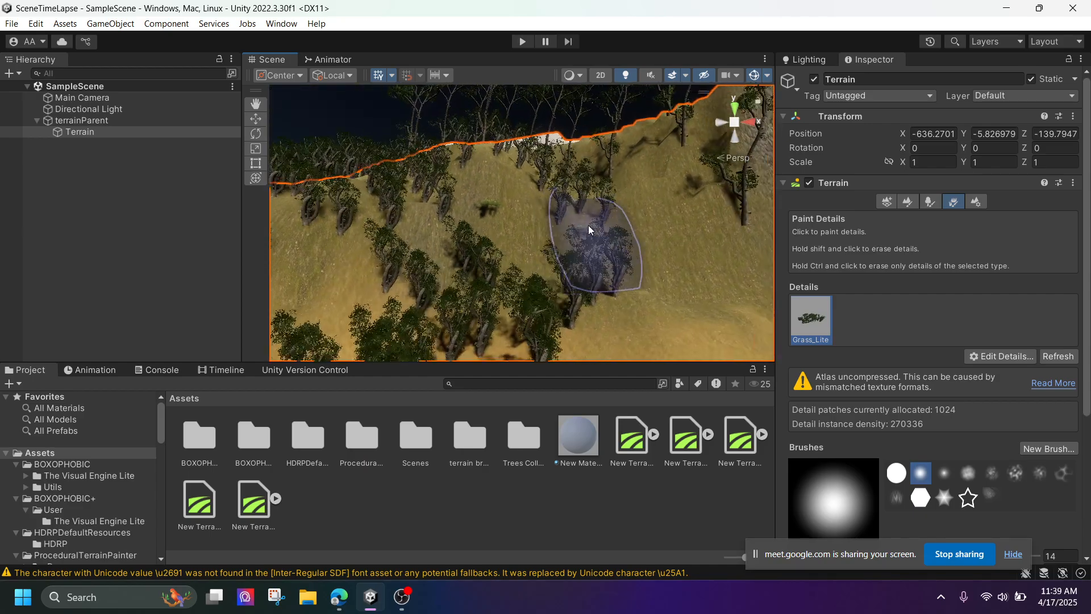
pyautogui.moveTo(588, 226)
pyautogui.mouseDown(button='middle')
pyautogui.moveTo(456, 114)
pyautogui.moveTo(522, 238)
pyautogui.moveTo(487, 210)
pyautogui.moveTo(544, 265)
pyautogui.moveTo(484, 234)
pyautogui.moveTo(501, 223)
pyautogui.moveTo(461, 257)
pyautogui.moveTo(436, 254)
pyautogui.mouseUp(button='middle')
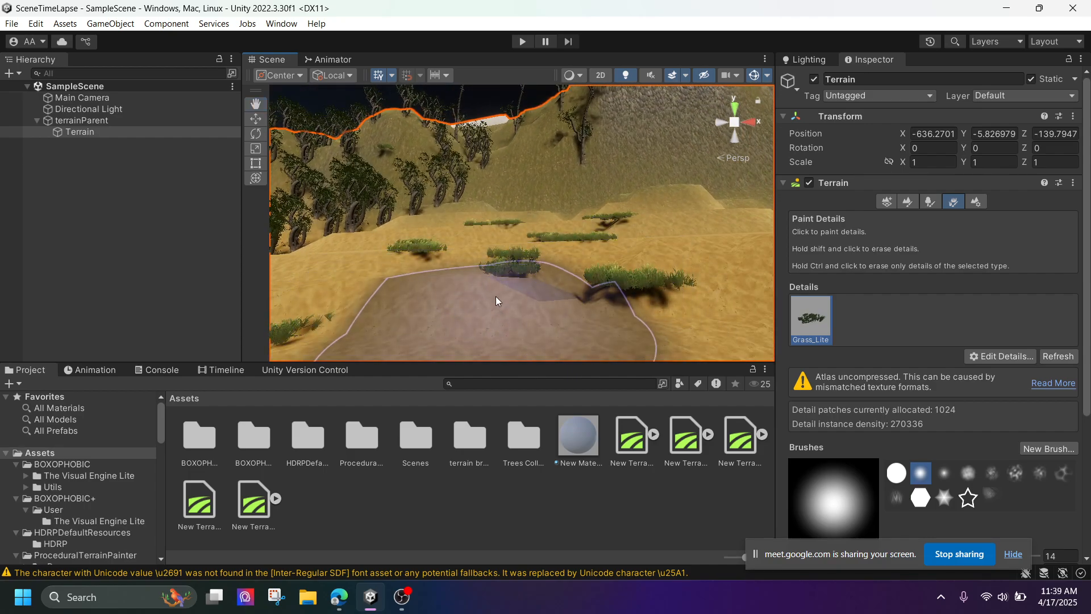
pyautogui.scroll(-3, 496, 296)
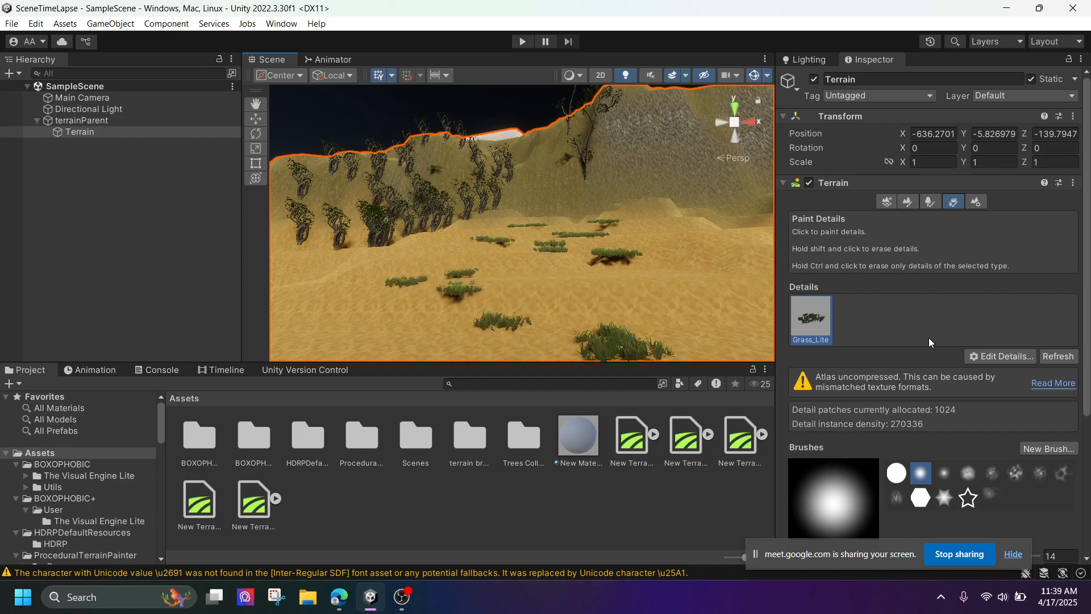
# Edit the Grass_Lite detail mesh to use a Noise Spread of 0.008 and apply the change
pyautogui.scroll(-4, 936, 338)
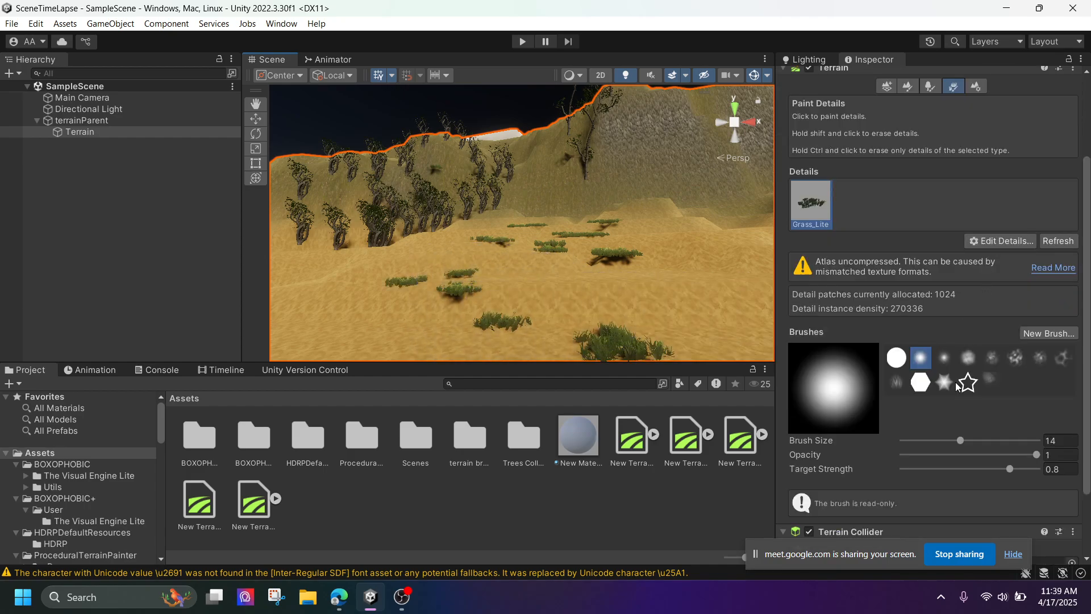
pyautogui.scroll(-3, 958, 388)
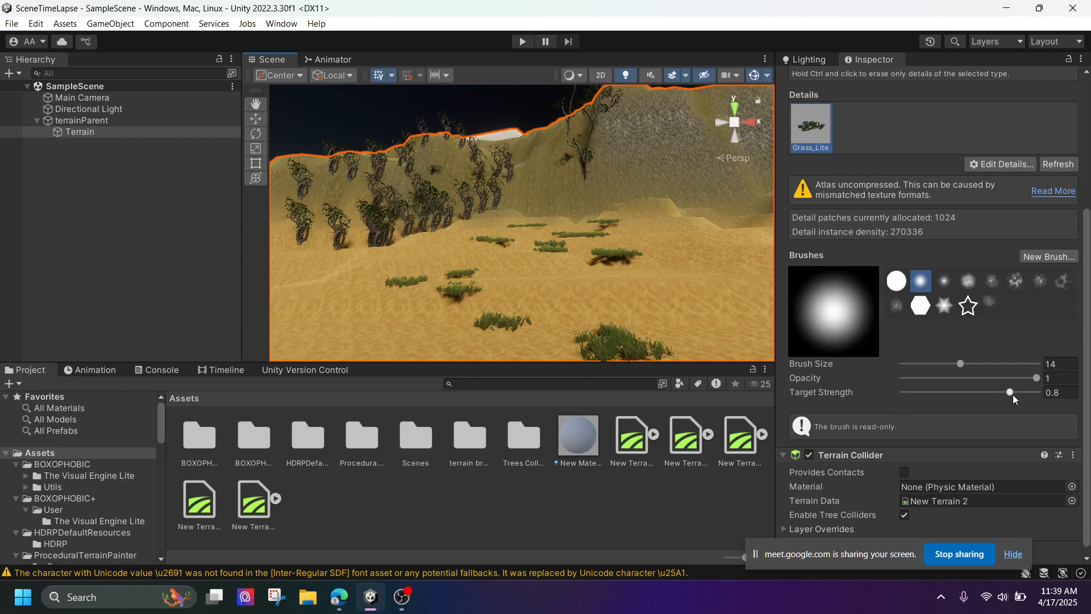
pyautogui.scroll(6, 959, 412)
pyautogui.click(969, 356)
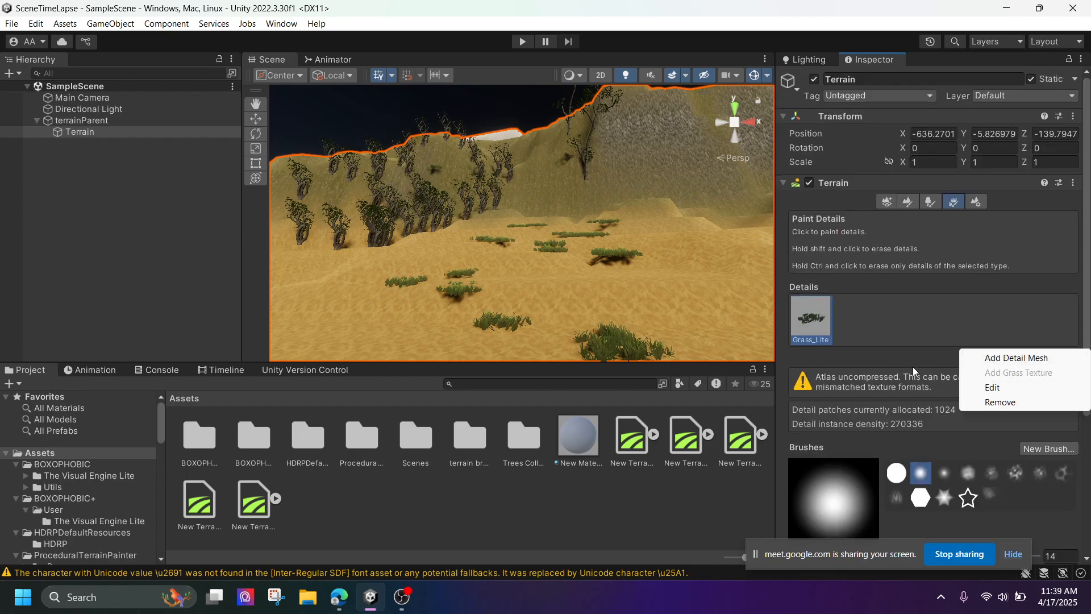
pyautogui.click(1004, 386)
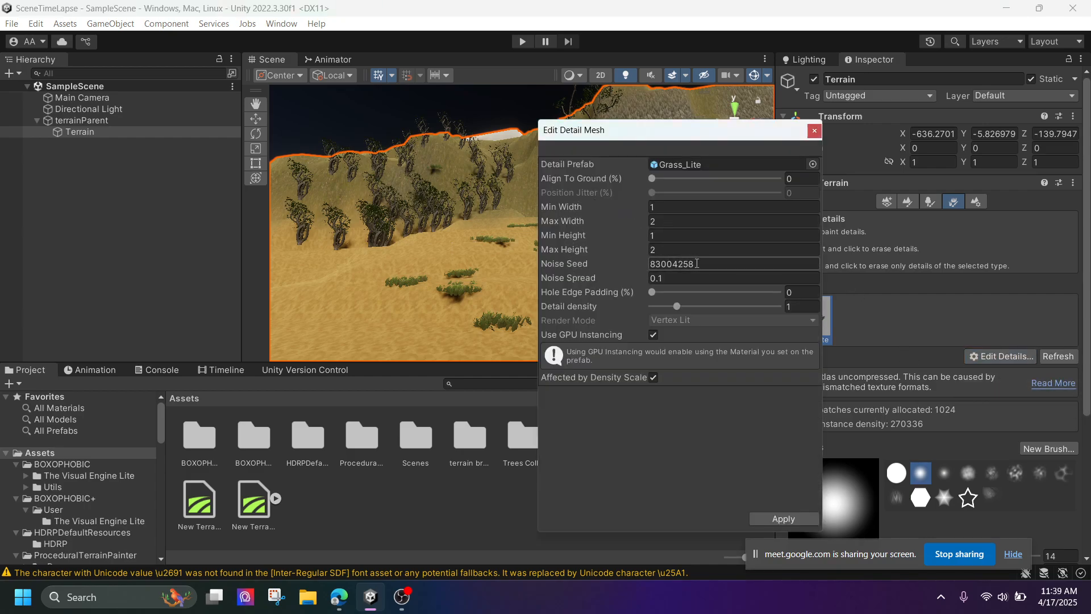
pyautogui.click(680, 277)
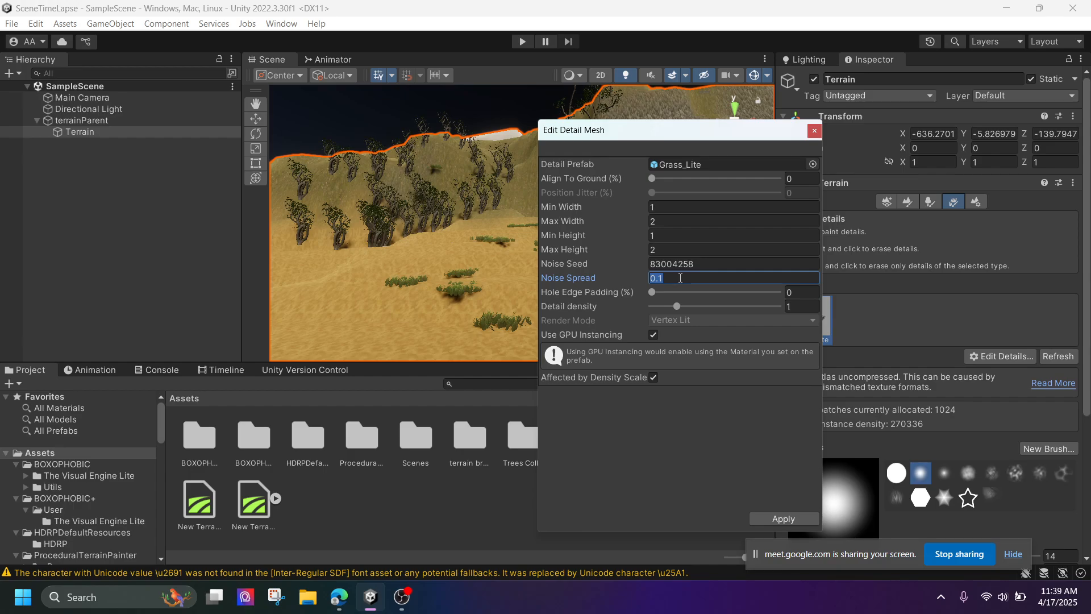
pyautogui.write('0')
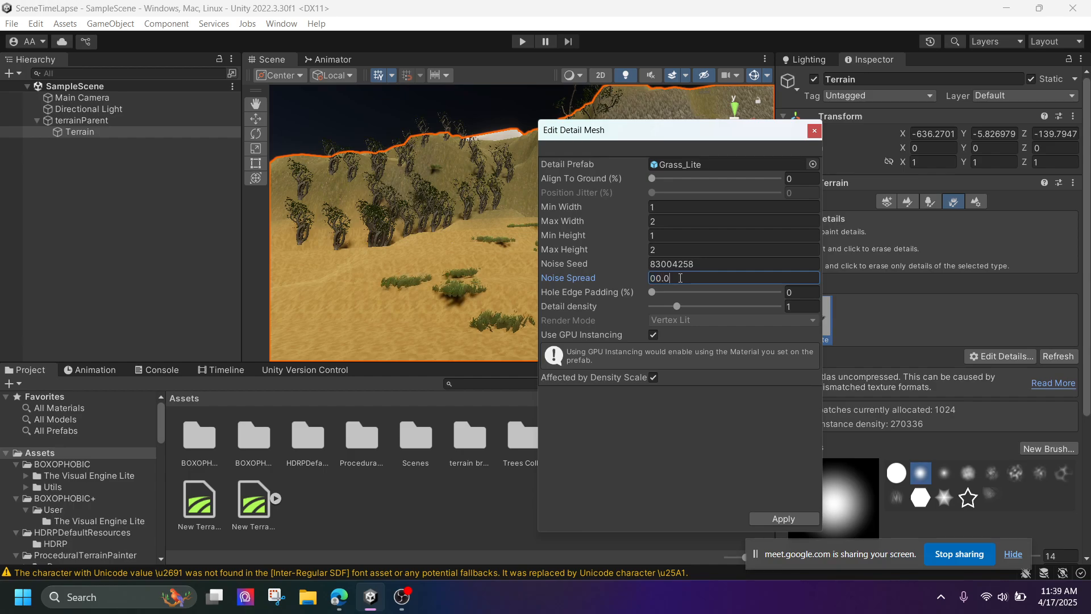
pyautogui.write('0.008')
pyautogui.press('Return')
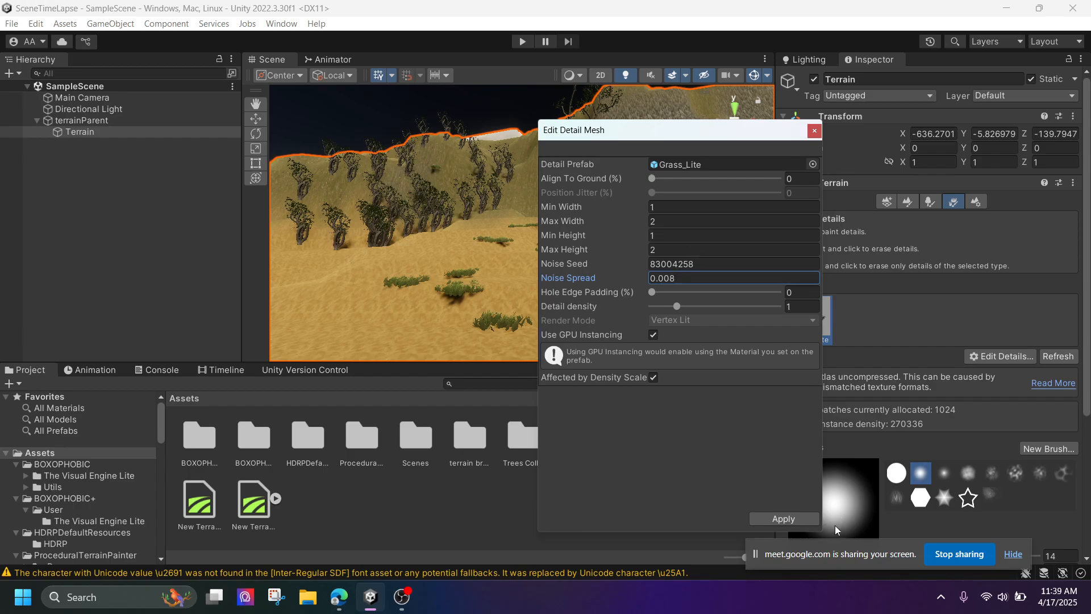
pyautogui.click(791, 516)
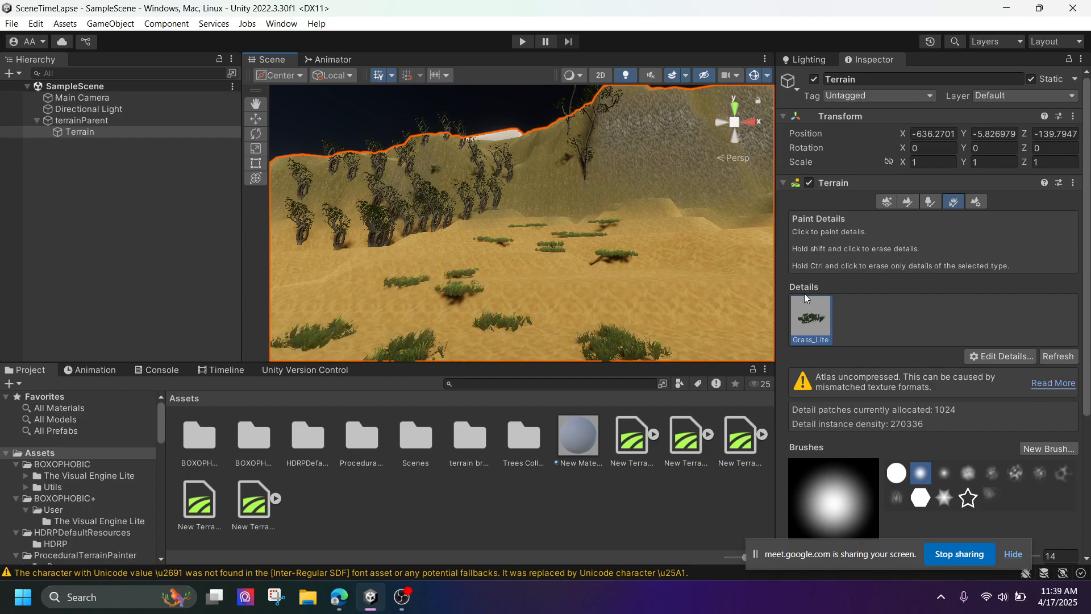
# Examine the Grass_Lite patches on the sandy ground and the neighbouring wooded hillside from near and far
pyautogui.scroll(-5, 565, 264)
pyautogui.scroll(7, 535, 251)
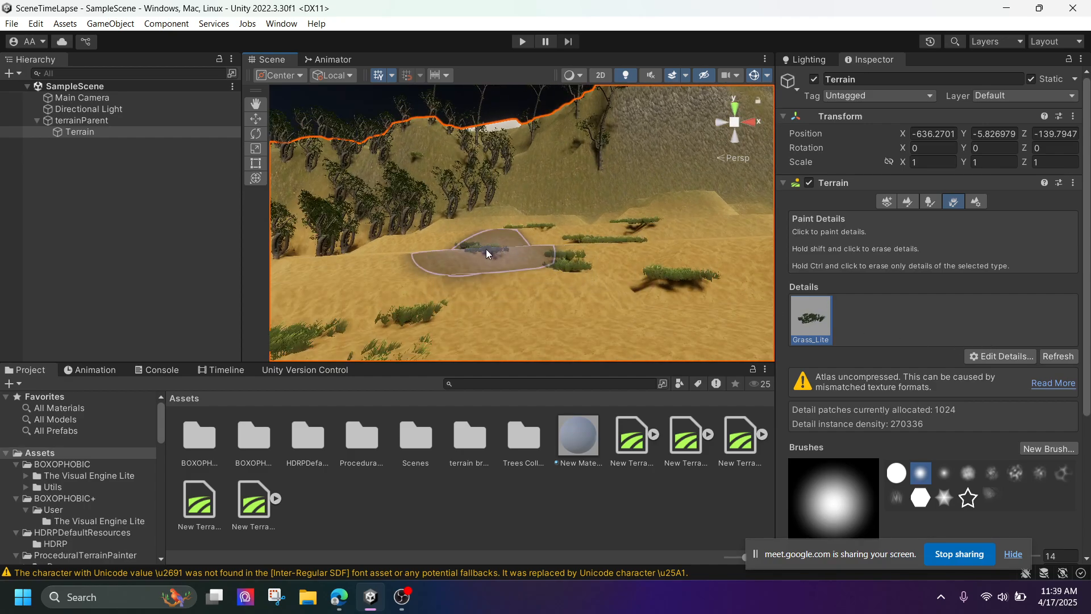
pyautogui.moveTo(485, 249); pyautogui.dragTo(532, 272, button='middle')
pyautogui.moveTo(532, 271); pyautogui.dragTo(540, 285)
pyautogui.scroll(2, 539, 285)
pyautogui.moveTo(538, 285)
pyautogui.mouseDown(button='middle')
pyautogui.moveTo(548, 263)
pyautogui.moveTo(538, 232)
pyautogui.moveTo(571, 269)
pyautogui.mouseUp(button='middle')
pyautogui.scroll(-2, 558, 239)
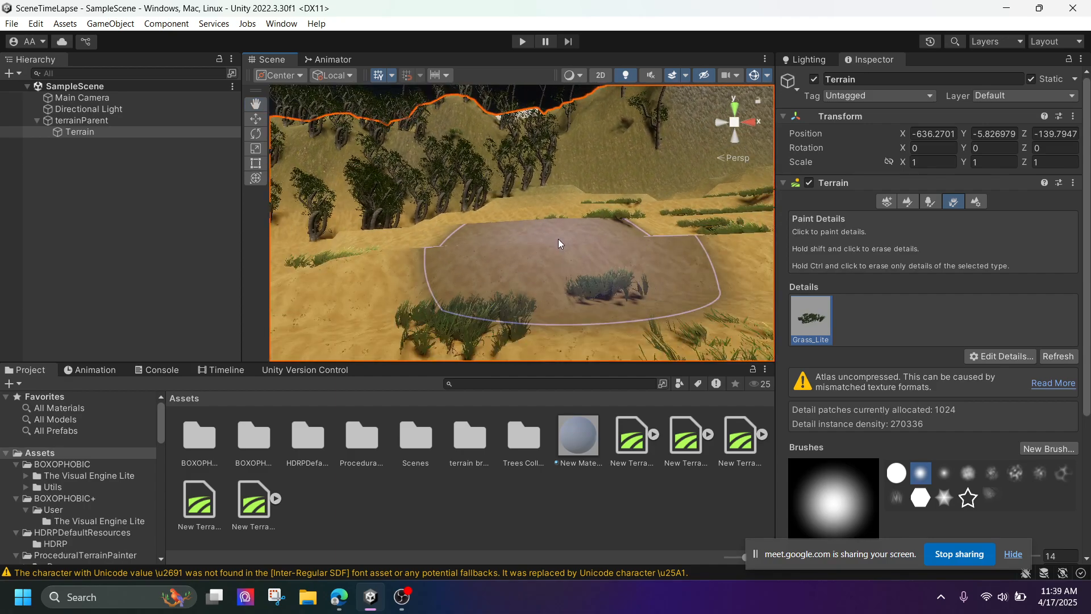
pyautogui.scroll(-3, 546, 247)
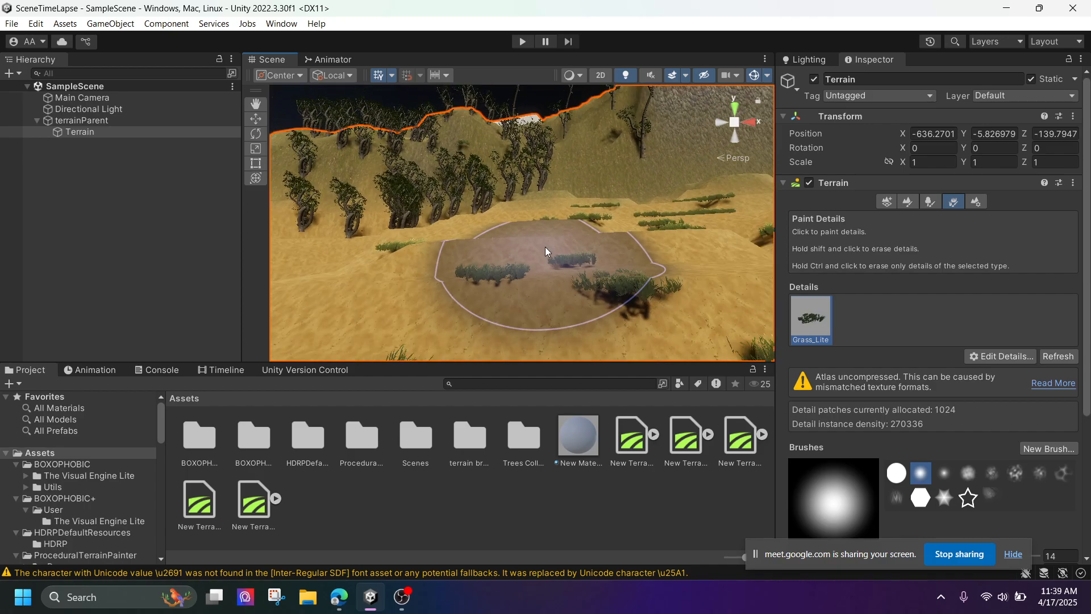
pyautogui.scroll(3, 616, 224)
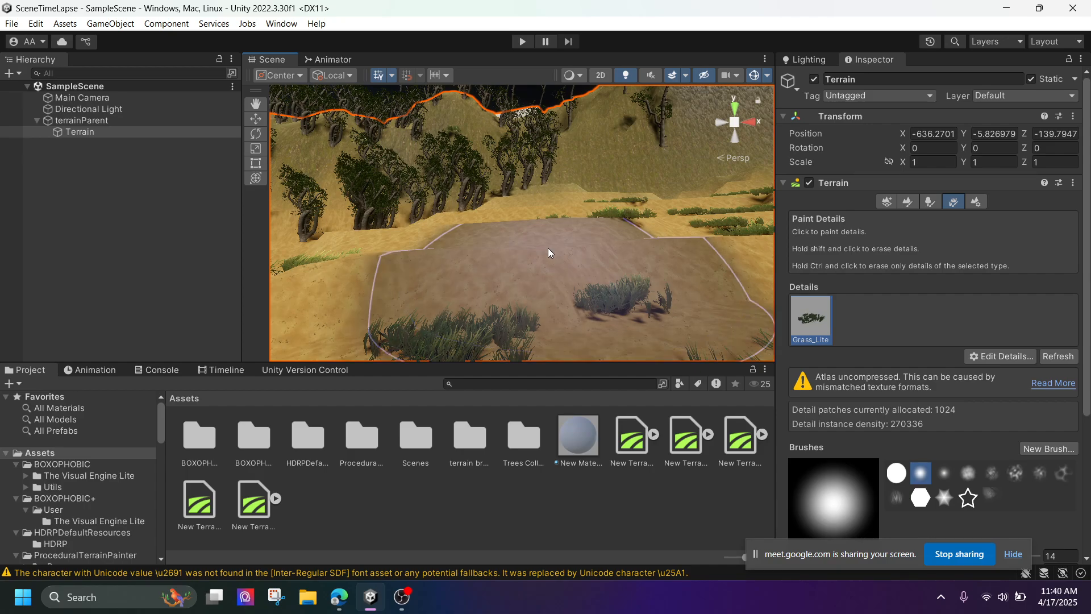
pyautogui.scroll(-3, 555, 276)
pyautogui.moveTo(580, 238)
pyautogui.mouseDown(button='middle')
pyautogui.moveTo(587, 289)
pyautogui.moveTo(546, 328)
pyautogui.moveTo(551, 319)
pyautogui.mouseUp(button='middle')
pyautogui.scroll(-3, 569, 300)
pyautogui.moveTo(558, 206); pyautogui.dragTo(595, 308, button='middle')
pyautogui.scroll(2, 561, 226)
pyautogui.scroll(3, 561, 227)
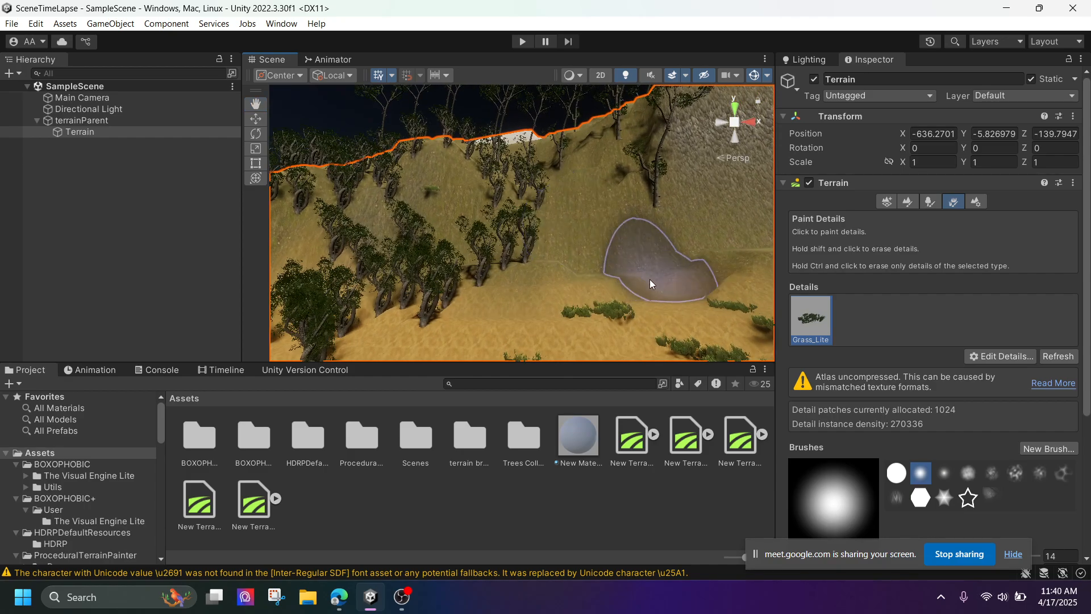
pyautogui.scroll(-1, 623, 272)
pyautogui.moveTo(596, 284); pyautogui.dragTo(615, 159, button='middle')
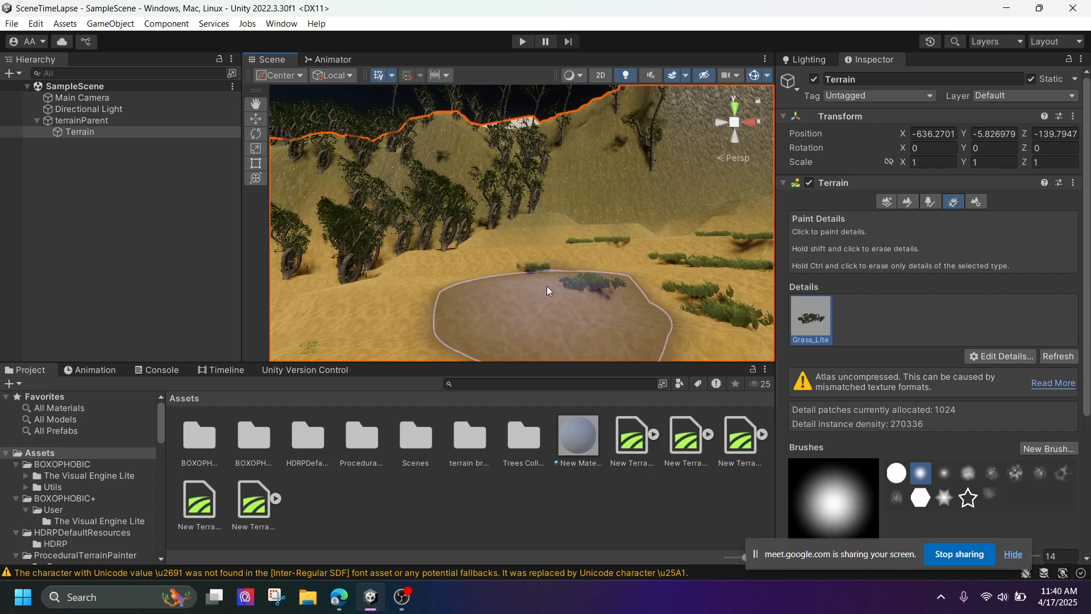
pyautogui.scroll(-2, 544, 290)
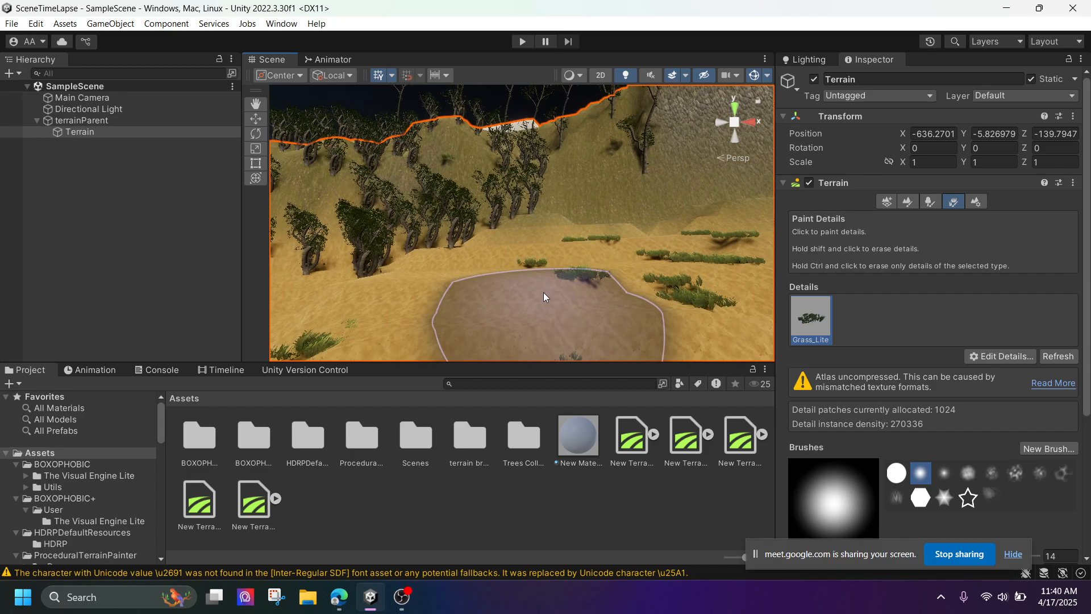
# Inspect the painted grass at close range and compare its spread with the trees along the foot of the slope
pyautogui.moveTo(543, 293); pyautogui.dragTo(560, 247, button='middle')
pyautogui.scroll(4, 560, 247)
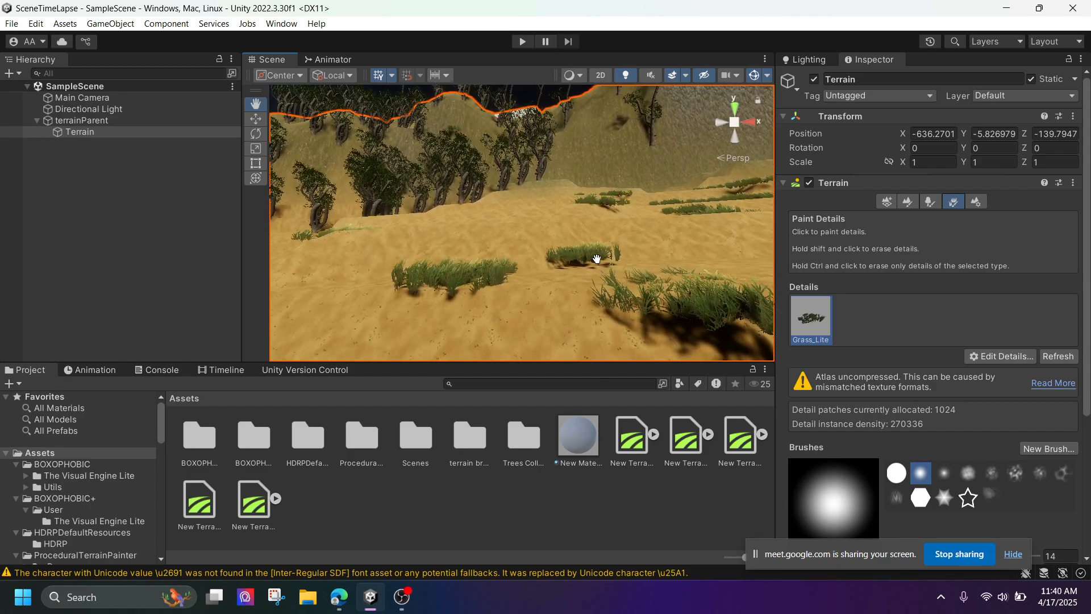
pyautogui.scroll(5, 579, 272)
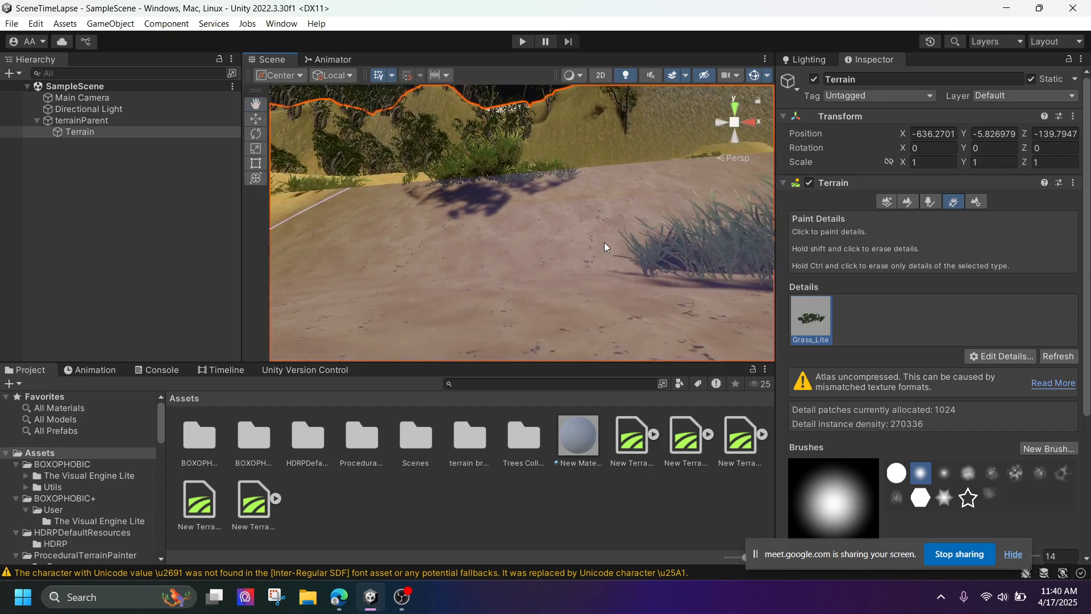
pyautogui.scroll(-3, 600, 239)
pyautogui.moveTo(598, 237); pyautogui.dragTo(607, 305, button='middle')
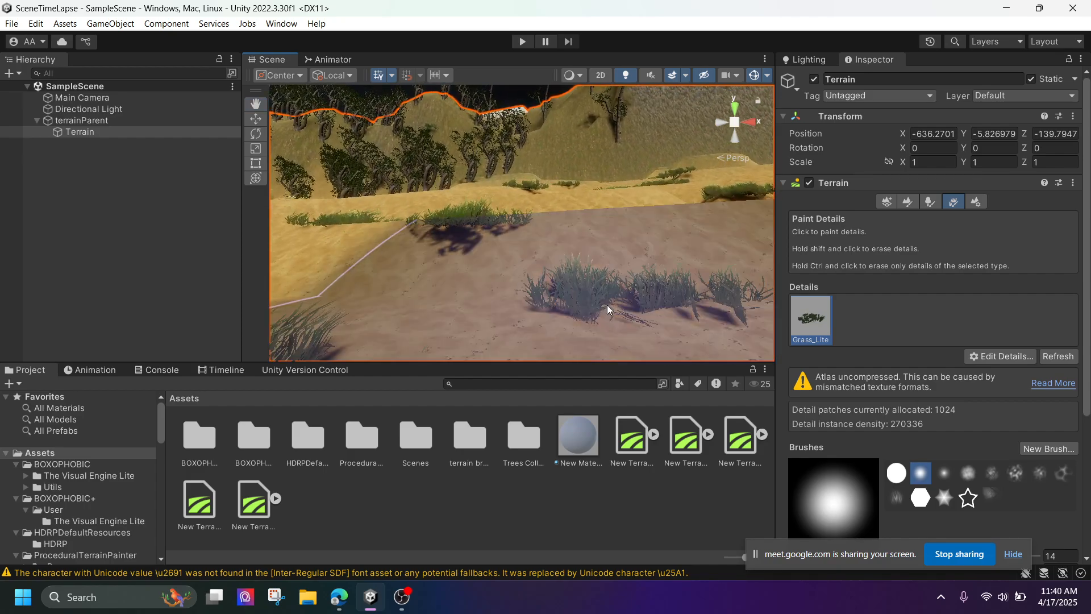
pyautogui.scroll(-2, 582, 240)
pyautogui.scroll(-5, 582, 240)
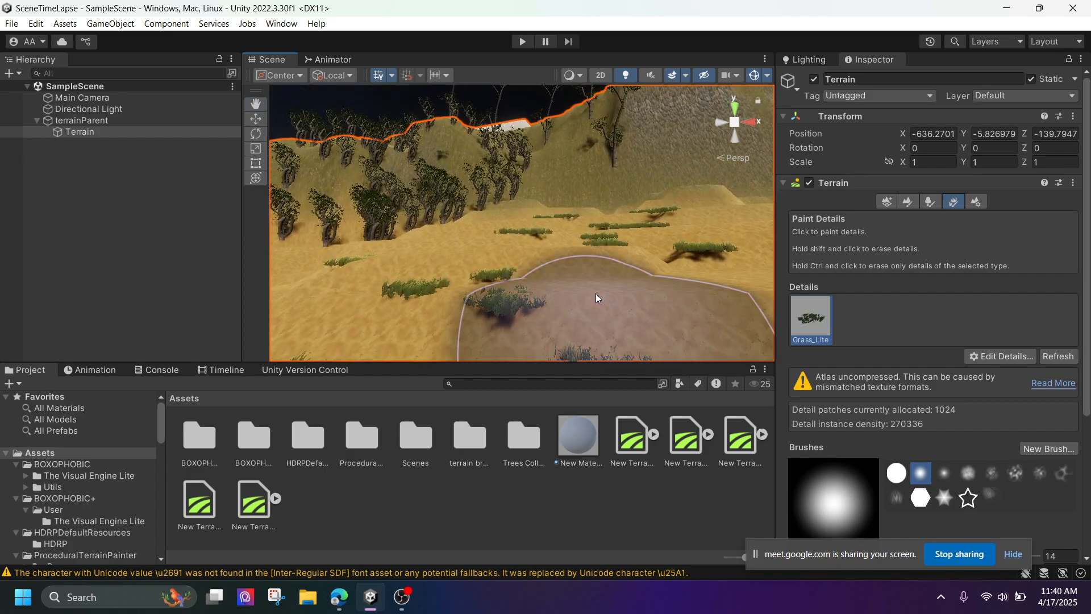
pyautogui.scroll(3, 523, 206)
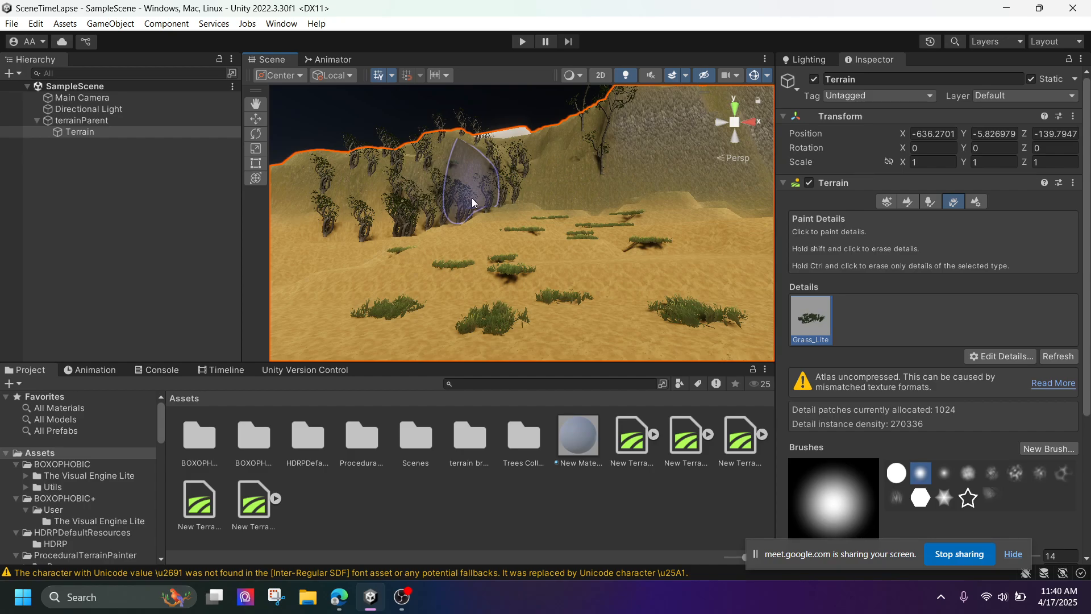
pyautogui.moveTo(524, 236); pyautogui.dragTo(561, 311, button='middle')
pyautogui.scroll(3, 561, 311)
pyautogui.scroll(1, 560, 312)
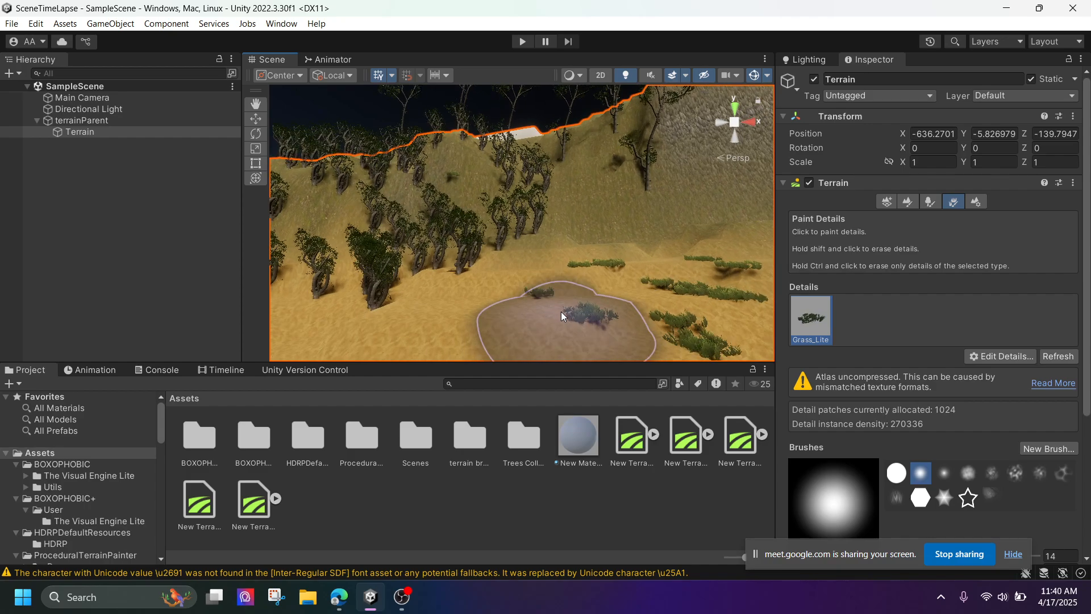
pyautogui.moveTo(593, 311)
pyautogui.mouseDown(button='middle')
pyautogui.moveTo(568, 271)
pyautogui.moveTo(547, 279)
pyautogui.mouseUp(button='middle')
pyautogui.scroll(1, 547, 281)
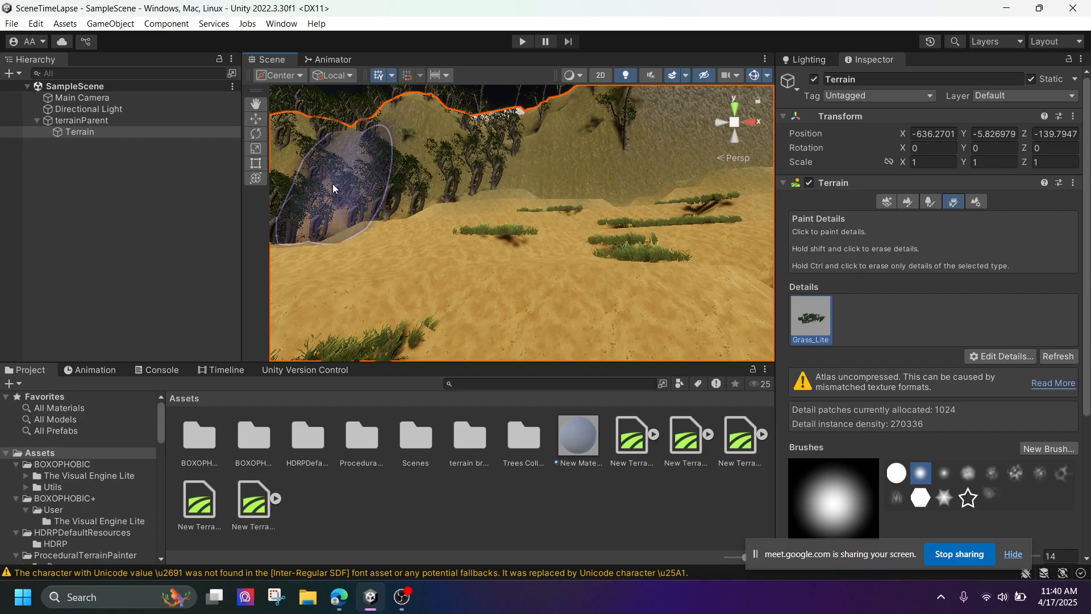
# Select the Directional Light and view the lit trees on the hillside and the grass below them
pyautogui.click(36, 120)
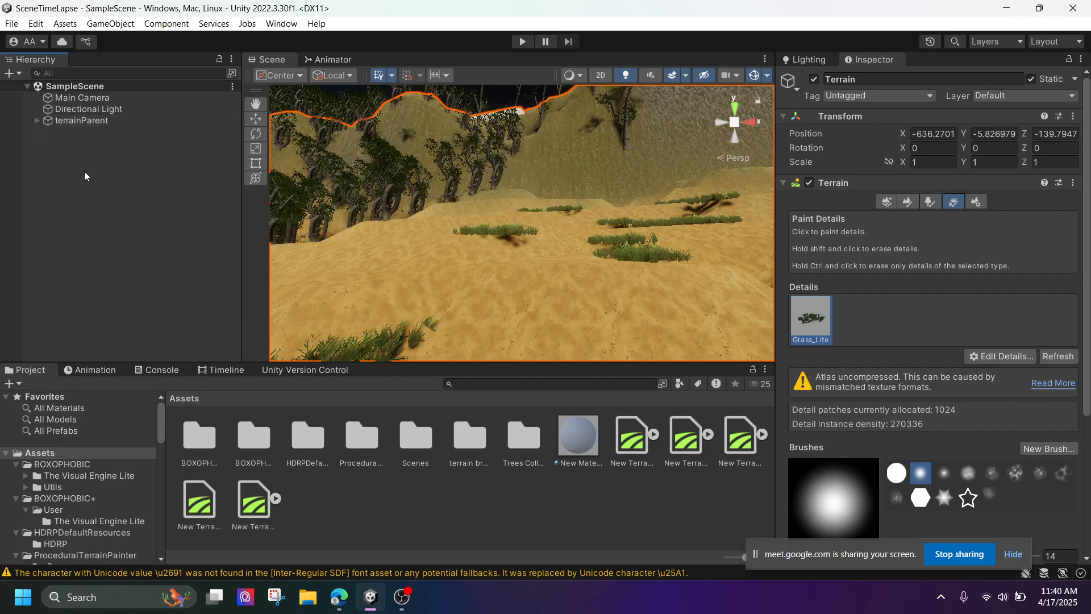
pyautogui.rightClick(84, 171)
pyautogui.click(23, 169)
pyautogui.click(37, 120)
pyautogui.click(89, 109)
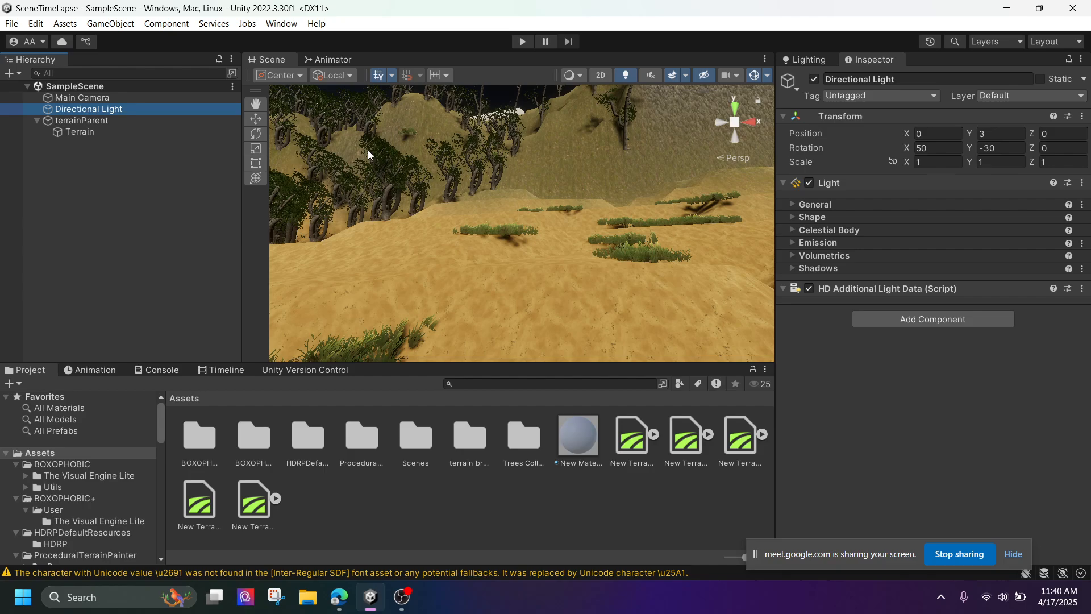
pyautogui.scroll(-5, 546, 159)
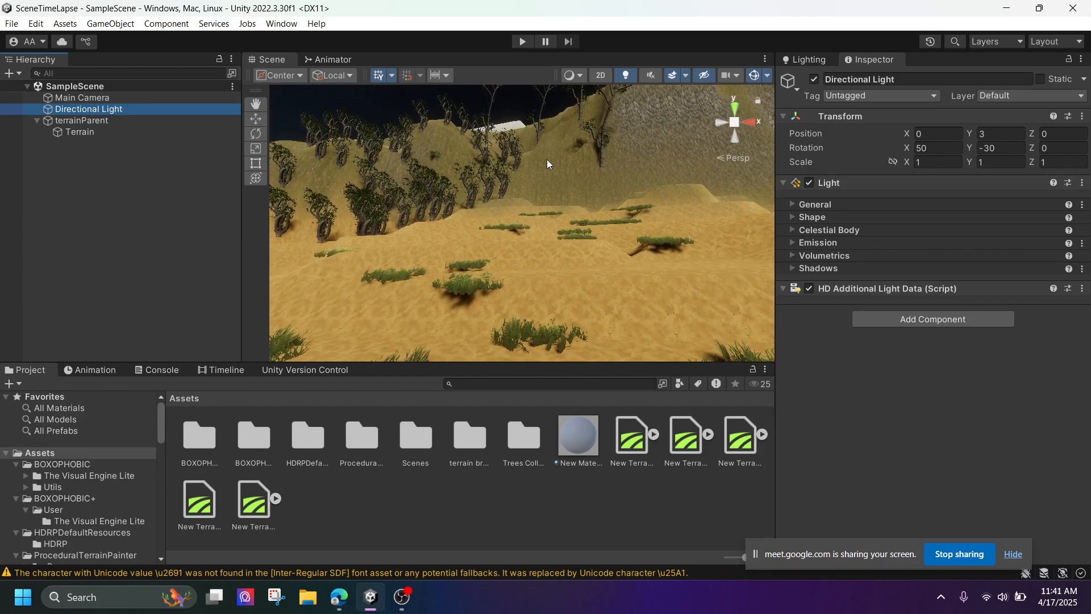
pyautogui.moveTo(548, 159); pyautogui.dragTo(560, 257, button='middle')
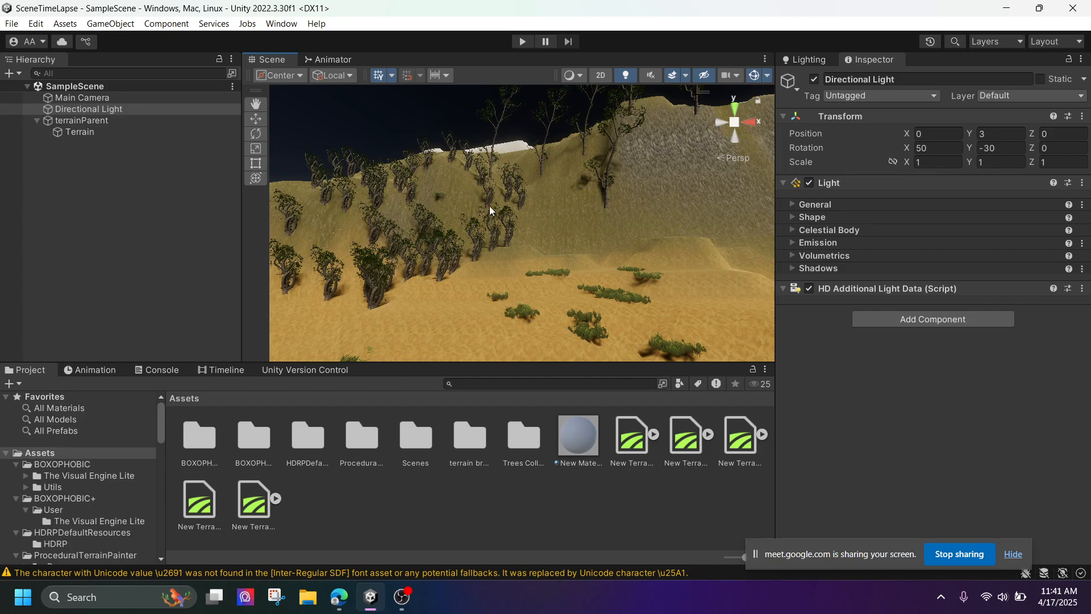
pyautogui.scroll(6, 491, 242)
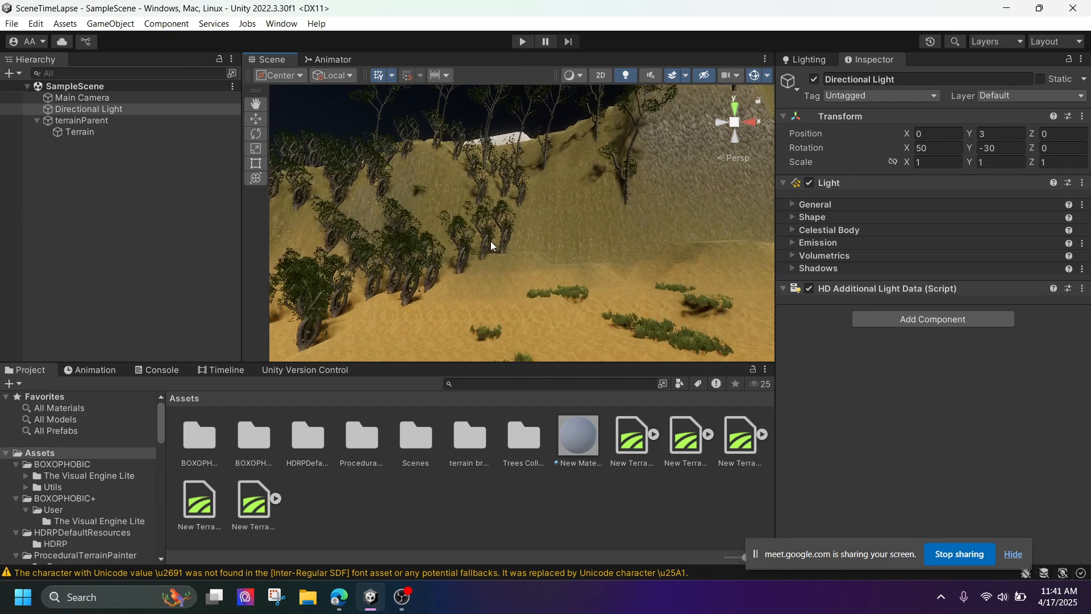
pyautogui.moveTo(568, 228); pyautogui.dragTo(690, 146, button='middle')
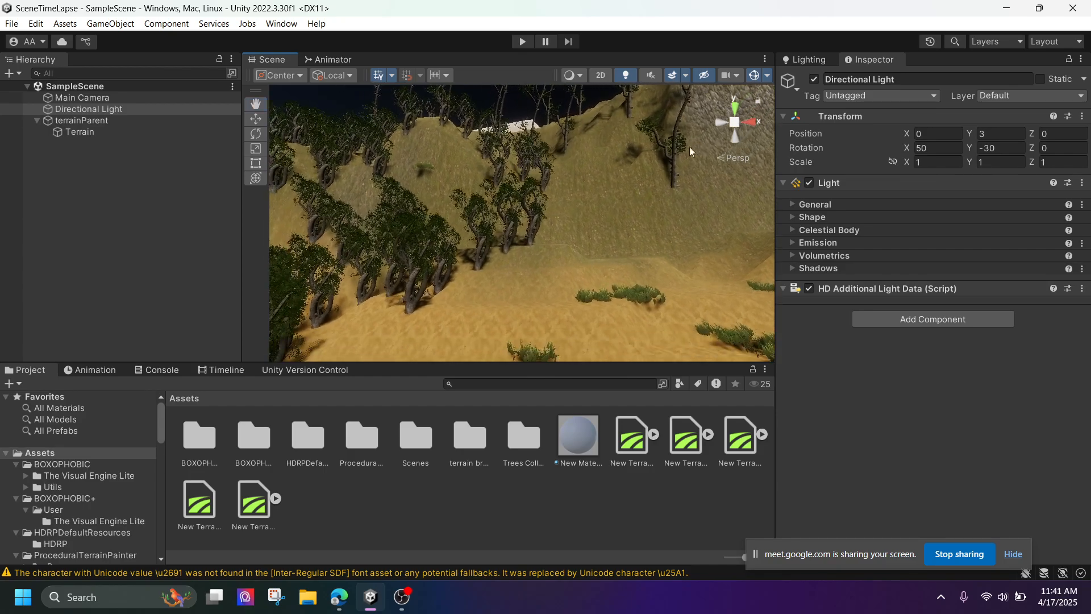
pyautogui.scroll(3, 554, 219)
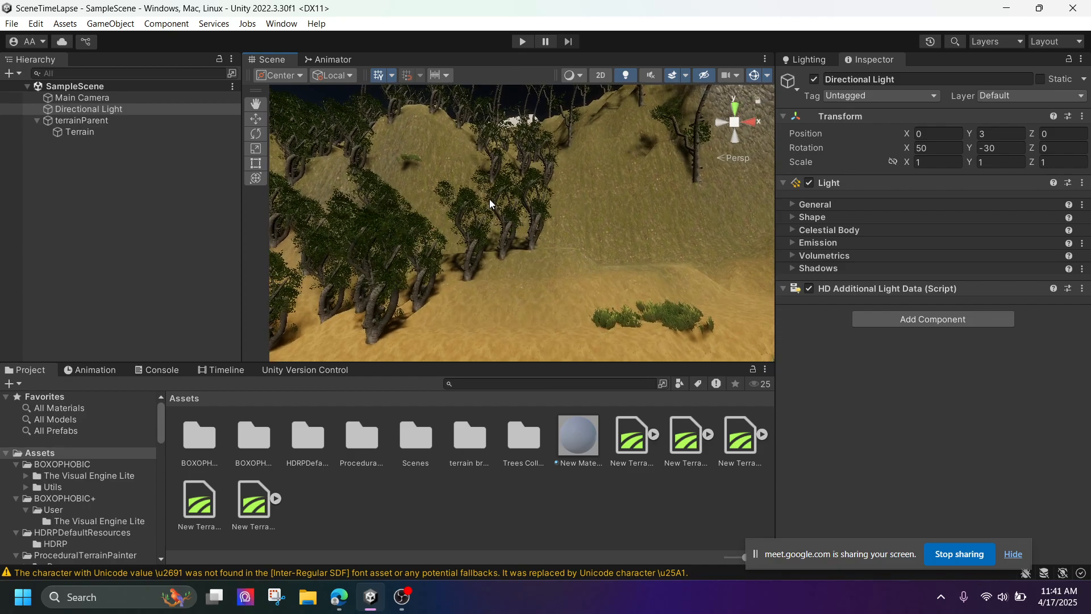
# Frame the whole Terrain object and examine its texture layers, down to the trees and grass at the slope's foot
pyautogui.doubleClick(80, 132)
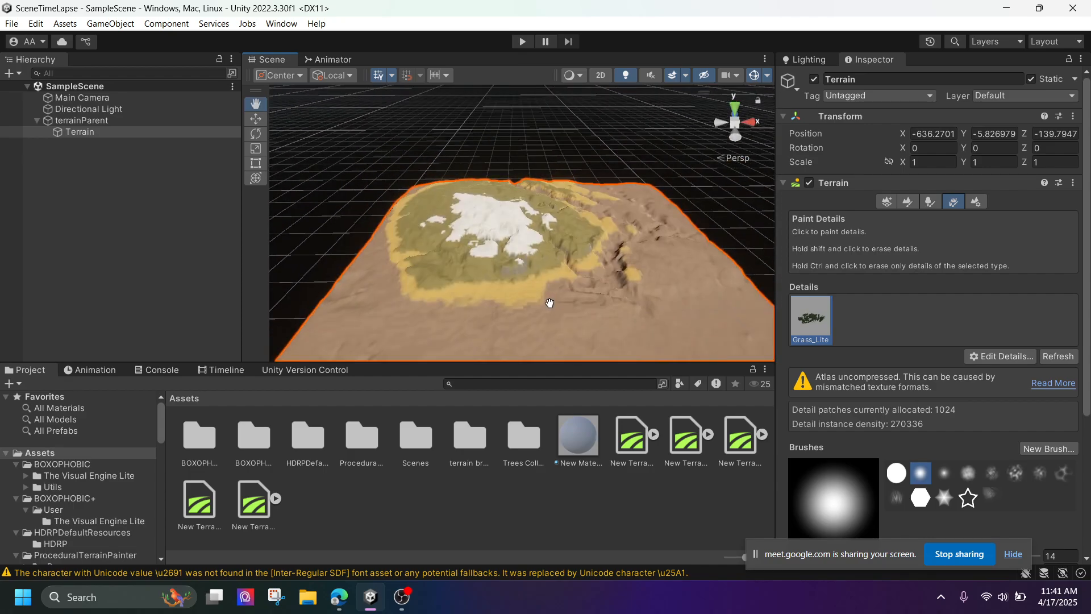
pyautogui.scroll(5, 446, 190)
pyautogui.moveTo(438, 186); pyautogui.dragTo(608, 312, button='middle')
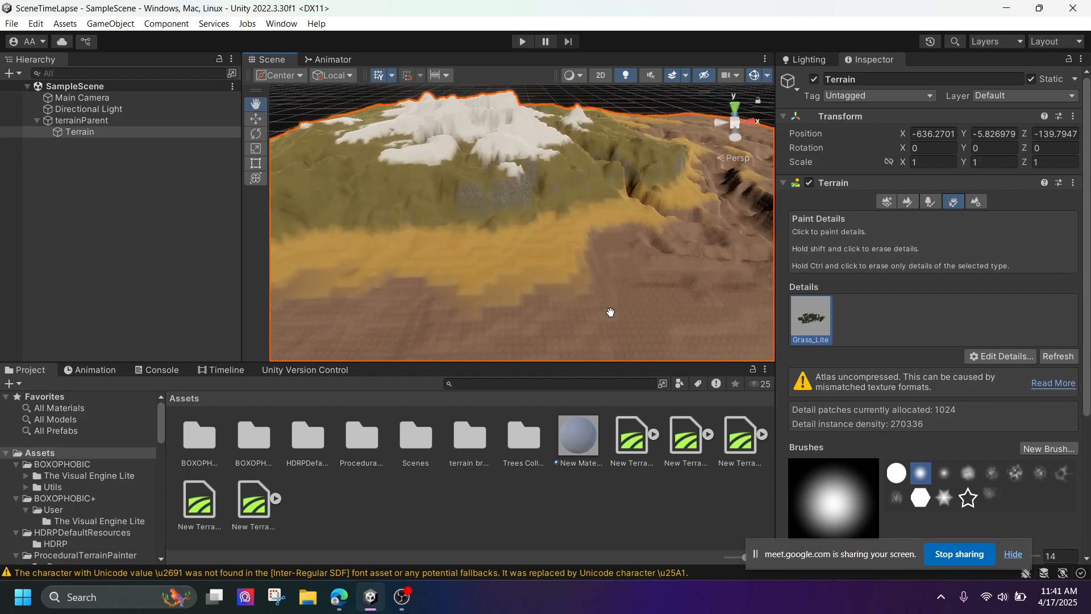
pyautogui.scroll(3, 496, 179)
pyautogui.scroll(5, 496, 179)
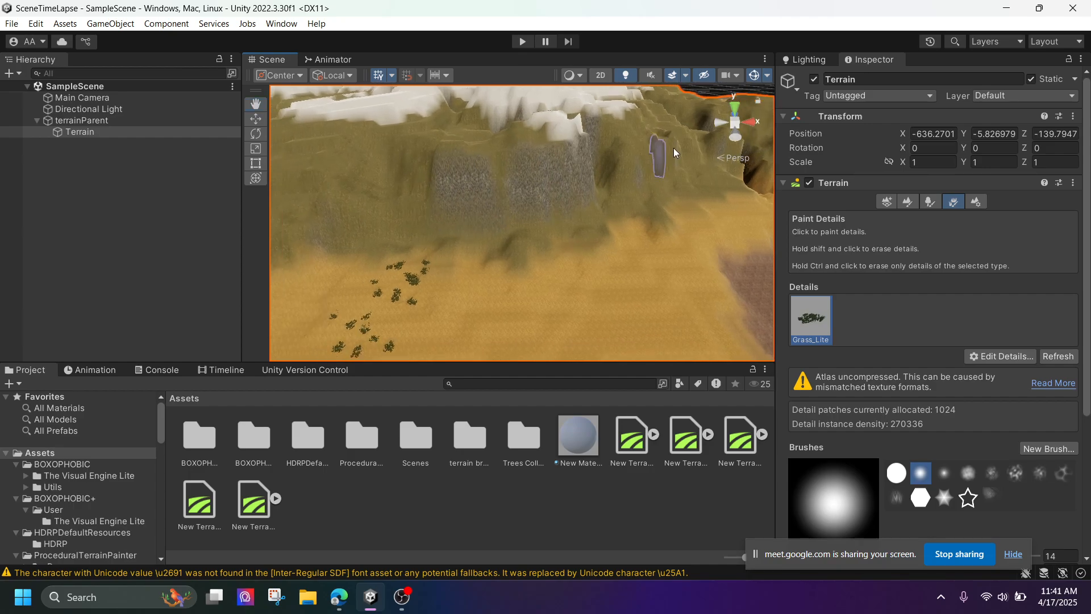
pyautogui.moveTo(379, 258); pyautogui.dragTo(849, 193, button='middle')
pyautogui.scroll(5, 414, 258)
pyautogui.middleClick(849, 192)
pyautogui.moveTo(721, 157)
pyautogui.mouseDown(button='middle')
pyautogui.moveTo(650, 161)
pyautogui.moveTo(587, 224)
pyautogui.moveTo(537, 206)
pyautogui.mouseUp(button='middle')
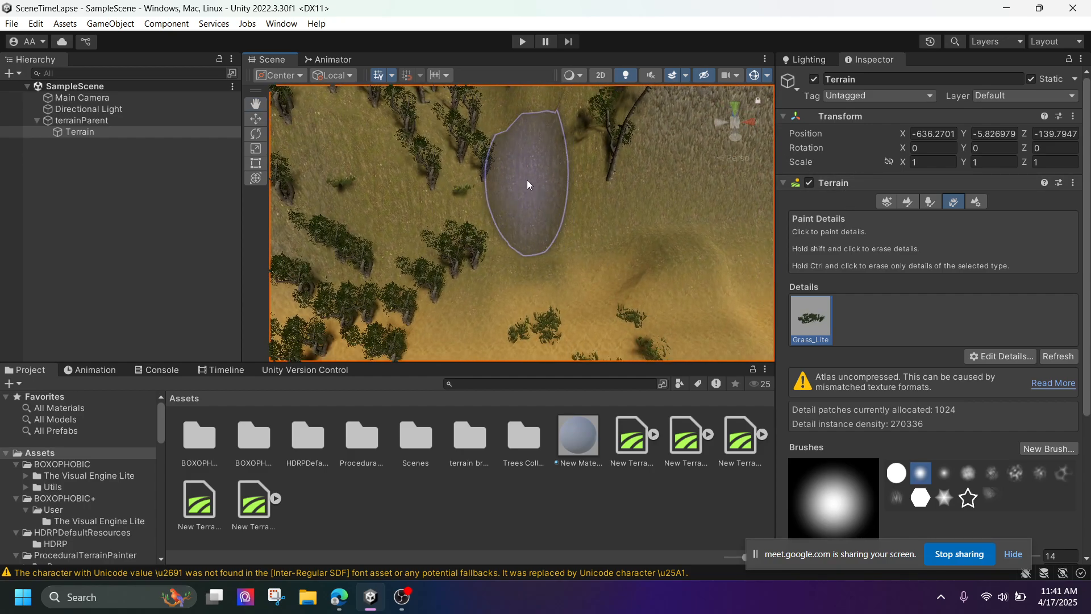
# Switch to the Google Meet call in the browser and look through its list of participants
pyautogui.moveTo(338, 597)
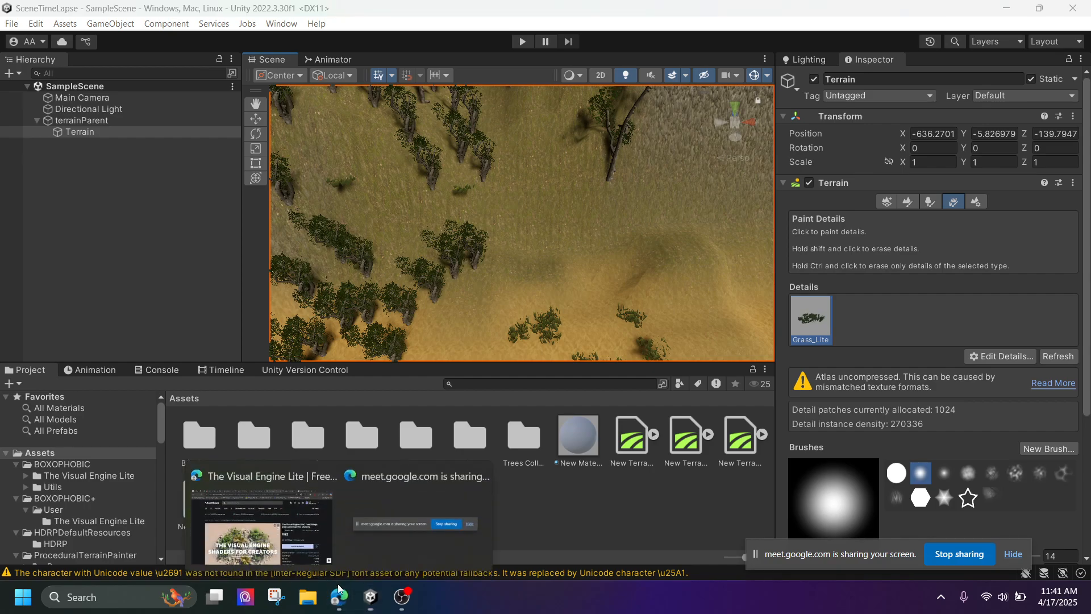
pyautogui.click(290, 531)
pyautogui.click(150, 5)
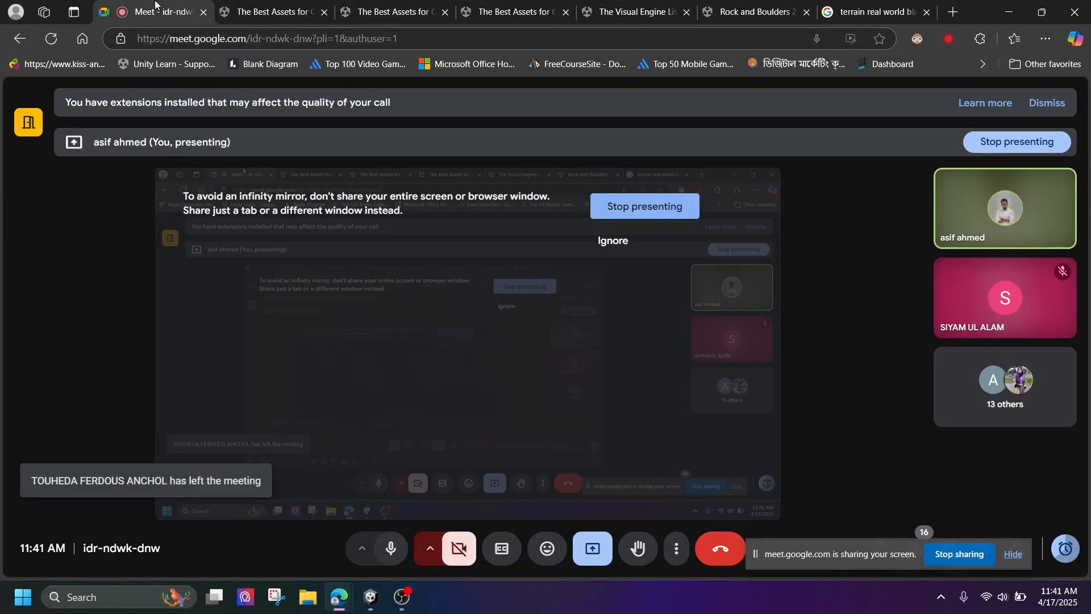
pyautogui.click(1026, 406)
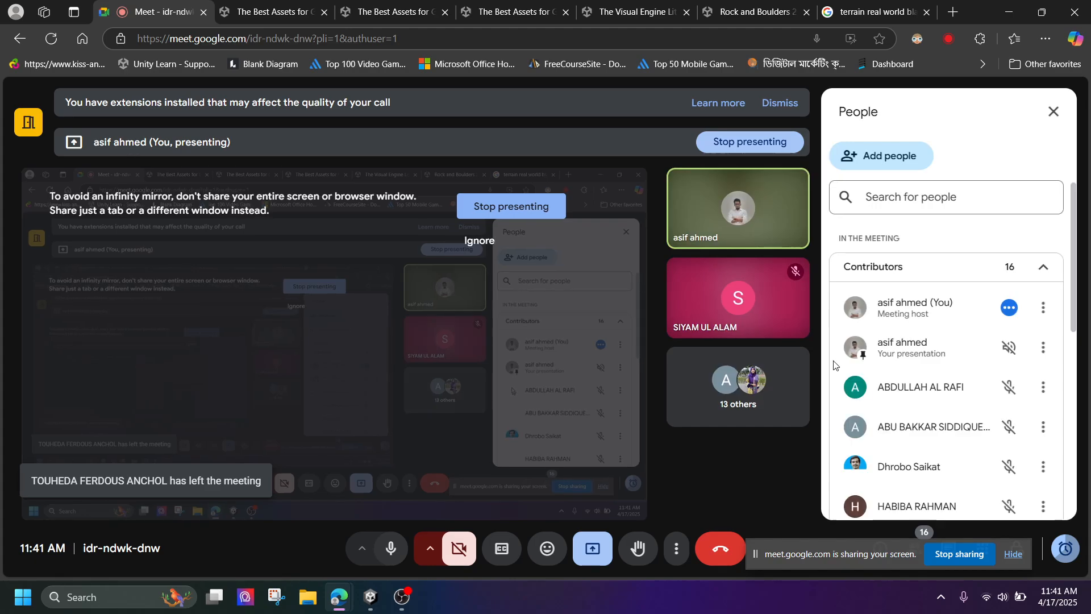
pyautogui.scroll(-3, 968, 328)
pyautogui.scroll(2, 969, 327)
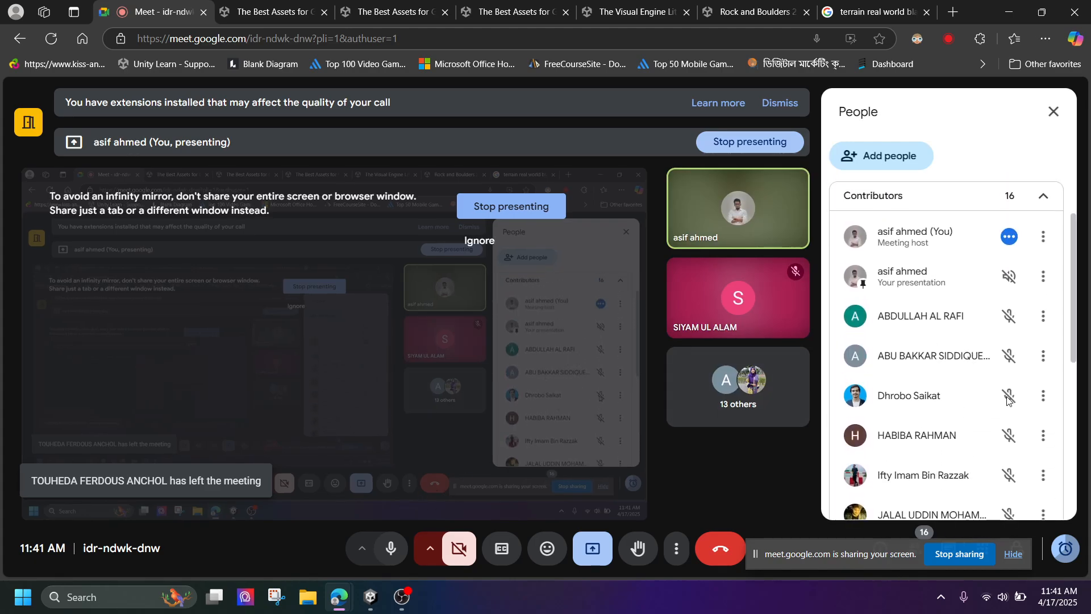
# Capture a Snipping Tool screenshot of the first seven attendees below the host's presentation entry in the participant list
pyautogui.scroll(-2, 1009, 404)
pyautogui.click(276, 597)
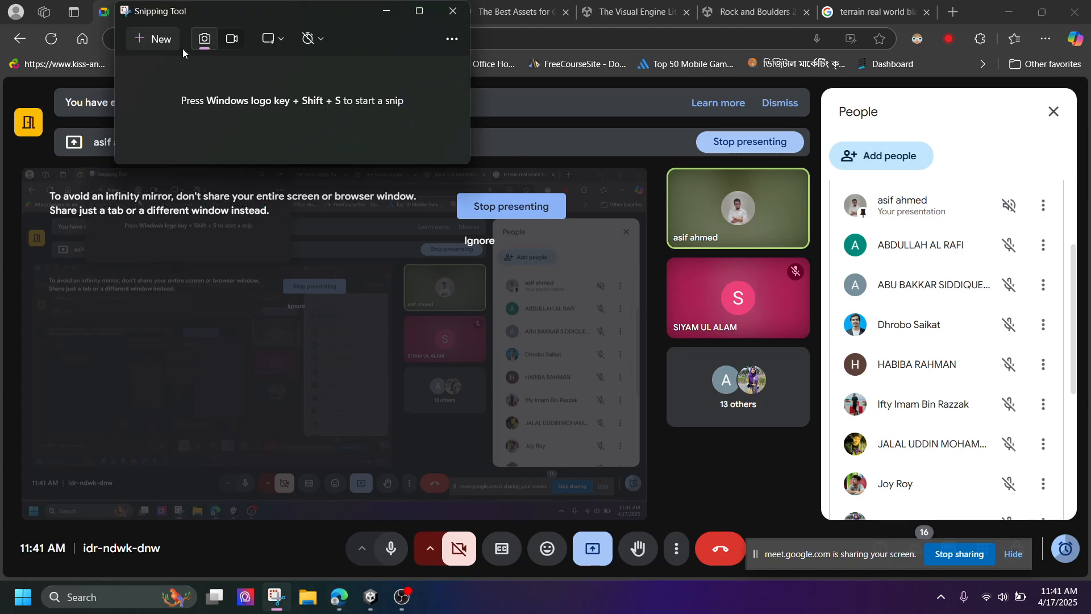
pyautogui.click(159, 40)
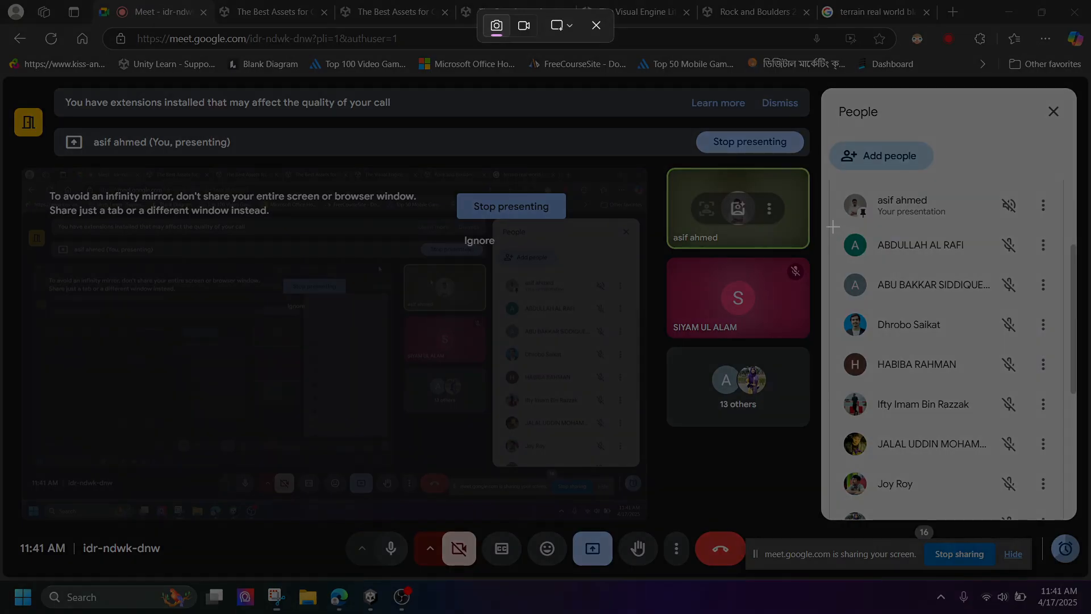
pyautogui.moveTo(832, 226); pyautogui.dragTo(1052, 505)
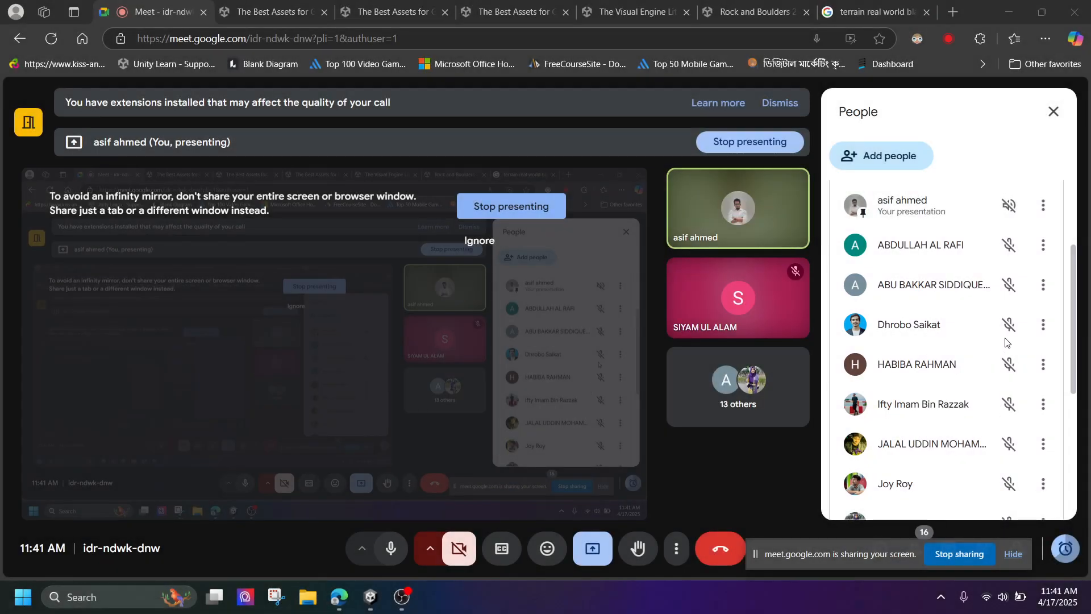
# Capture a second snip of the last seven attendees in the participant list and return to the Google Meet window
pyautogui.scroll(-5, 1011, 347)
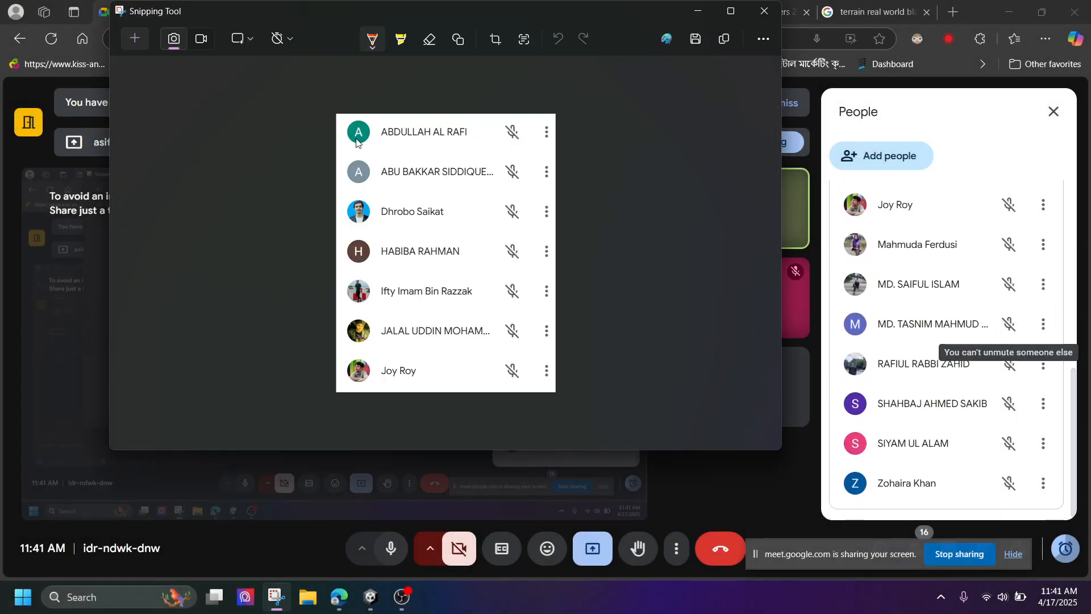
pyautogui.click(135, 39)
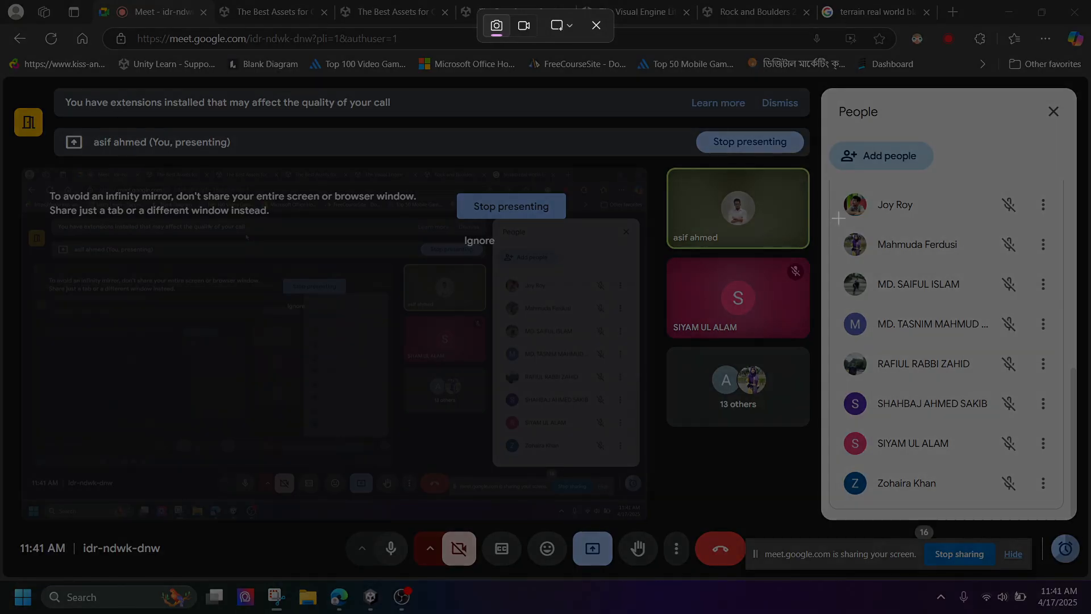
pyautogui.moveTo(836, 219); pyautogui.dragTo(1049, 506)
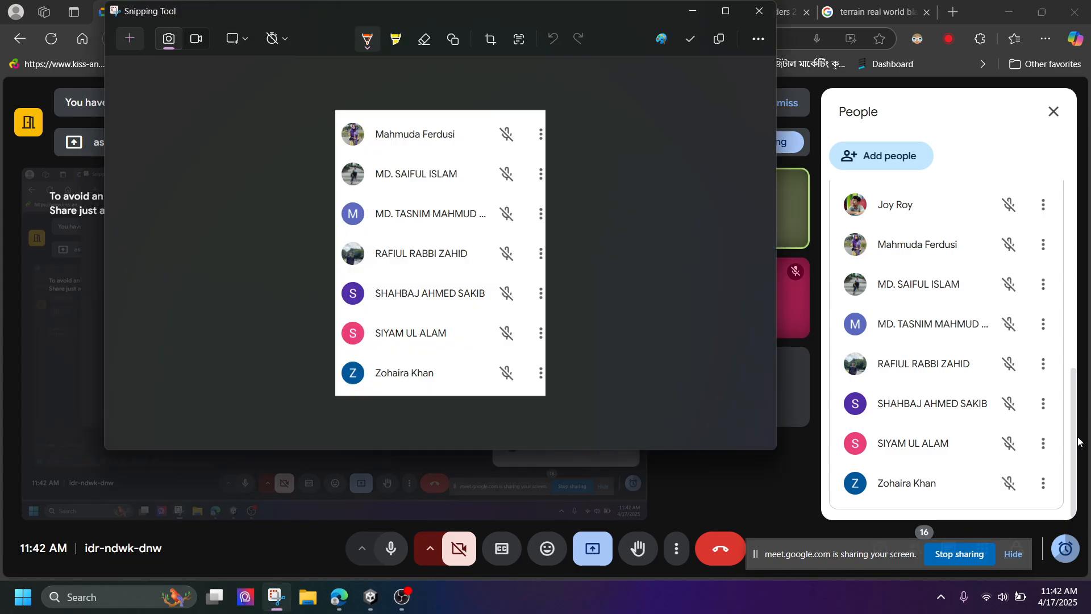
pyautogui.scroll(10, 919, 341)
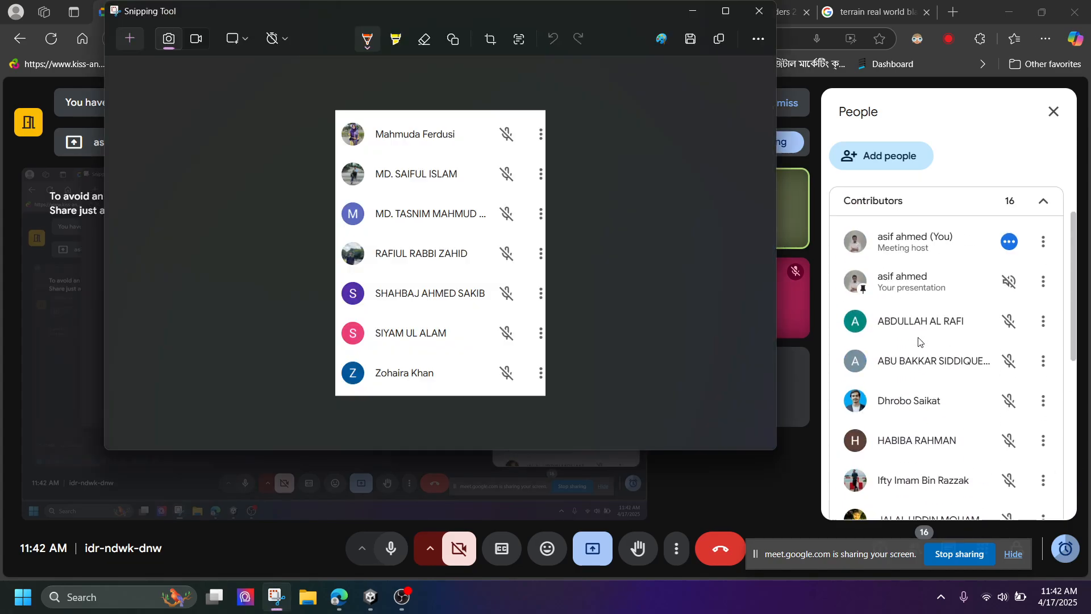
pyautogui.click(90, 426)
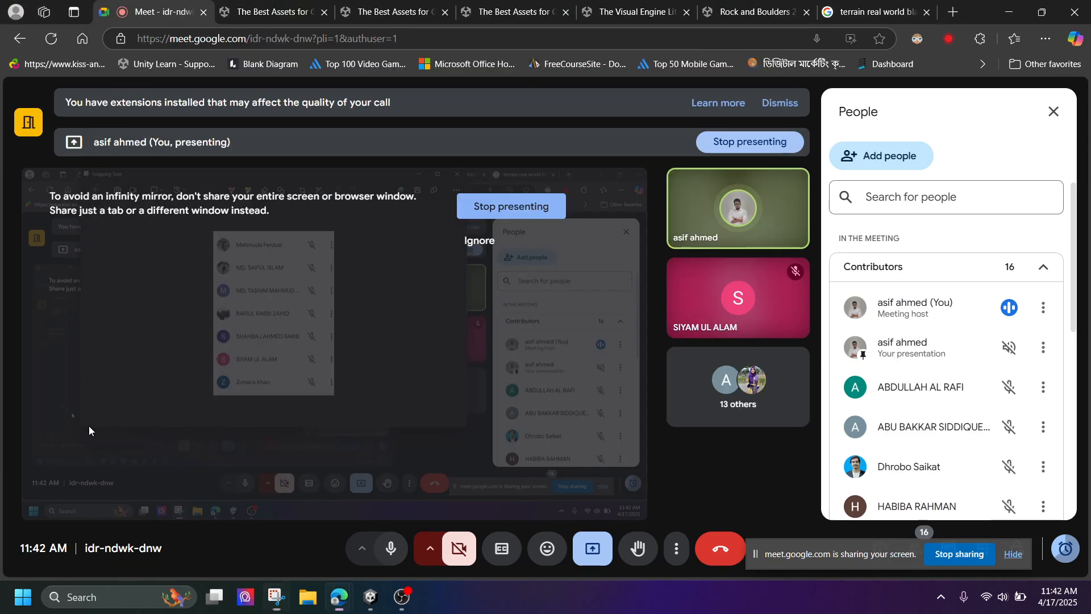